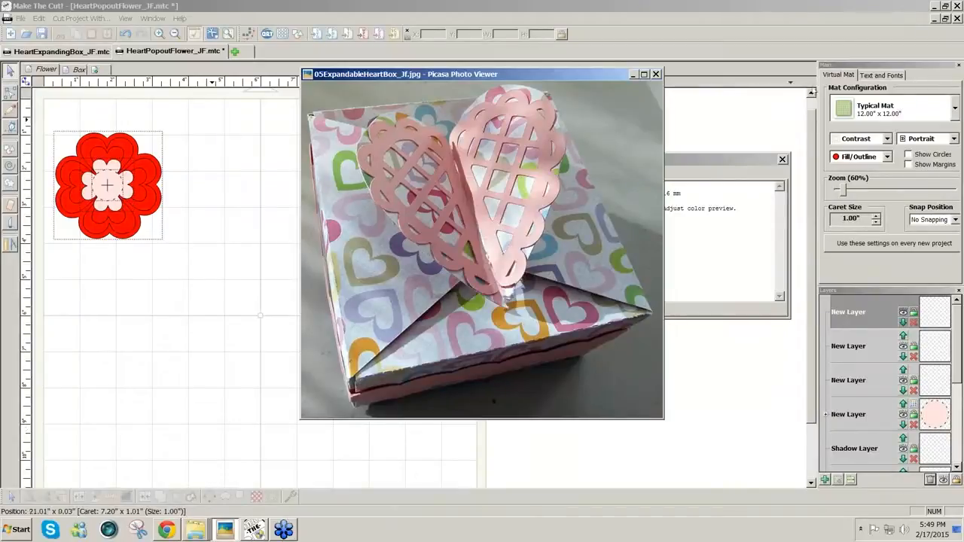
Browse the photos of the finished expanding heart boxes and popout flower, and minimize the photo viewer.
click(820, 28)
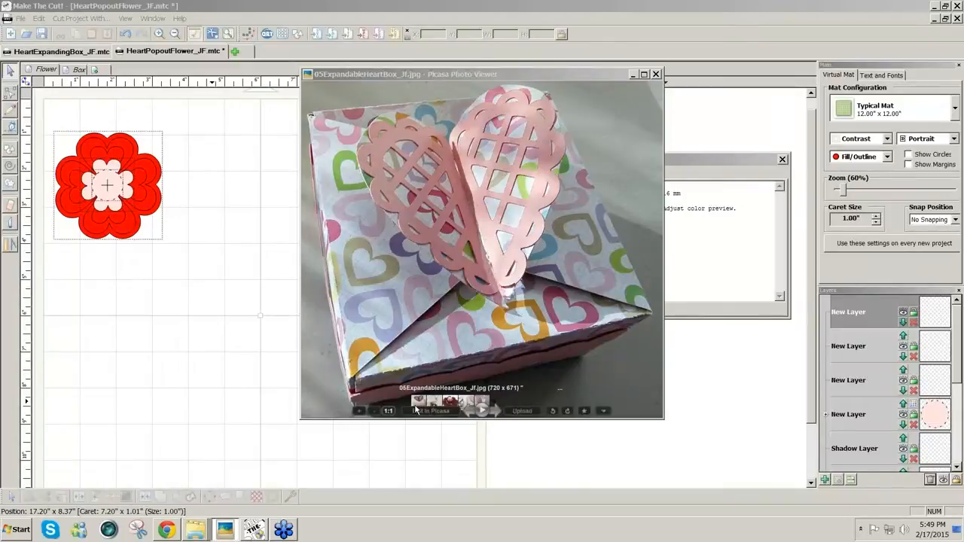
click(415, 400)
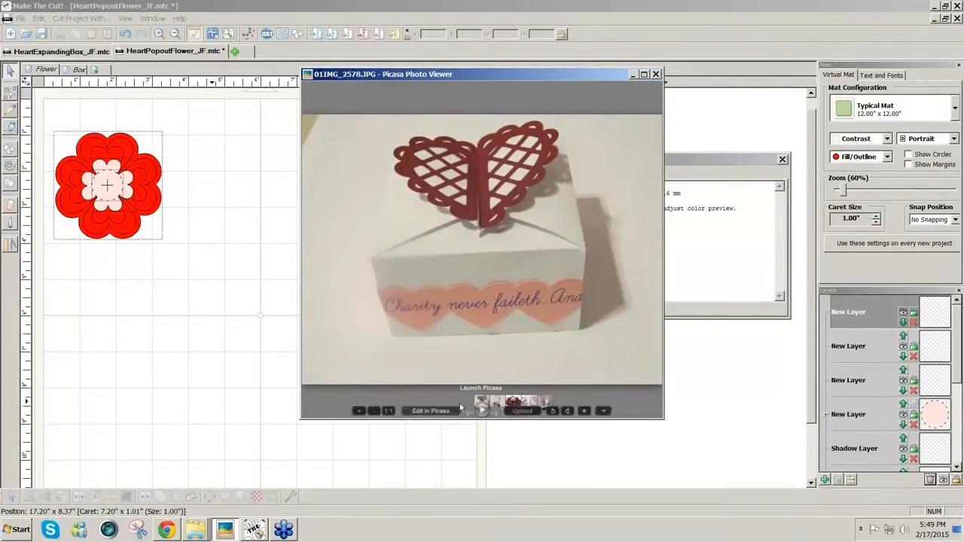
click(512, 405)
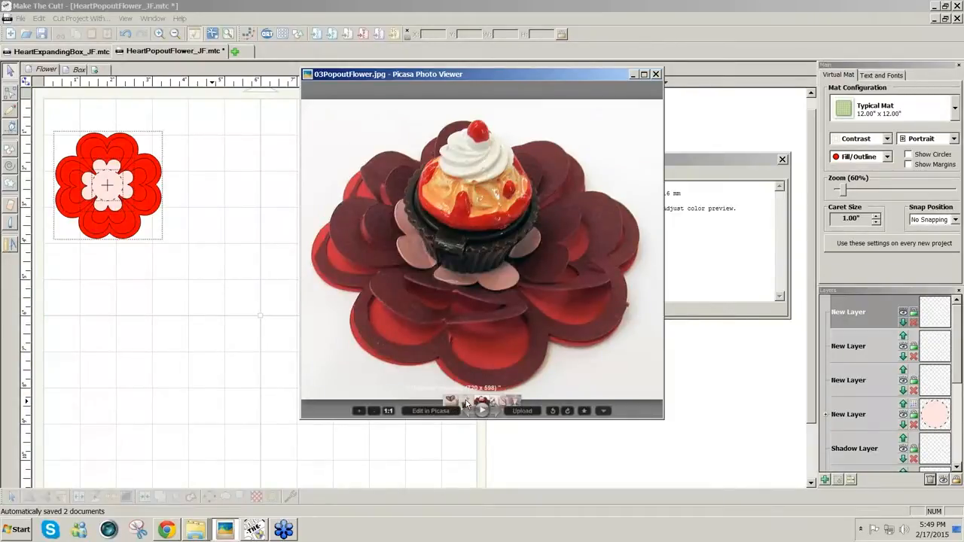
click(466, 402)
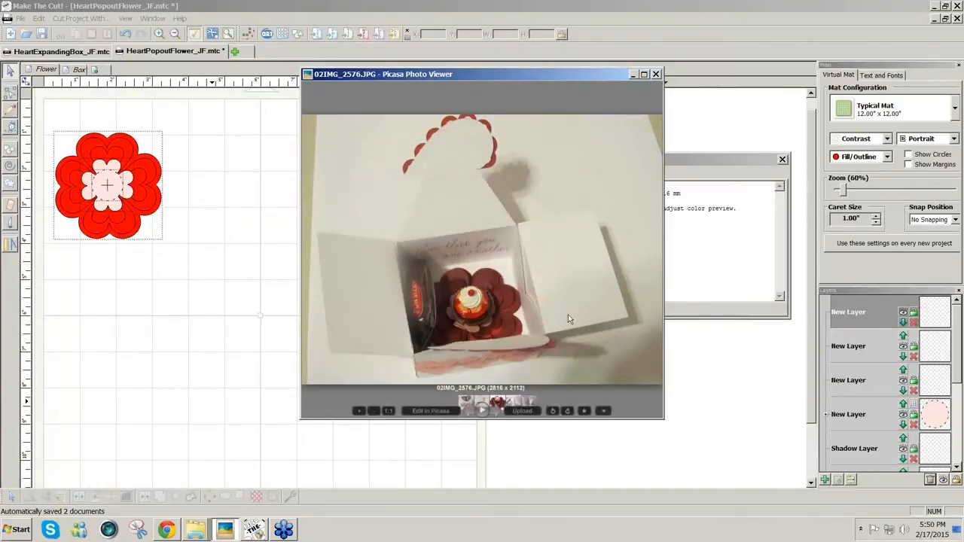
click(513, 406)
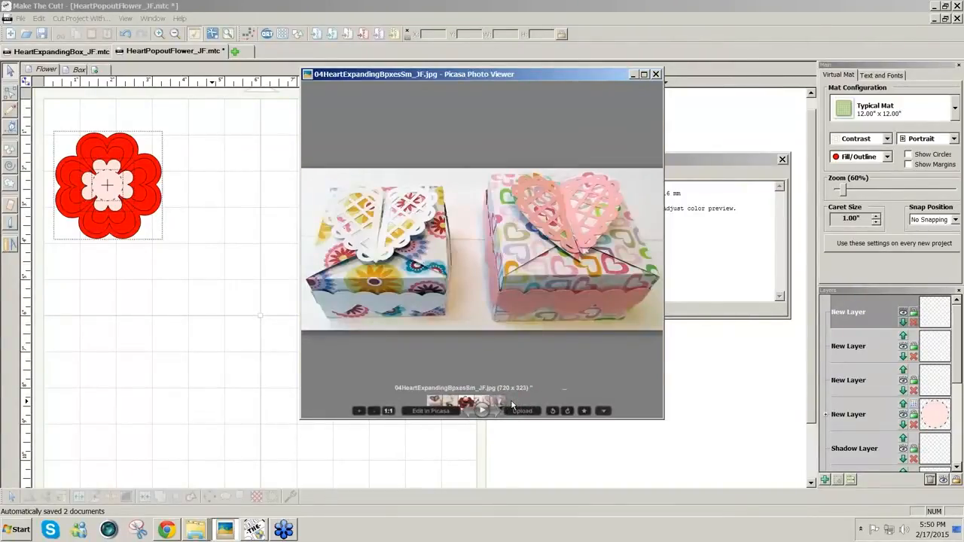
click(433, 403)
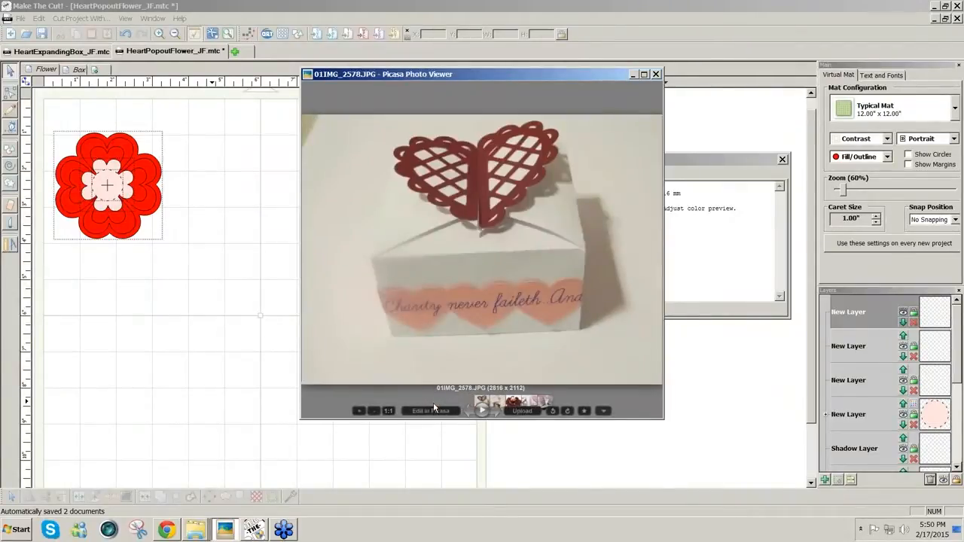
click(528, 404)
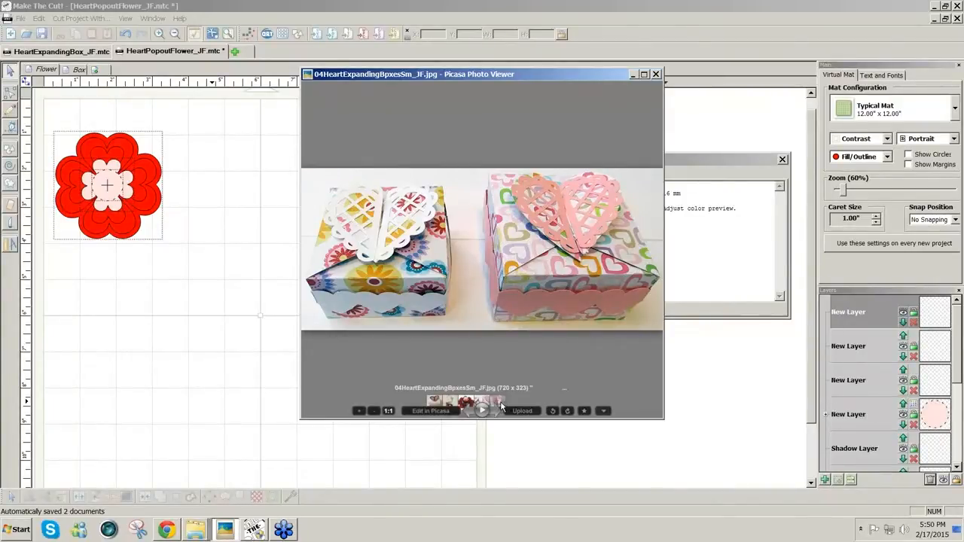
click(499, 408)
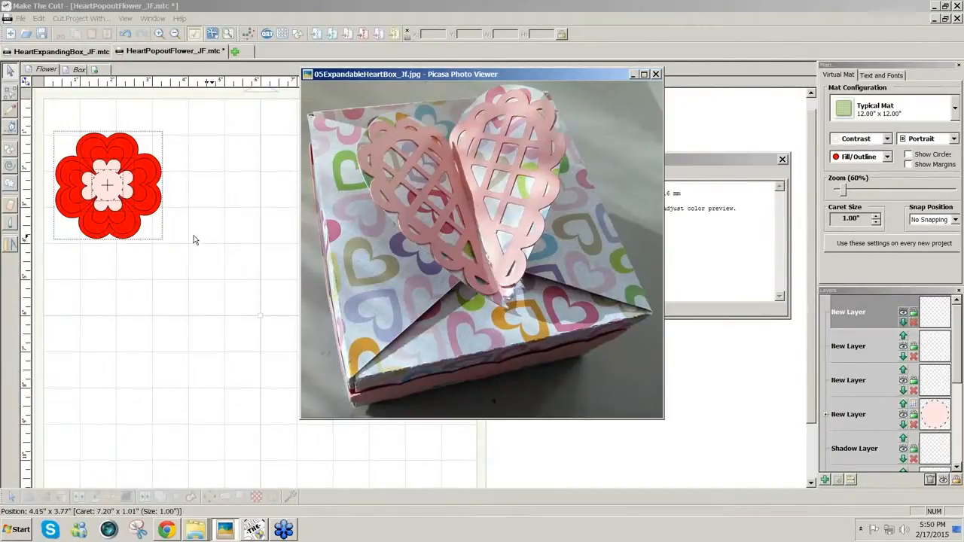
mouse_move(497, 279)
click(633, 75)
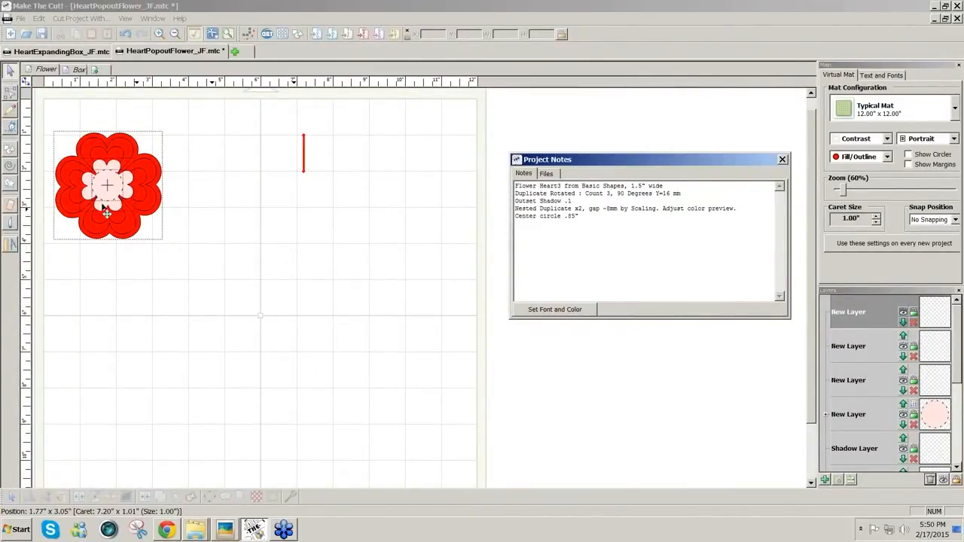
Search the basic shapes for "he" and add the Heart 3 (Generic) shape to the mat.
click(236, 210)
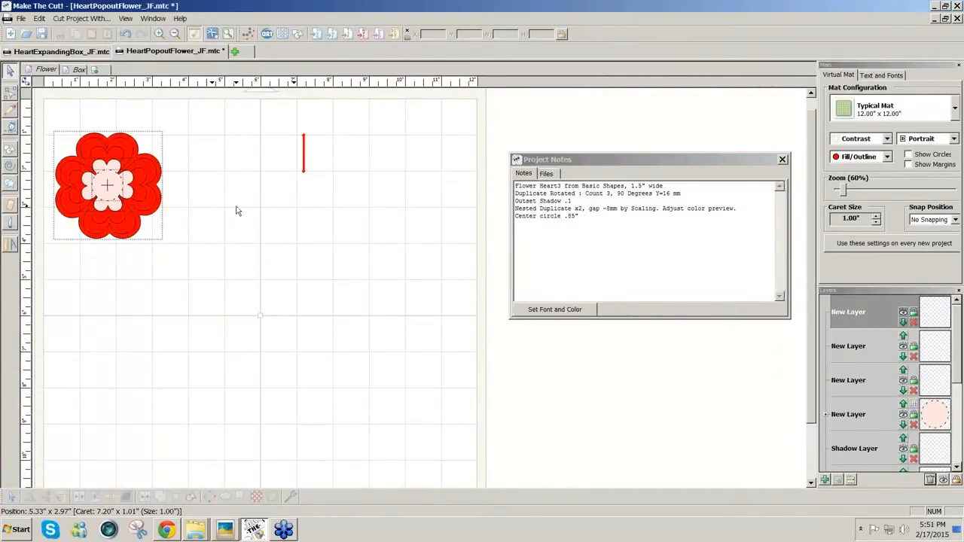
click(302, 35)
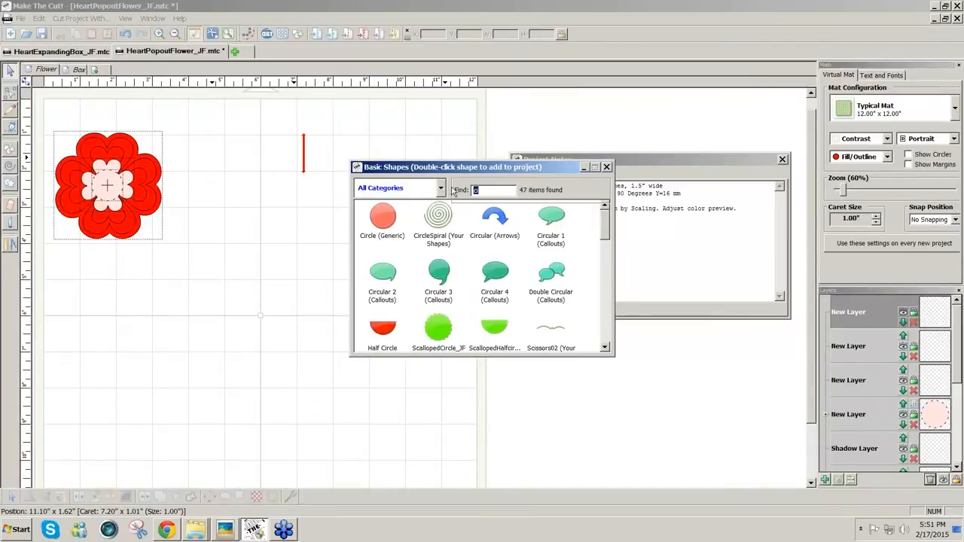
text(he)
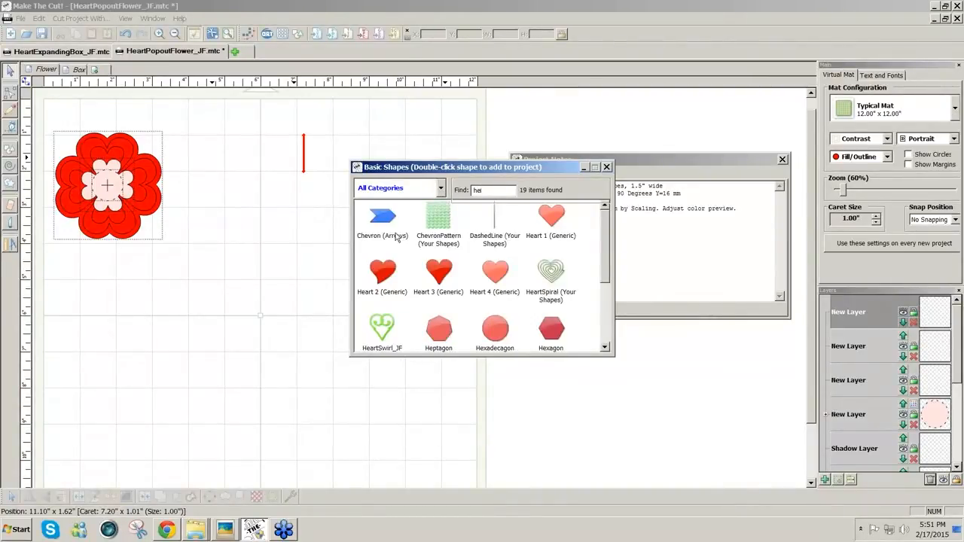
text(l)
key(BackSpace)
double_click(441, 273)
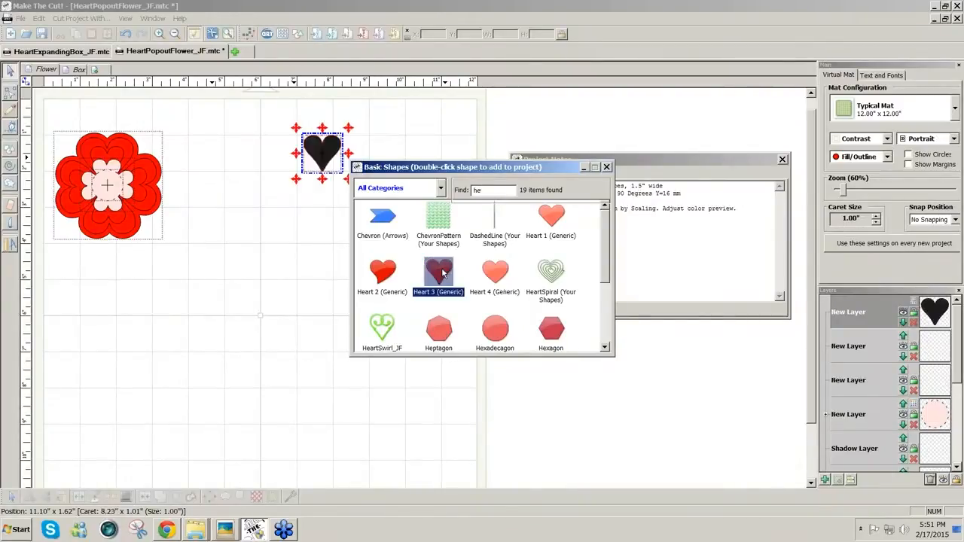
click(606, 167)
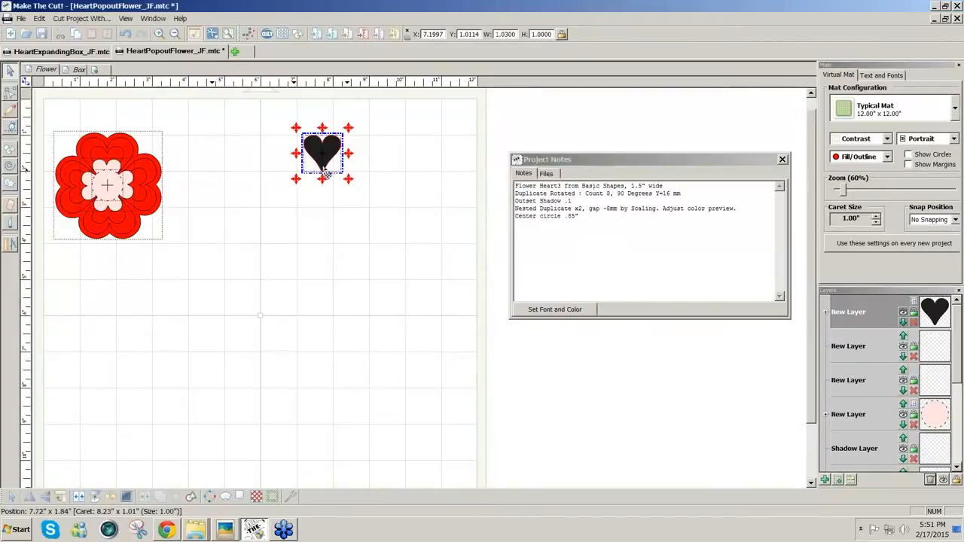
Set the heart's width to 1.5 inches and move it slightly up to about X 7.26, Y 0.79.
click(325, 158)
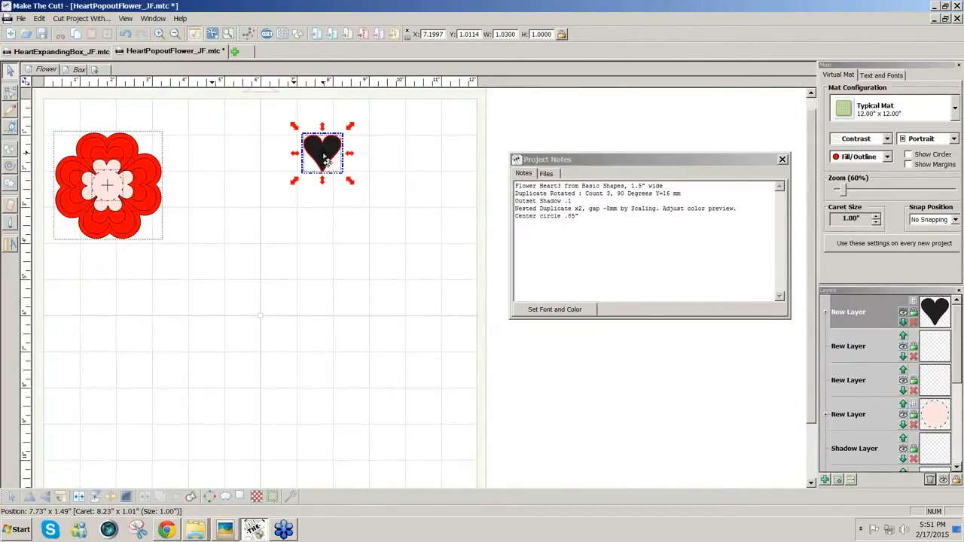
drag(518, 34, 474, 34)
text(1)
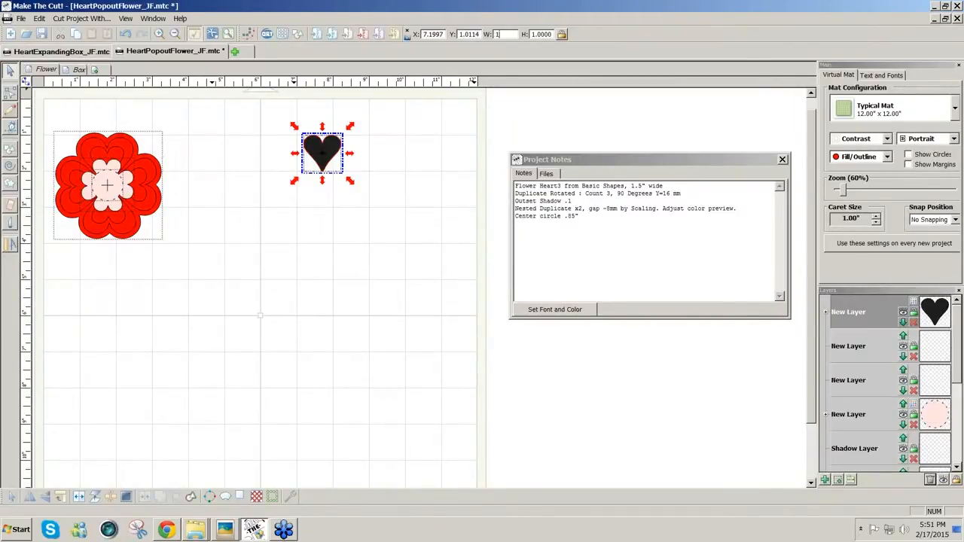
text(.5)
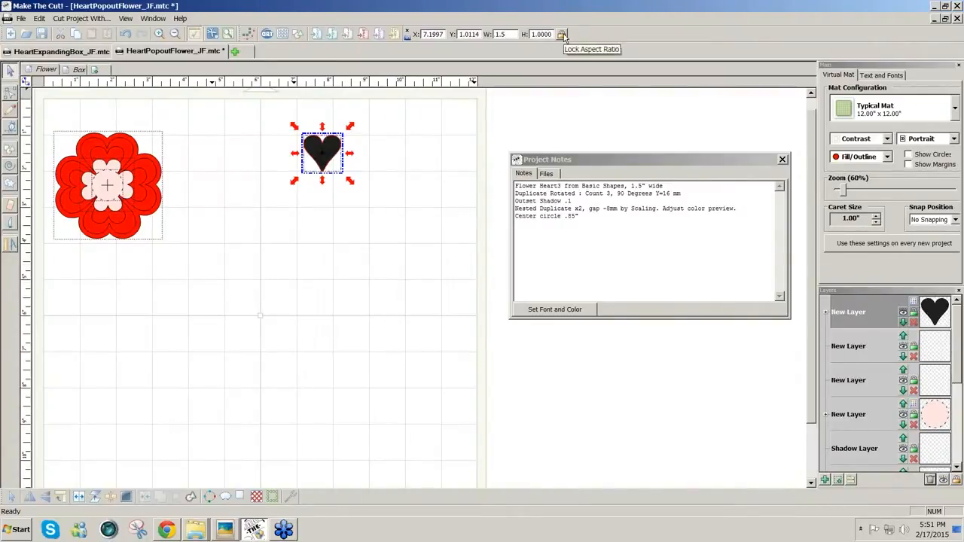
key(Return)
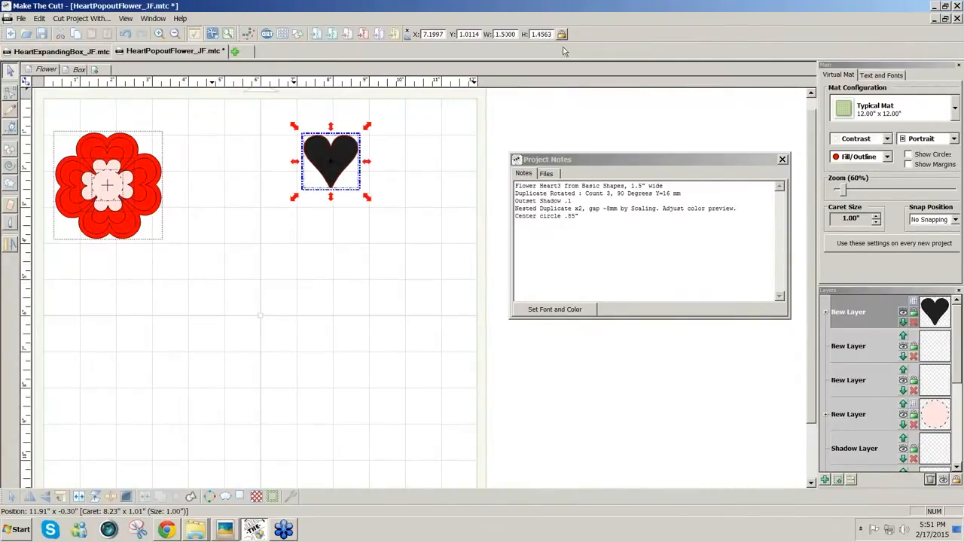
drag(341, 165, 342, 161)
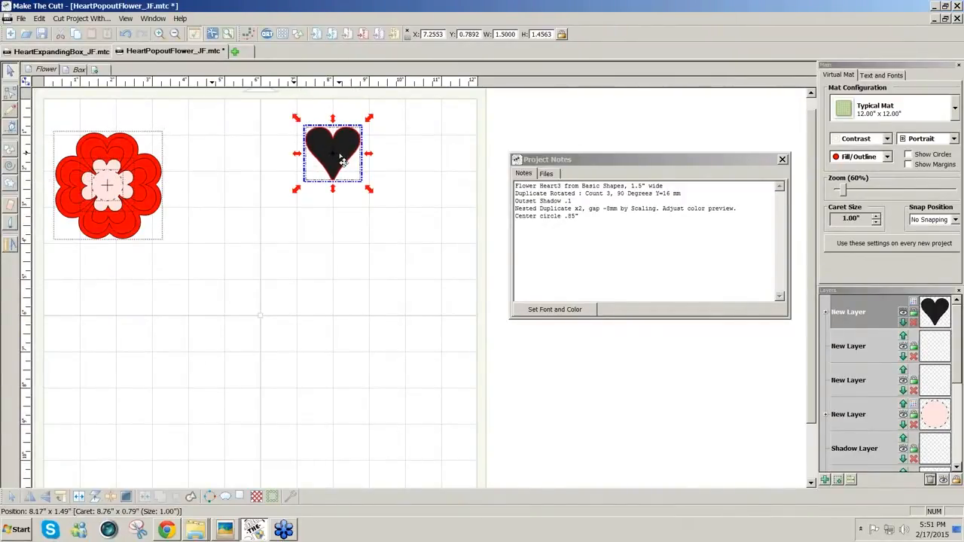
Make 3 rotated duplicates of the heart at 90 degrees with a 16 mm Y offset, and weld the hearts into one flower.
click(39, 19)
mouse_move(50, 102)
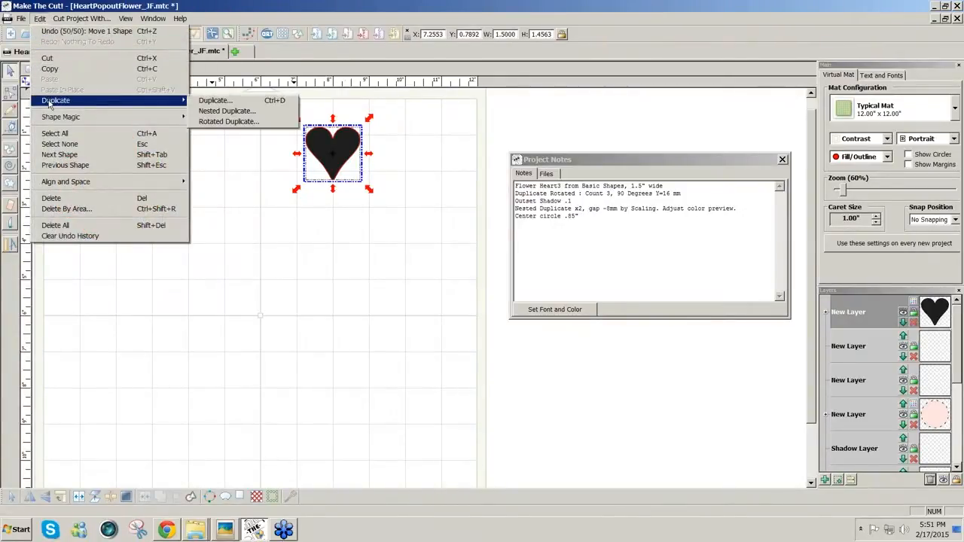
click(253, 122)
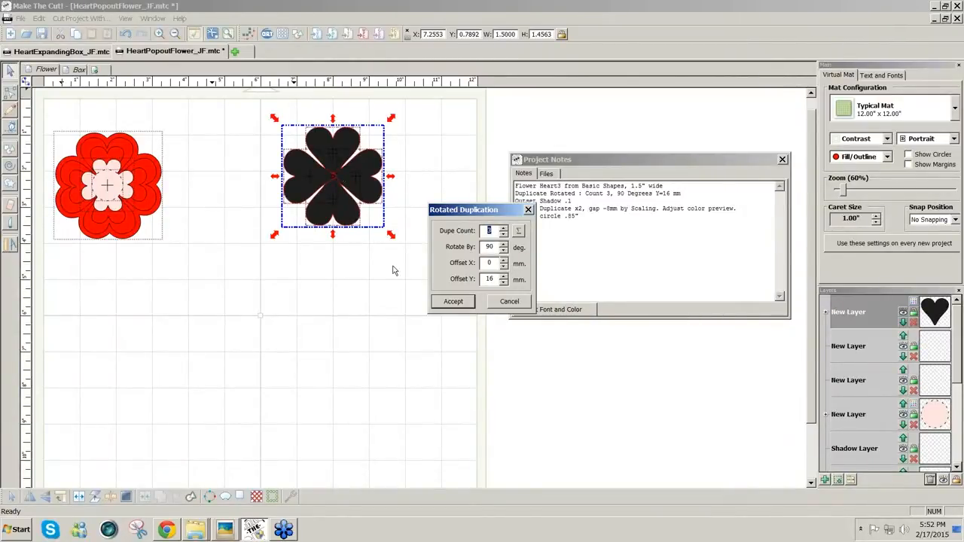
click(453, 302)
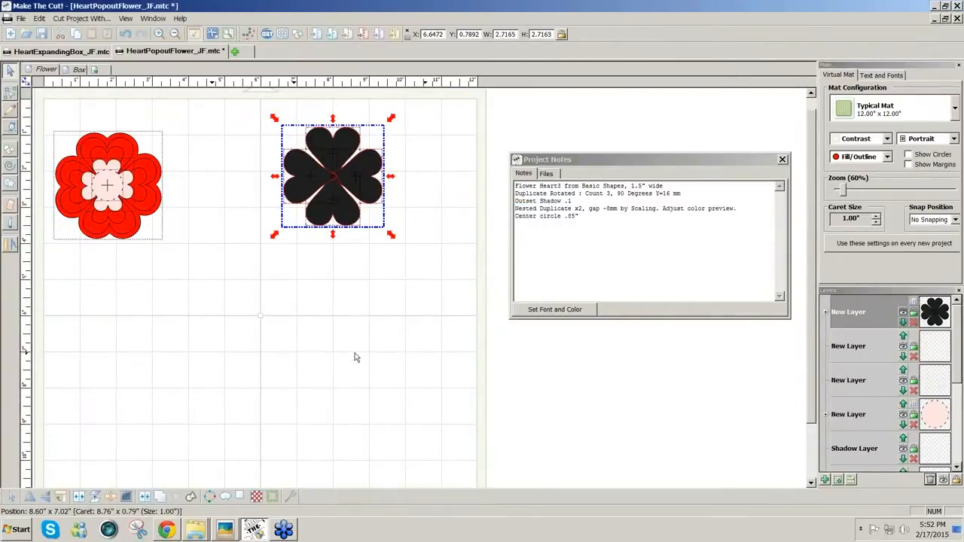
click(160, 498)
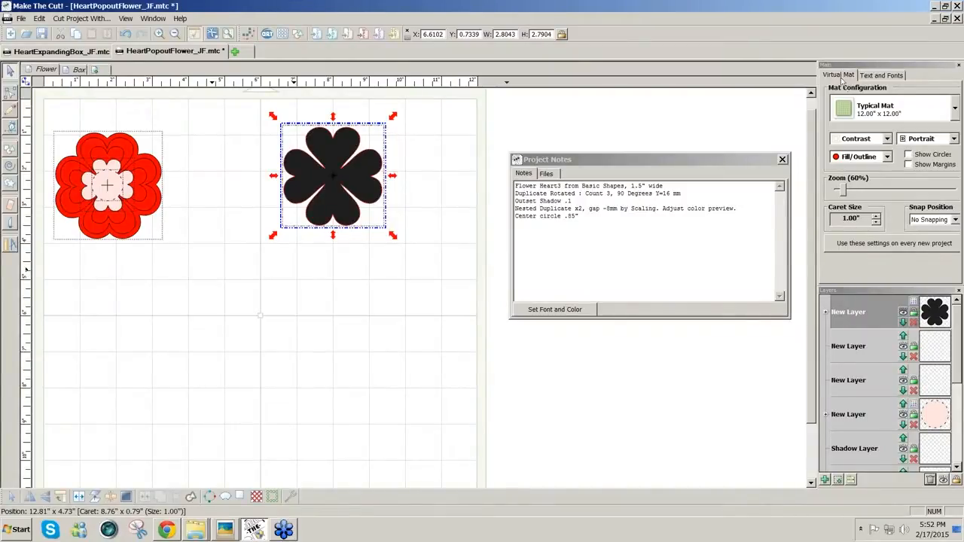
Switch the virtual mat's color from Contrast to Green and move the welded flower to about X 7.47, Y 1.40.
click(888, 139)
click(851, 151)
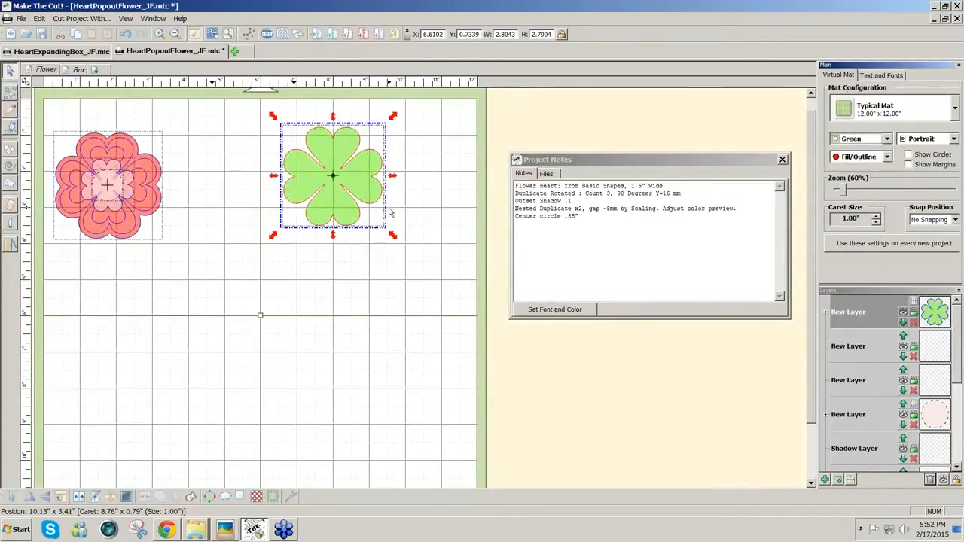
drag(369, 192, 397, 218)
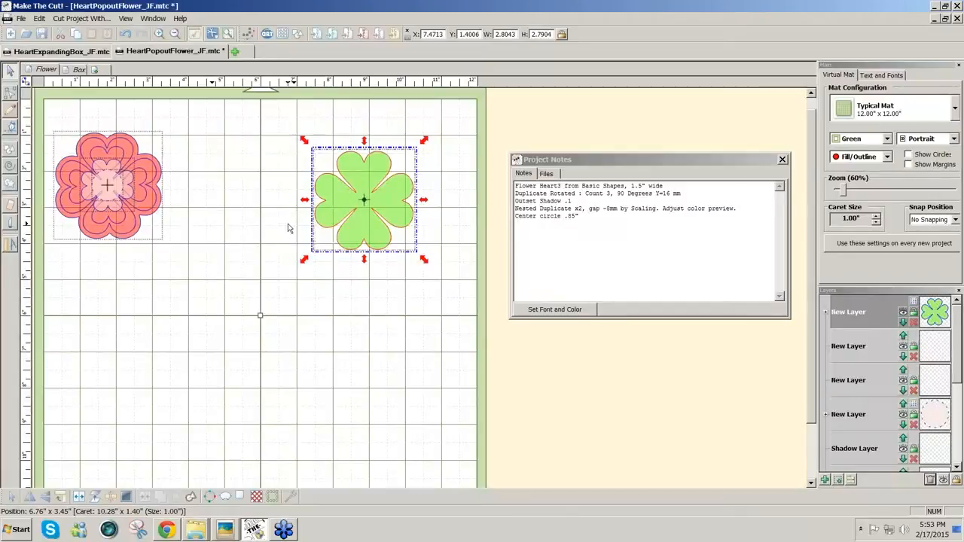
Generate a shadow layer around the green flower, 0.1 in wide with rounded corners and auto-simplified output.
click(329, 214)
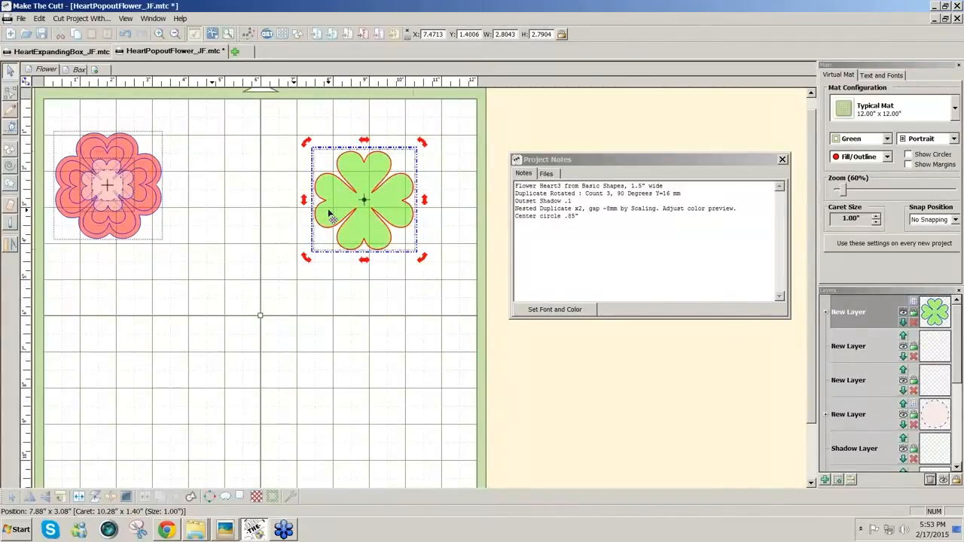
click(239, 499)
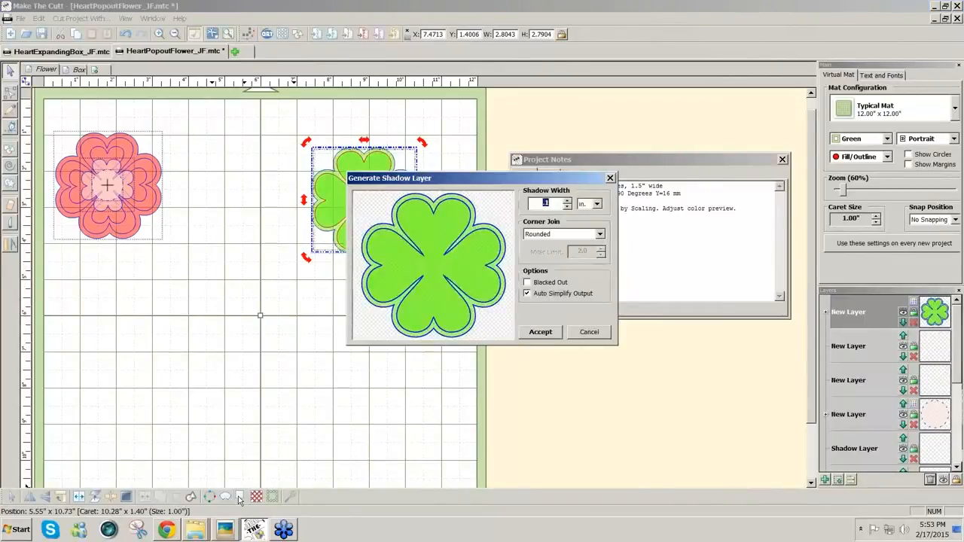
drag(526, 178, 536, 274)
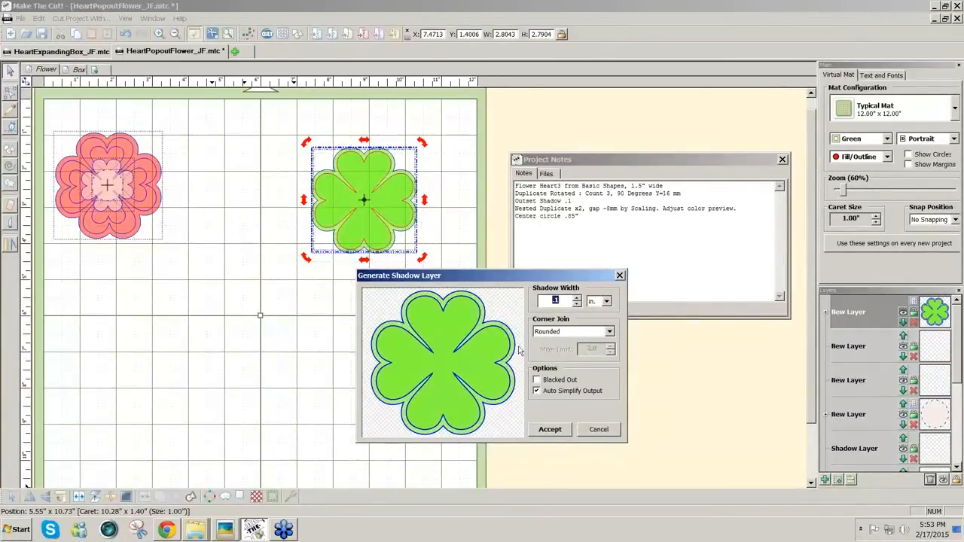
click(549, 431)
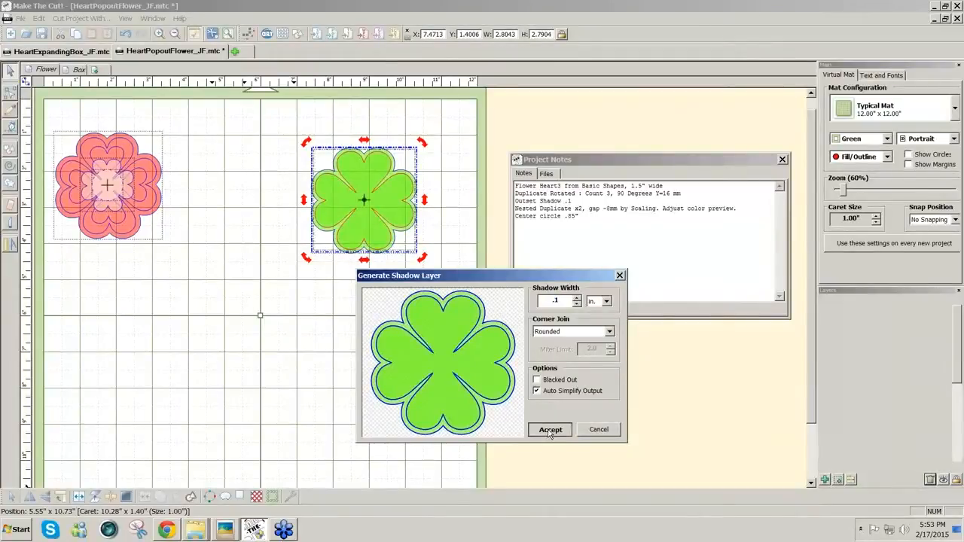
click(424, 354)
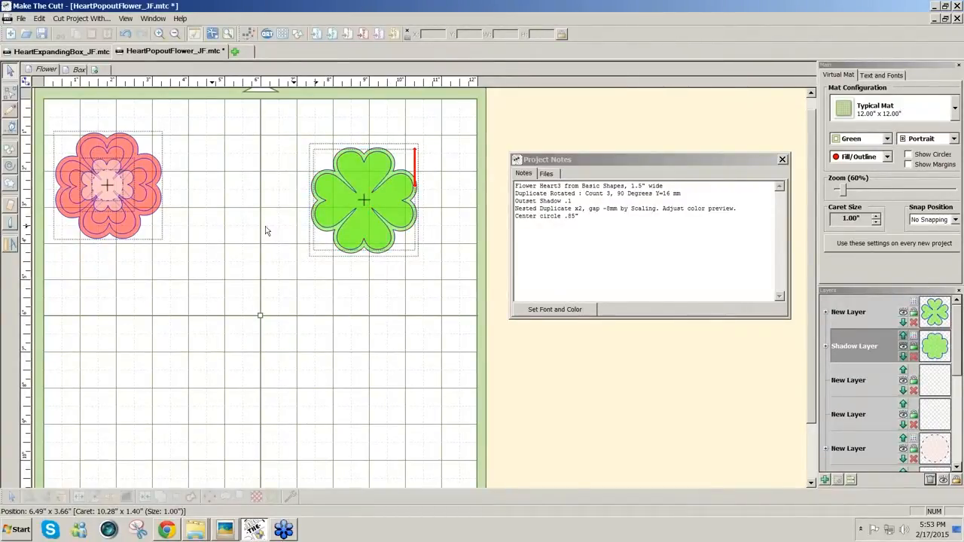
Create 2 nested duplicates of the green flower with a -8 mm gap, scaled by width and color-adjusted from dark red to light pink.
click(362, 199)
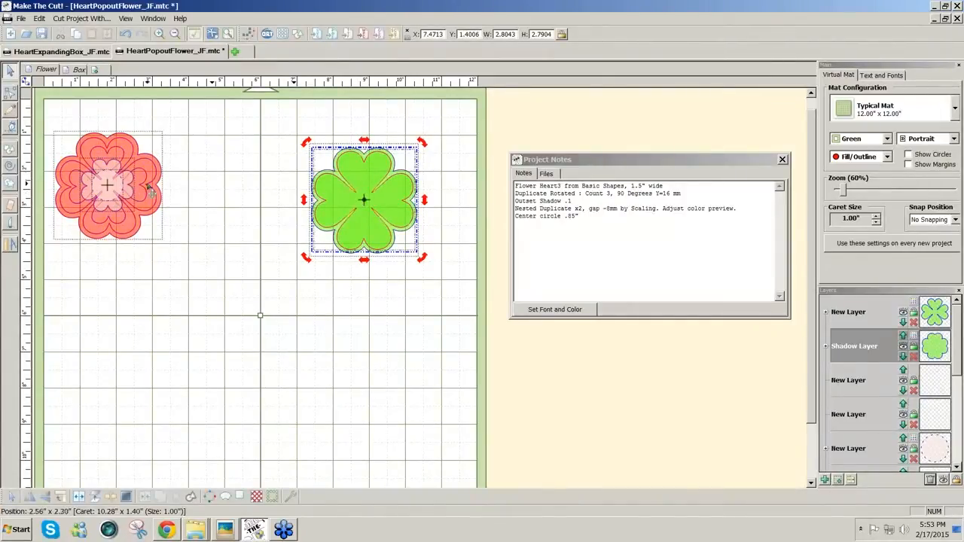
click(362, 216)
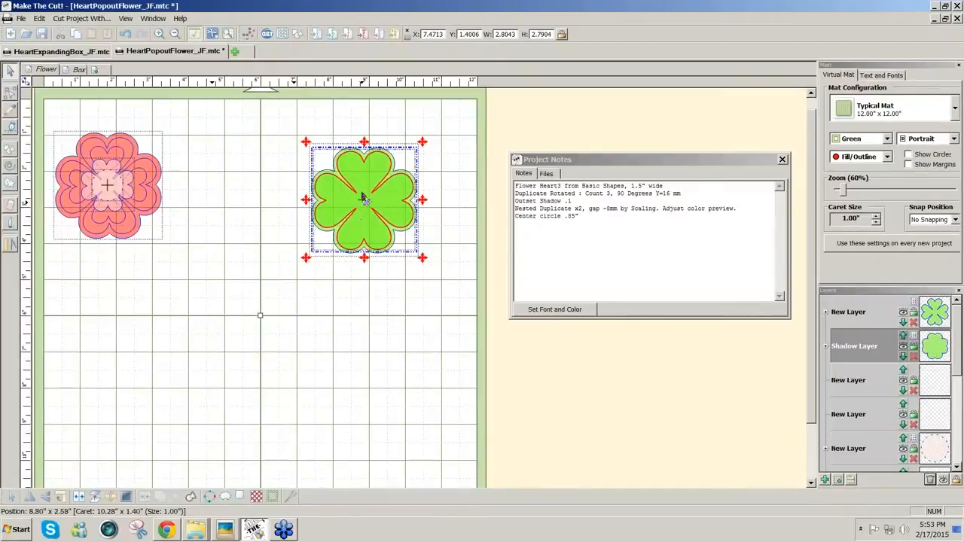
click(39, 18)
mouse_move(66, 101)
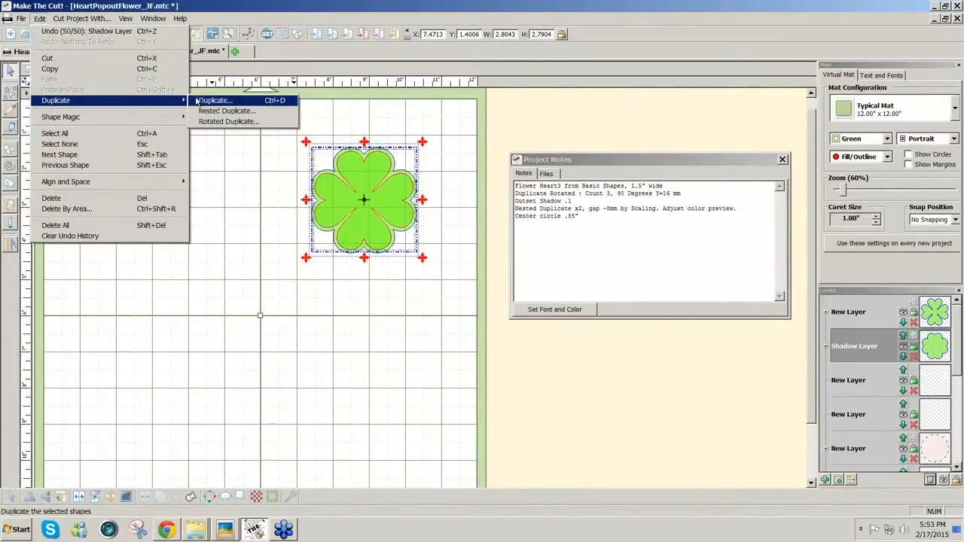
click(263, 116)
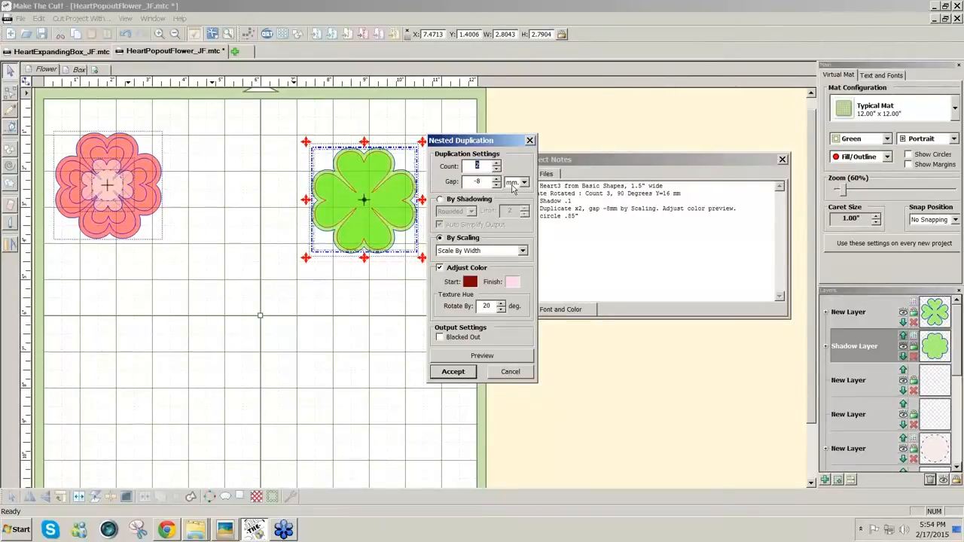
click(470, 282)
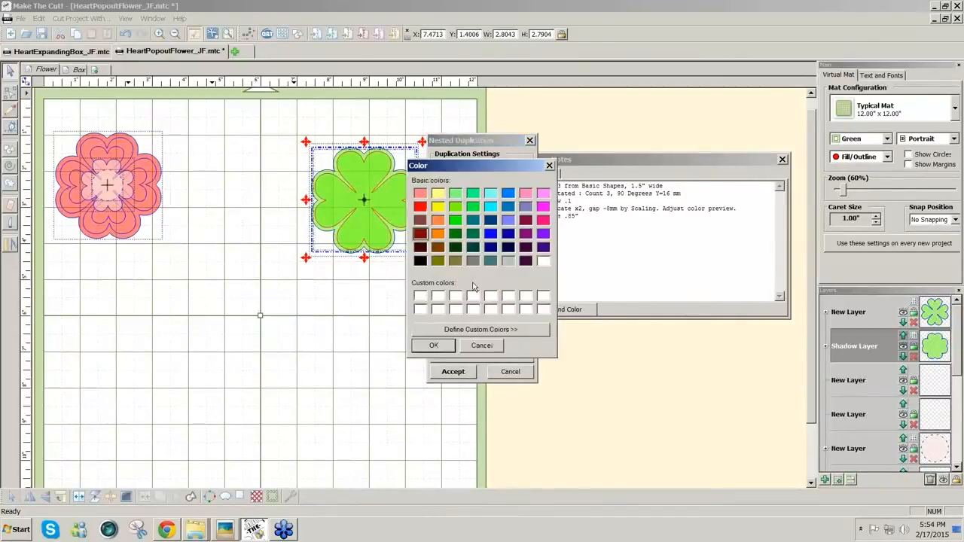
click(482, 347)
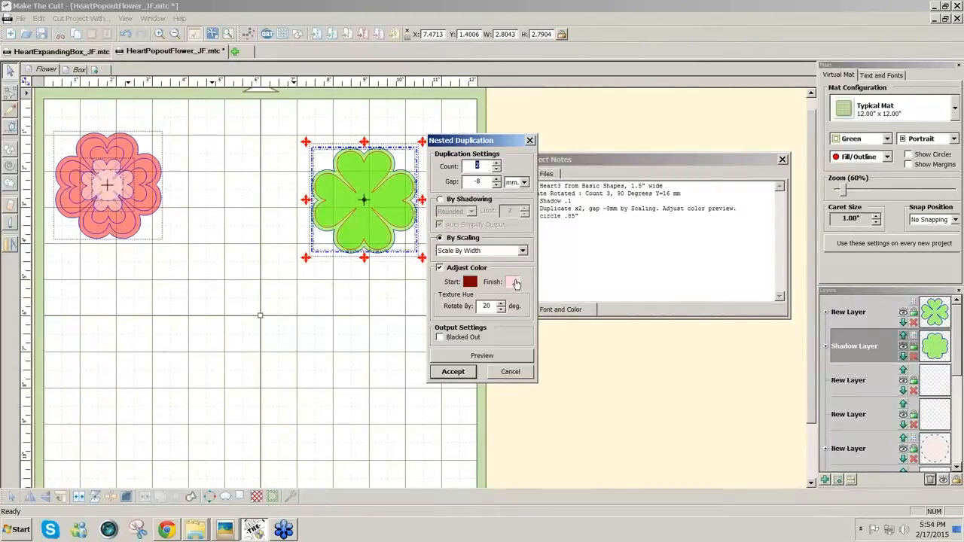
click(483, 359)
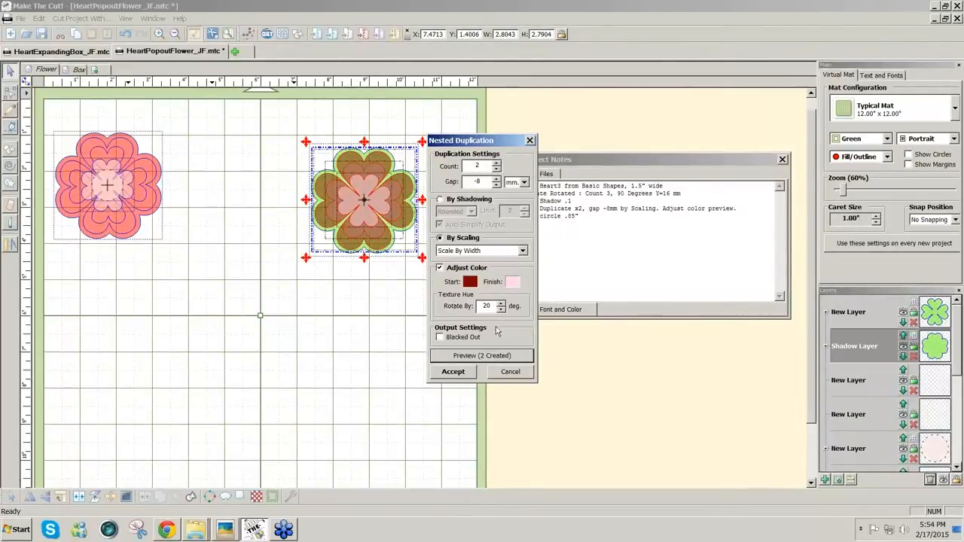
click(454, 372)
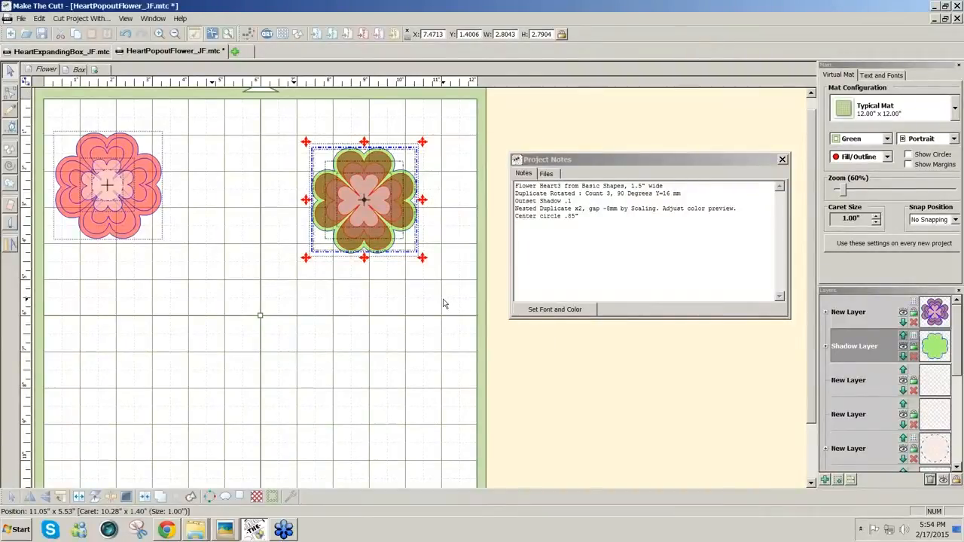
Switch the virtual mat's color to Contrast and recolor the shadow layer light pink.
click(443, 299)
click(886, 139)
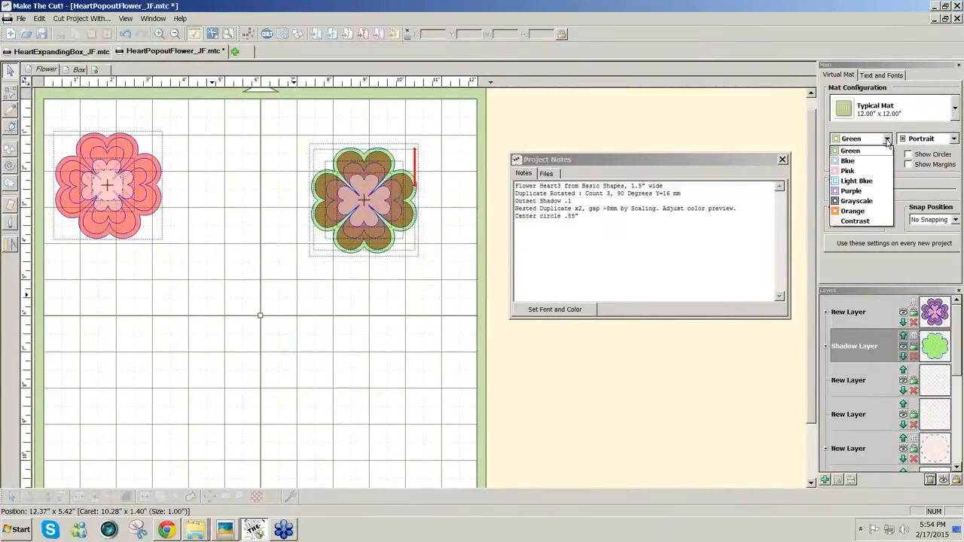
click(855, 221)
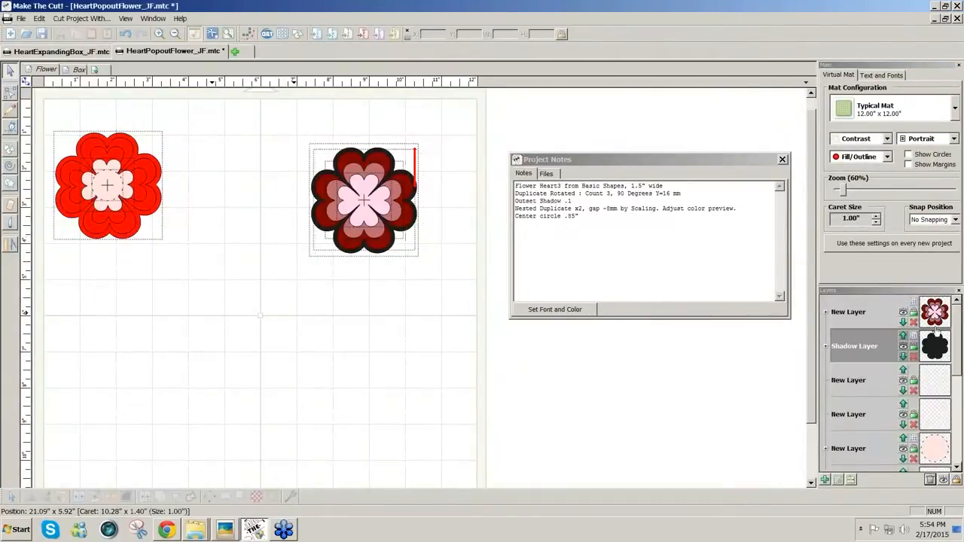
click(916, 340)
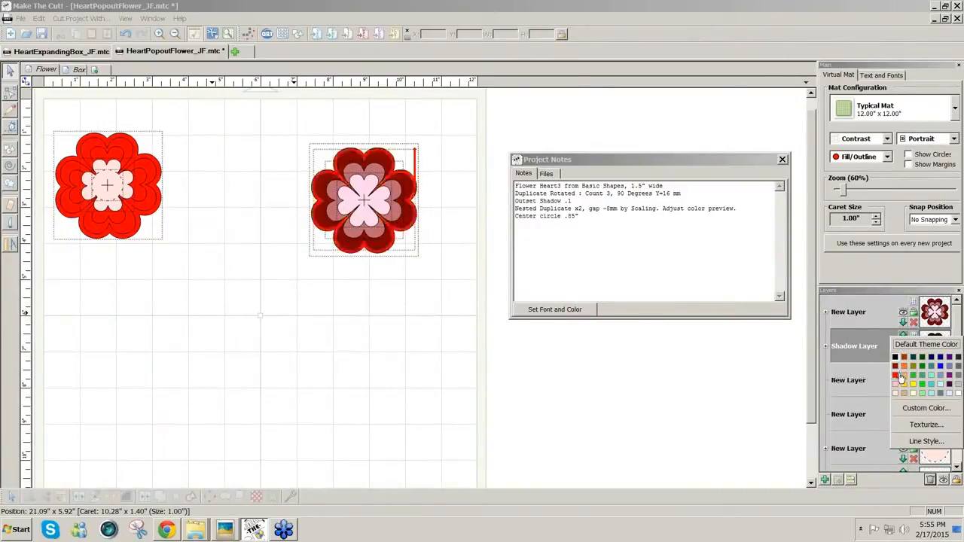
click(896, 385)
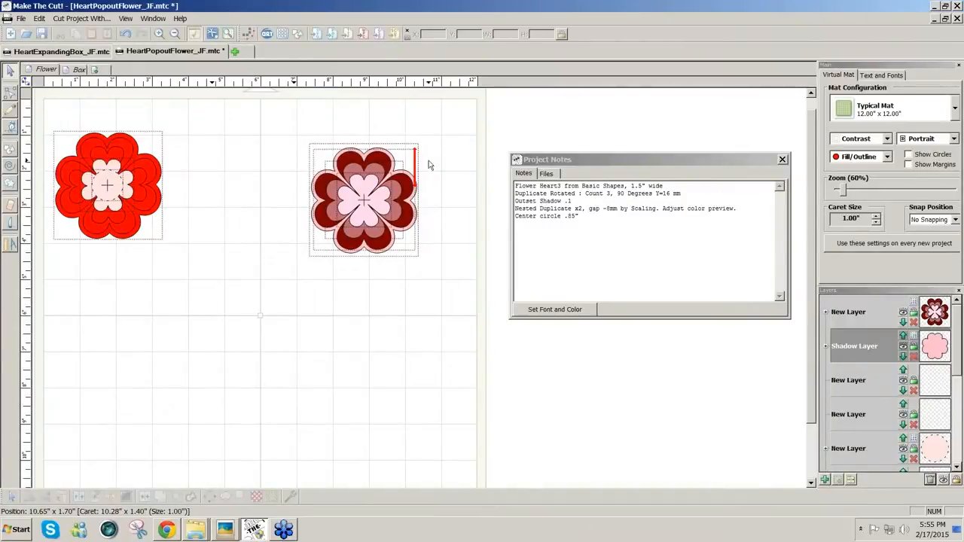
Search the basic shapes for "ci" and add the generic Circle to the project.
click(298, 35)
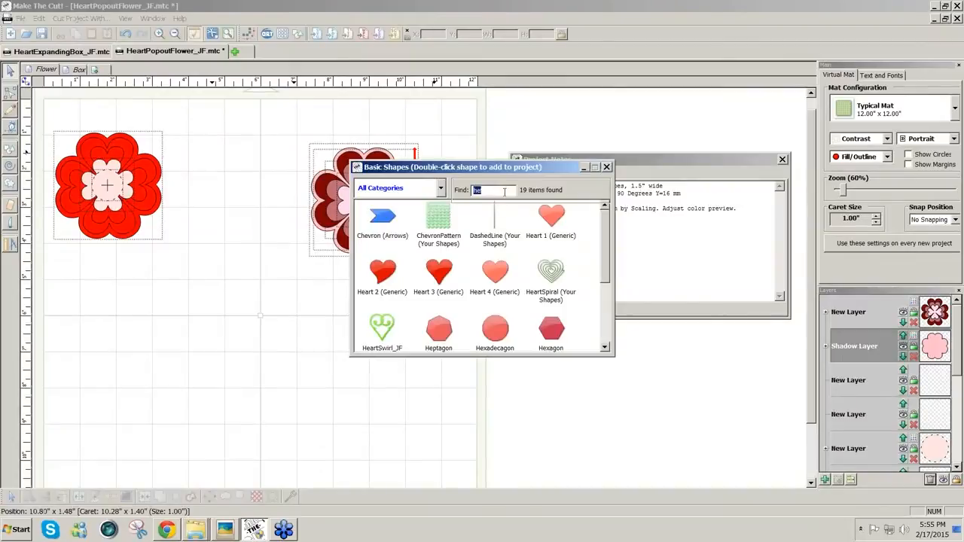
text(c)
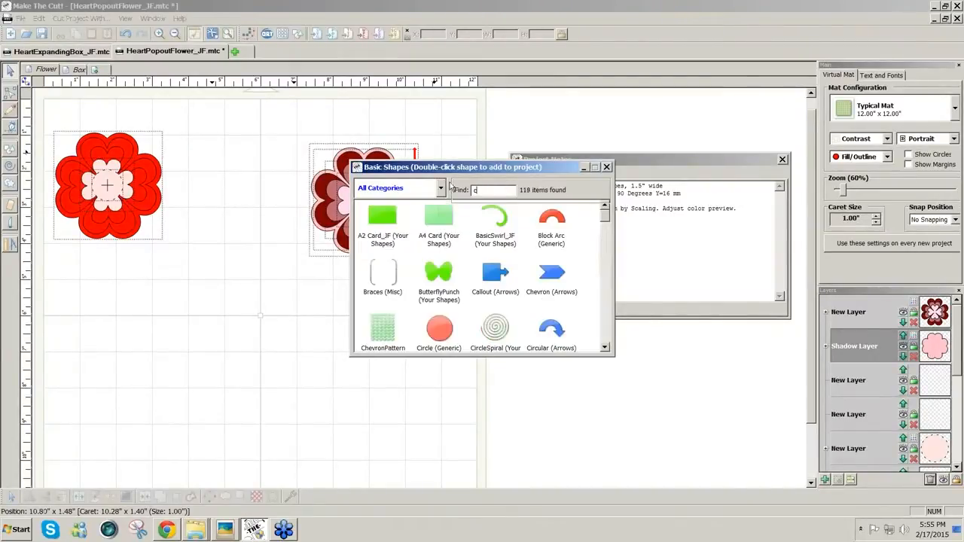
text(i)
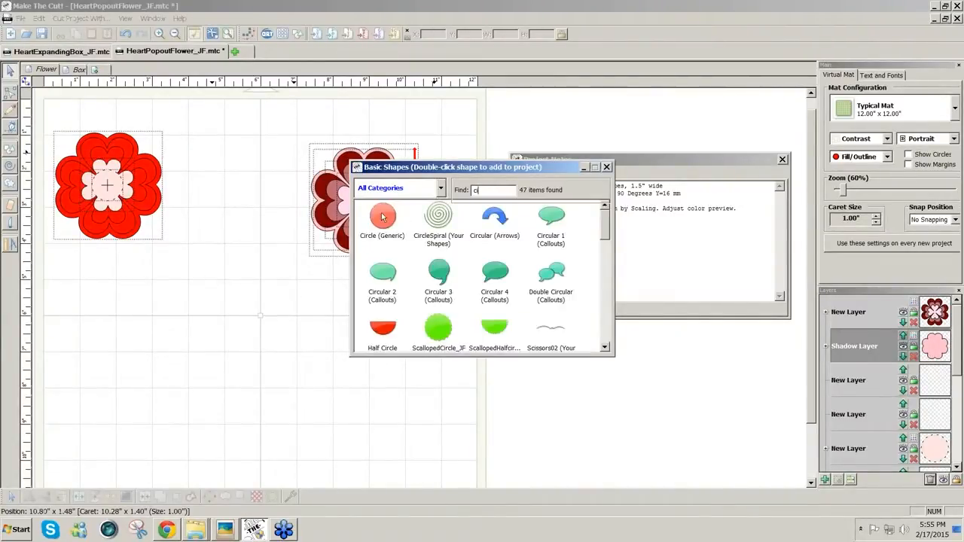
double_click(382, 217)
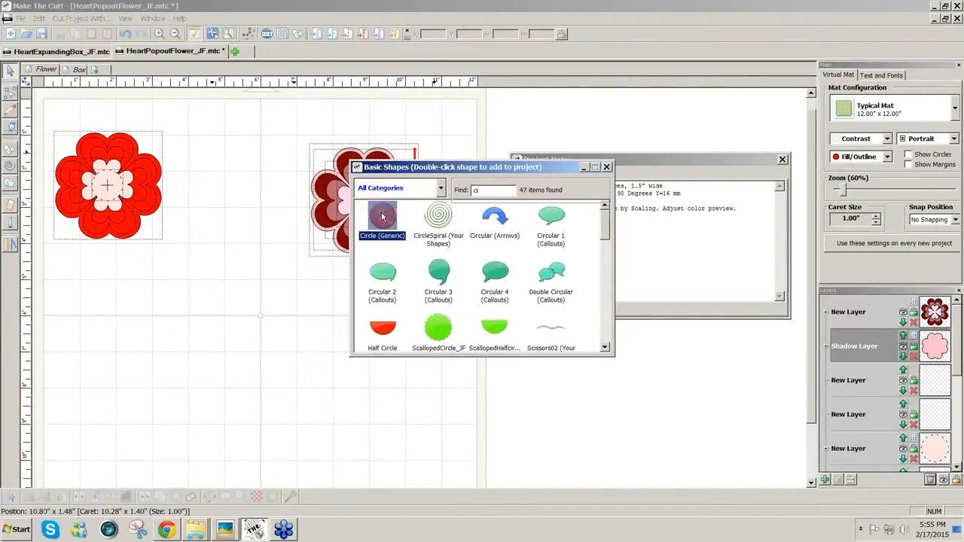
click(606, 167)
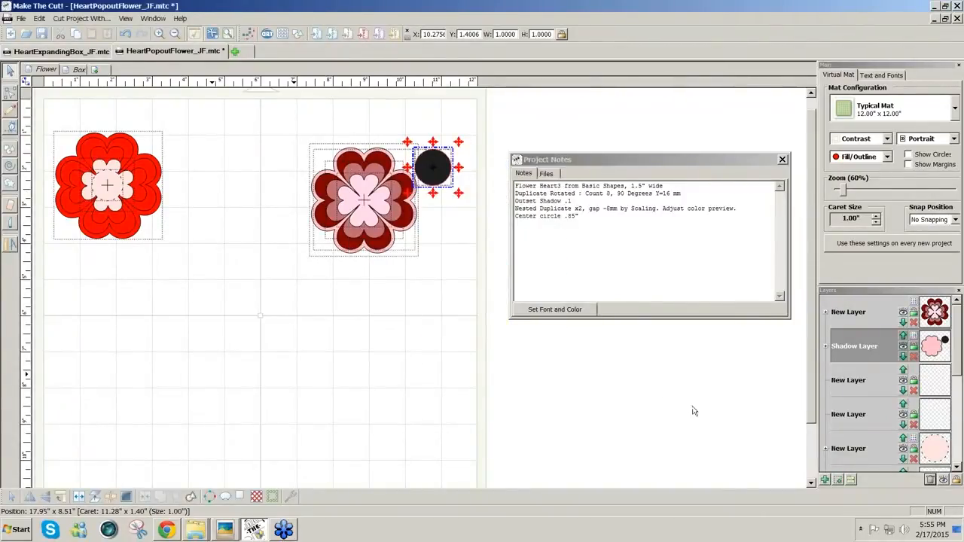
Put the selected circle on its own new layer and recolor it pale pink.
click(839, 481)
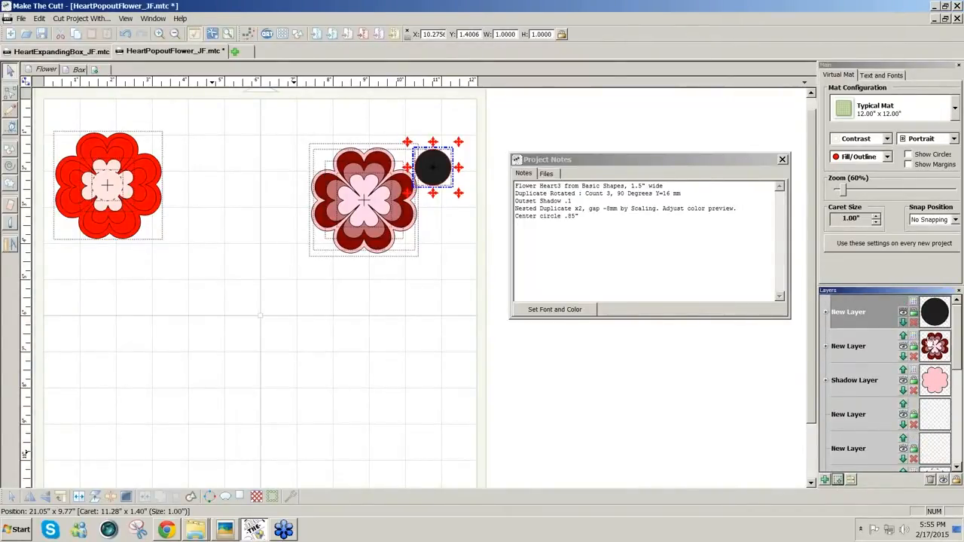
click(915, 303)
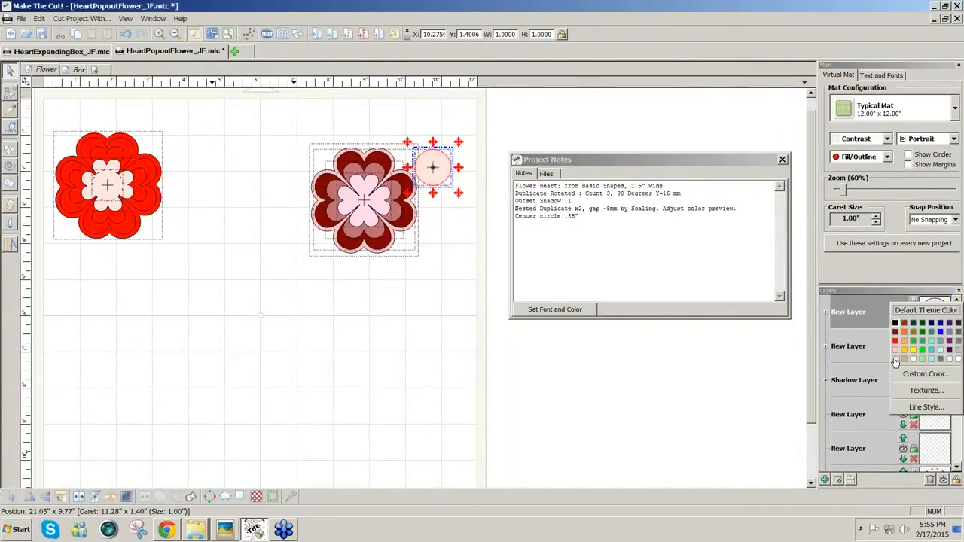
click(894, 360)
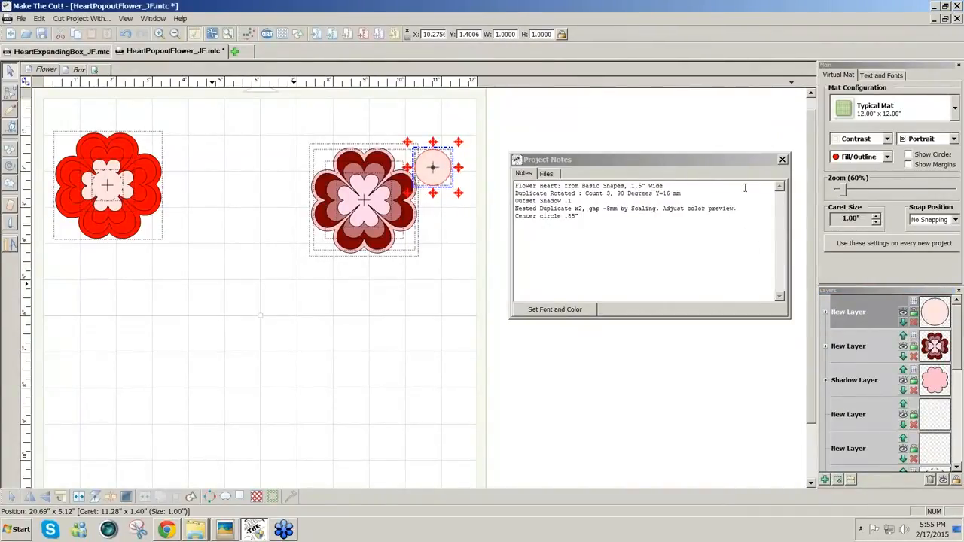
Resize the circle to 0.85 inches and move it away from the flower to about X 10.72, Y 0.83.
double_click(504, 34)
text(.85)
key(Return)
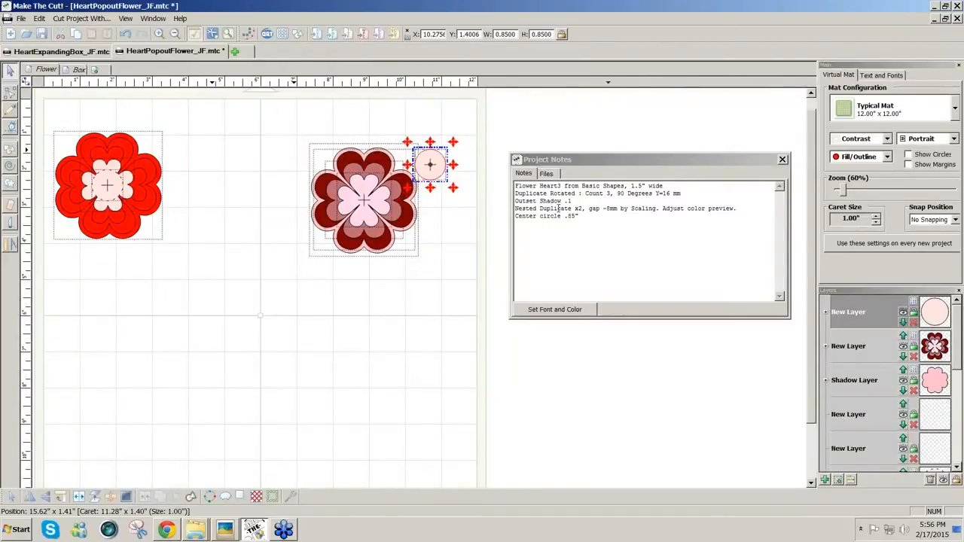
click(451, 209)
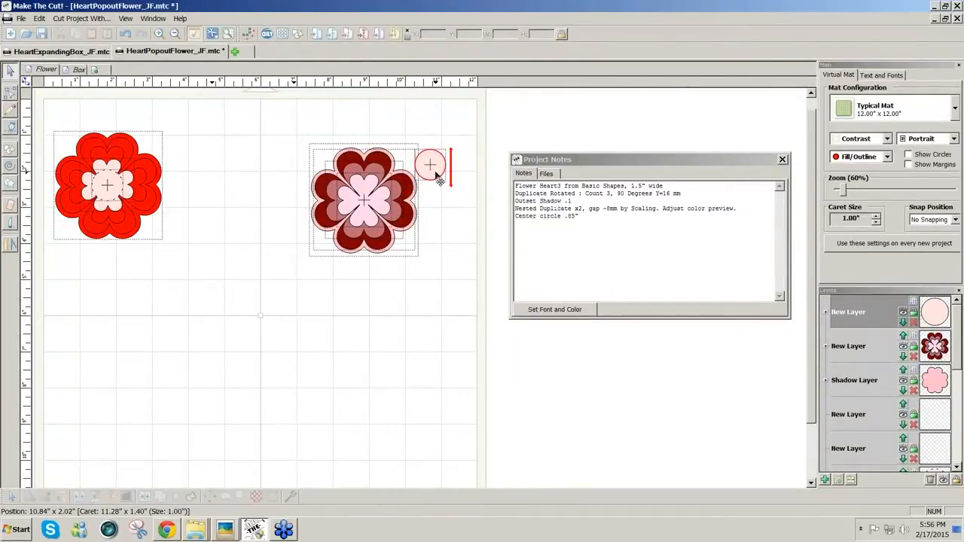
drag(436, 175, 453, 154)
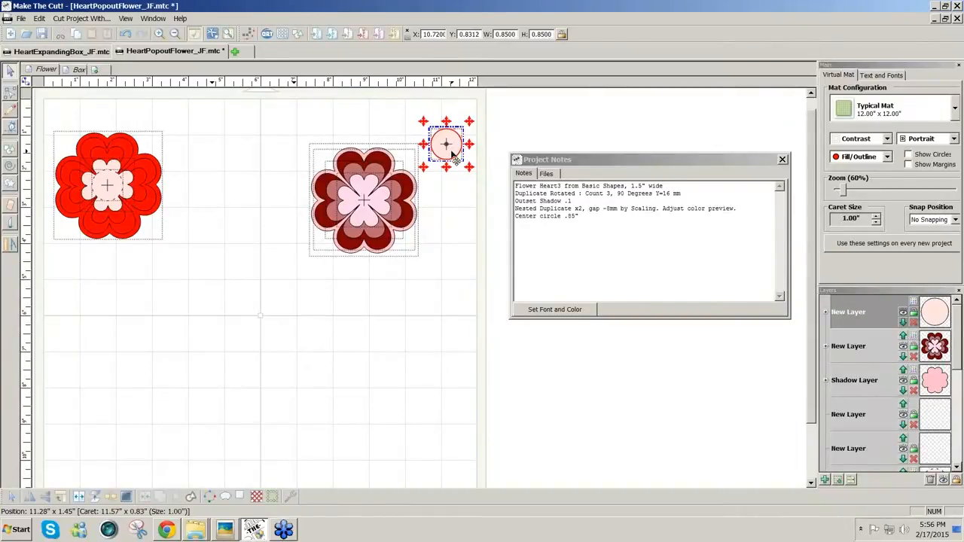
Place a copy of the circle over the flower's middle and center-align it with all the flower shapes.
drag(451, 152, 366, 204)
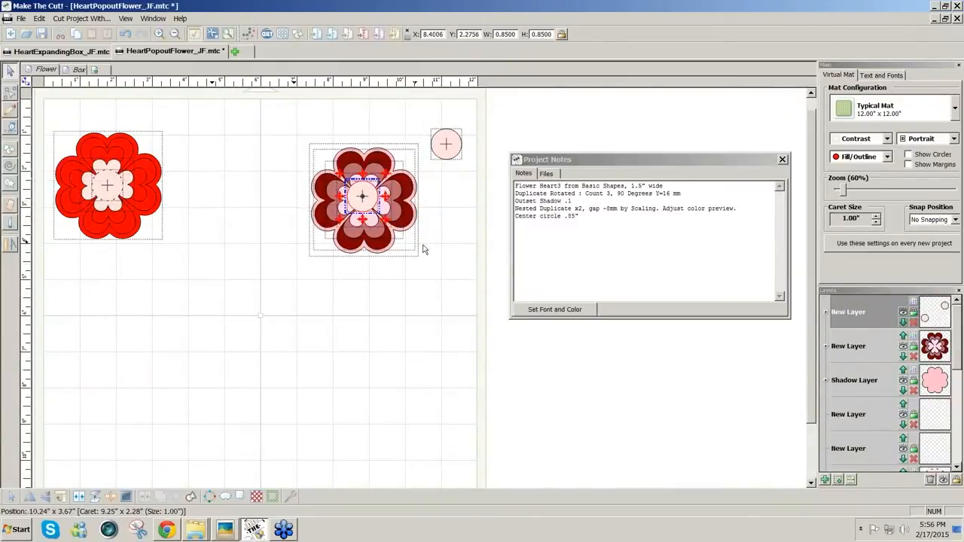
drag(437, 270, 247, 132)
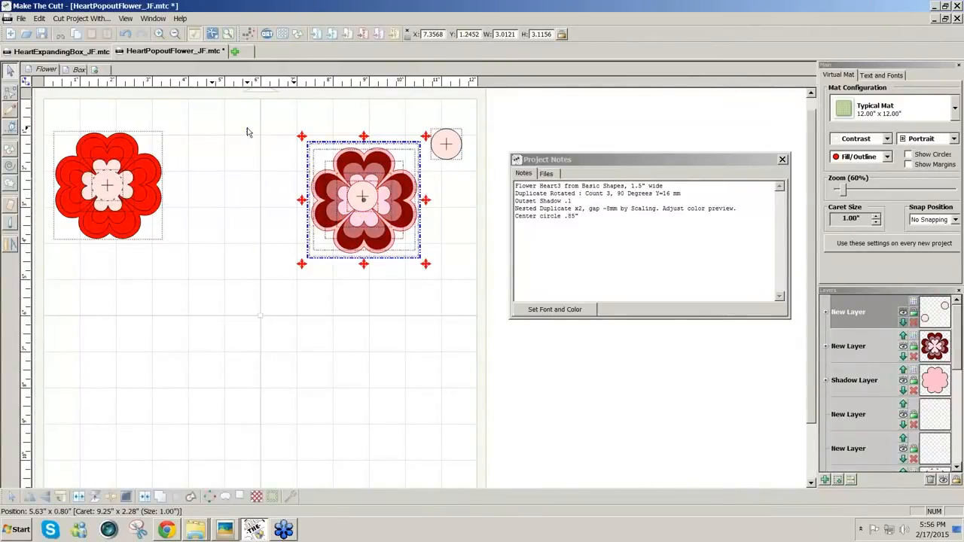
key(alt+c)
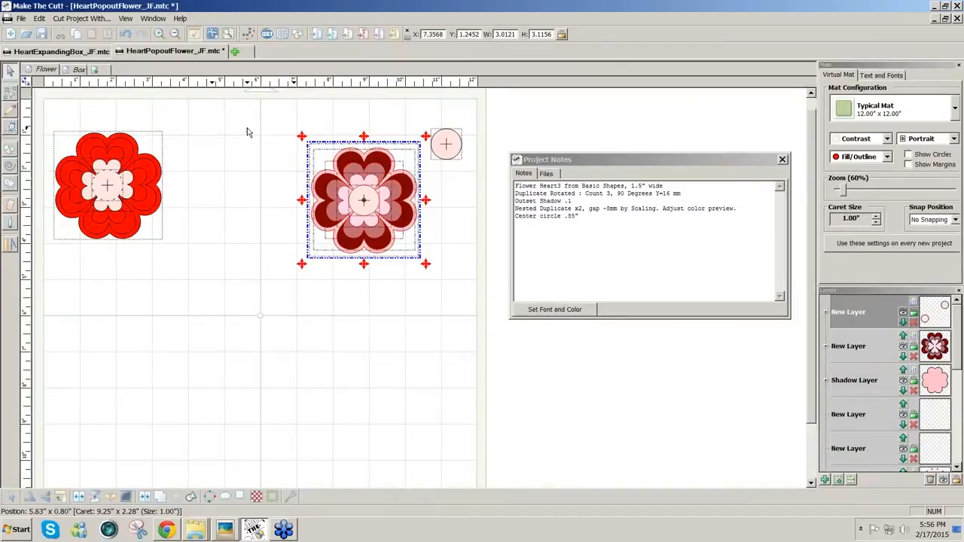
click(402, 293)
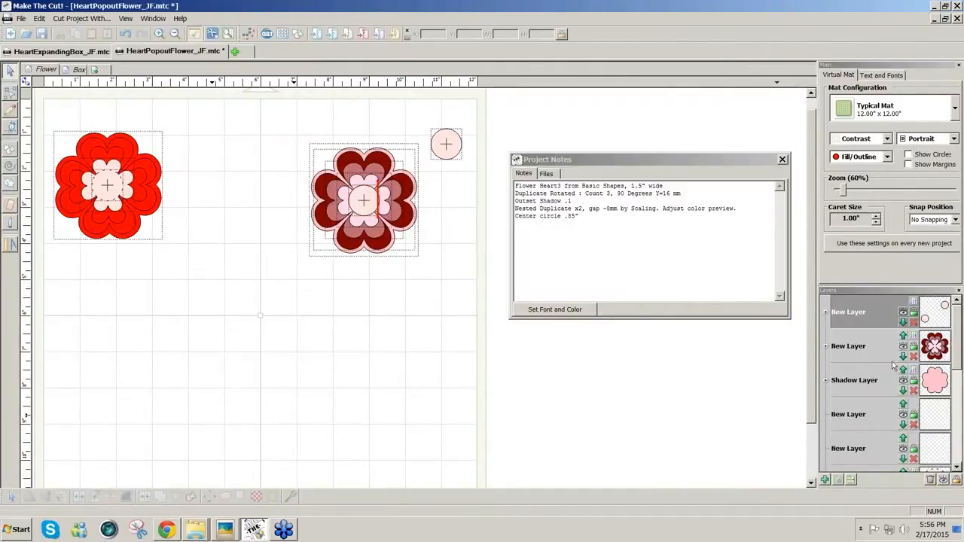
Split the nested flower layer with To Each Its Own so every shape has its own layer, and remove the empty layers.
click(855, 351)
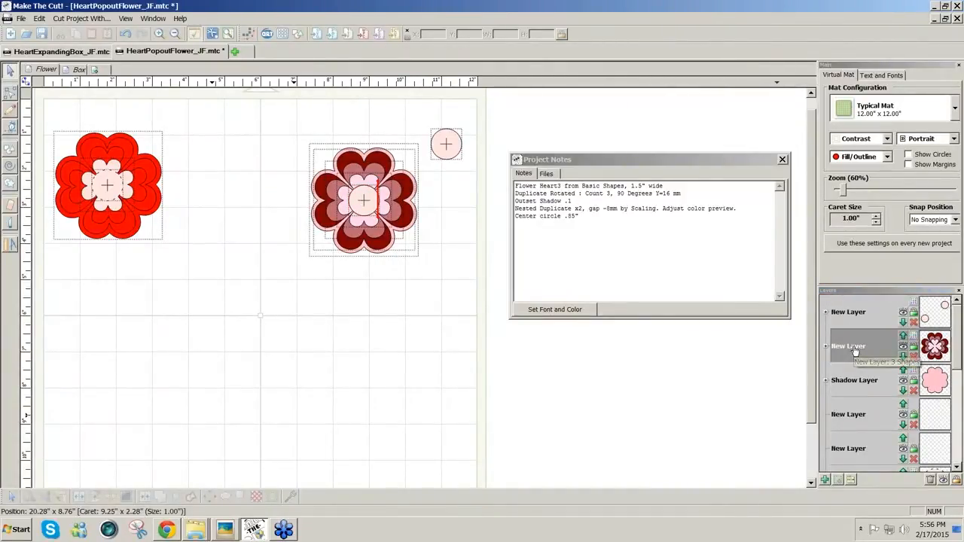
right_click(856, 351)
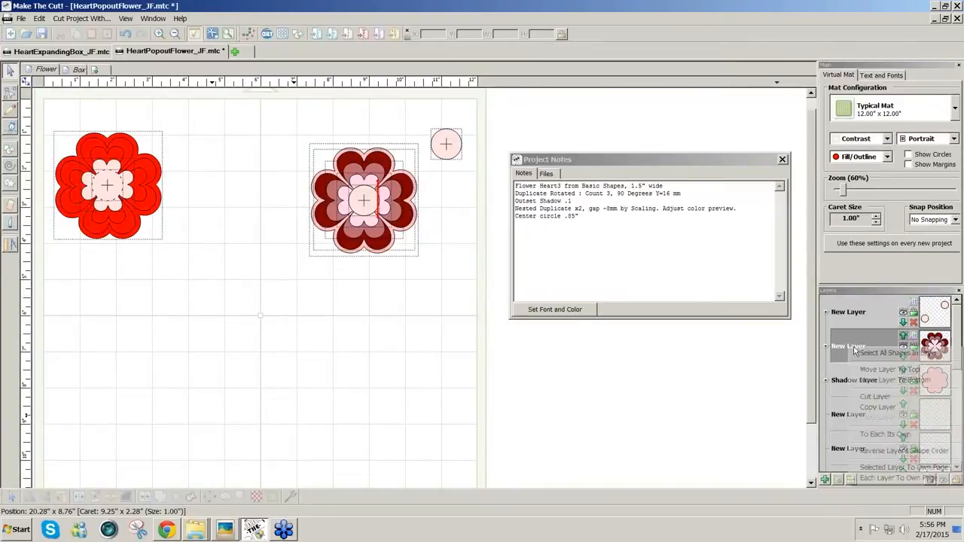
click(872, 437)
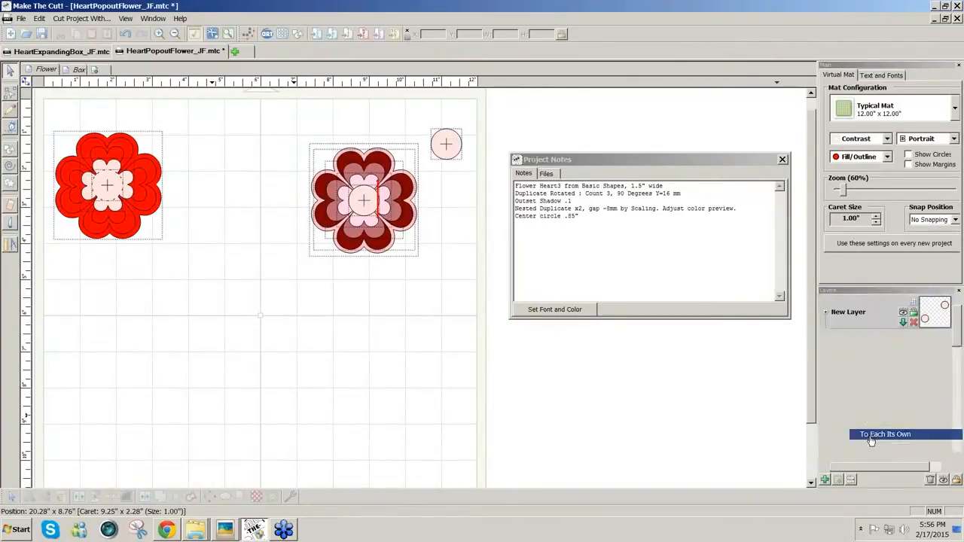
mouse_move(959, 344)
mouse_down()
mouse_move(959, 361)
mouse_move(959, 353)
mouse_up()
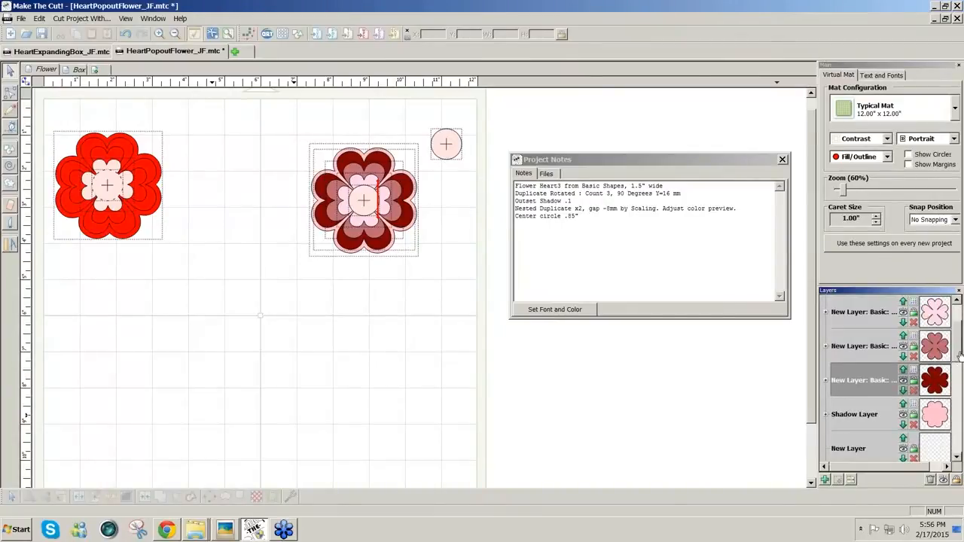
click(931, 481)
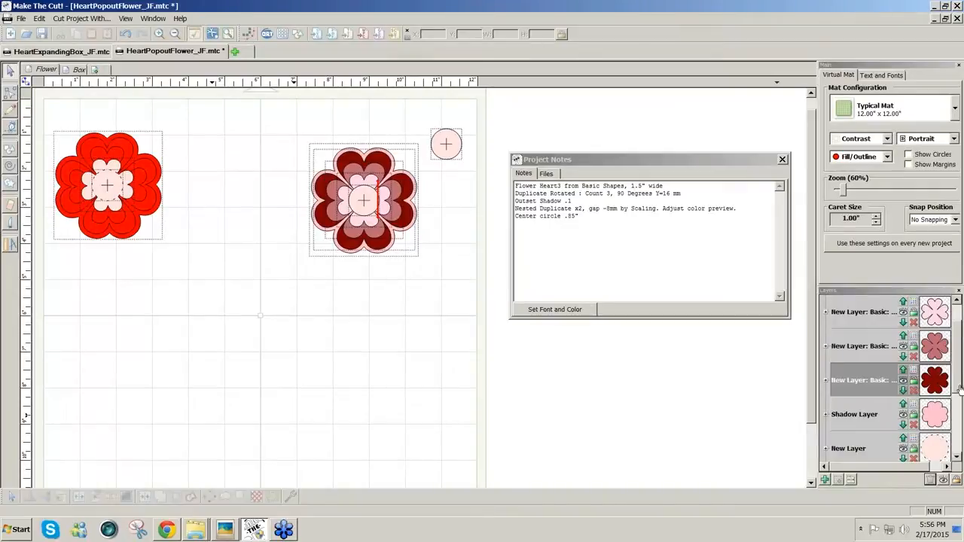
Hide the shadow layer and the two smaller nested flower layers so only the dark red flower remains shown.
click(903, 415)
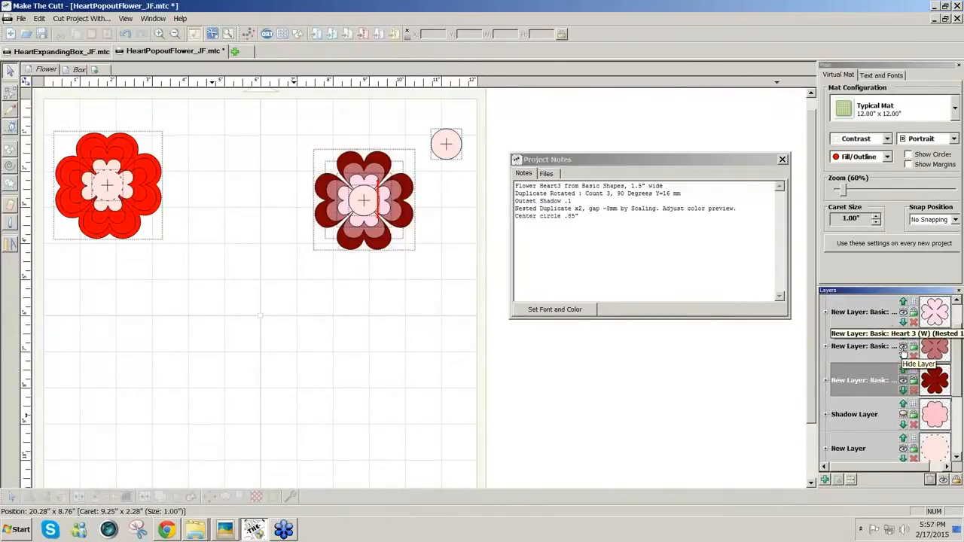
click(903, 348)
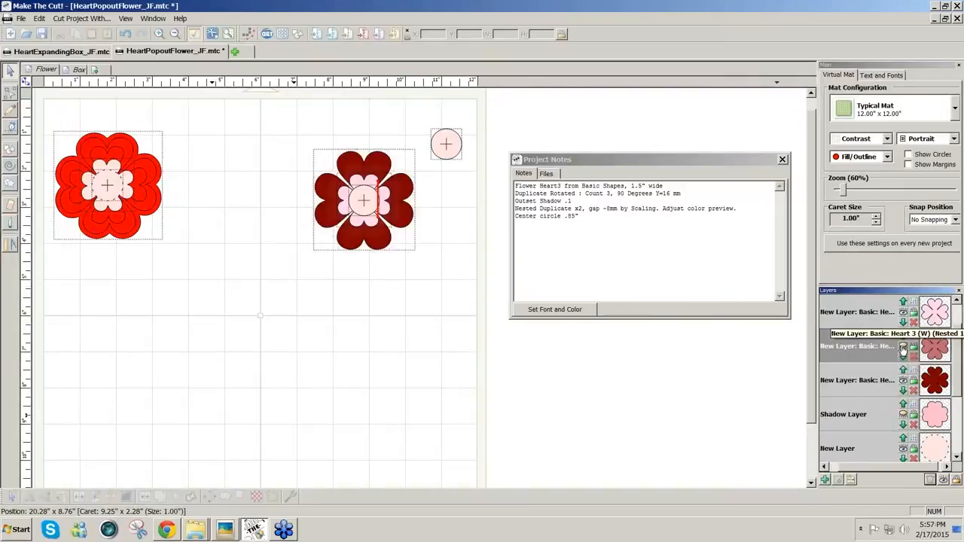
click(903, 349)
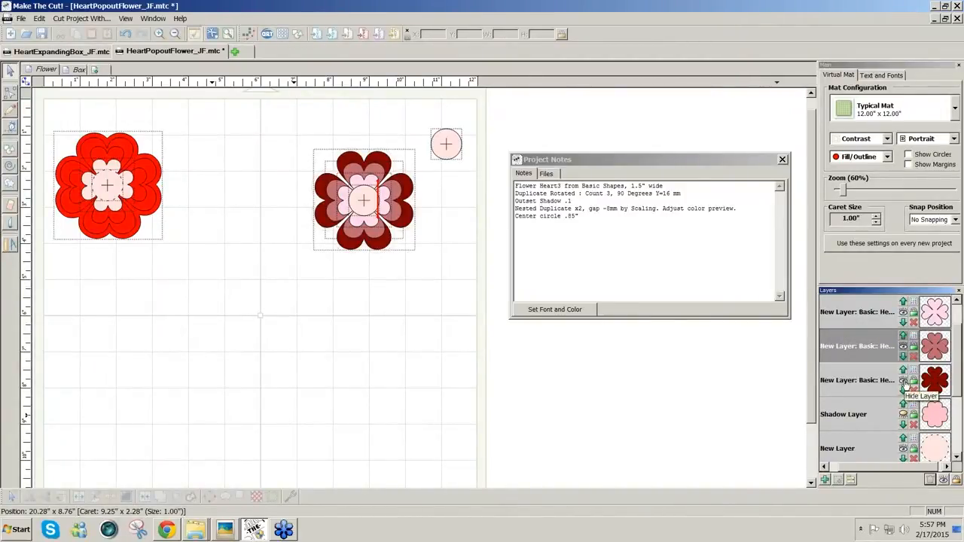
click(903, 347)
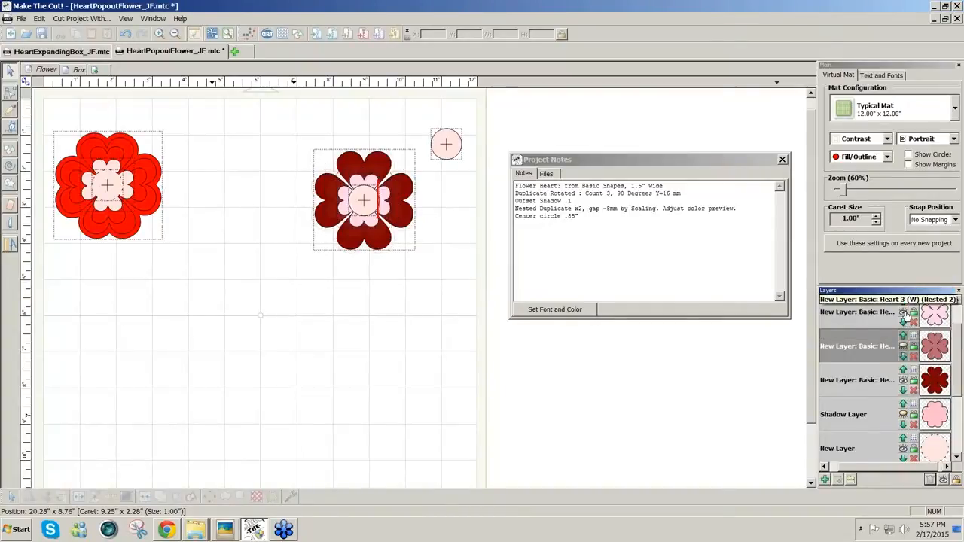
click(904, 313)
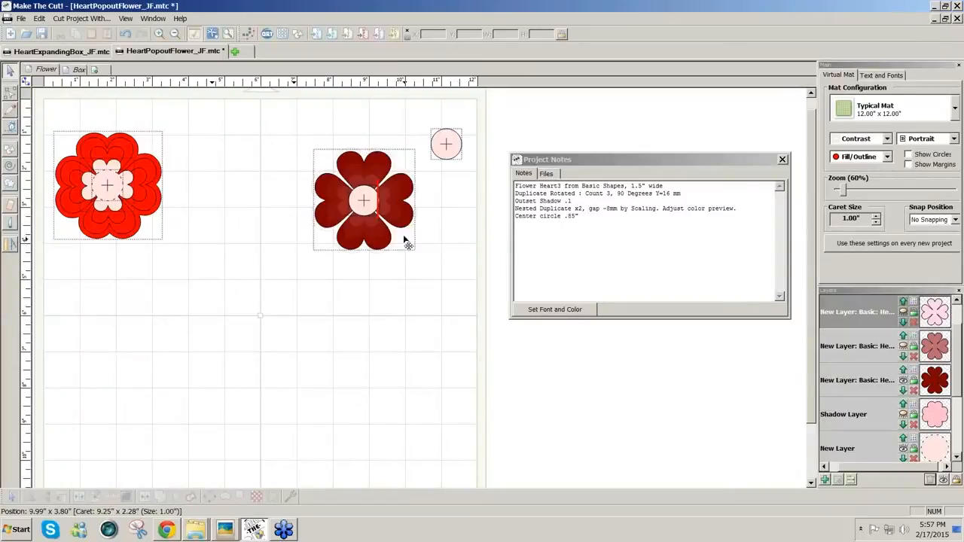
Subtract the center circle from the large dark red flower with a Boolean Join using B-A Difference.
click(262, 136)
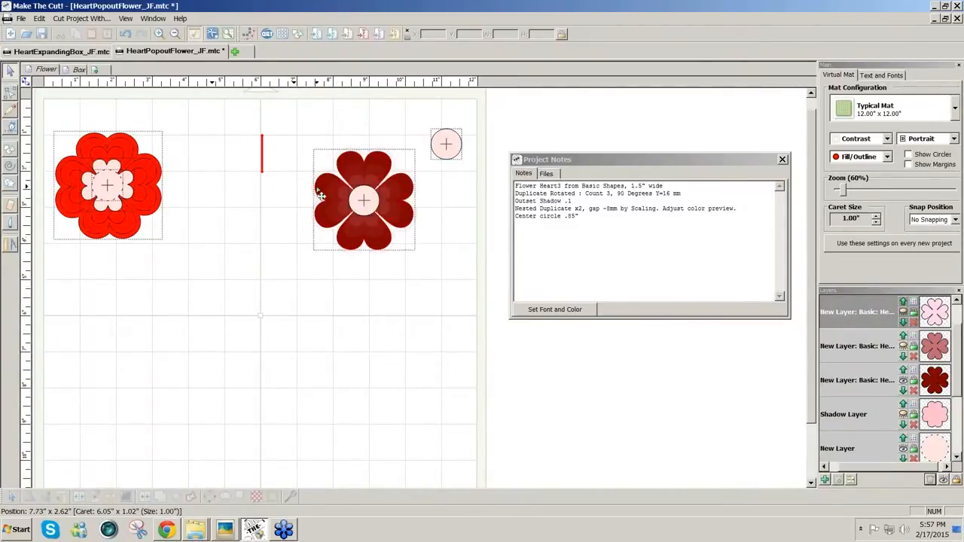
drag(284, 130, 424, 276)
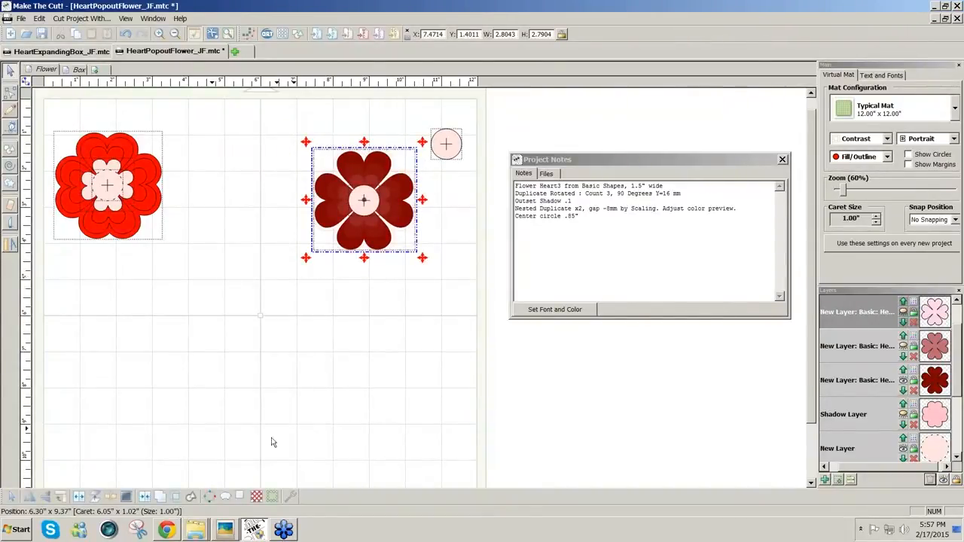
click(177, 500)
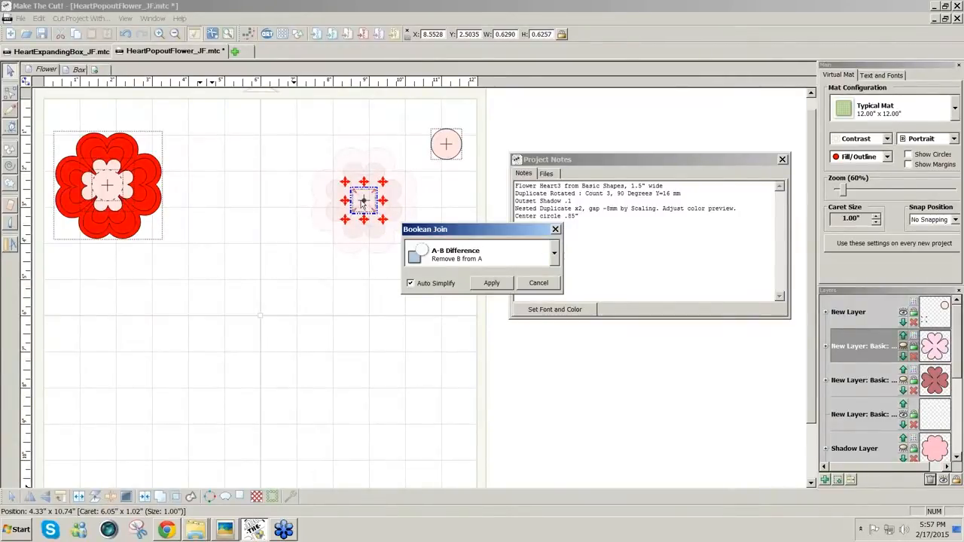
click(554, 255)
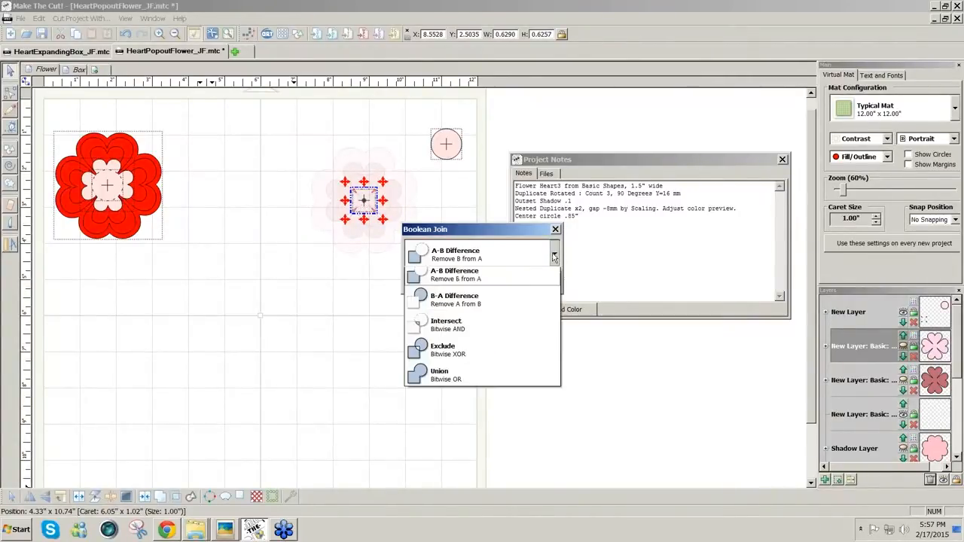
click(484, 304)
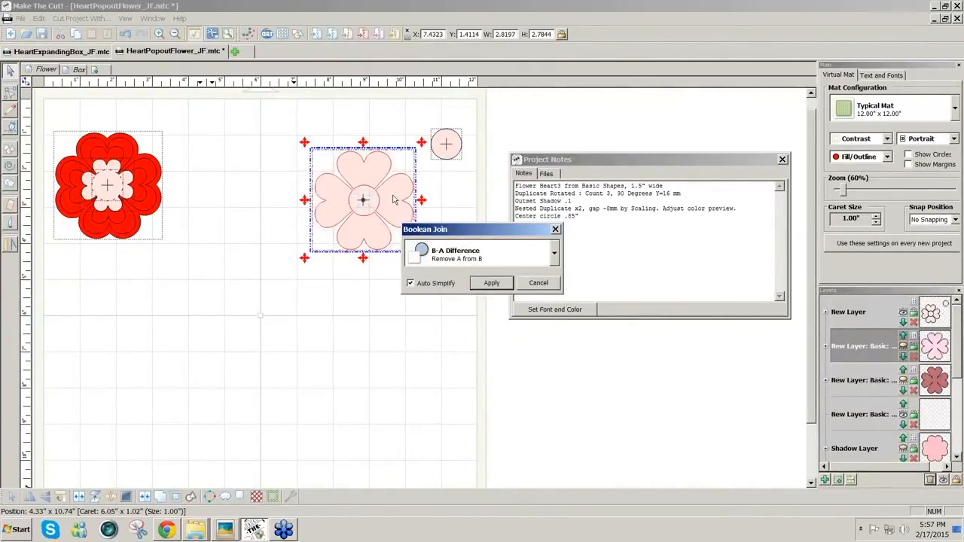
click(491, 284)
click(441, 265)
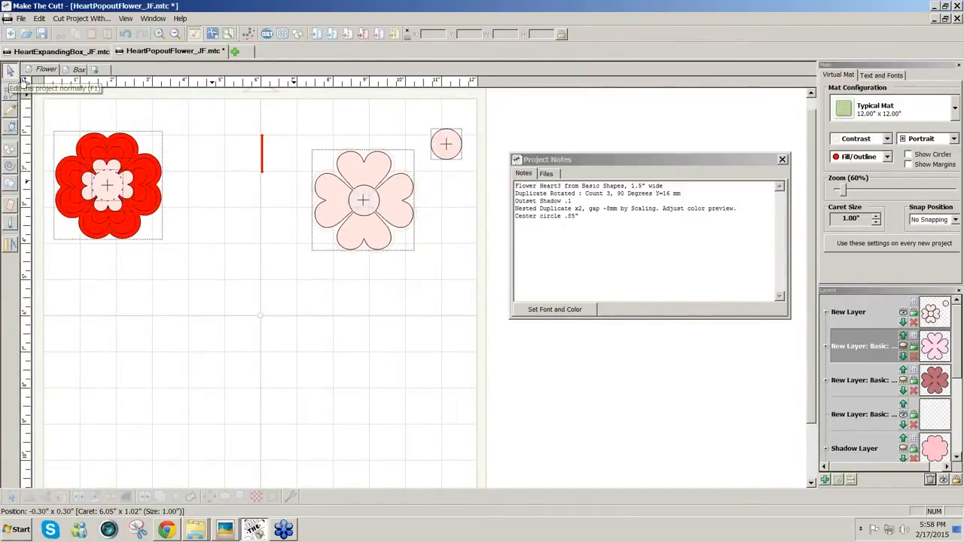
Open the inner ends of the large flower's petals by deleting their circular arcs in node editing.
drag(11, 65, 13, 89)
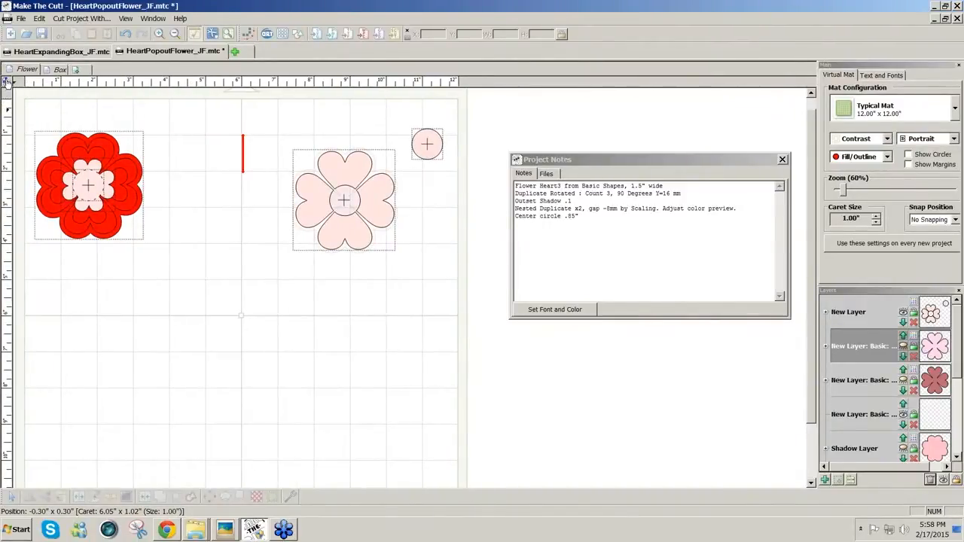
click(5, 85)
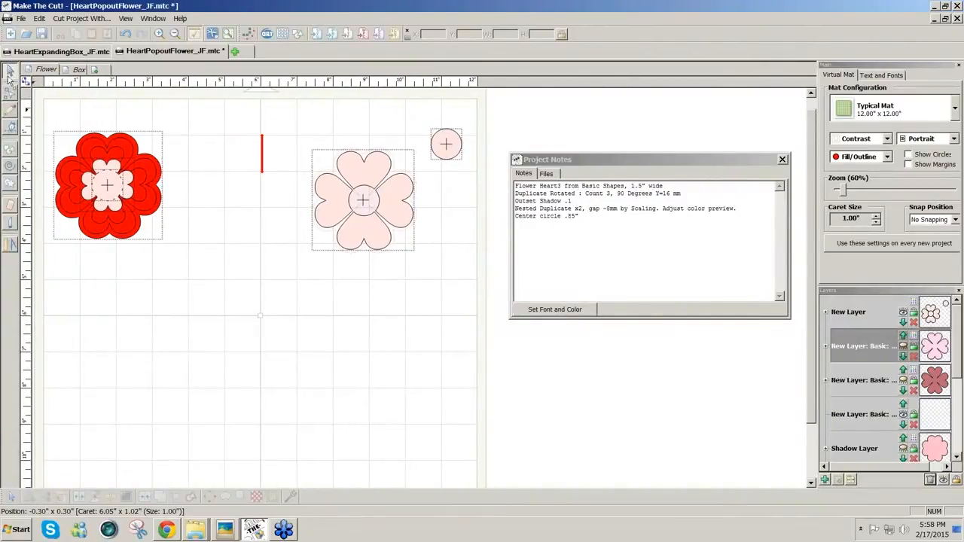
click(9, 95)
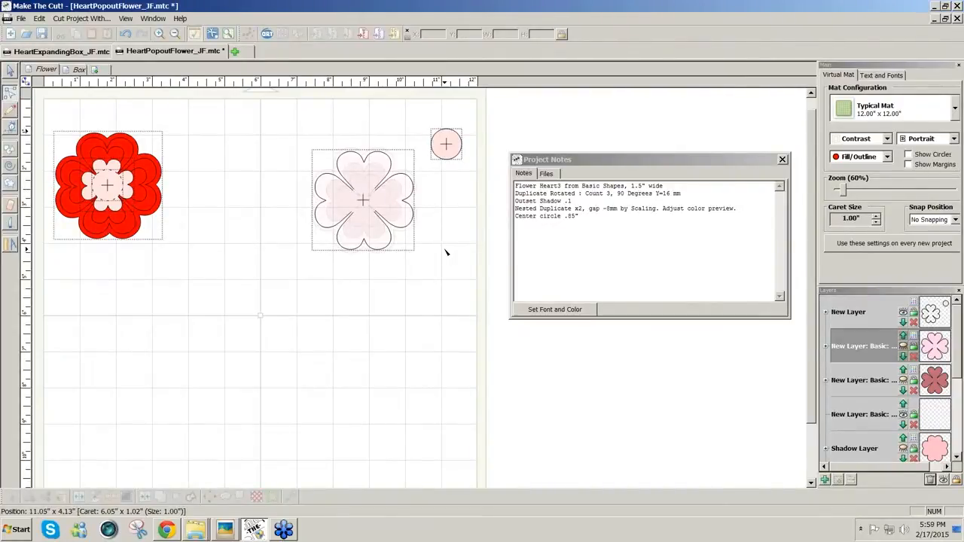
Show the medium rose nested flower layer together with the large outlined flower's layer.
click(904, 313)
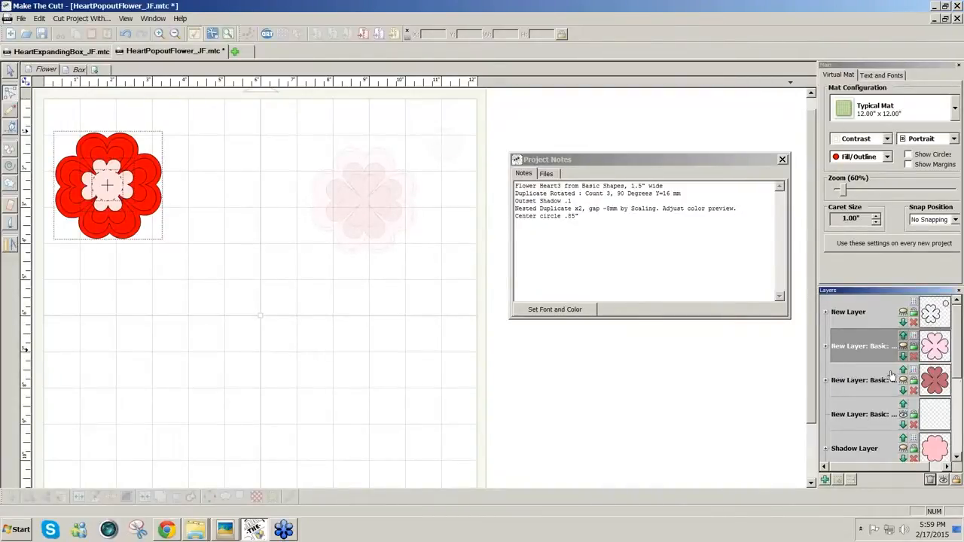
click(904, 348)
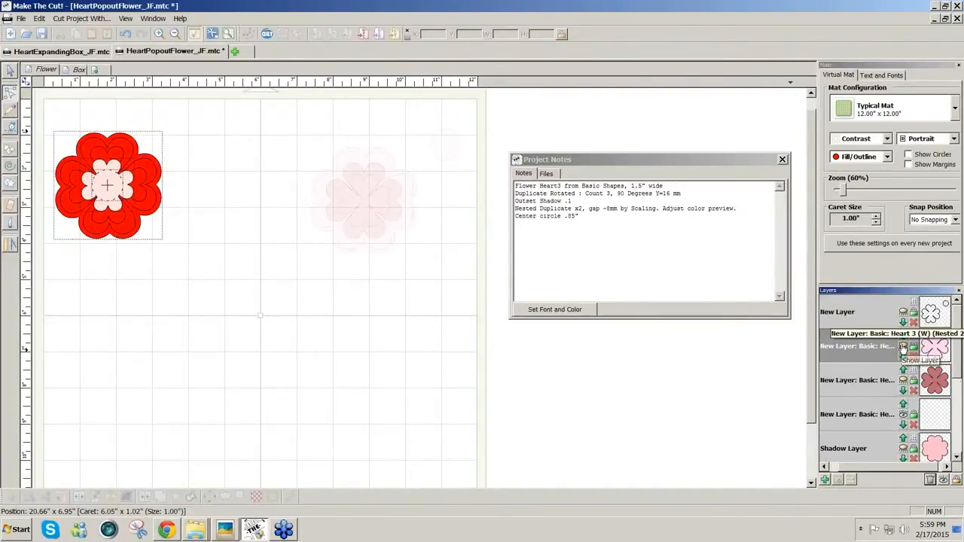
click(903, 382)
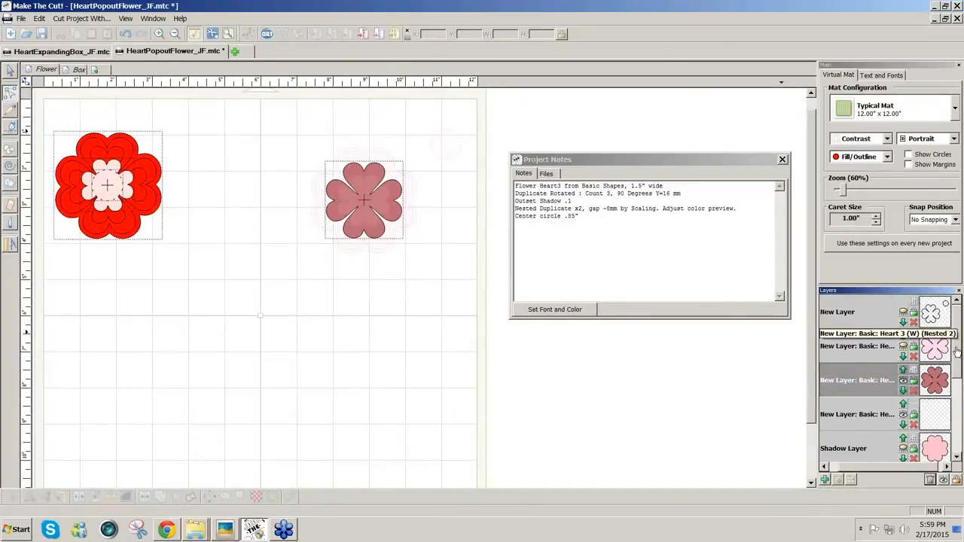
click(904, 312)
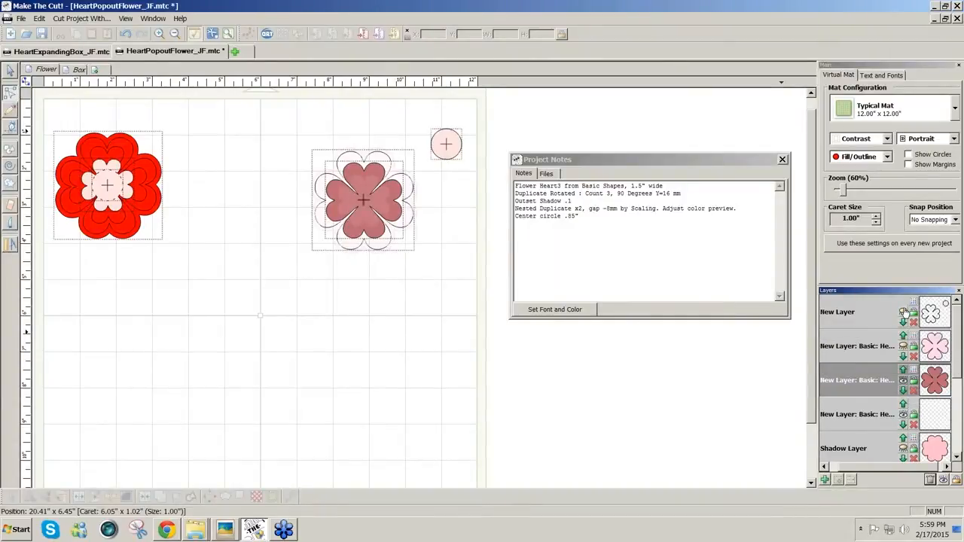
Move the spare 0.85 inch circle beside the flower onto its own new layer.
click(10, 70)
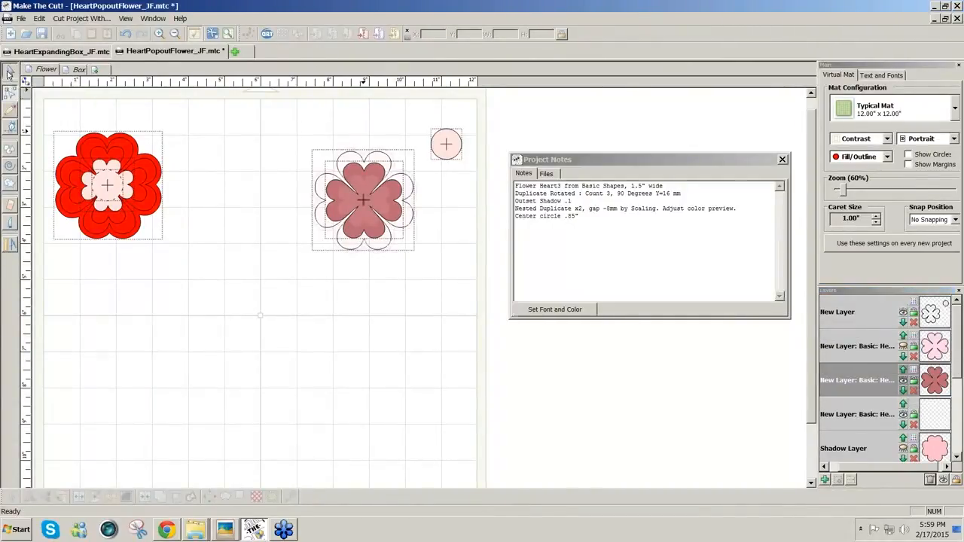
click(445, 146)
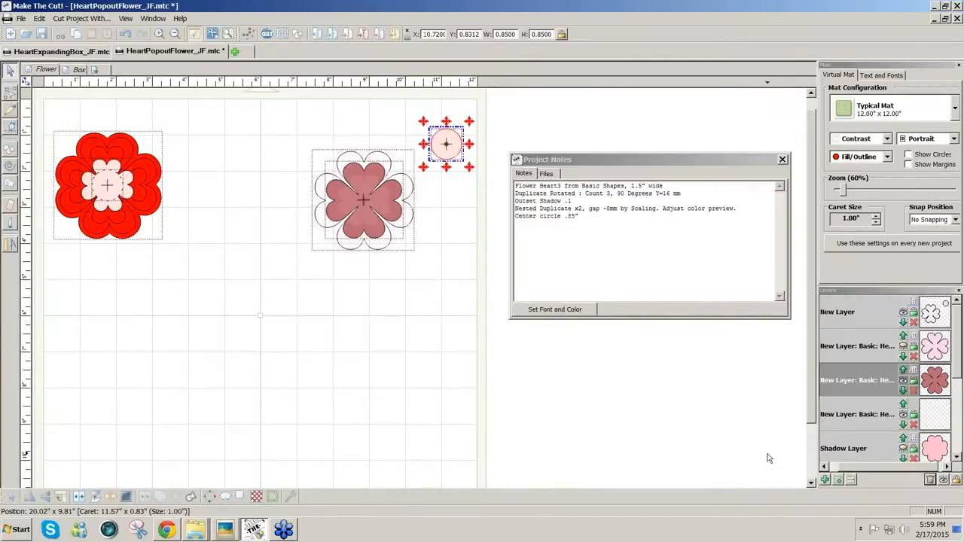
click(838, 480)
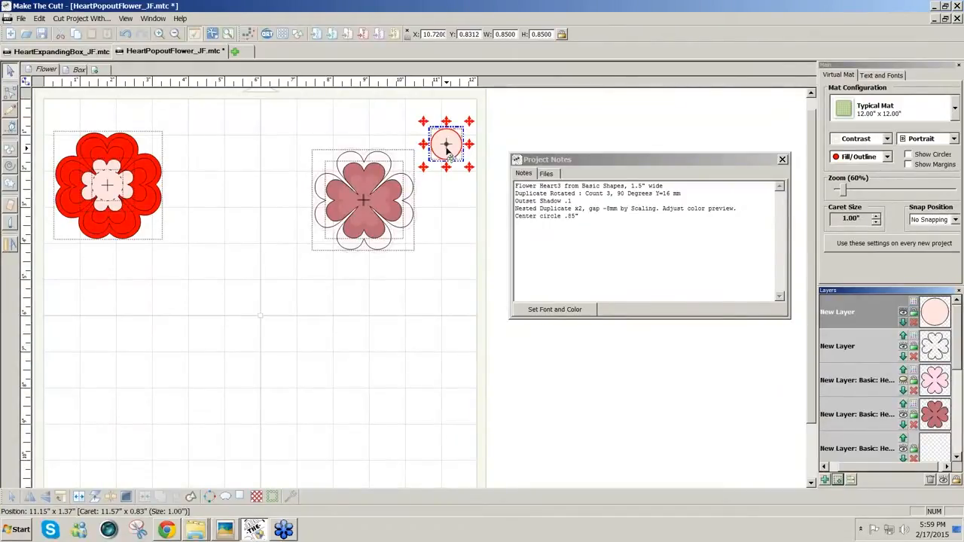
Place a copy of the circle over the rose flower's middle, hide the large outlined flower's layer, and center-align the circle with the rose flower.
drag(448, 150, 361, 205)
drag(431, 280, 276, 132)
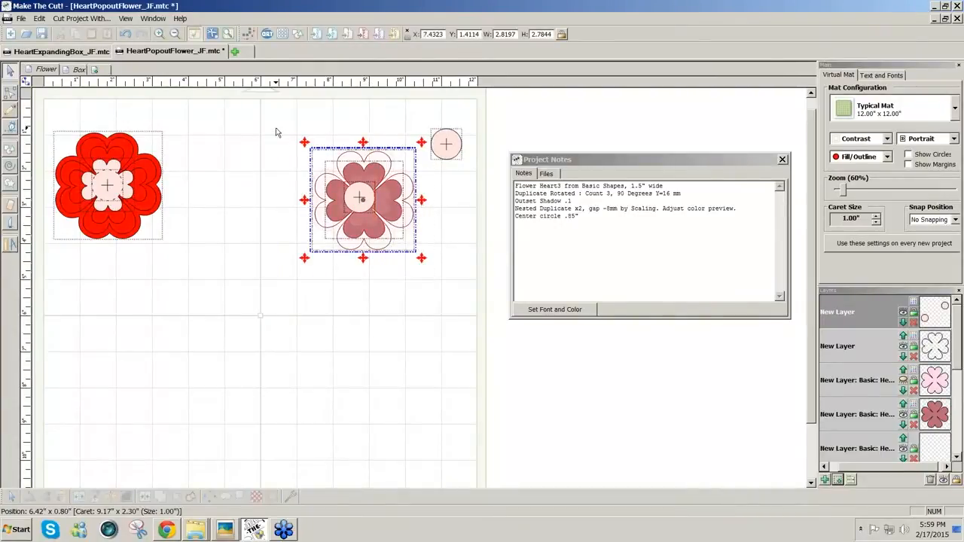
click(903, 348)
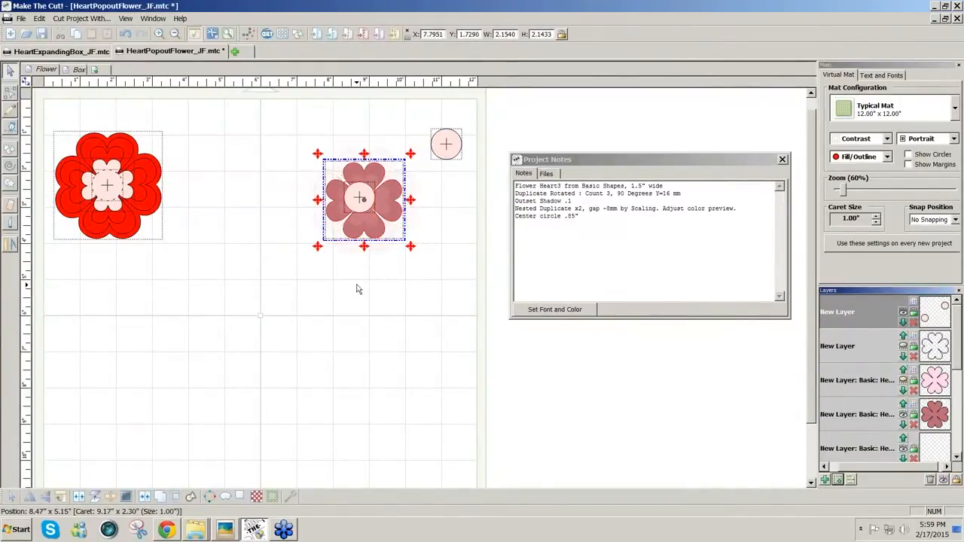
drag(436, 265, 251, 130)
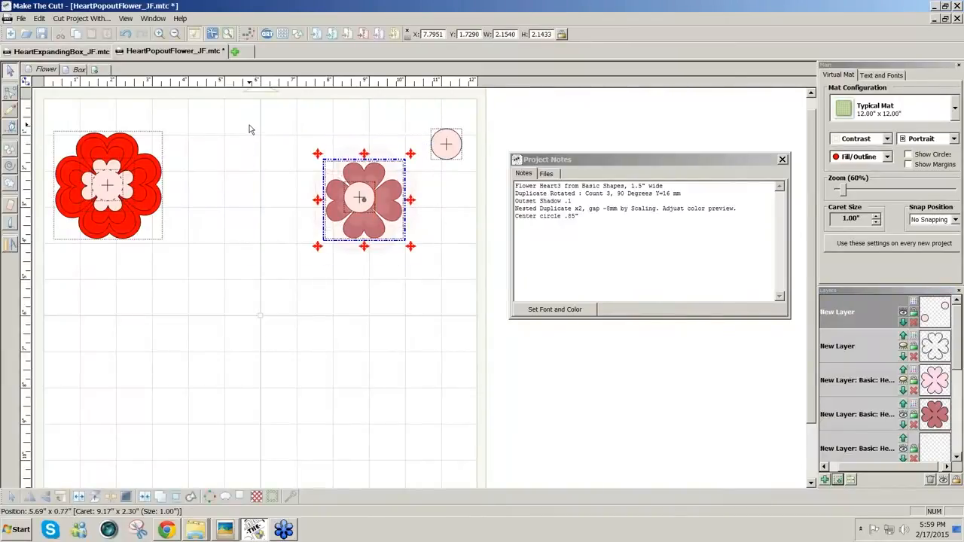
key(alt+c)
Subtract the center circle from the medium rose flower with a Boolean Join using B-A Difference.
mouse_move(430, 259)
mouse_down()
mouse_move(334, 155)
mouse_move(312, 157)
mouse_up()
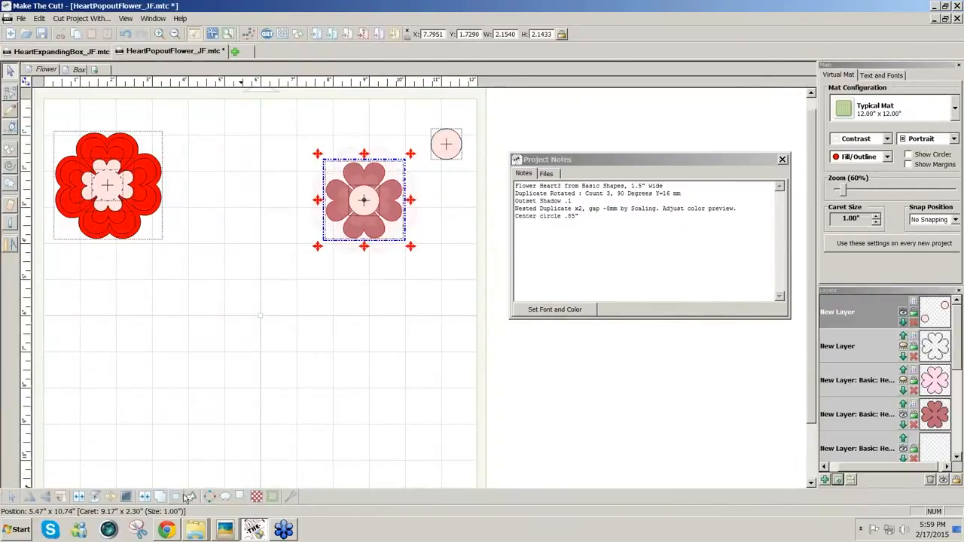
click(189, 497)
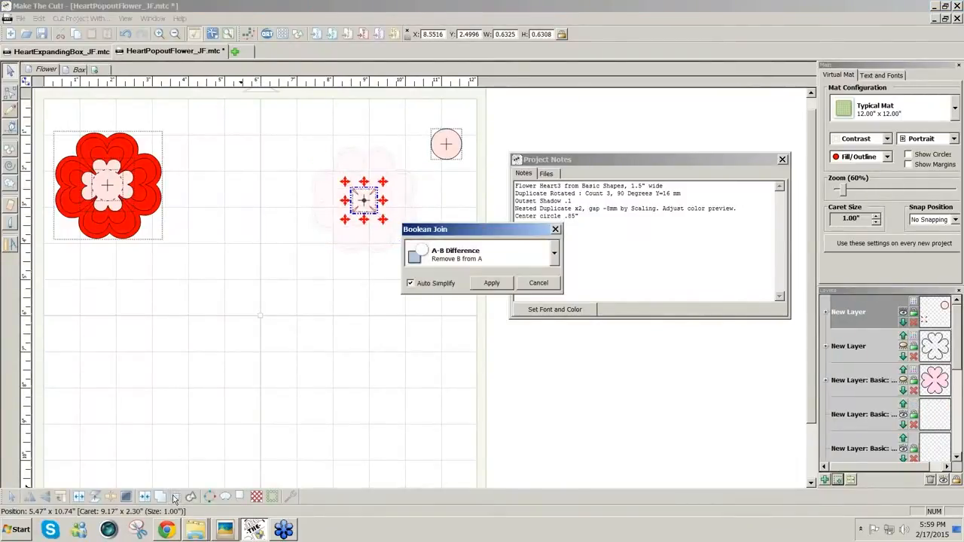
click(556, 256)
click(530, 292)
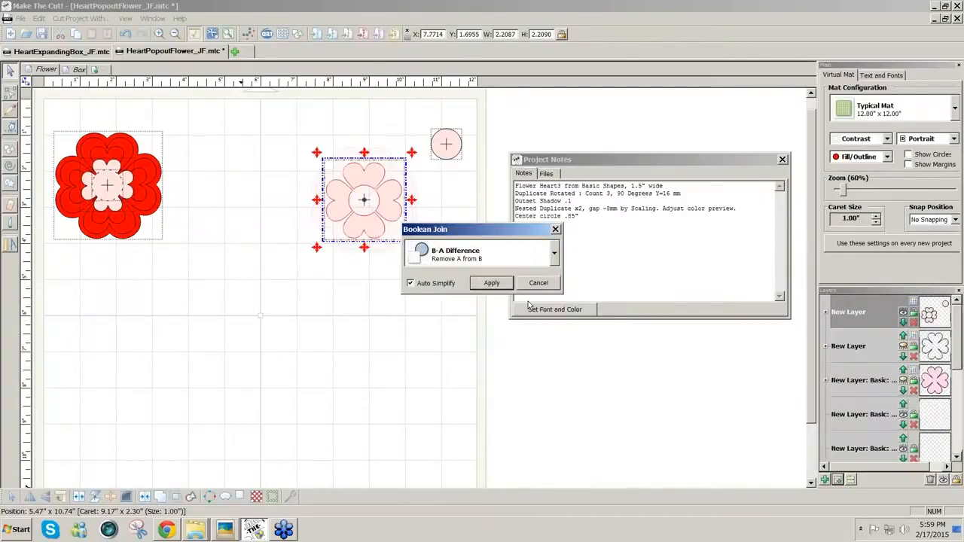
click(493, 284)
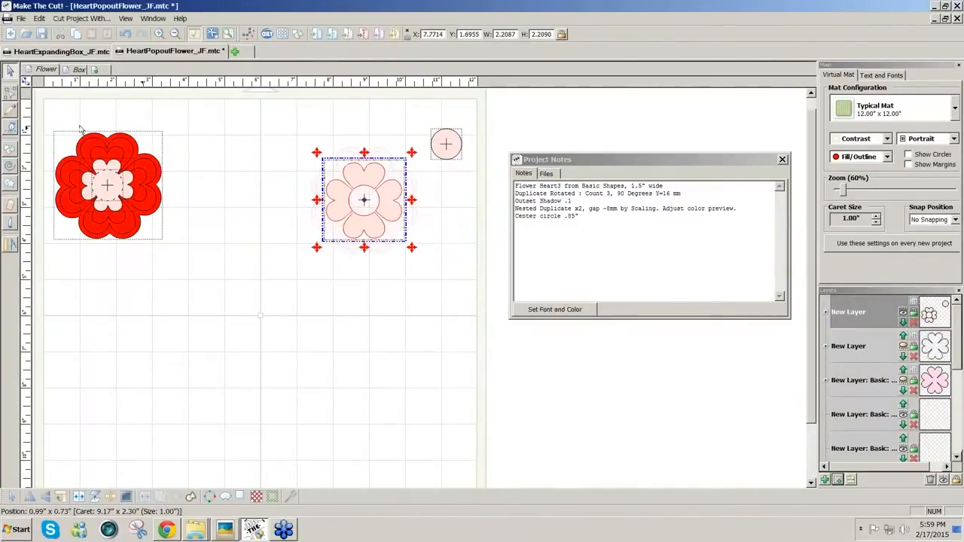
Open the inner ends of the medium flower's top and right petals by deleting the nodes of their circular arcs.
click(11, 94)
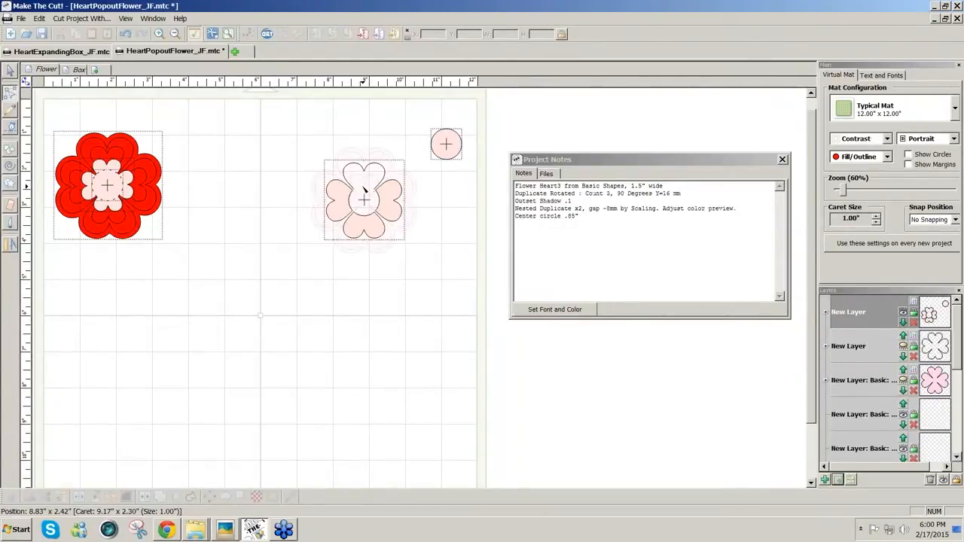
key(3)
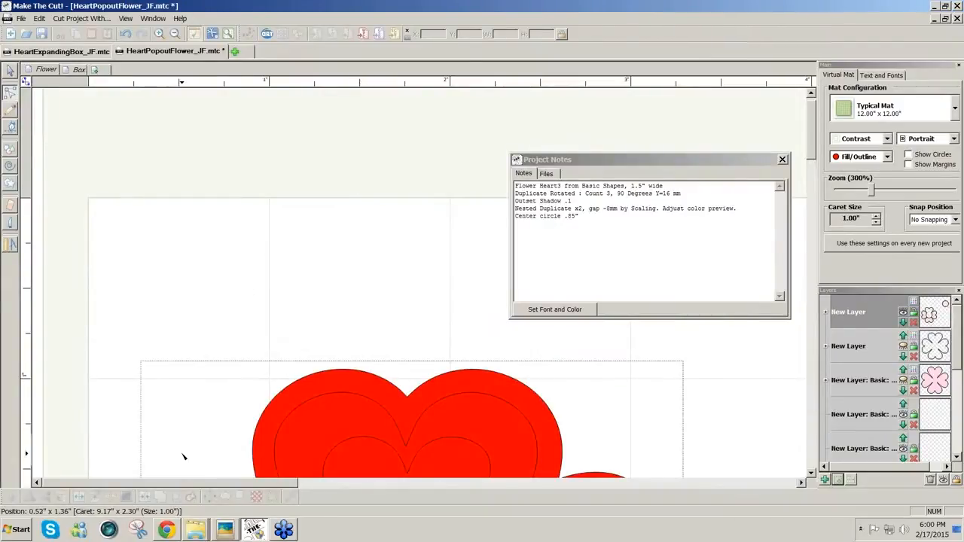
drag(184, 482, 661, 458)
drag(811, 156, 812, 215)
drag(666, 164, 774, 106)
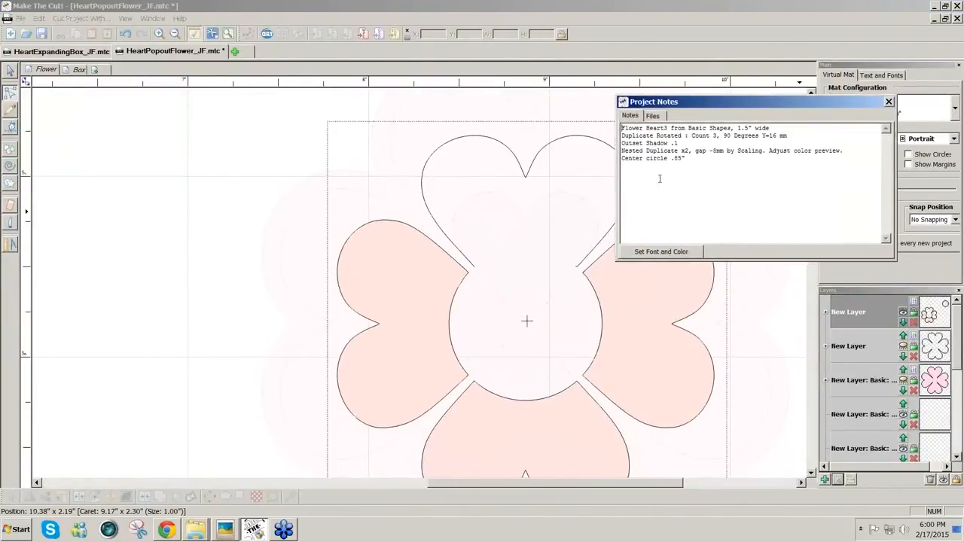
click(11, 92)
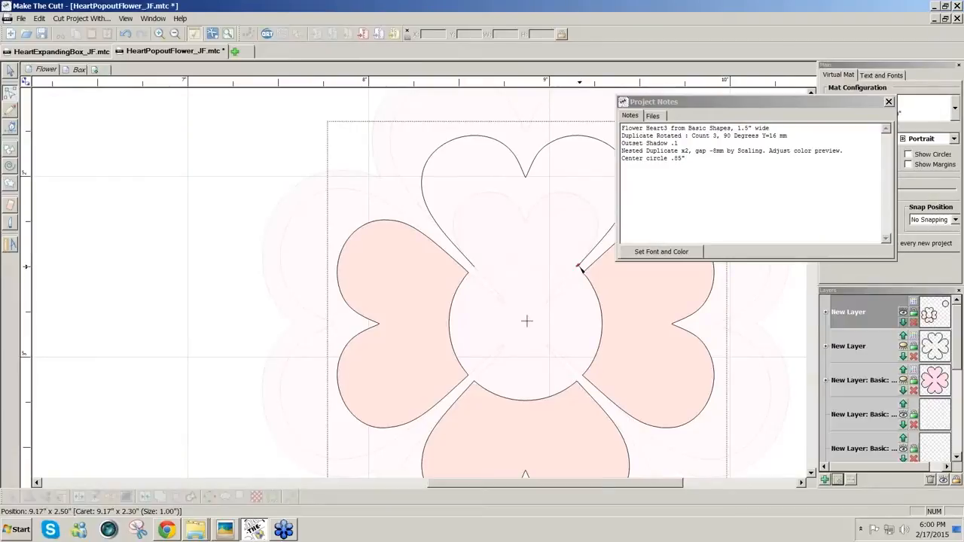
click(577, 268)
key(Delete)
key(Delete)
key(Delete)
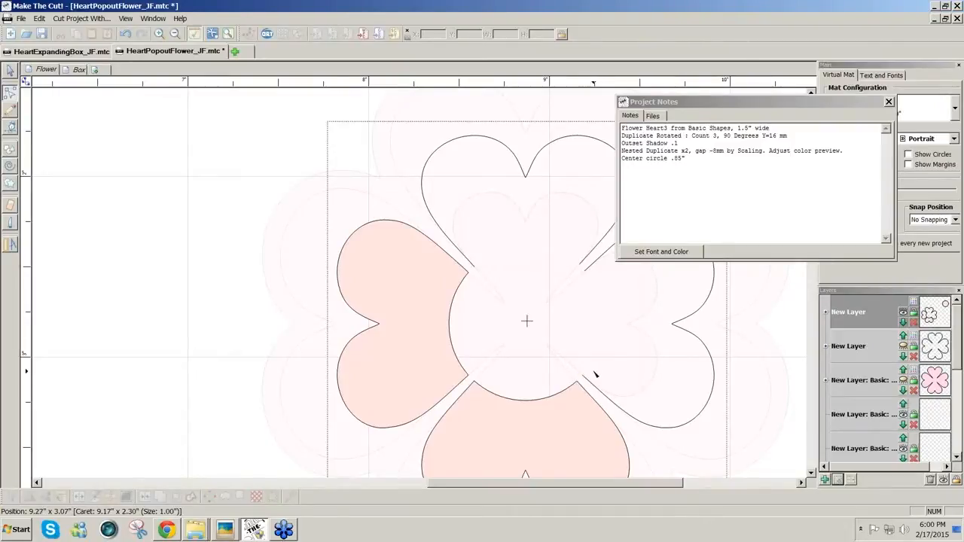
Delete the circular arcs closing the inner ends of the medium flower's bottom and left petals.
click(570, 389)
key(Delete)
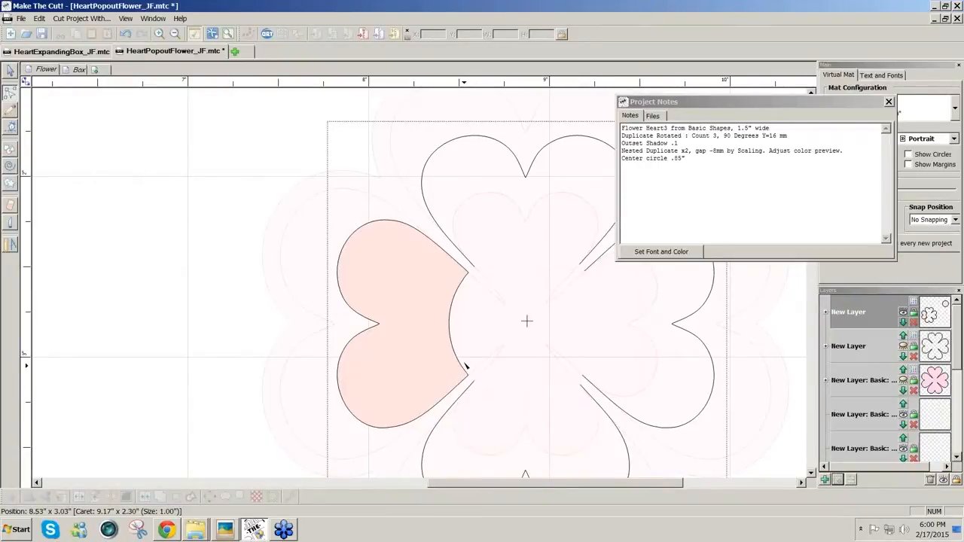
key(Delete)
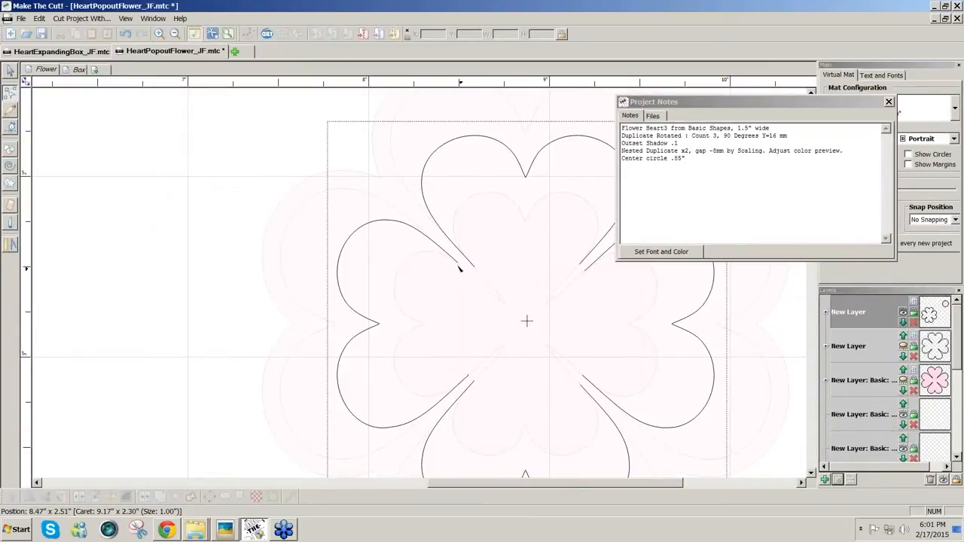
Extend the open inner end of the medium flower's left petal along its upper edge, toward the flower's center.
click(458, 264)
drag(460, 265, 470, 276)
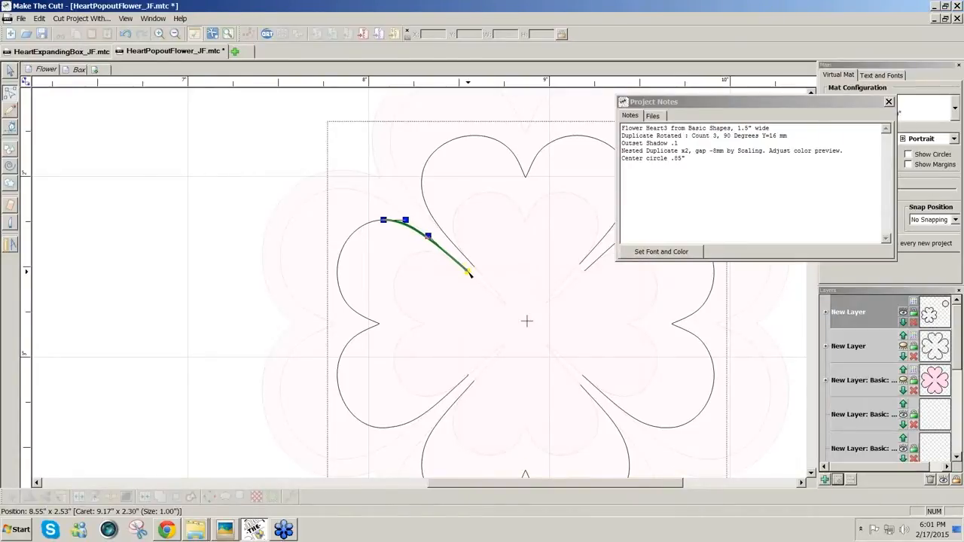
click(484, 287)
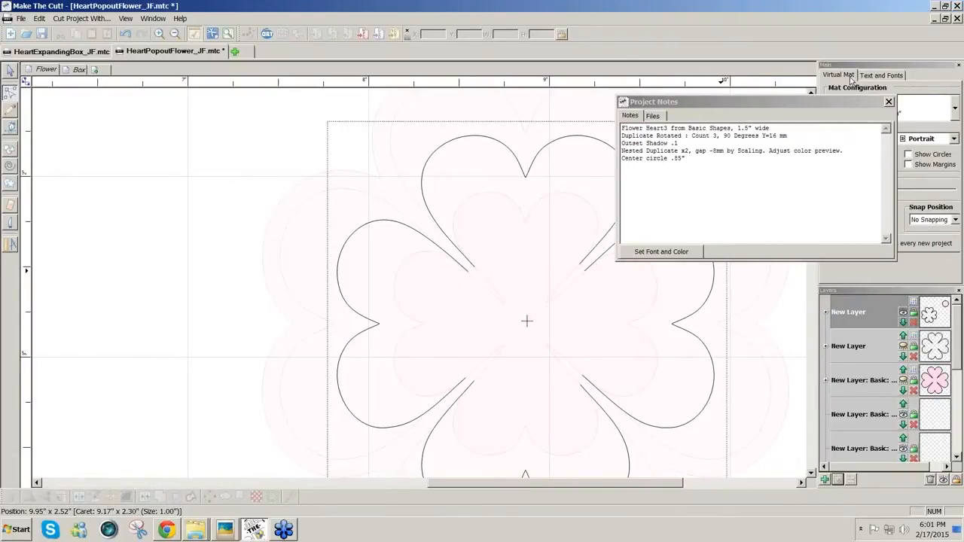
Move the project notes clear of the shapes and show all layers.
drag(843, 103, 741, 77)
drag(868, 194, 842, 197)
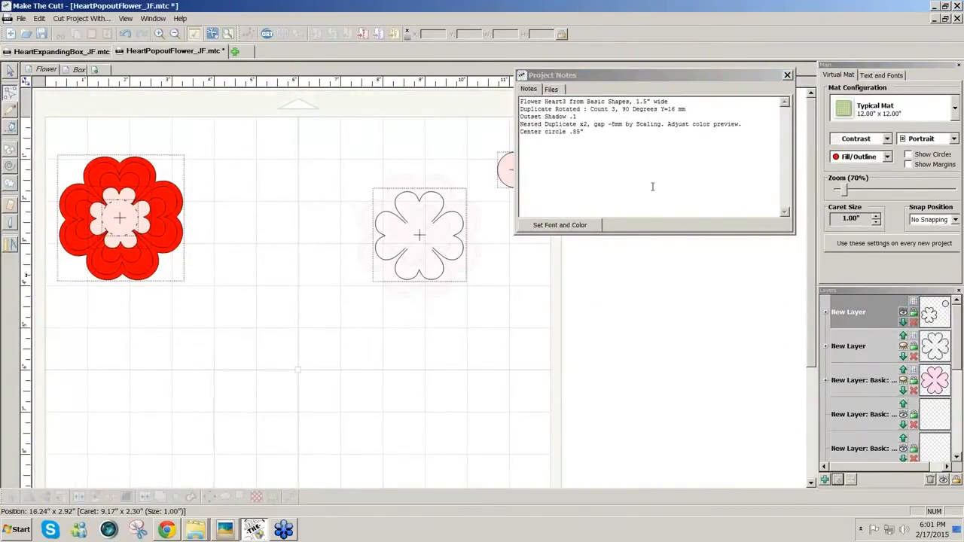
drag(631, 71, 635, 341)
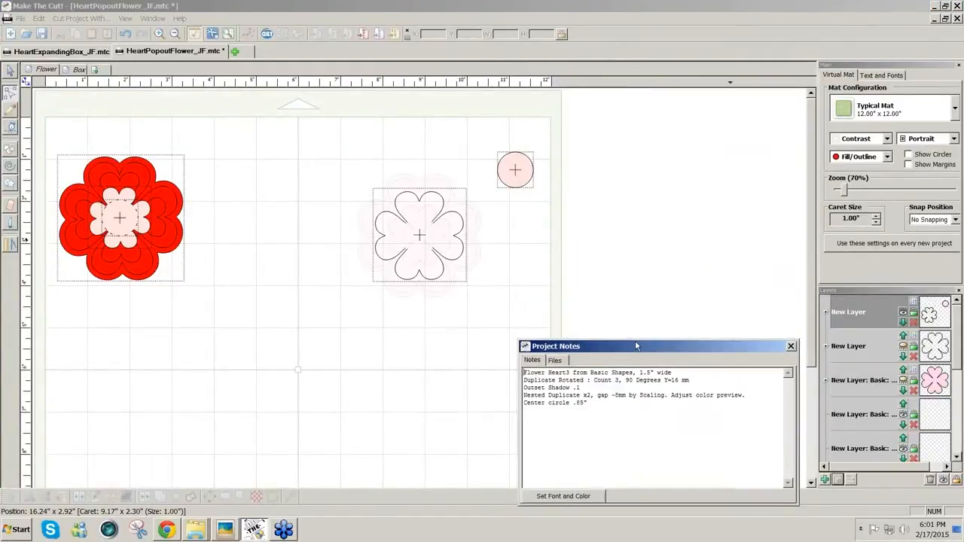
click(930, 480)
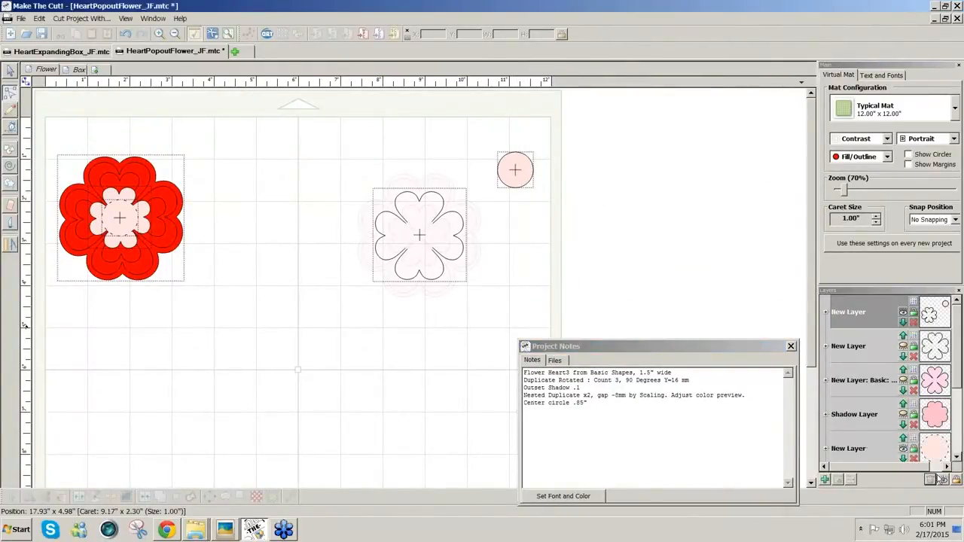
click(942, 480)
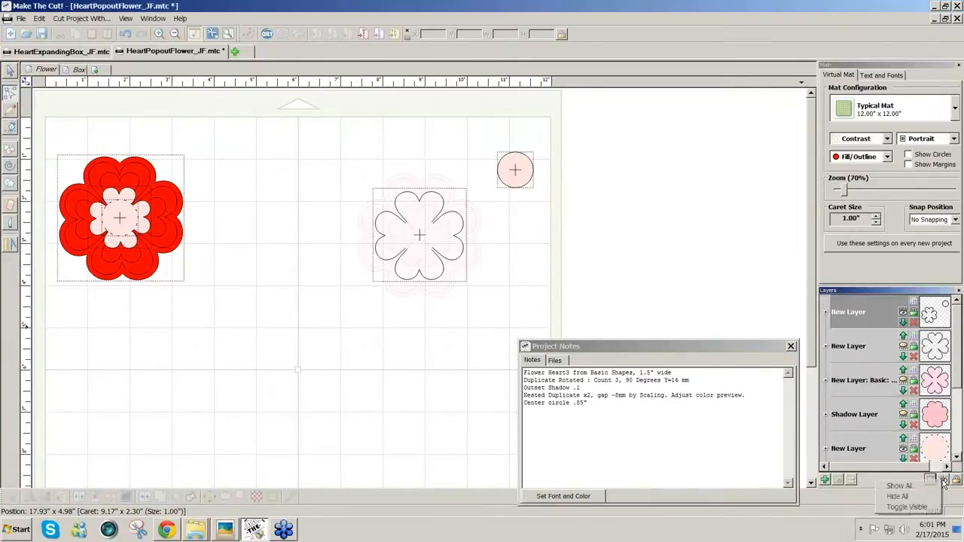
click(898, 486)
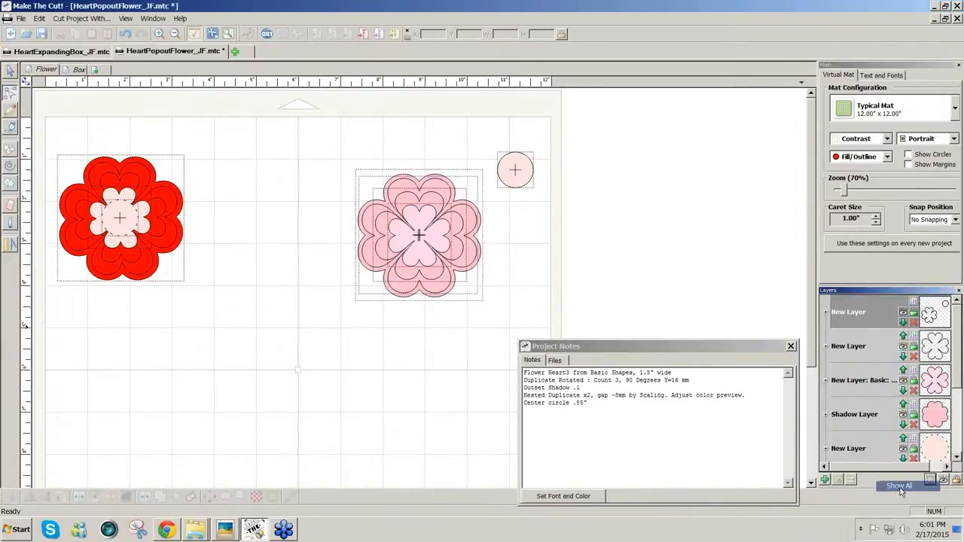
Pull the small flower off the nested stack to expose the flower beneath, and return it to the center.
click(10, 71)
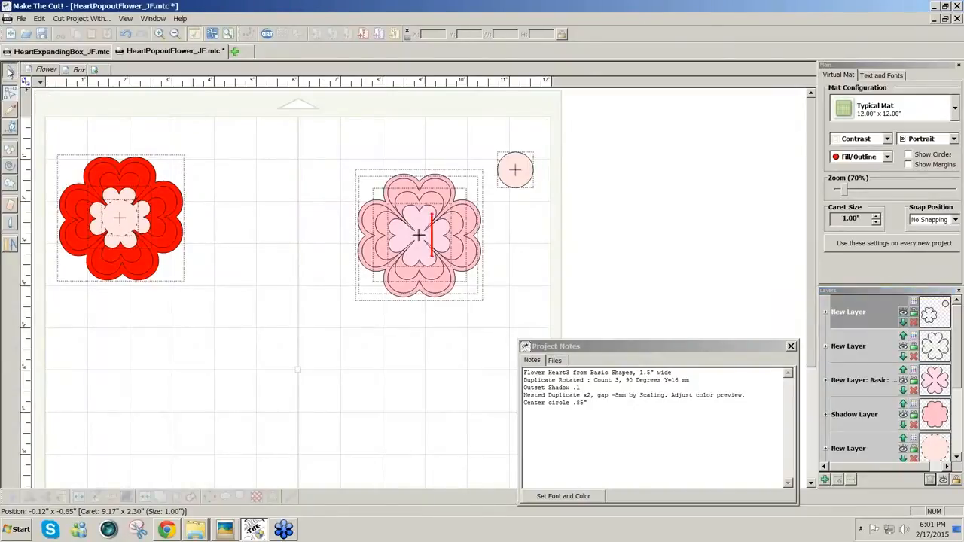
click(370, 276)
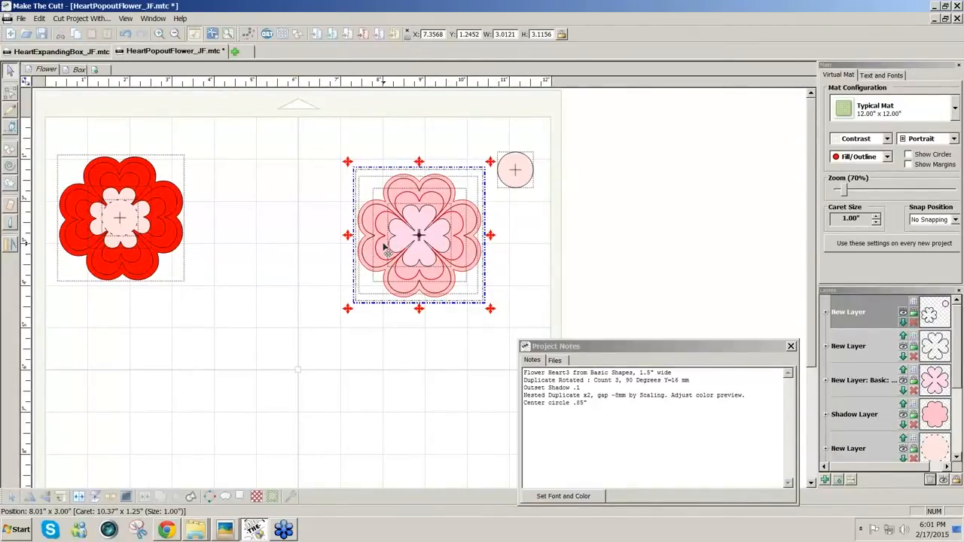
click(415, 244)
drag(416, 244, 601, 248)
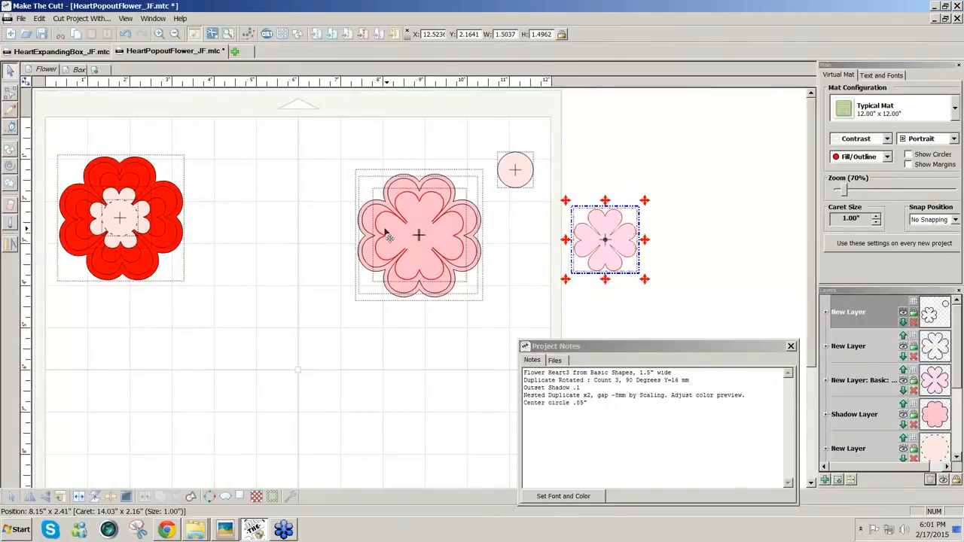
drag(604, 241, 419, 236)
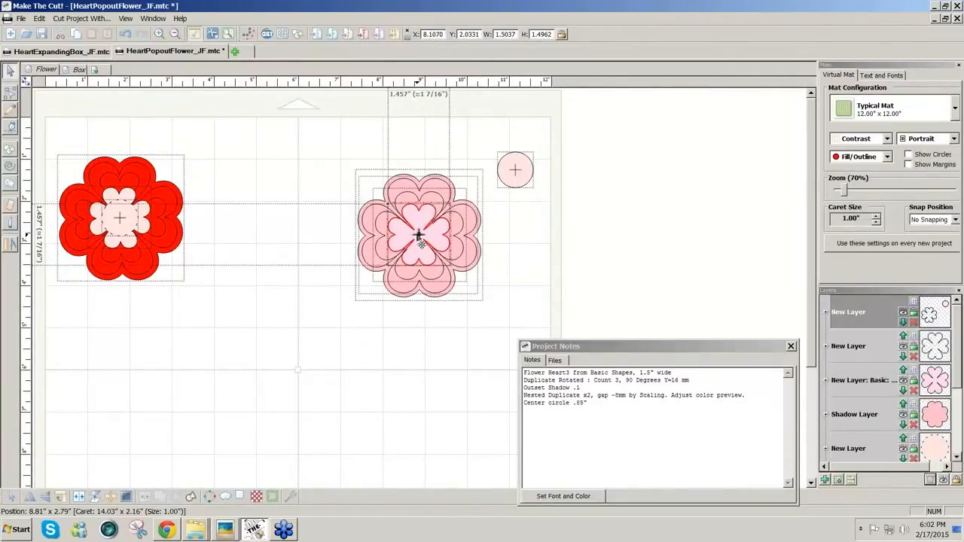
click(526, 194)
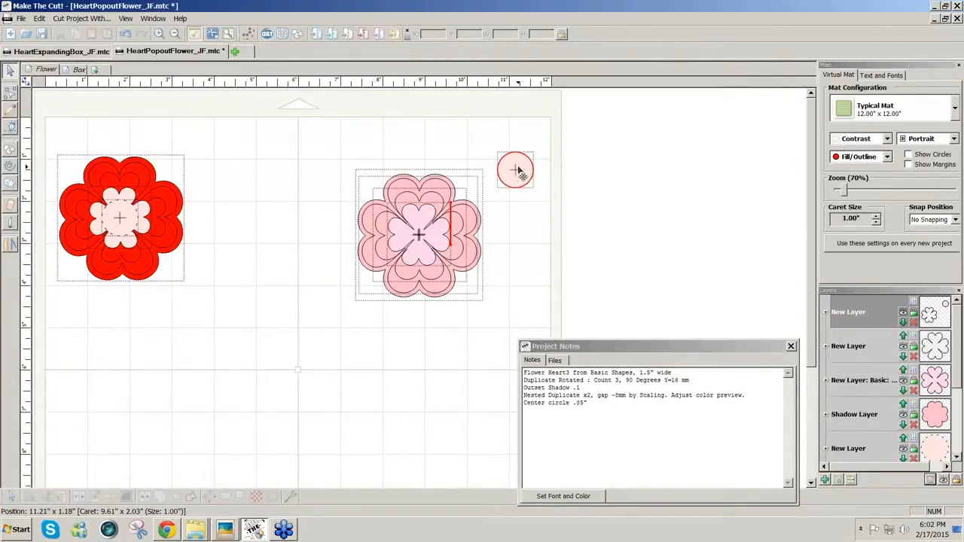
Move the 0.85-inch circle onto the center of the nested pink flower and place it on its own new layer.
drag(517, 170, 424, 237)
drag(424, 237, 423, 236)
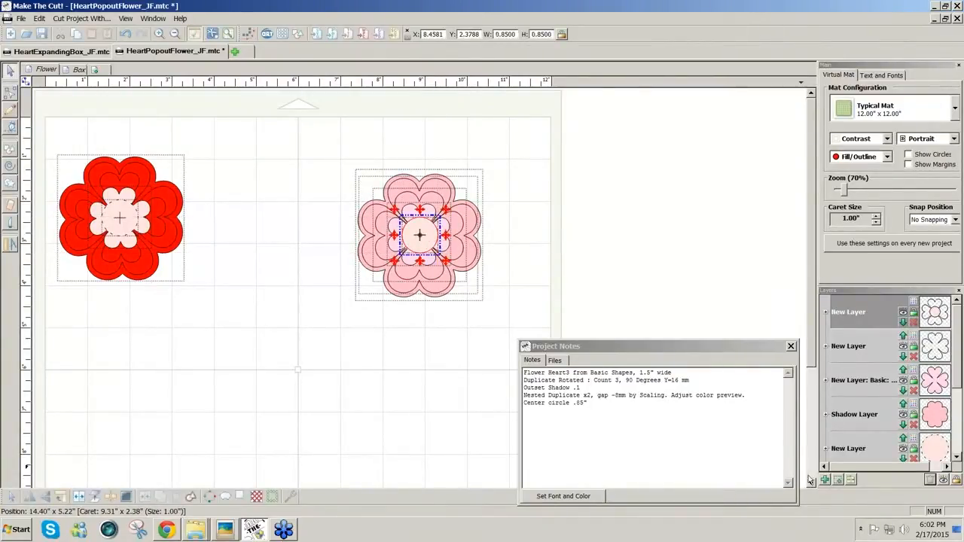
click(832, 482)
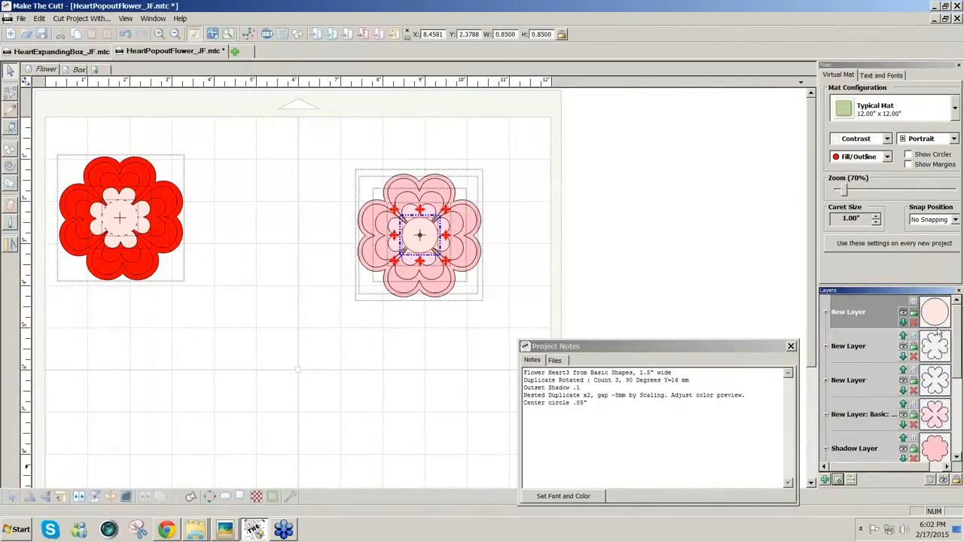
Give the center circle's layer a new dashed line style with 0.06" dashes and 0.12" spaces.
click(913, 304)
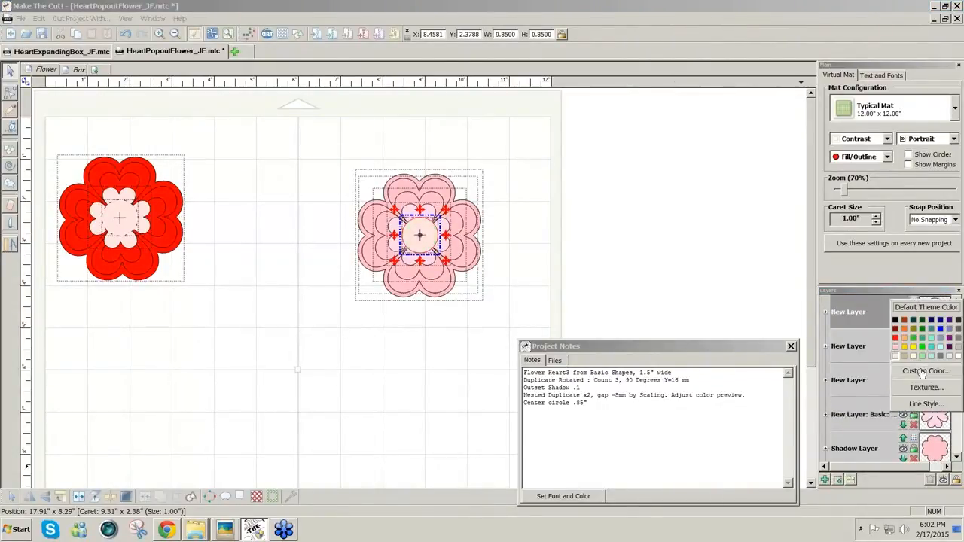
click(919, 404)
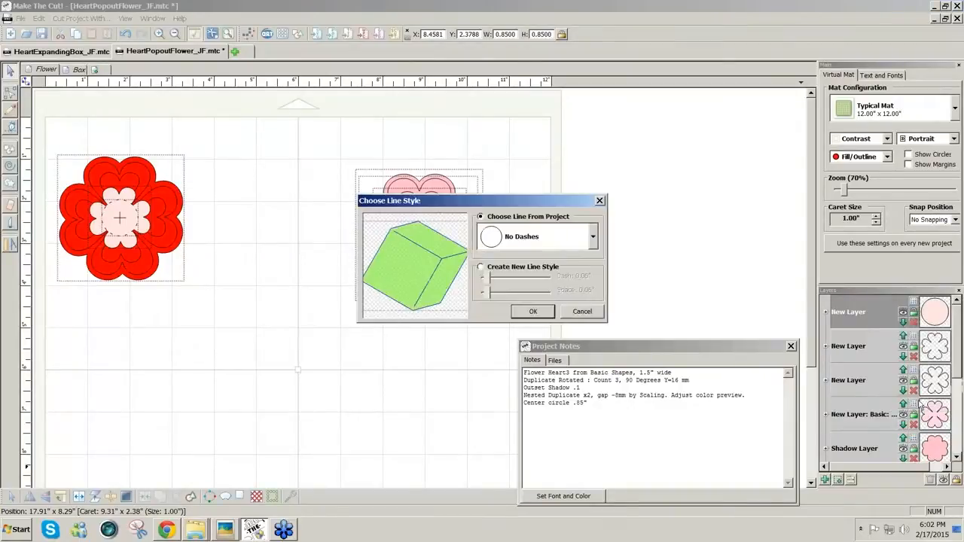
click(481, 268)
drag(488, 293, 491, 293)
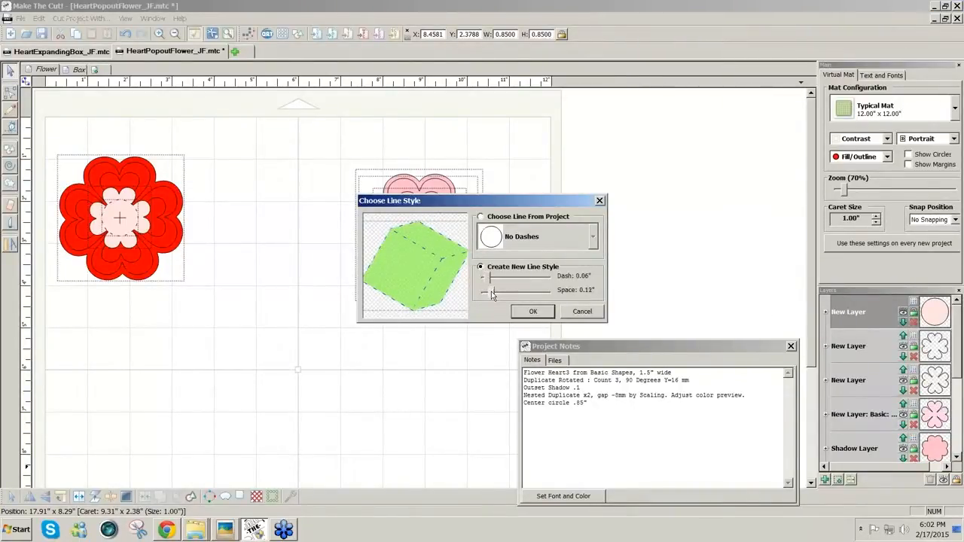
click(527, 314)
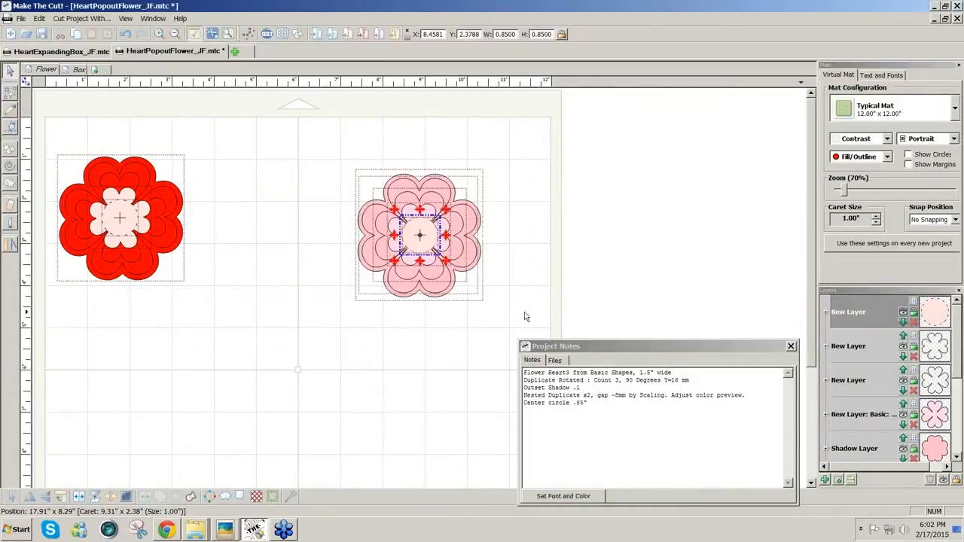
click(508, 274)
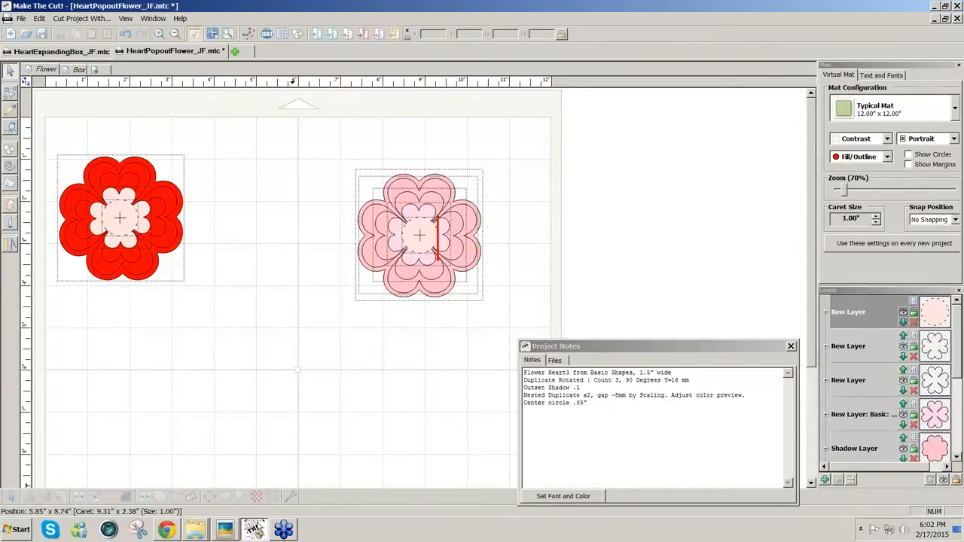
Examine the photo 03PopoutFlower.jpg in Picasa Photo Viewer and return to the flower project in Make The Cut!
click(225, 531)
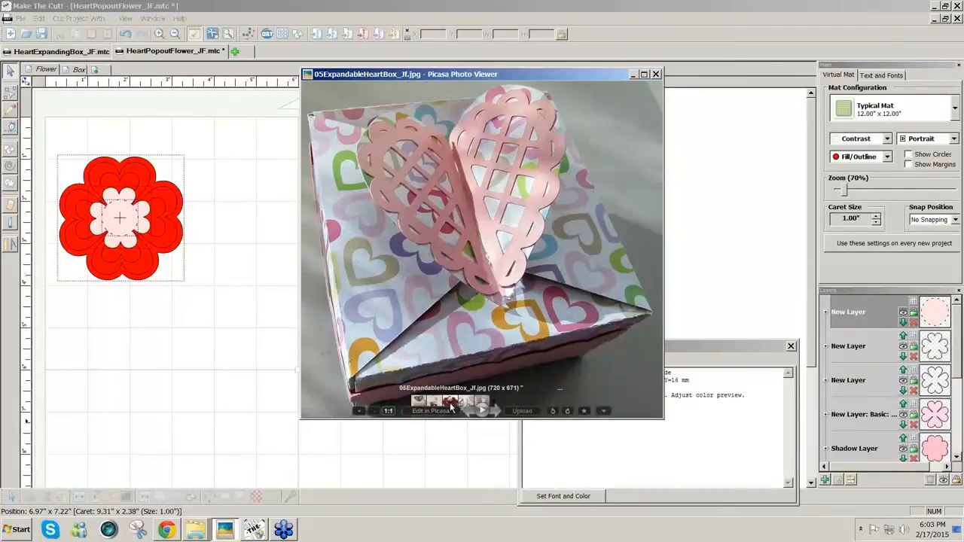
click(450, 402)
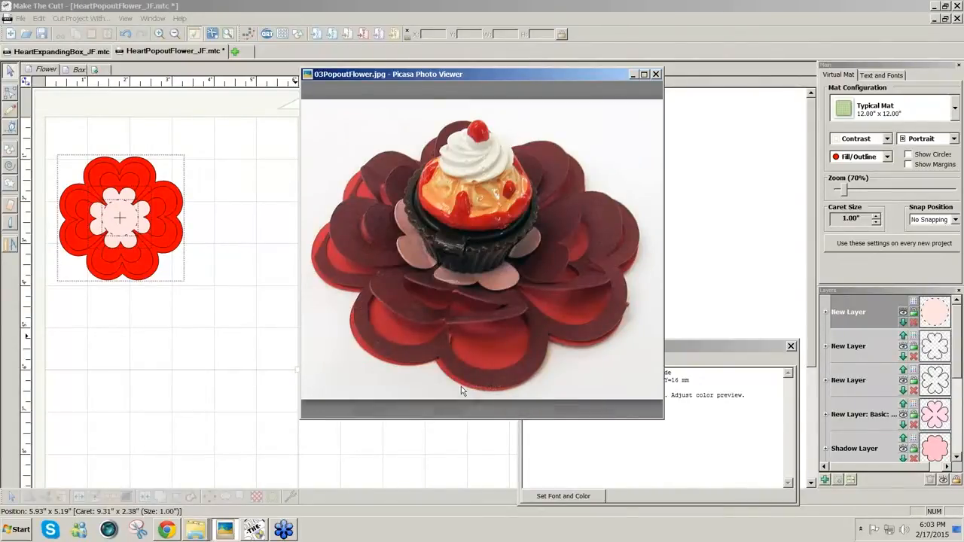
click(205, 318)
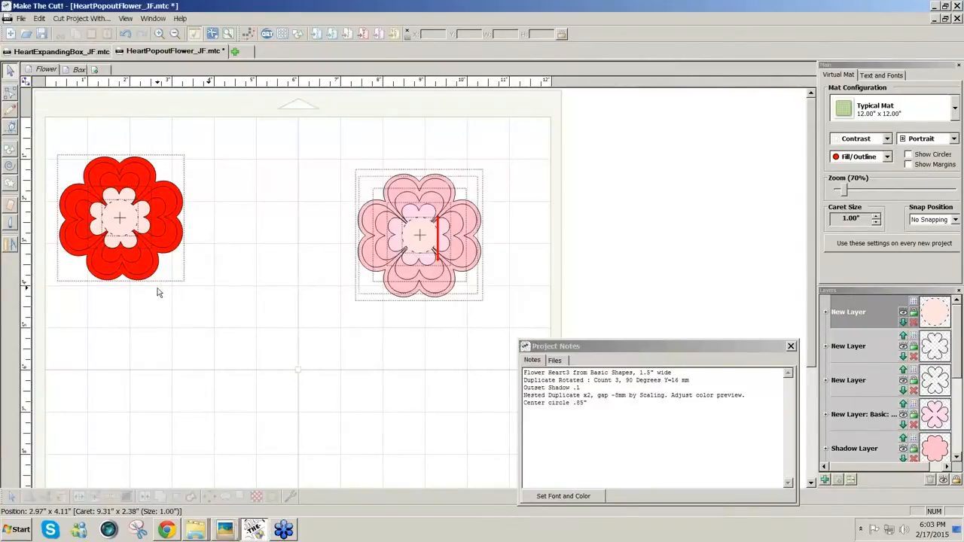
Generate a shadow layer around the largest pink flower with a .1 in. width and rounded corner joins.
click(399, 301)
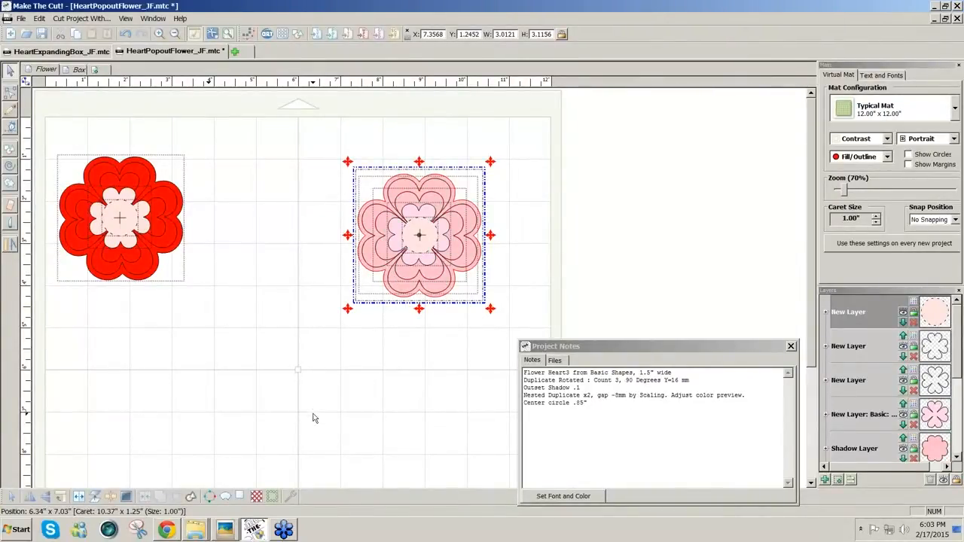
click(256, 497)
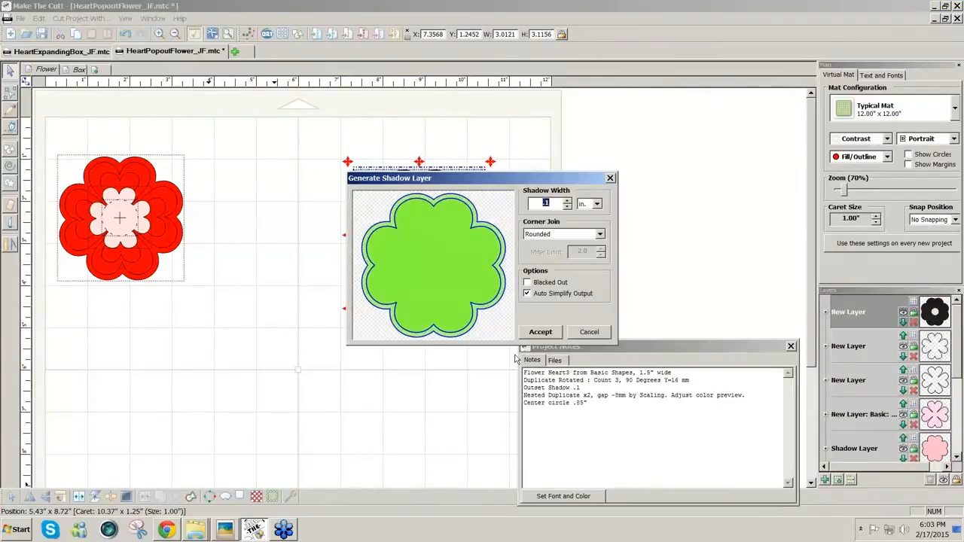
click(540, 332)
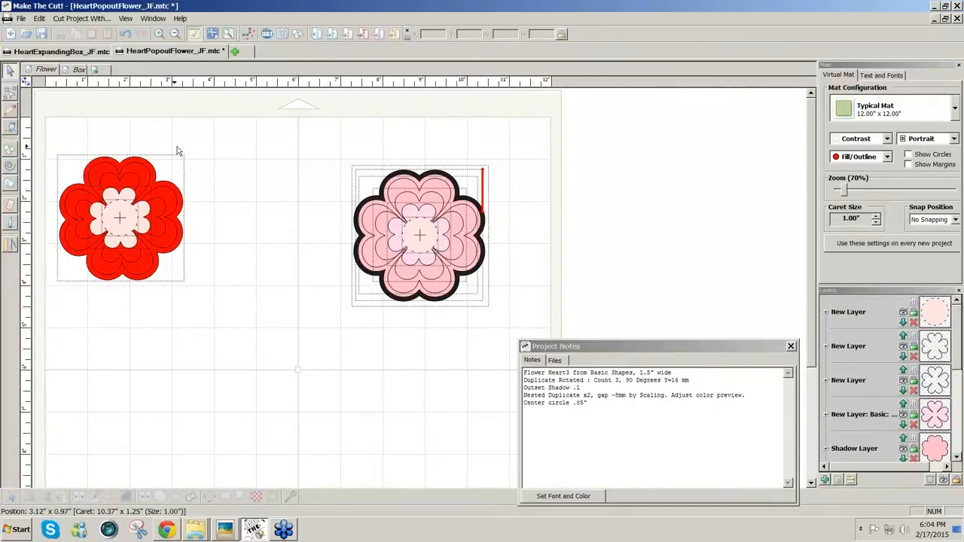
Move the red sample flower off the mat and place the whole layered pink flower in the mat's upper-left corner.
drag(256, 131, 520, 337)
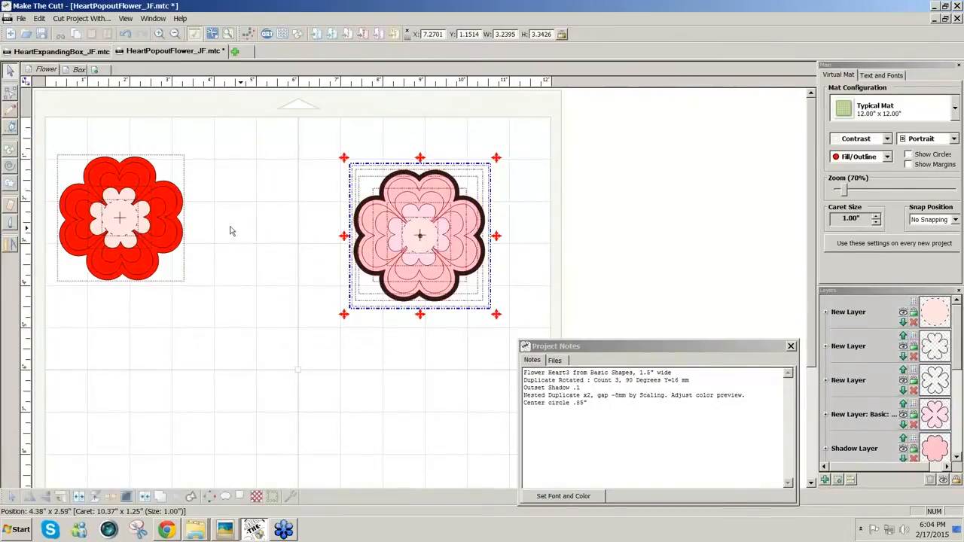
drag(51, 140, 213, 304)
drag(154, 275, 720, 262)
drag(321, 146, 518, 339)
drag(448, 279, 149, 234)
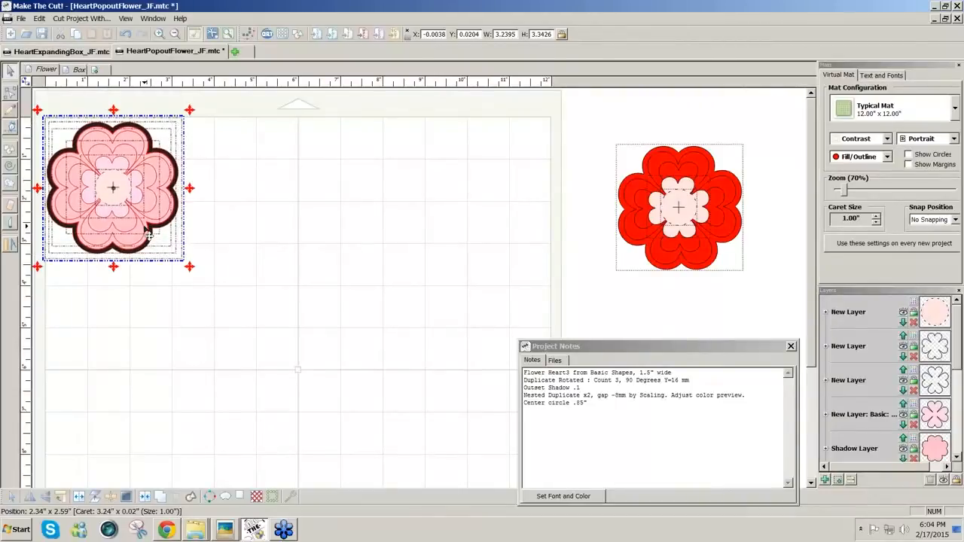
Duplicate the layered pink flower into 4 rows and 4 columns with .01 inch spacing, and move the project notes off the copies.
click(39, 19)
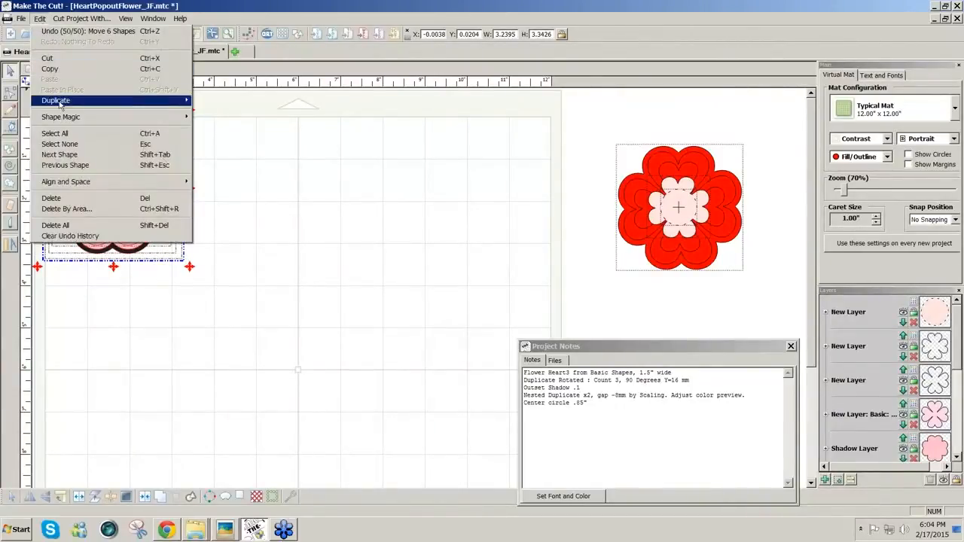
mouse_move(62, 102)
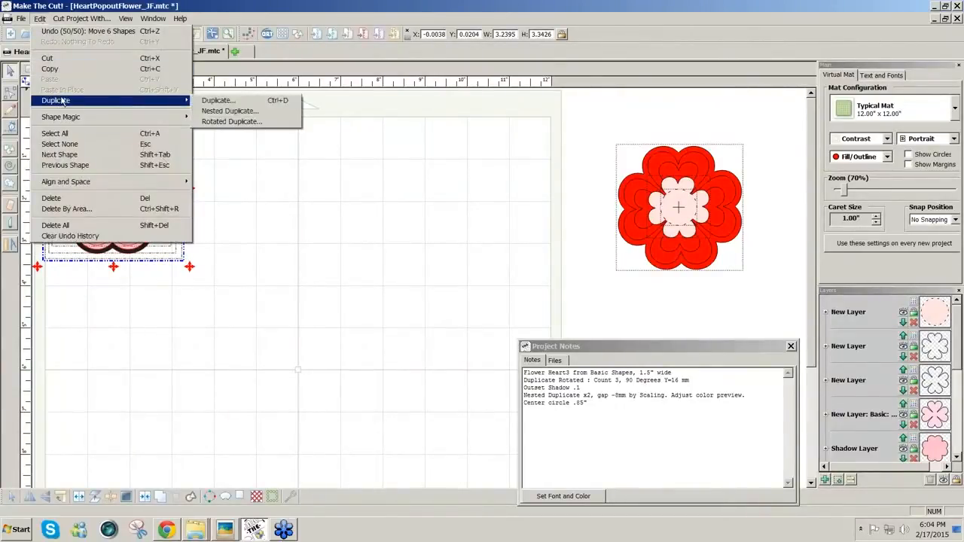
click(221, 103)
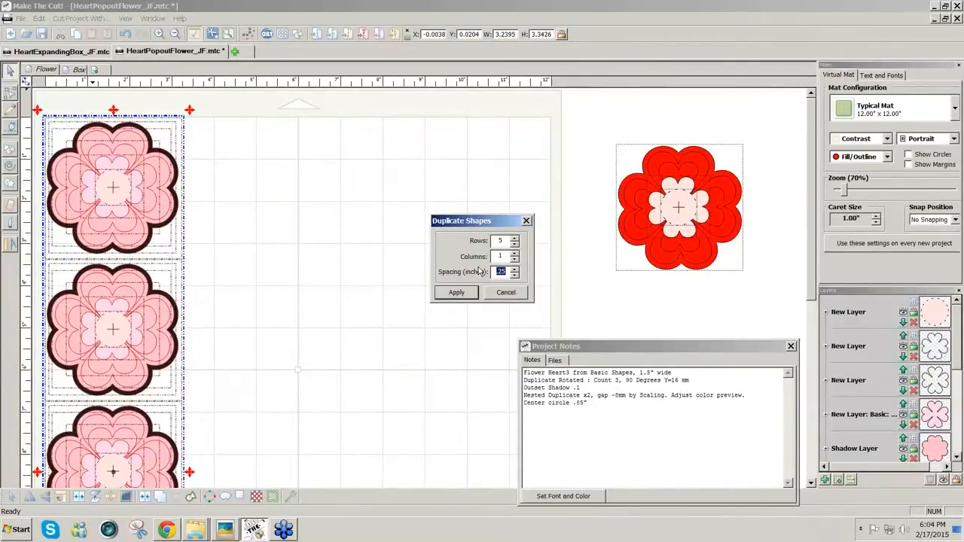
text(.)
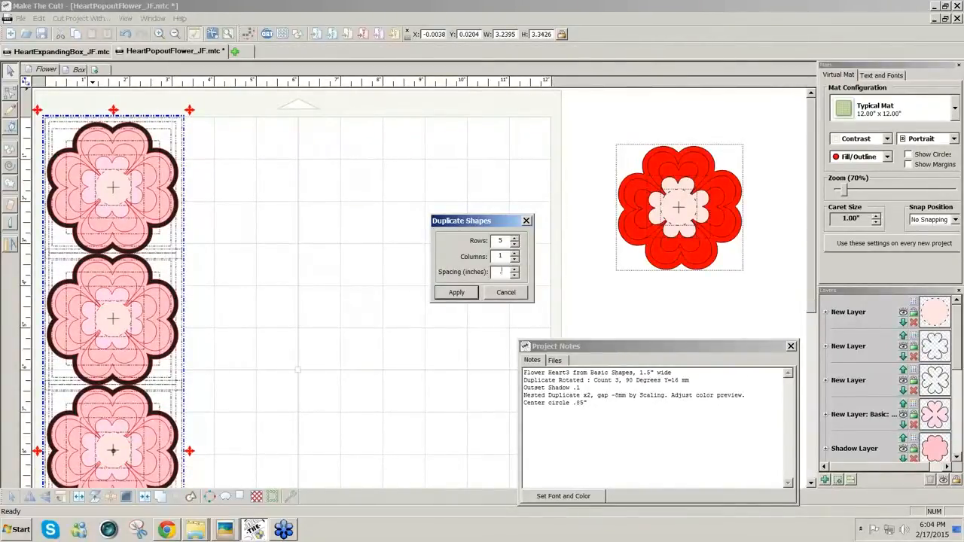
text(01)
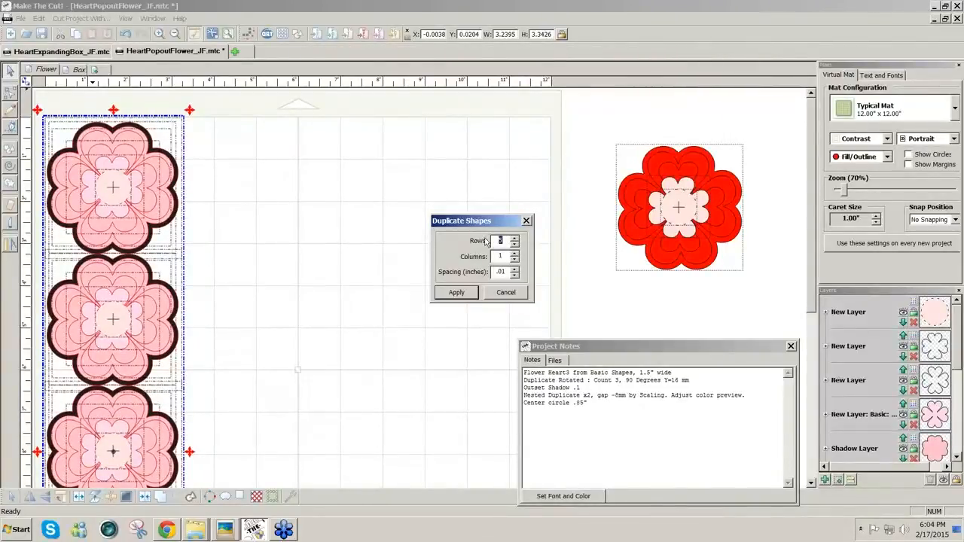
text(4)
double_click(501, 256)
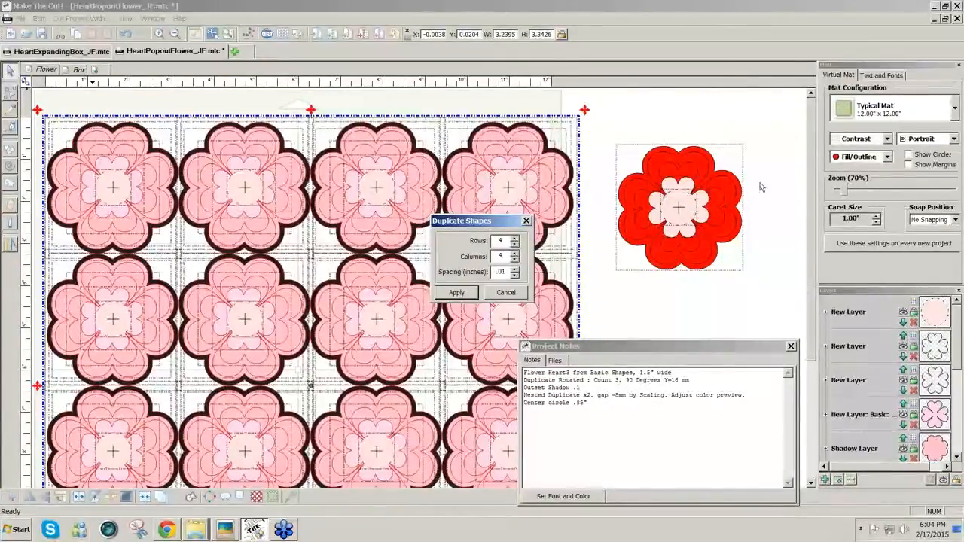
click(456, 292)
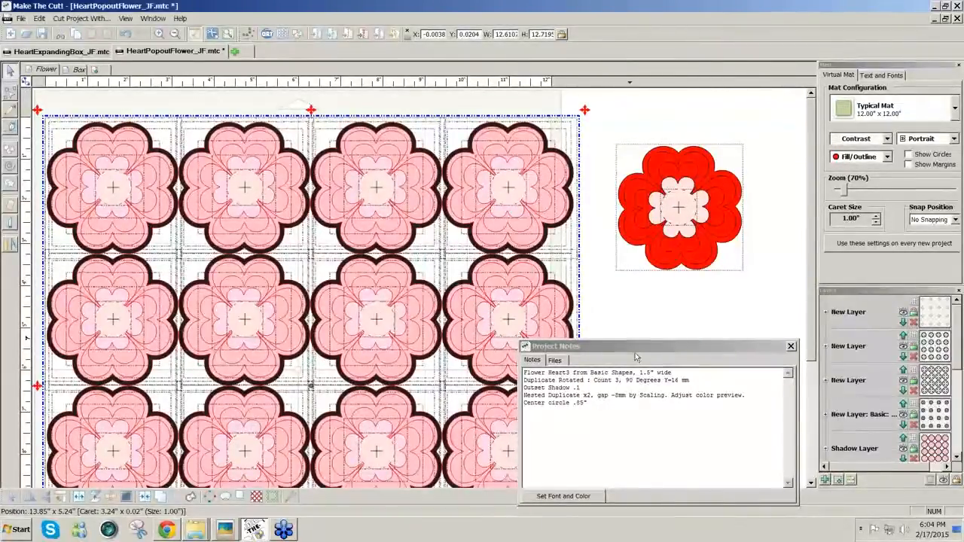
drag(641, 349, 721, 347)
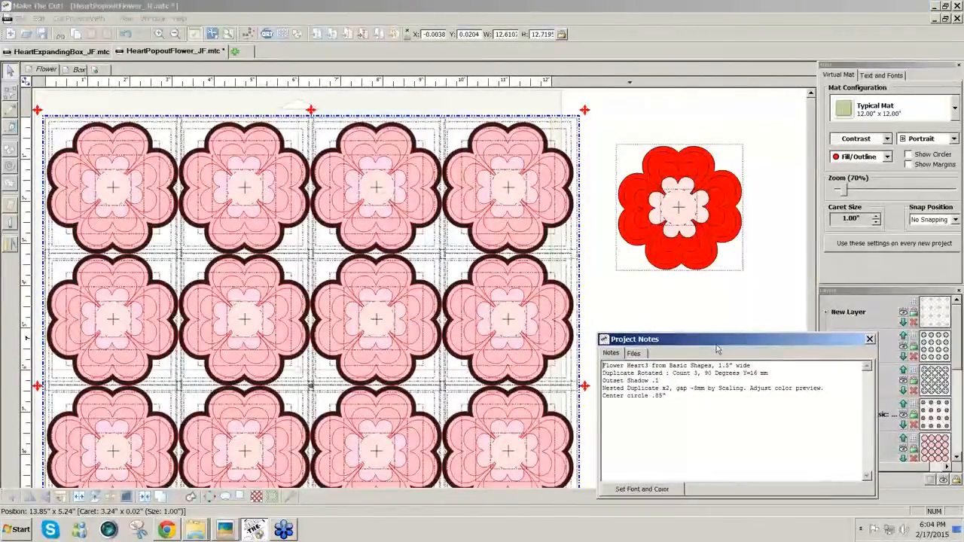
Scale all sixteen pink flower copies together to a width of 12 inches.
drag(605, 103, 354, 541)
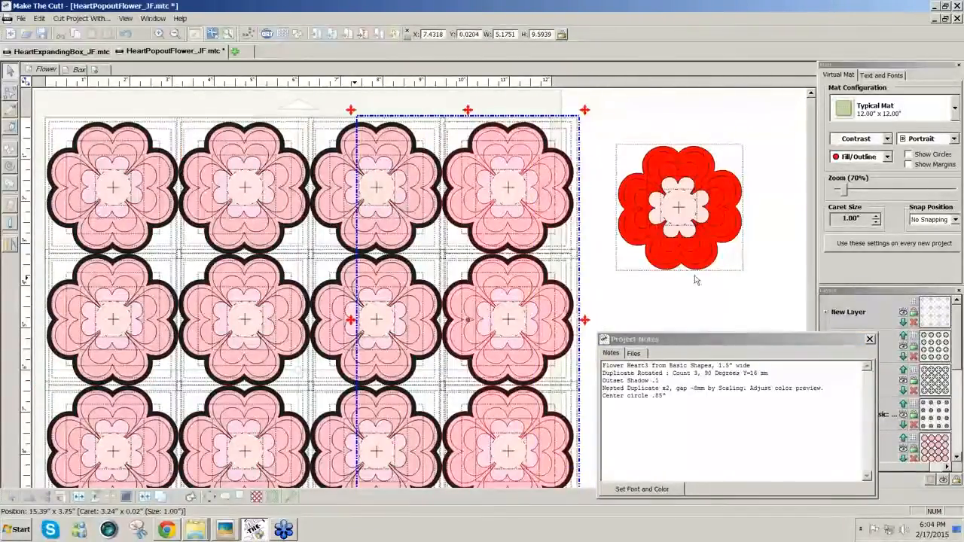
drag(845, 191, 840, 192)
drag(313, 350, 25, 96)
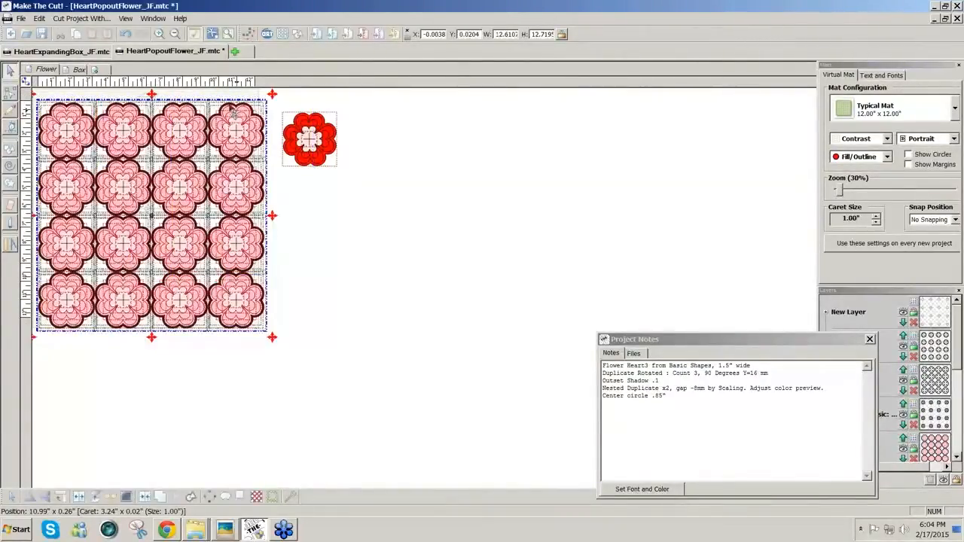
double_click(517, 35)
text(12)
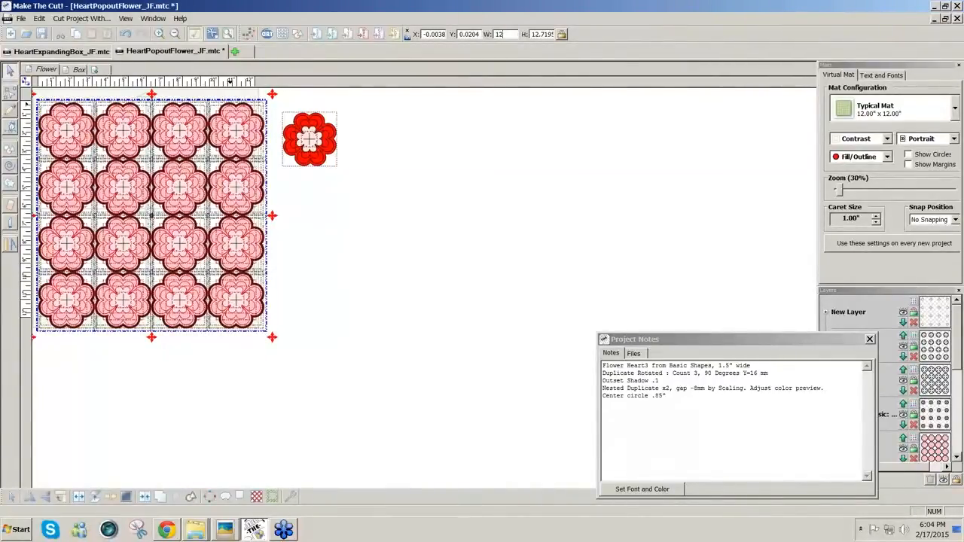
key(Return)
click(315, 325)
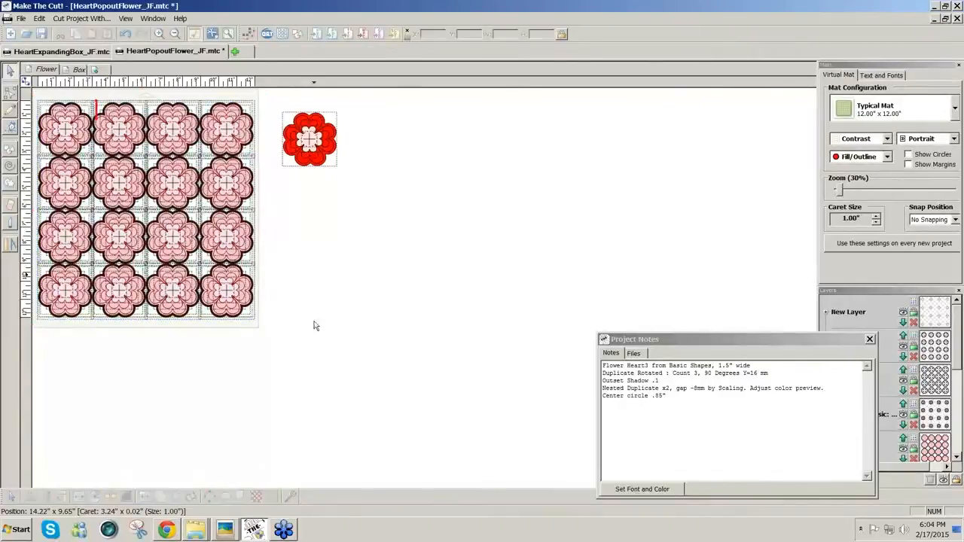
drag(840, 192, 843, 190)
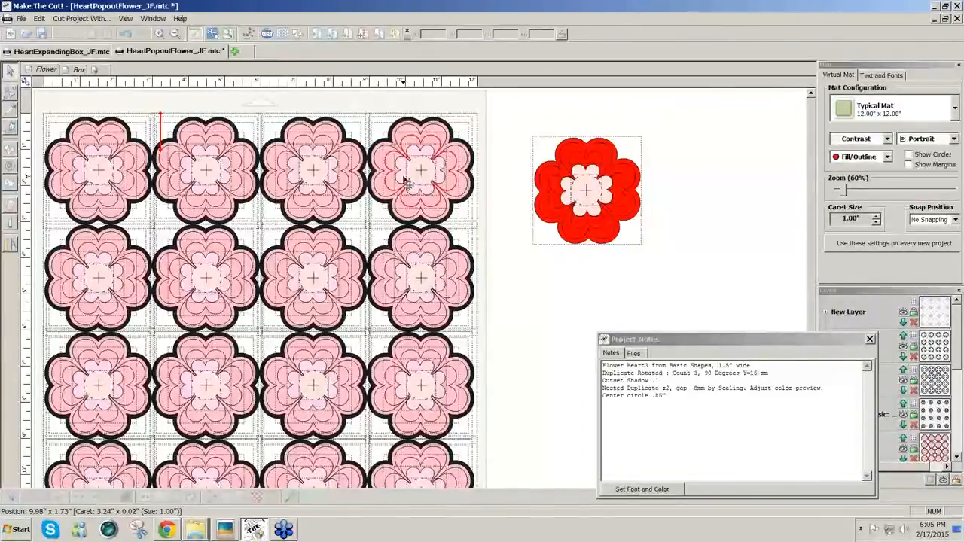
click(406, 184)
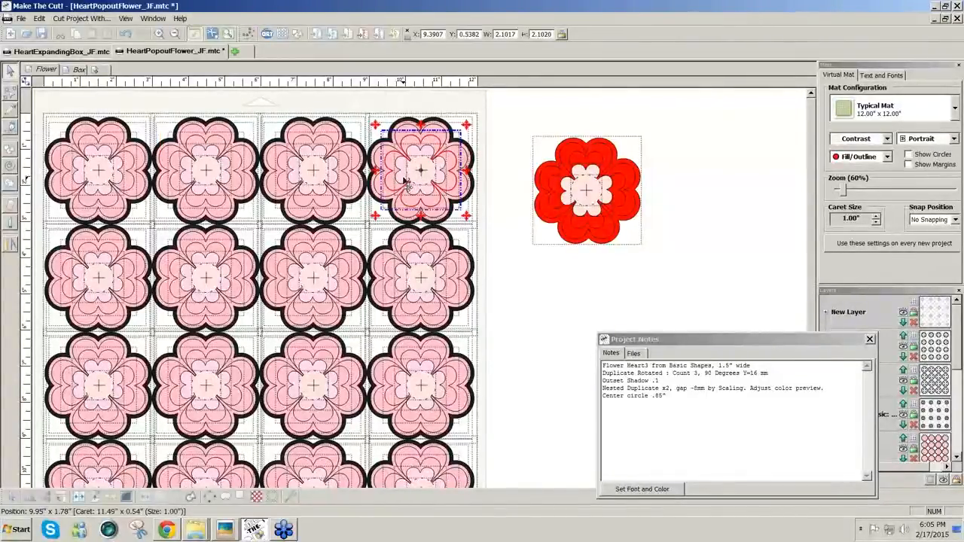
click(778, 251)
drag(842, 196, 842, 196)
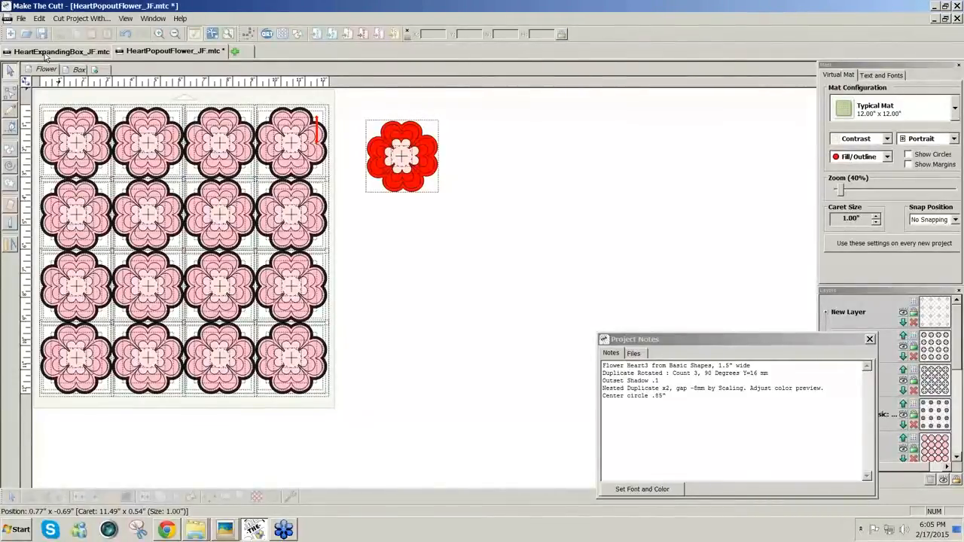
Switch to the HeartExpandingBox_JF project and examine the photo 05ExpandableHeartBox_Jf.jpg in Picasa Photo Viewer, returning to Make The Cut!
click(45, 51)
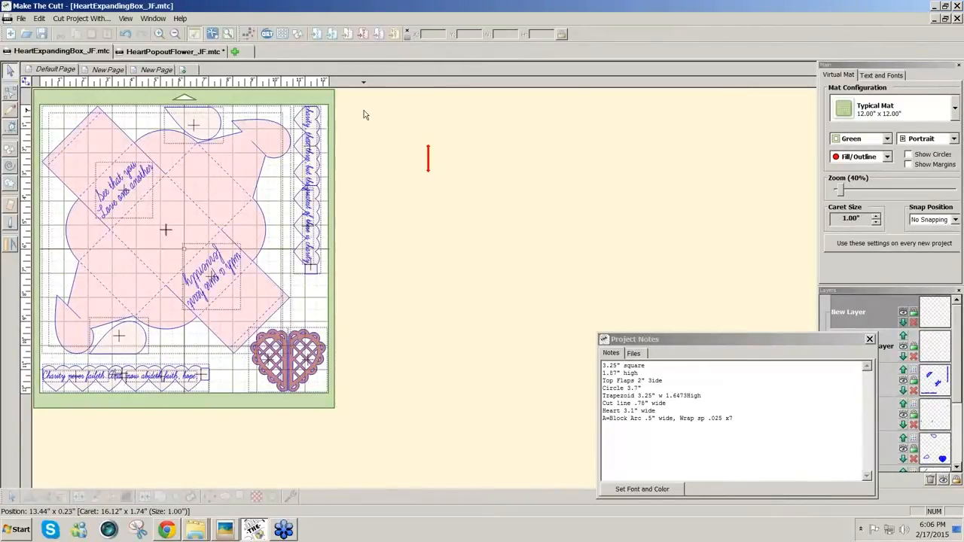
click(200, 147)
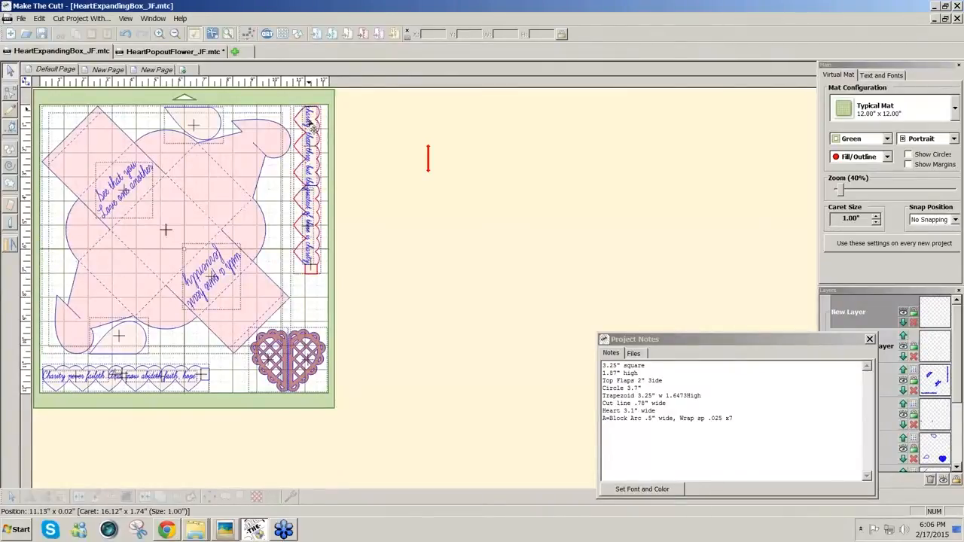
click(195, 525)
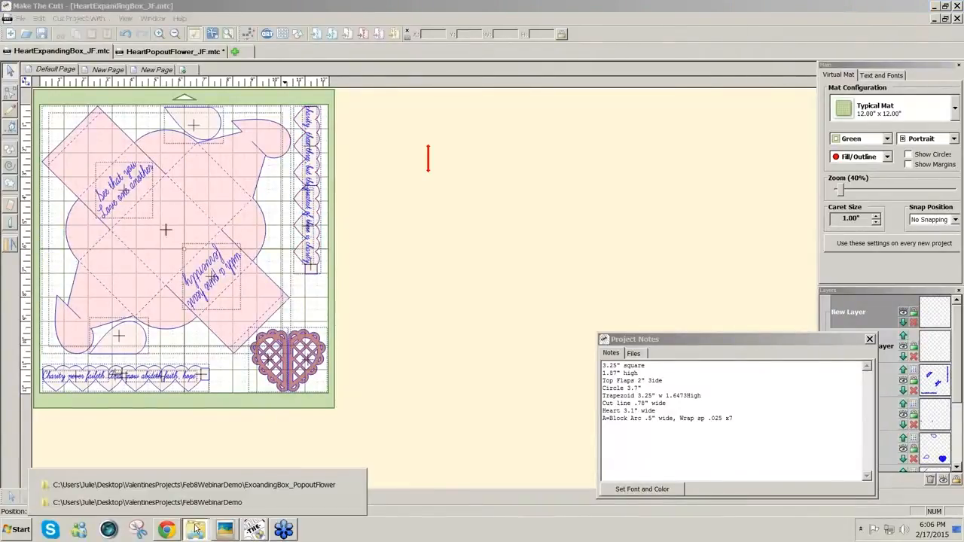
click(225, 530)
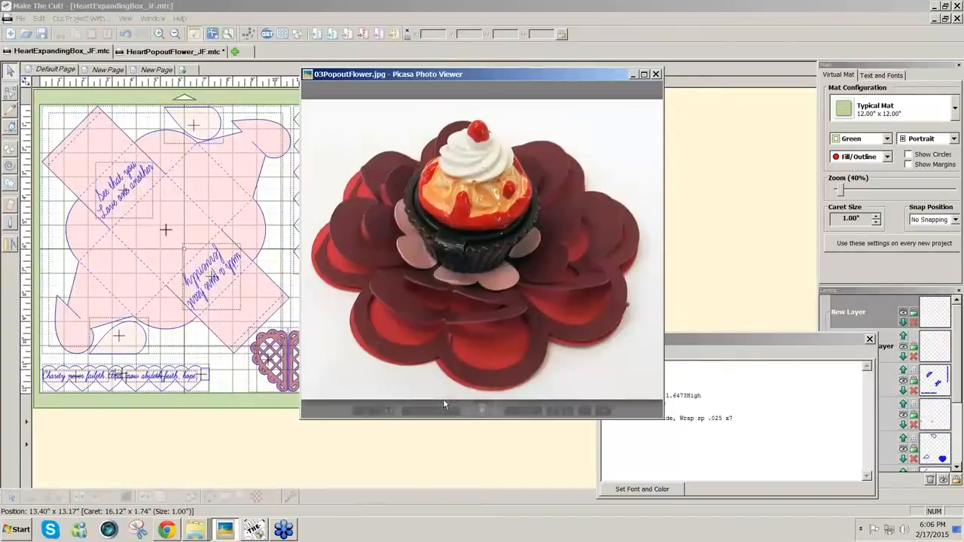
click(512, 404)
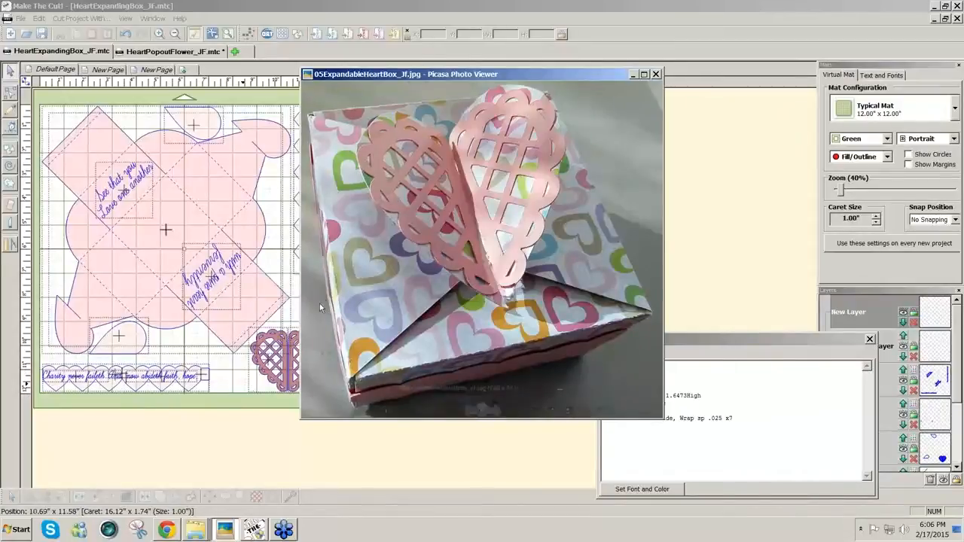
drag(361, 78, 427, 76)
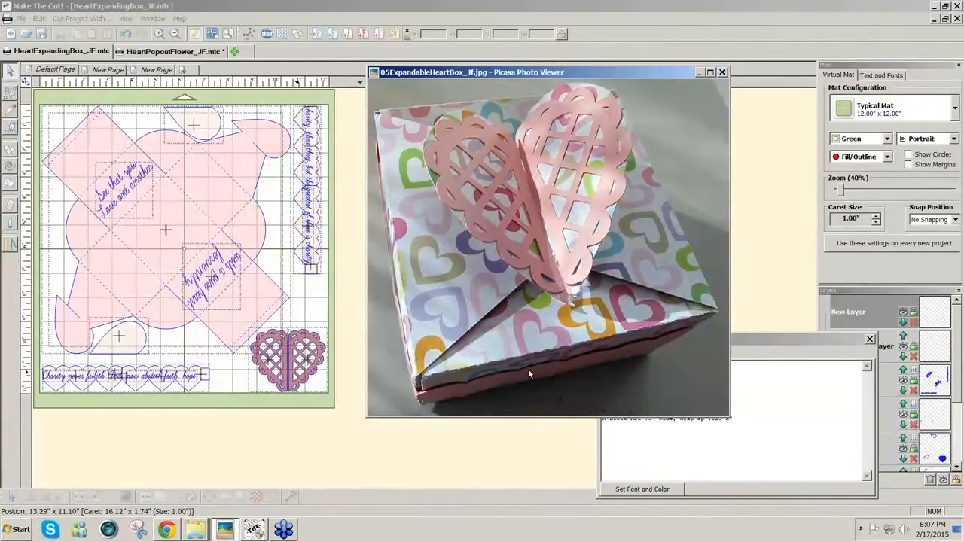
click(699, 72)
click(493, 182)
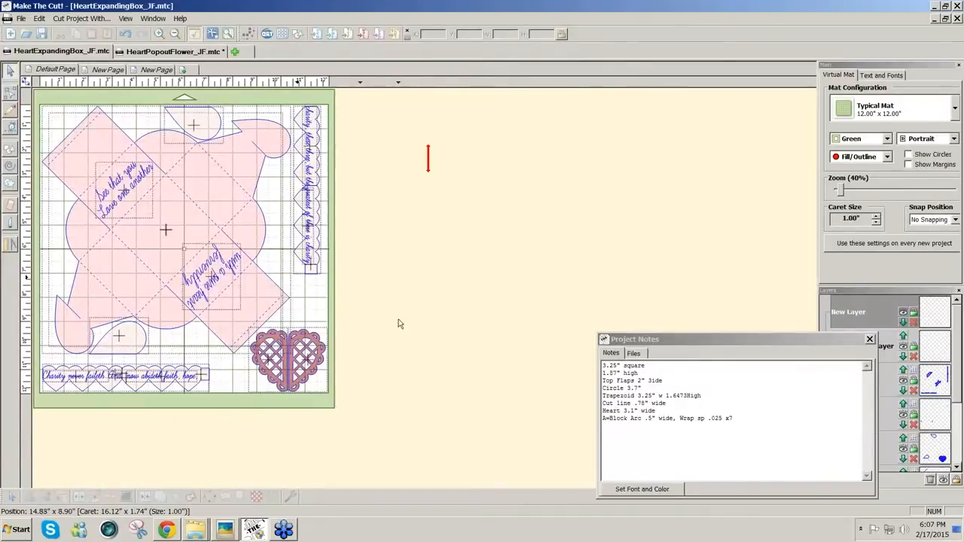
On the second page of the box project, delete the finished box design lying beside the mat.
click(335, 299)
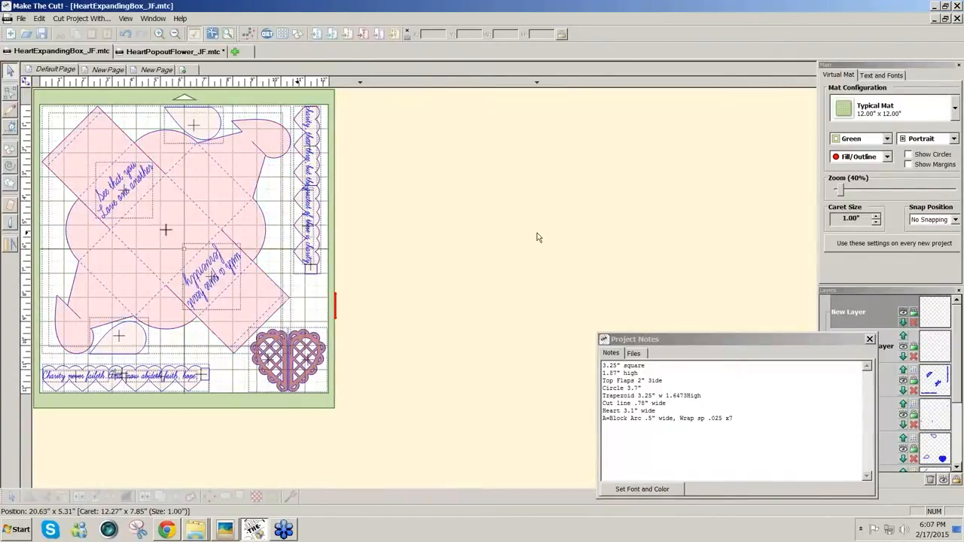
click(158, 74)
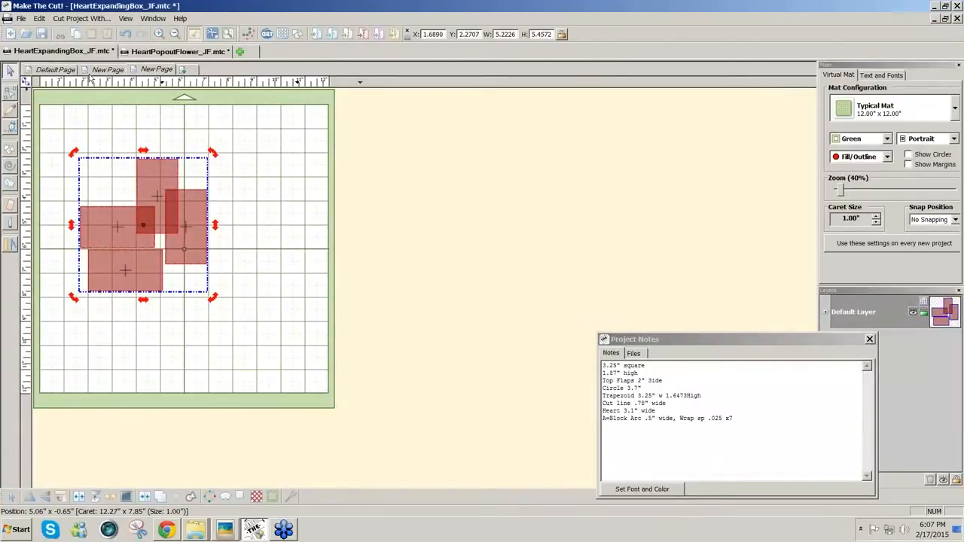
click(89, 76)
drag(351, 110, 700, 471)
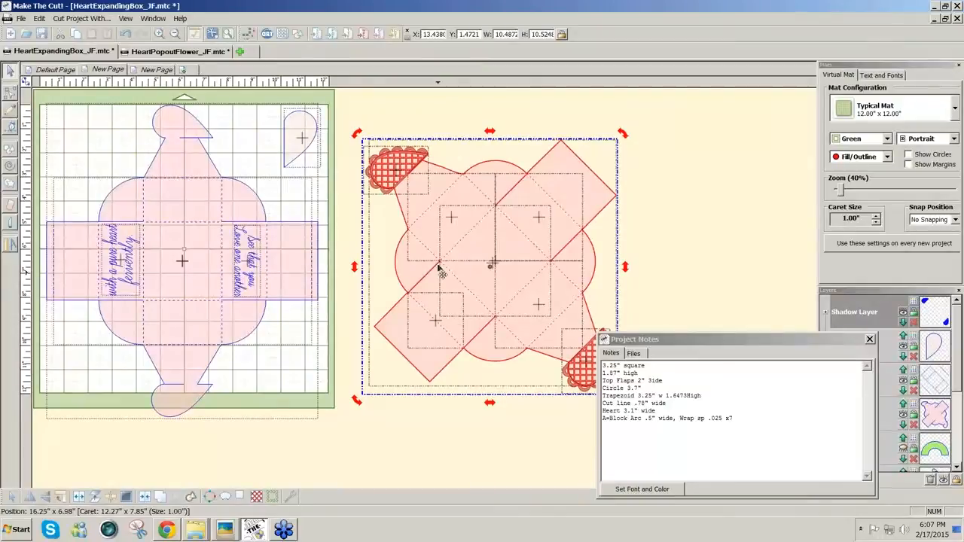
click(59, 71)
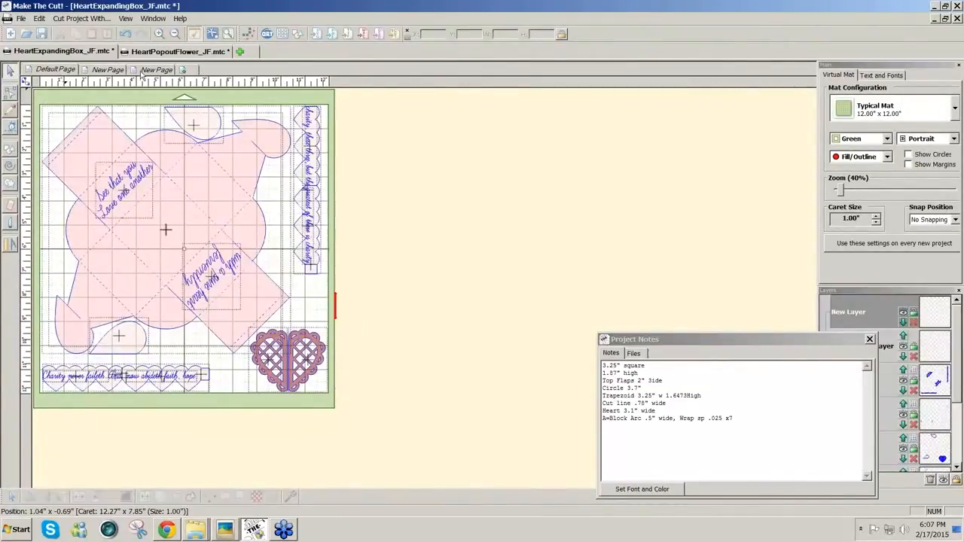
click(112, 72)
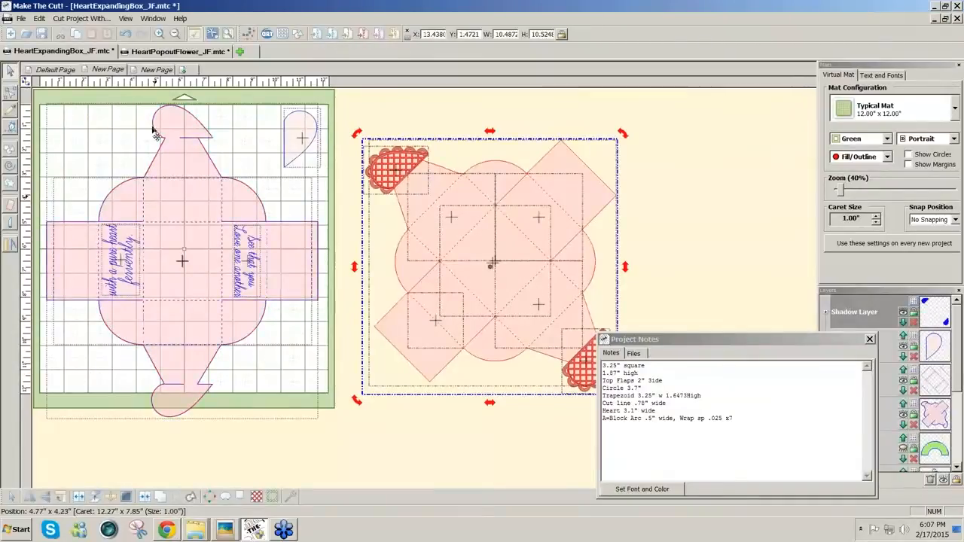
drag(347, 115, 622, 398)
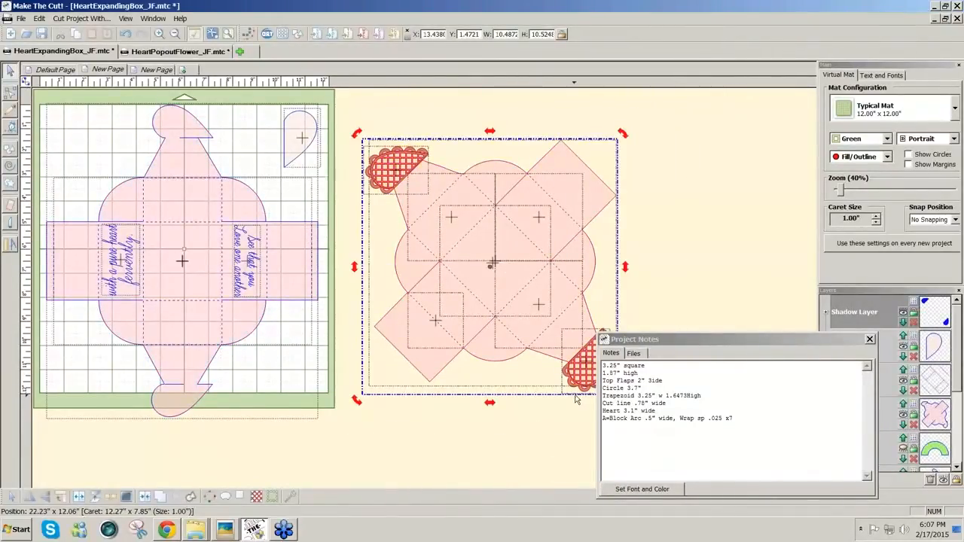
key(Delete)
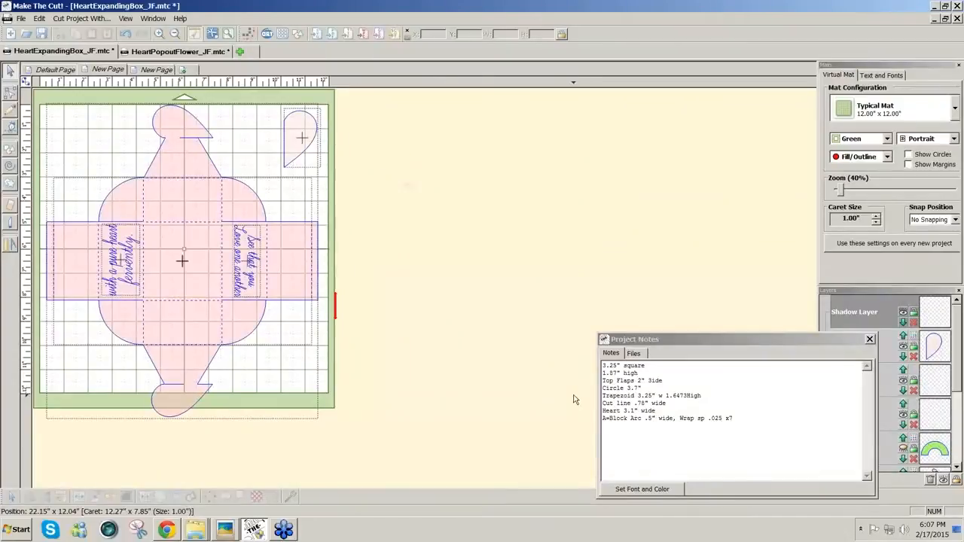
click(402, 186)
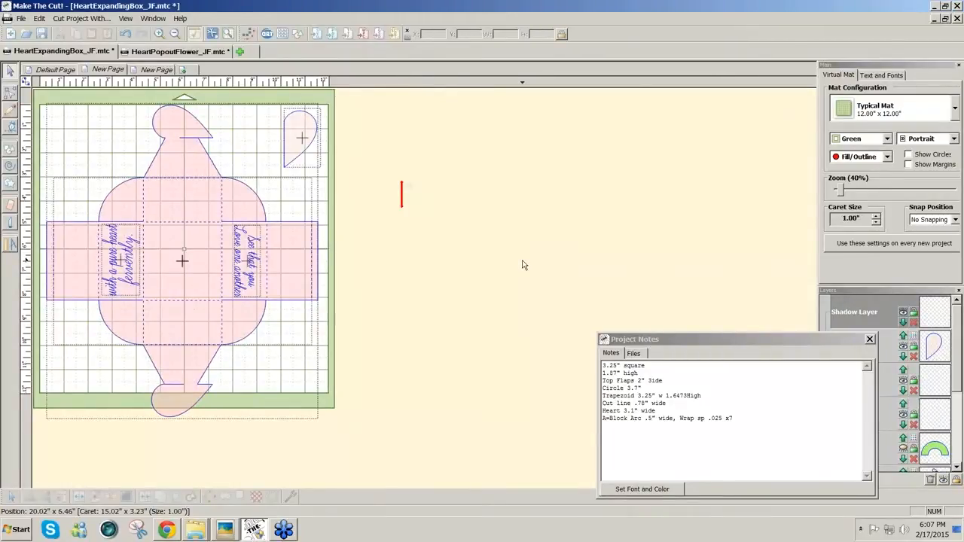
Move the project notes lower and add a Square (Polygons) basic shape in the empty area beside the mat.
drag(708, 338, 713, 360)
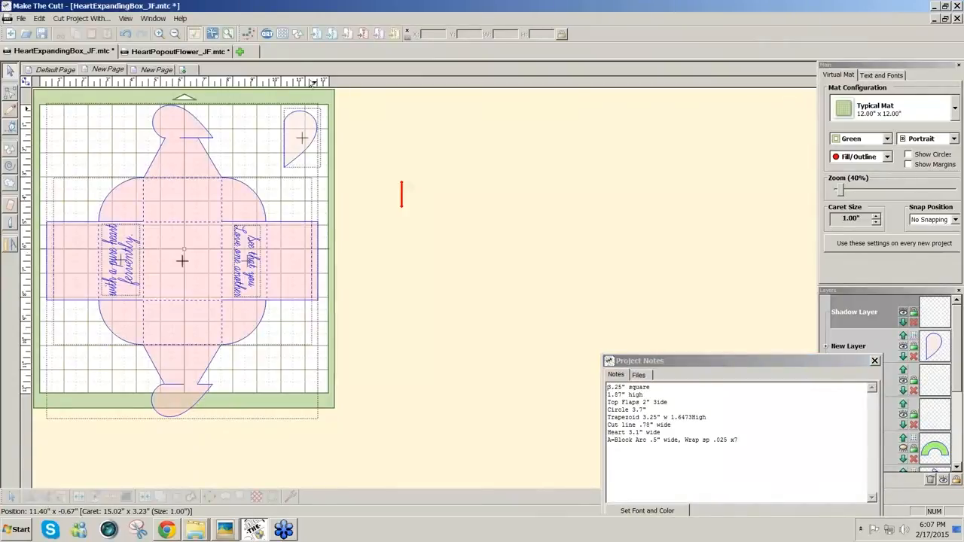
click(296, 38)
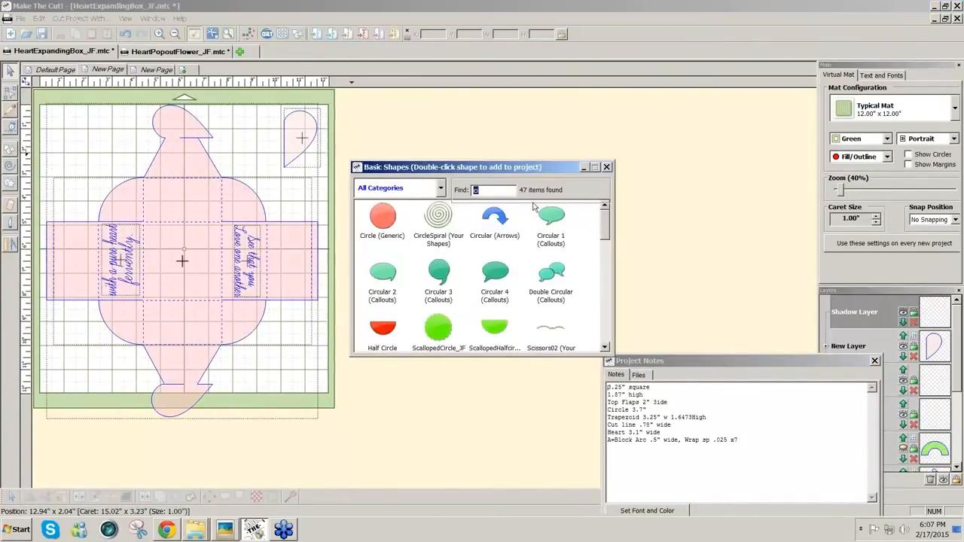
text(sq)
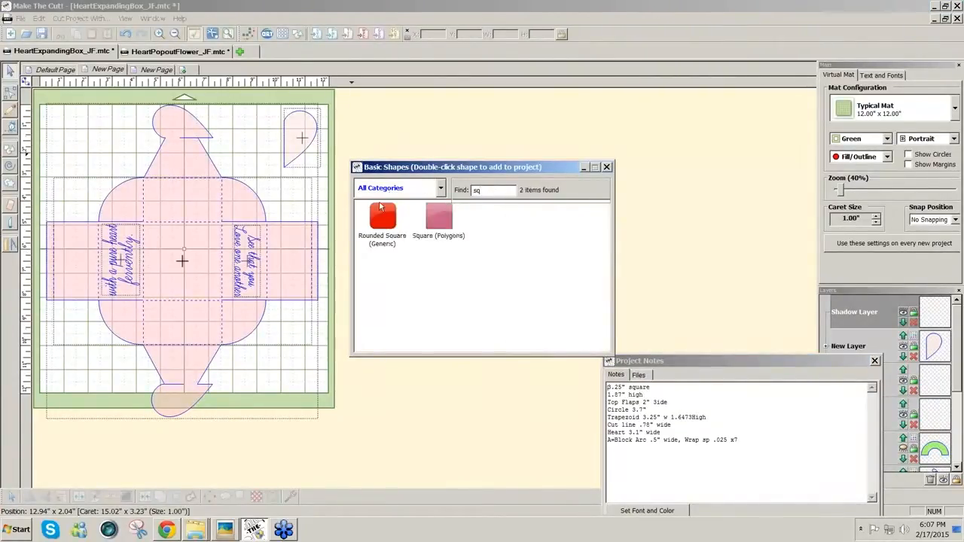
click(434, 216)
double_click(434, 217)
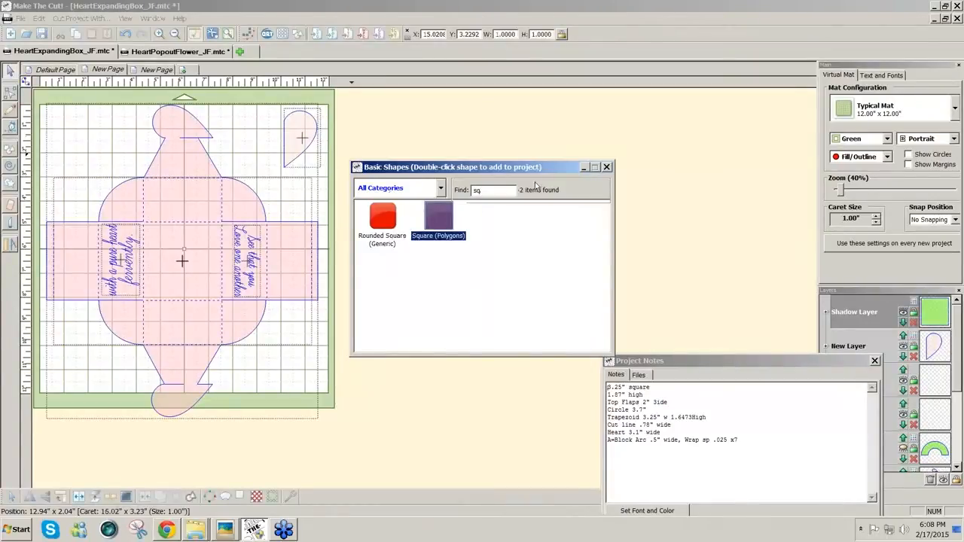
click(606, 167)
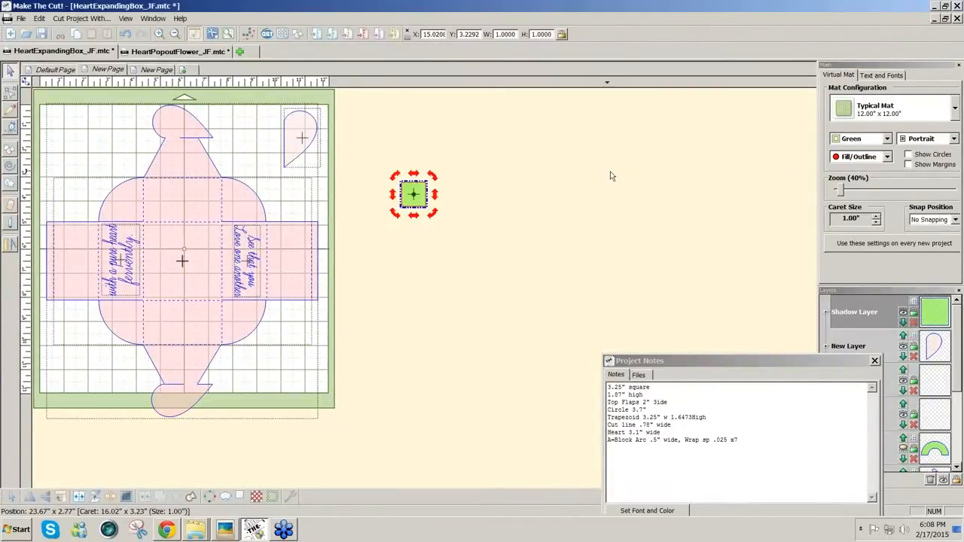
Resize the new square to 3.25 inches per side and reposition it further from the mat to leave room above.
click(408, 200)
click(408, 199)
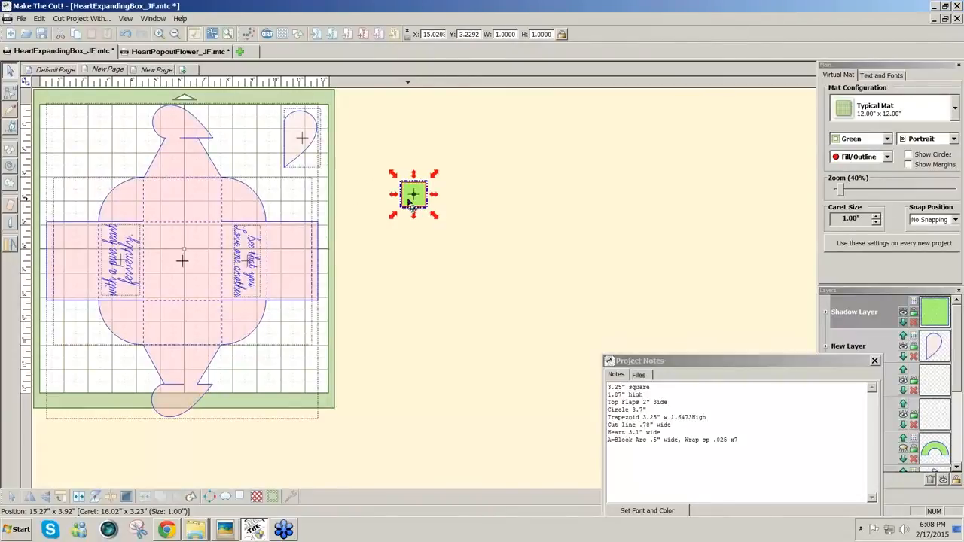
double_click(516, 34)
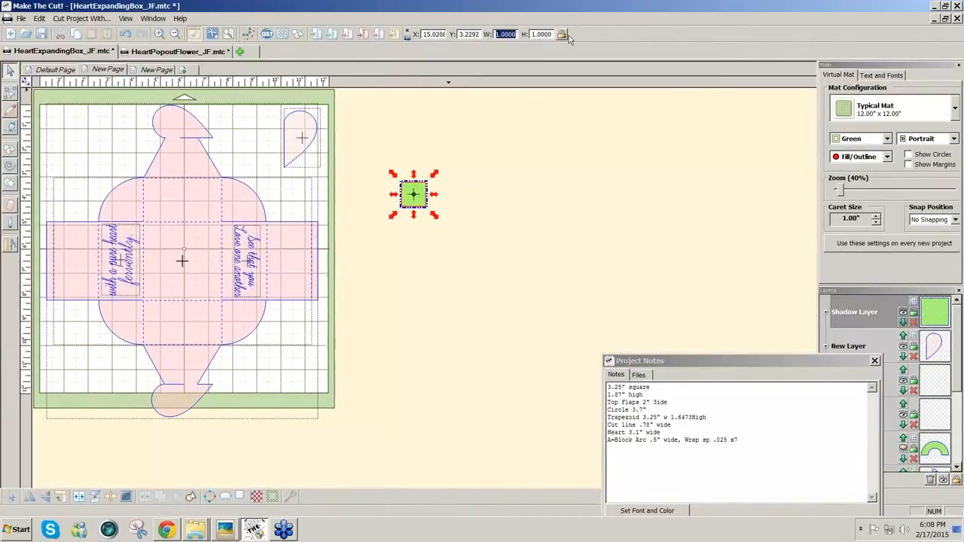
text(3.25)
key(Return)
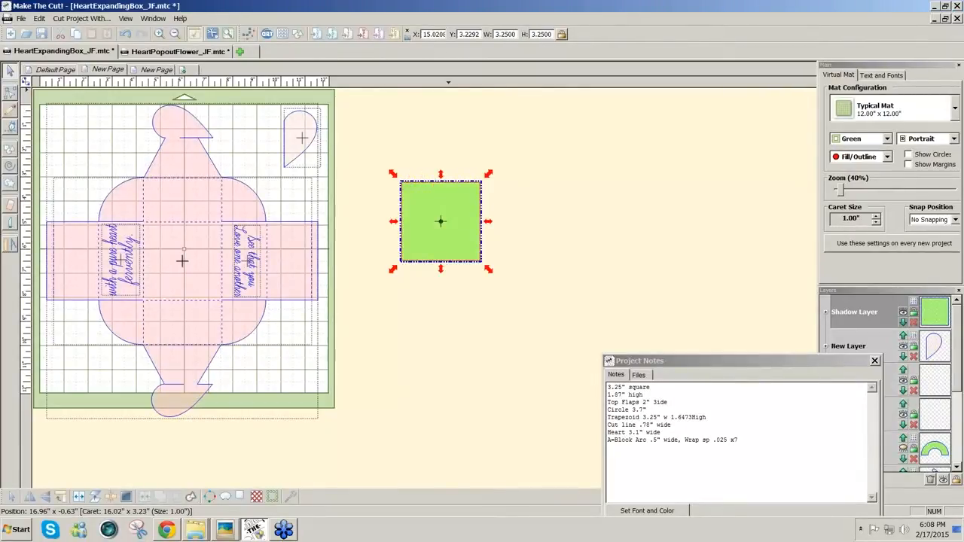
drag(438, 219, 485, 264)
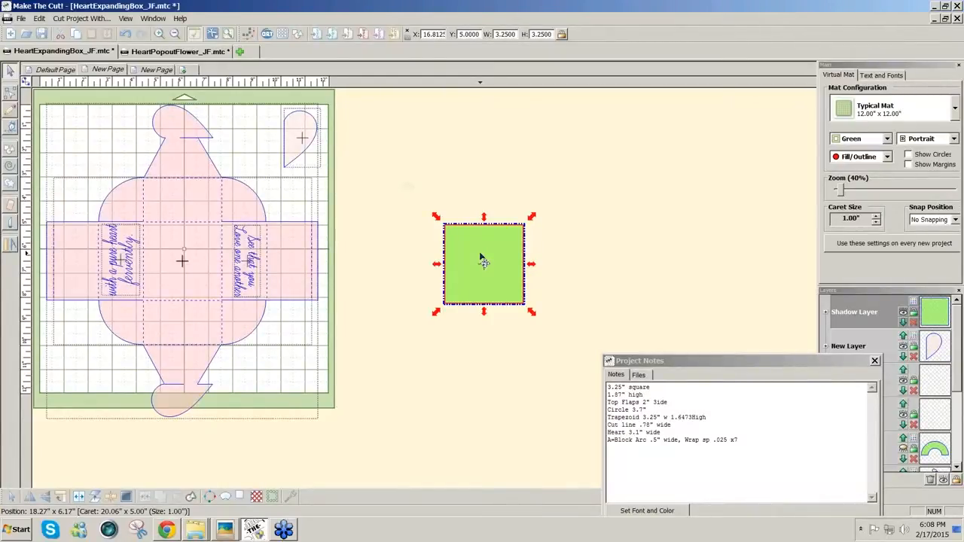
Duplicate the square above itself, set the copy's height to 1.87 inches without locked proportions, and align it against the square's upper edge.
drag(484, 259, 484, 182)
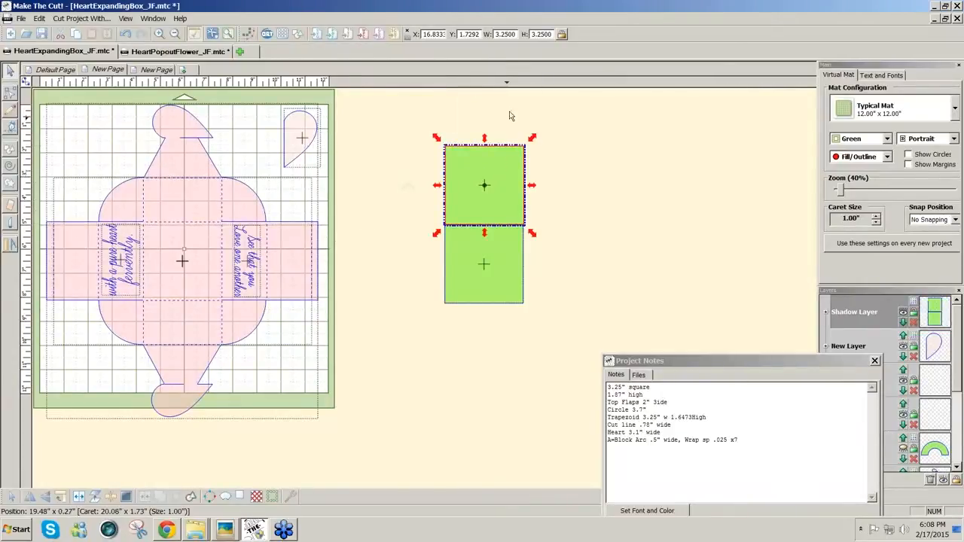
click(561, 34)
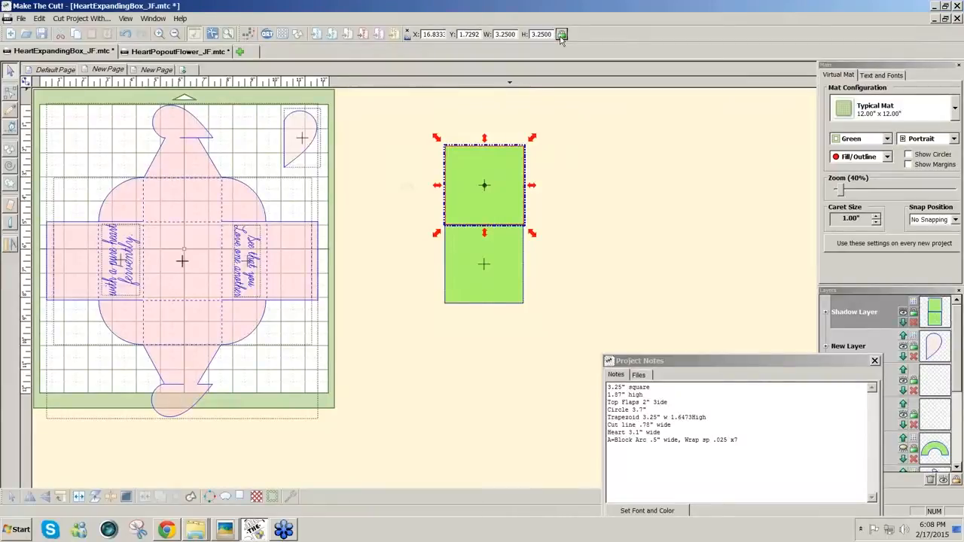
double_click(554, 34)
text(1.87)
key(Return)
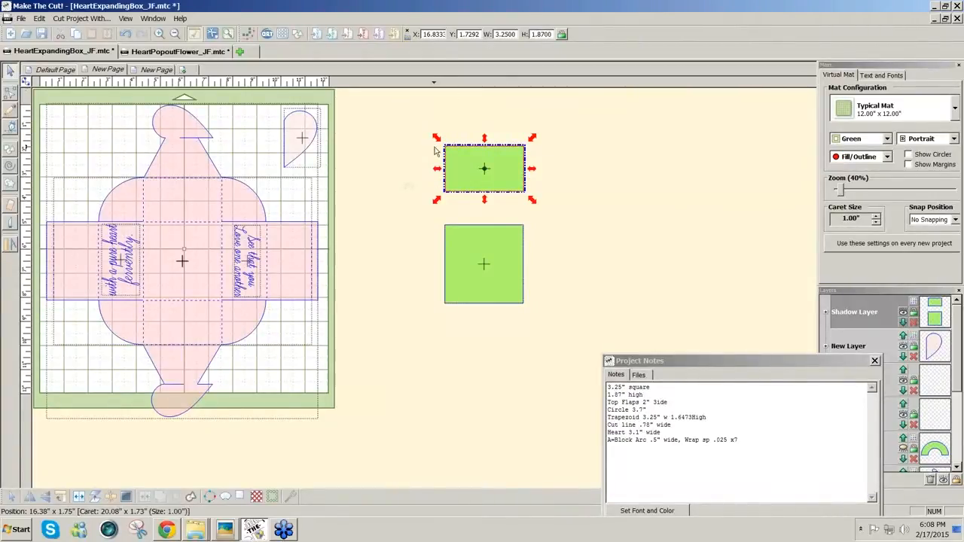
drag(463, 161, 465, 198)
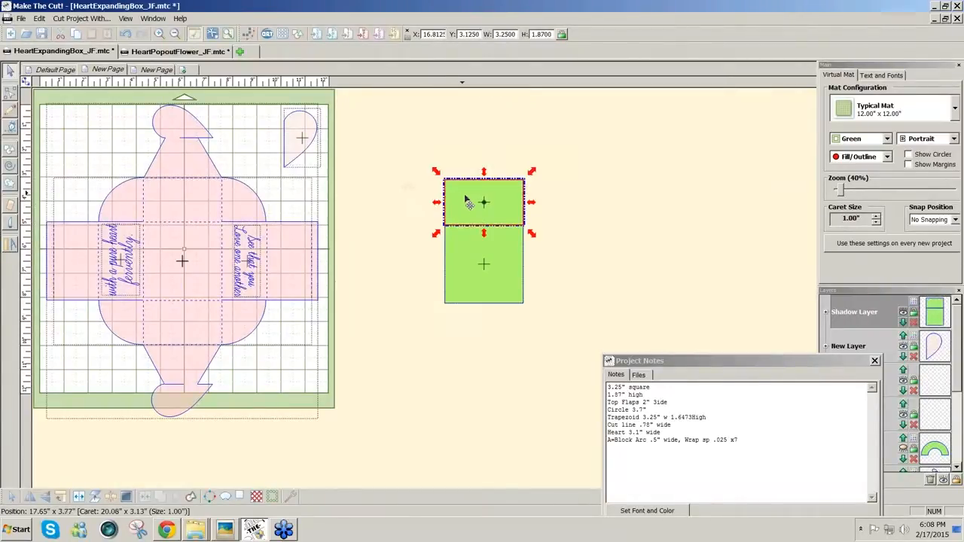
Nudge the 3.25-inch square up so its upper edge meets the panel above it.
click(561, 343)
drag(424, 143, 555, 359)
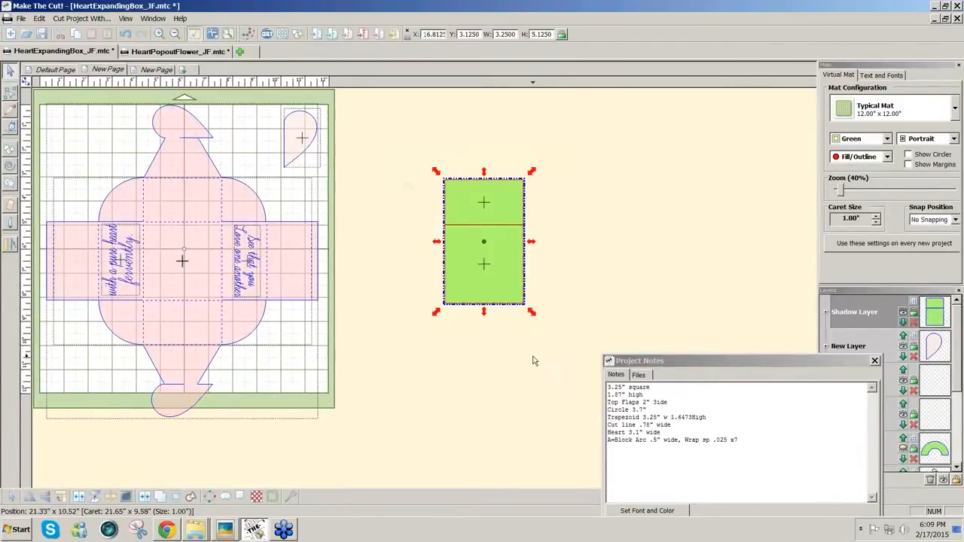
click(520, 352)
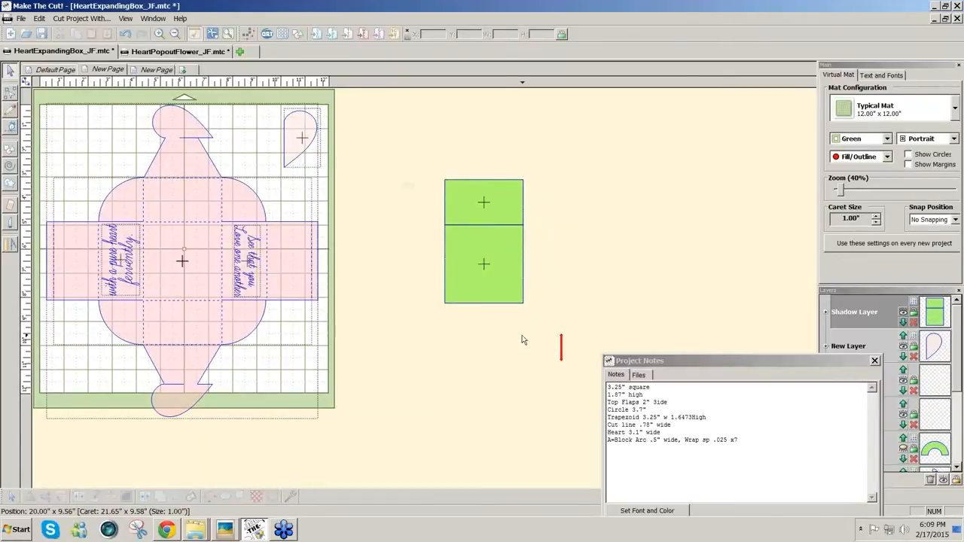
click(488, 295)
key(Up)
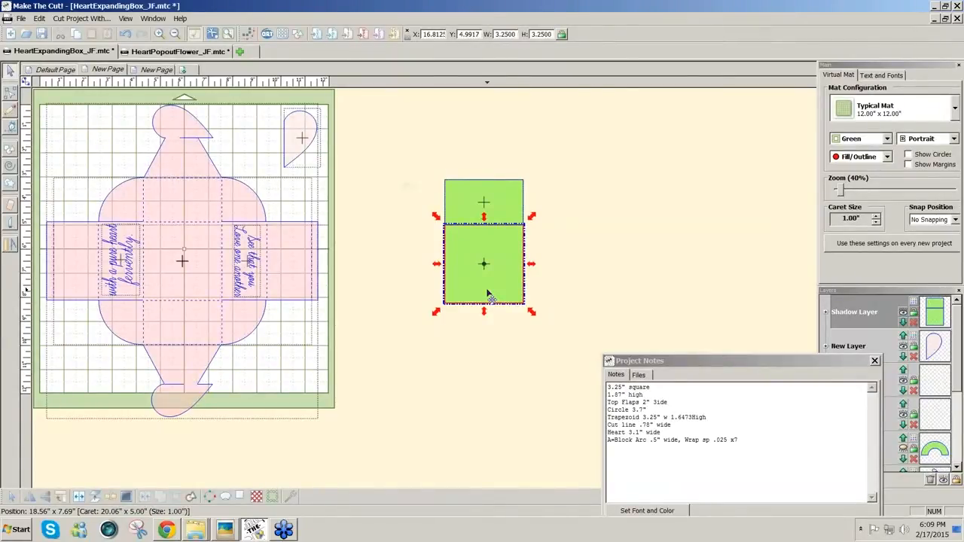
click(495, 340)
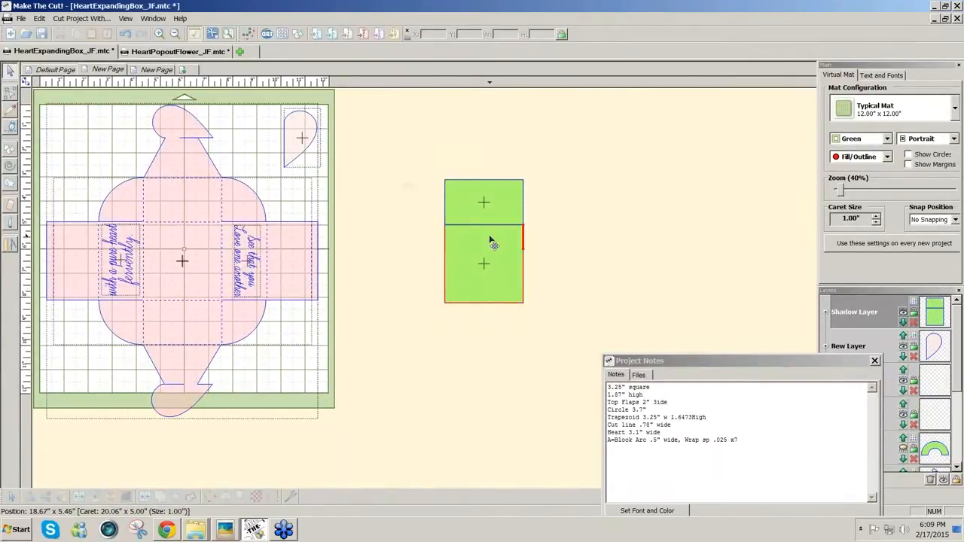
Fine-tune the square's fit against the upper panel in Outline display, and restore the Fill/Outline display.
click(887, 156)
click(855, 193)
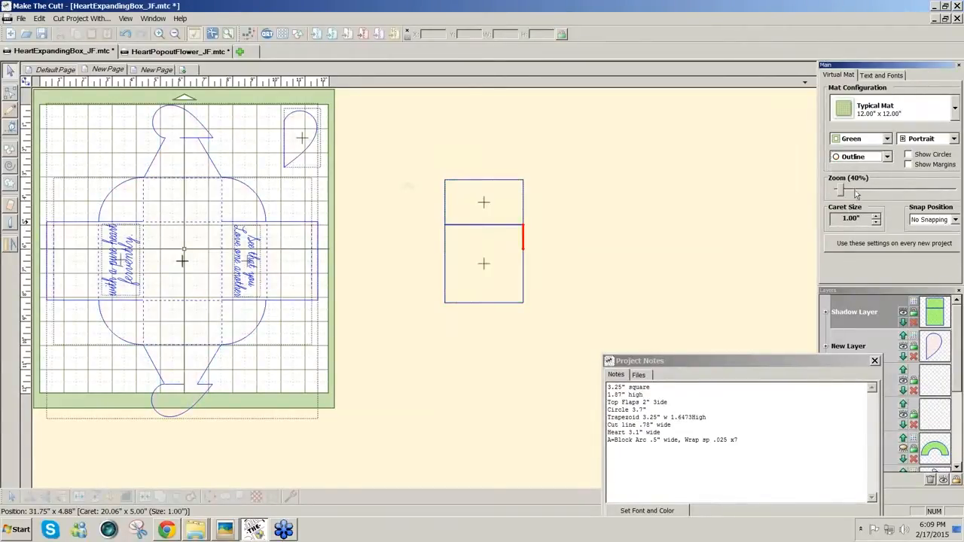
click(496, 277)
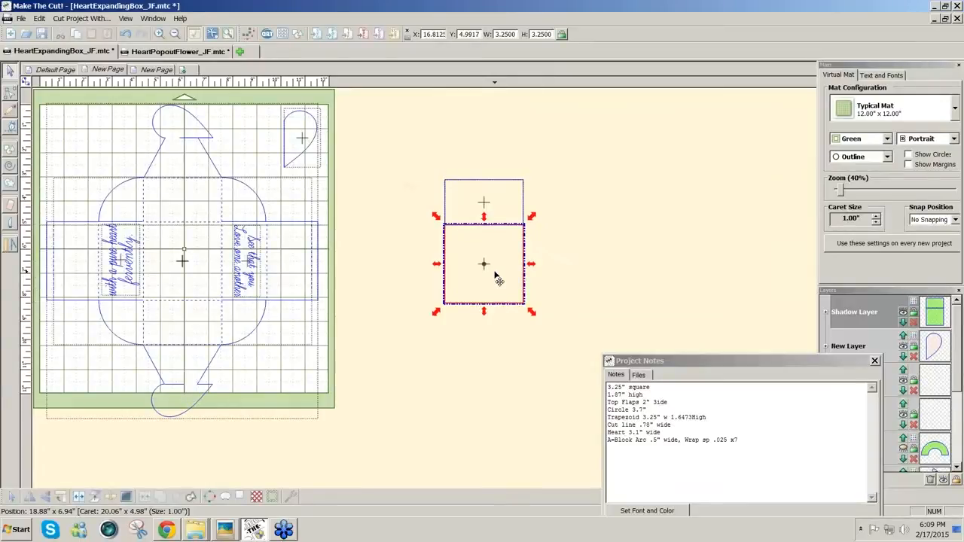
click(612, 282)
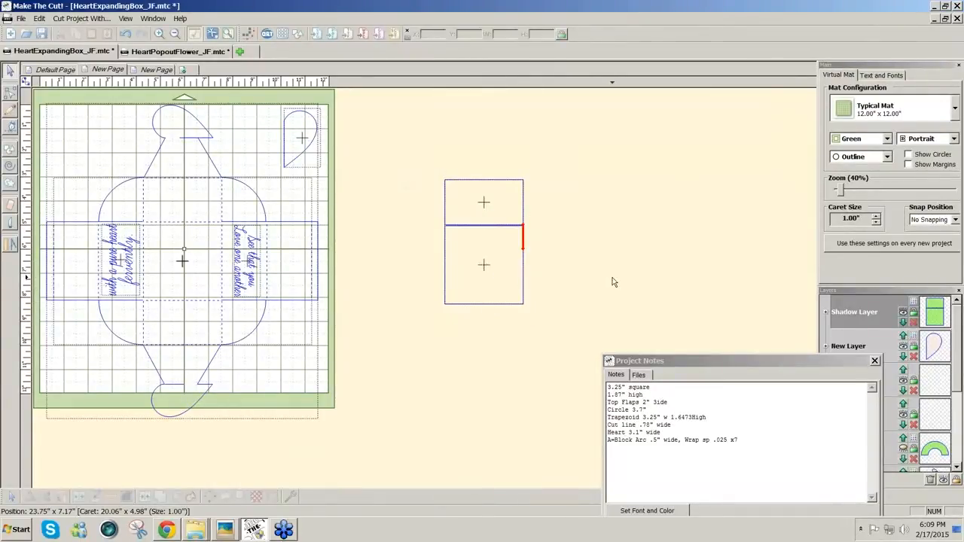
drag(556, 314, 423, 218)
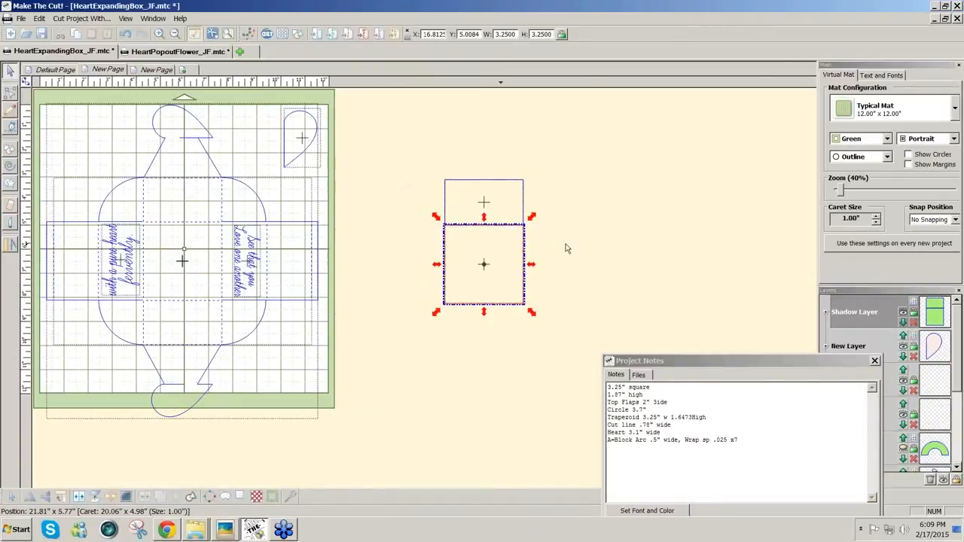
click(565, 272)
drag(556, 326, 424, 214)
click(566, 248)
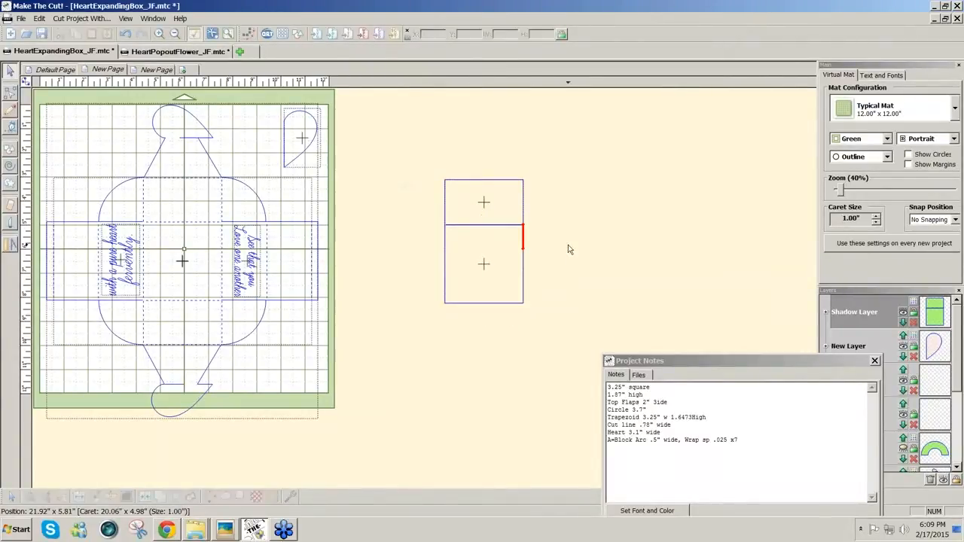
click(888, 157)
click(854, 173)
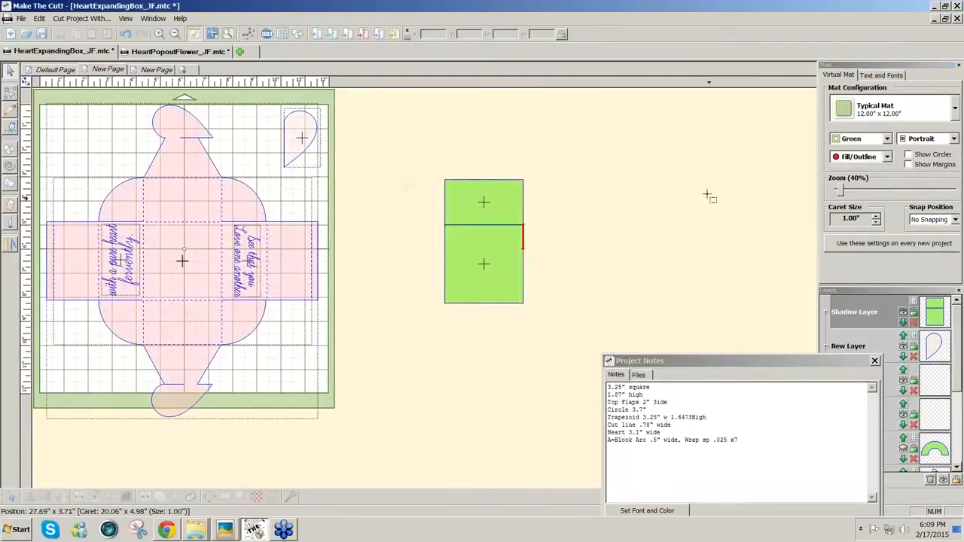
click(226, 192)
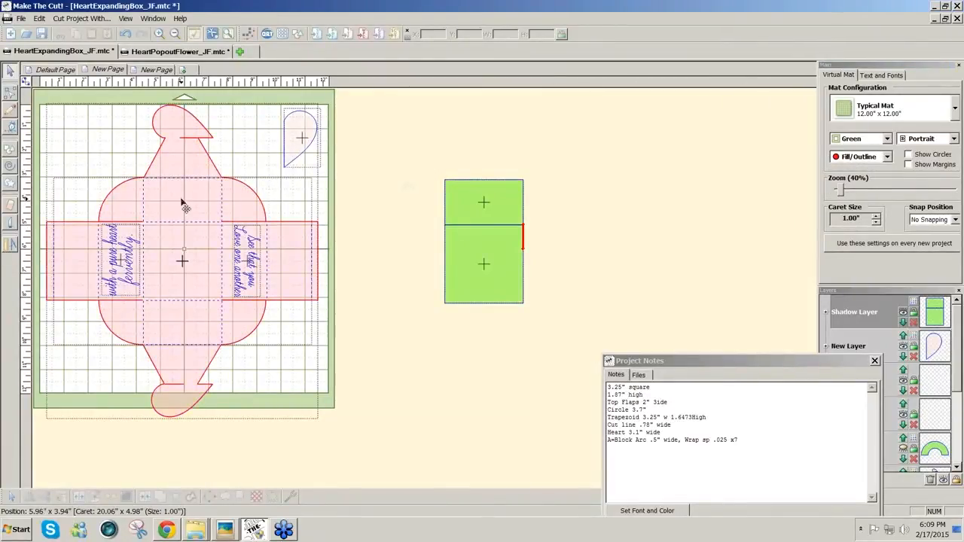
Duplicate the upper 1.87-inch panel against the square's lower edge and align the three shapes on one vertical centre line.
click(505, 200)
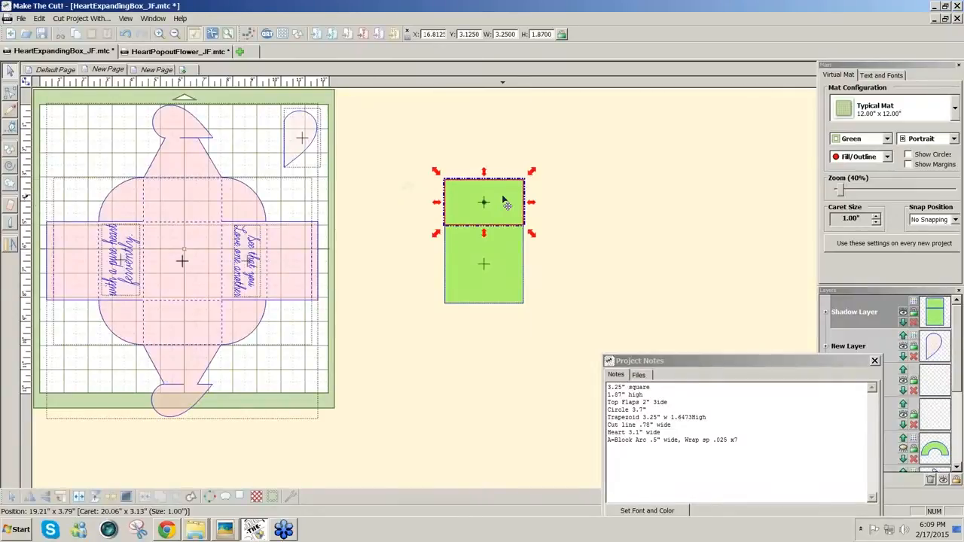
drag(503, 202, 490, 330)
click(547, 376)
drag(566, 374, 326, 97)
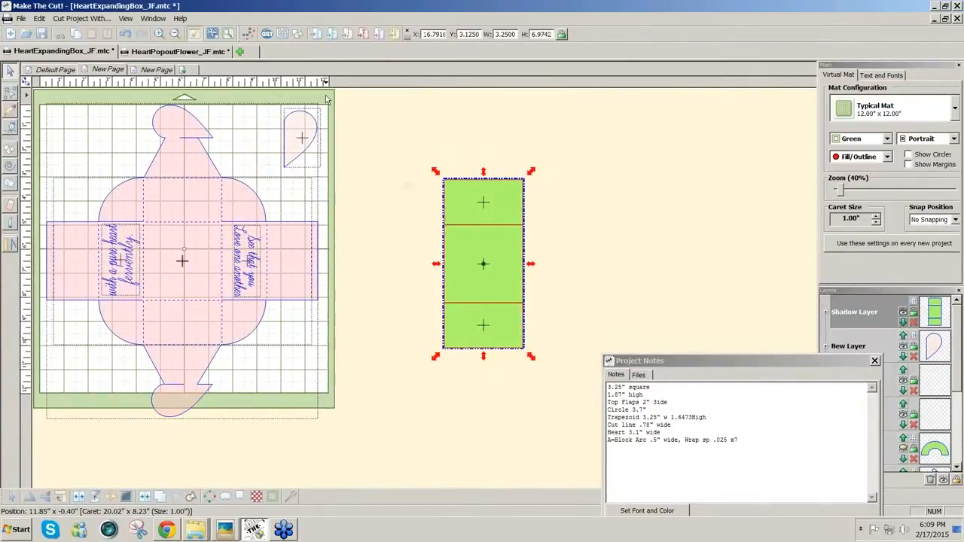
click(588, 236)
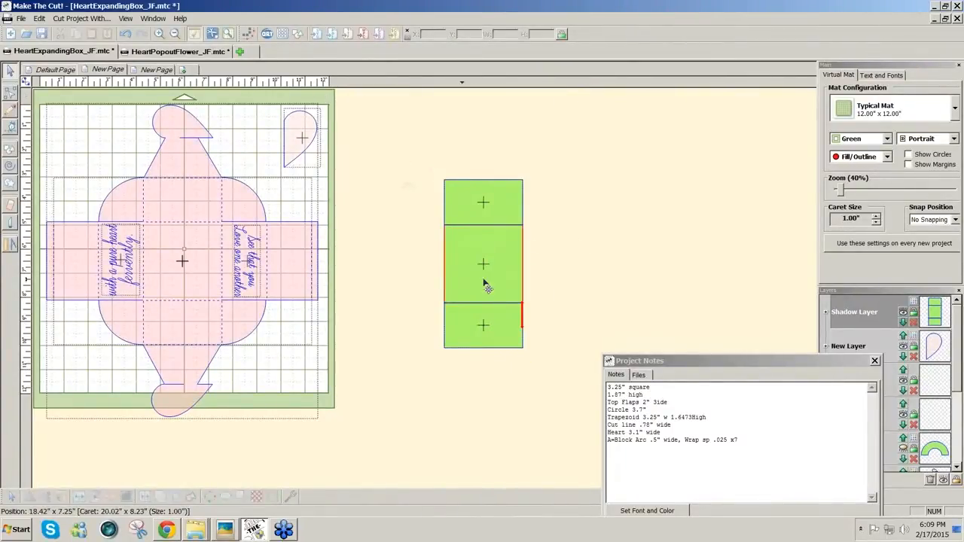
Nudge the lower panel in small increments until its upper edge meets the square's lower edge.
click(481, 324)
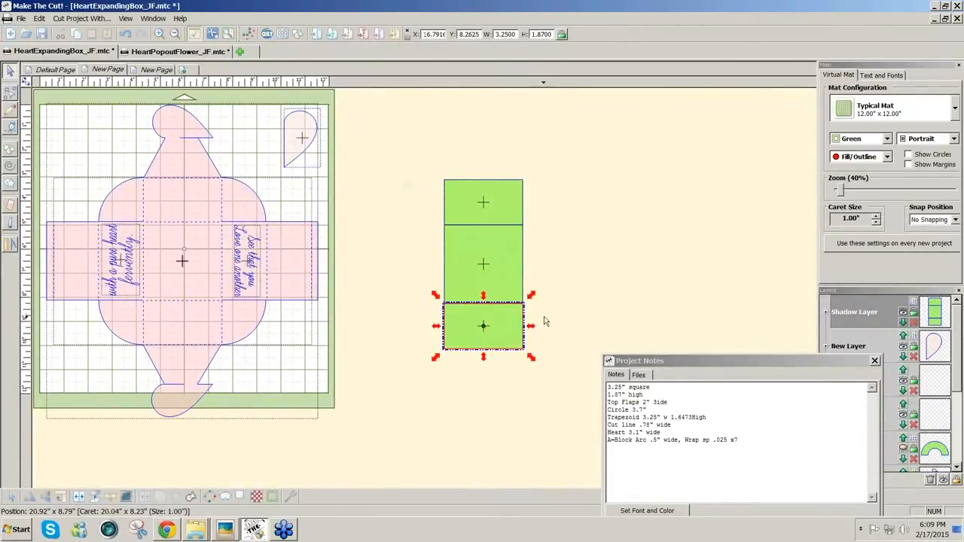
key(Up)
key(Up)
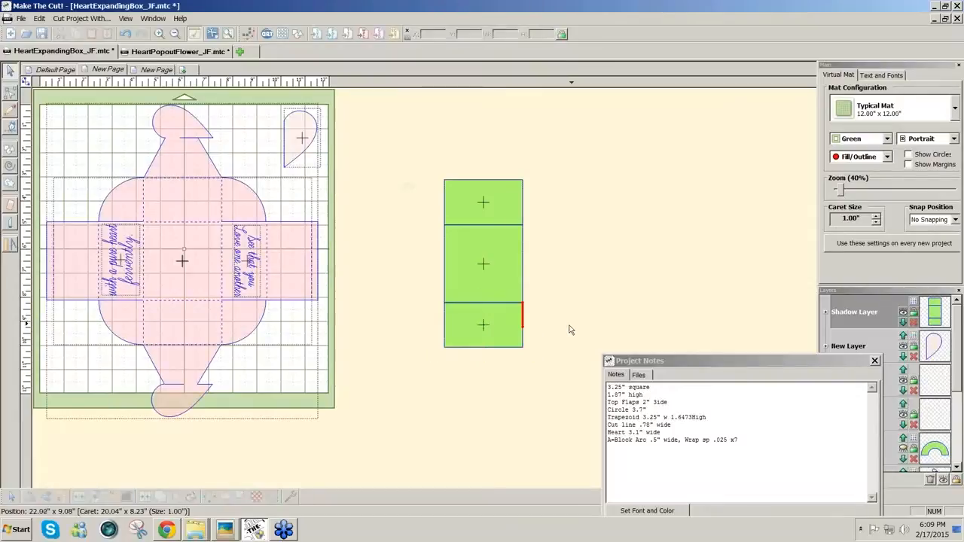
key(Up)
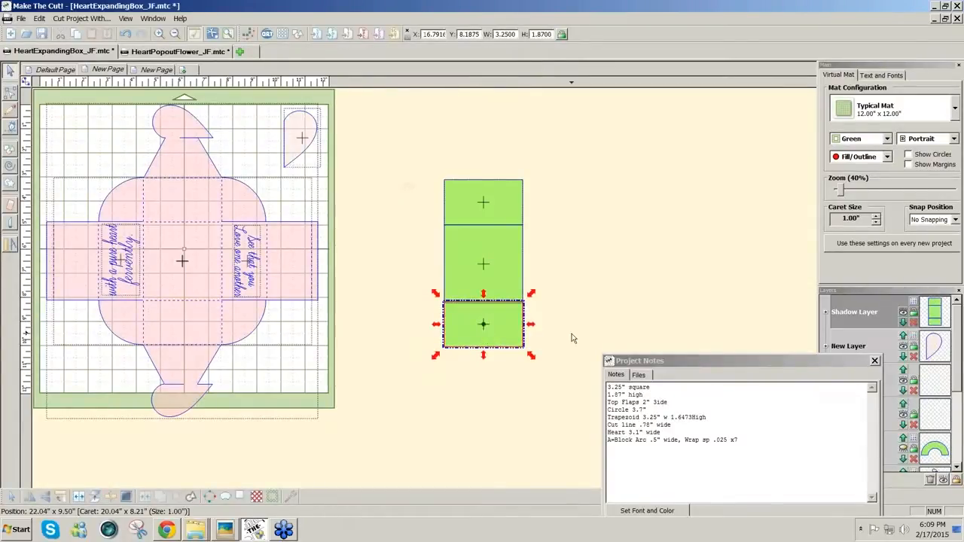
click(572, 338)
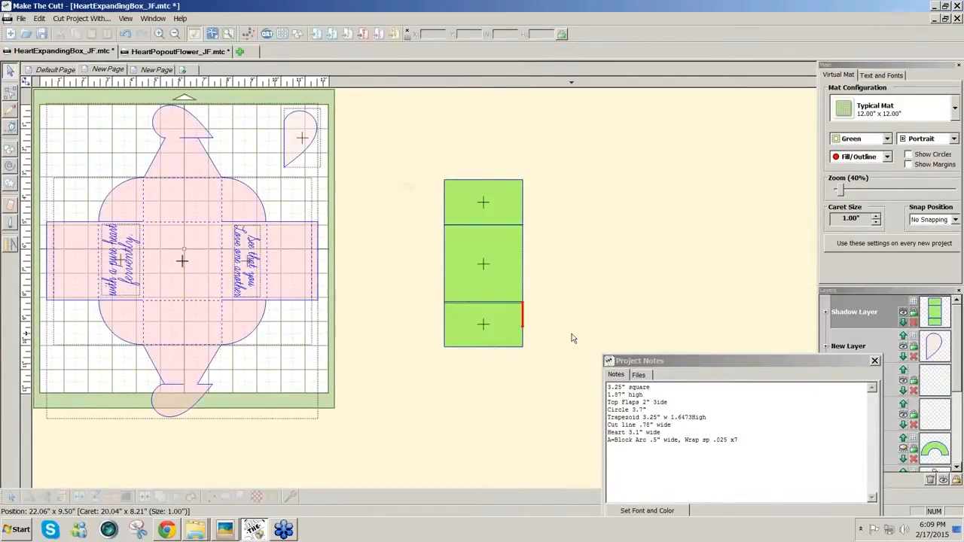
click(496, 339)
key(Up)
key(Up)
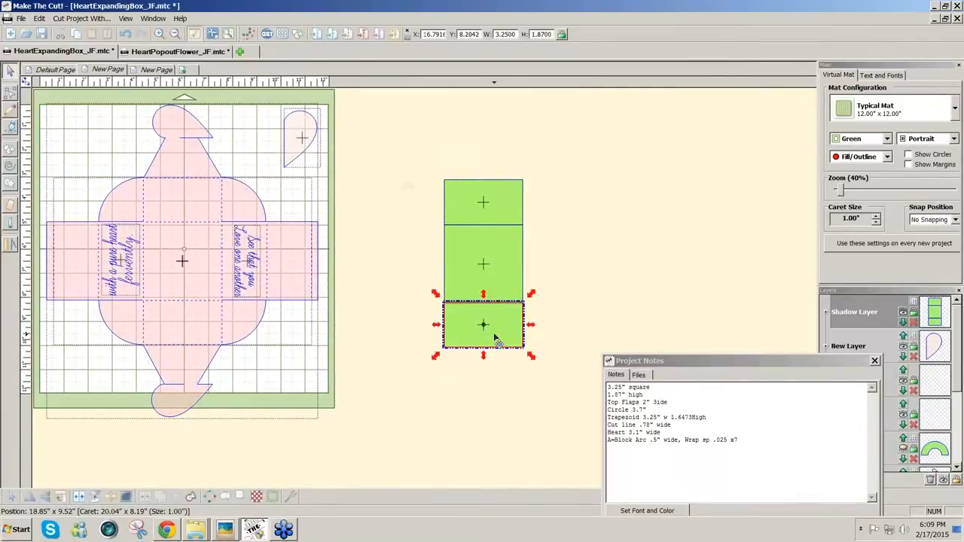
click(562, 338)
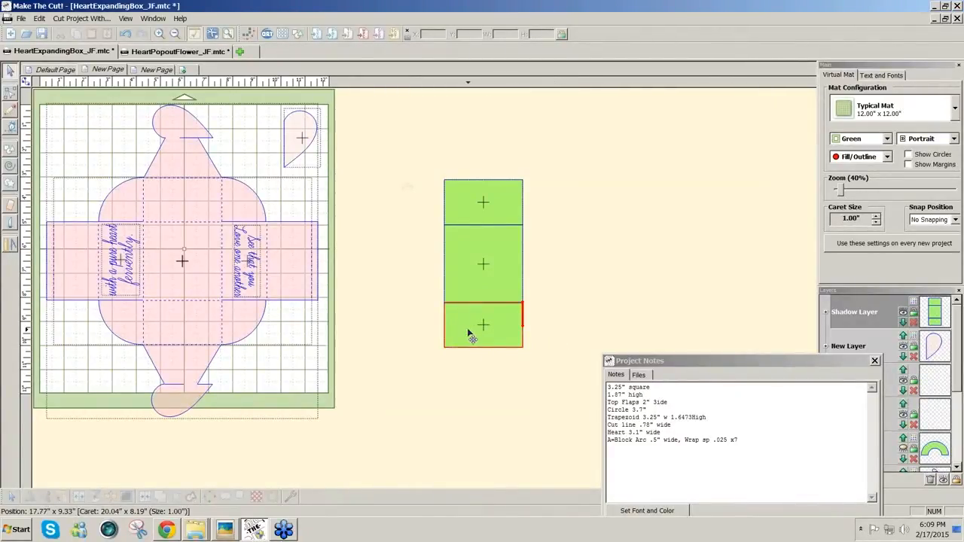
Duplicate the lower panel, rotate the copy 90 degrees, and align it vertically centred against the square's right side.
drag(468, 333, 569, 323)
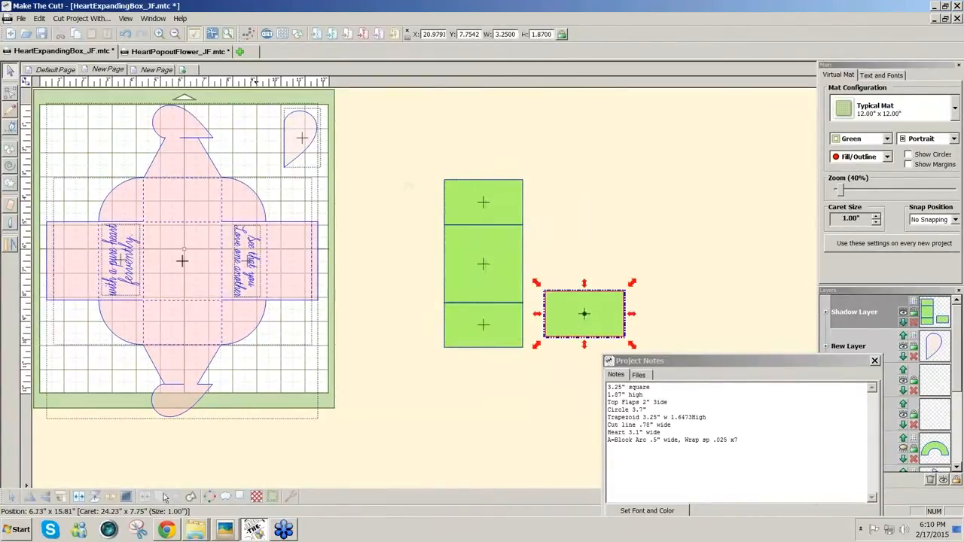
click(61, 499)
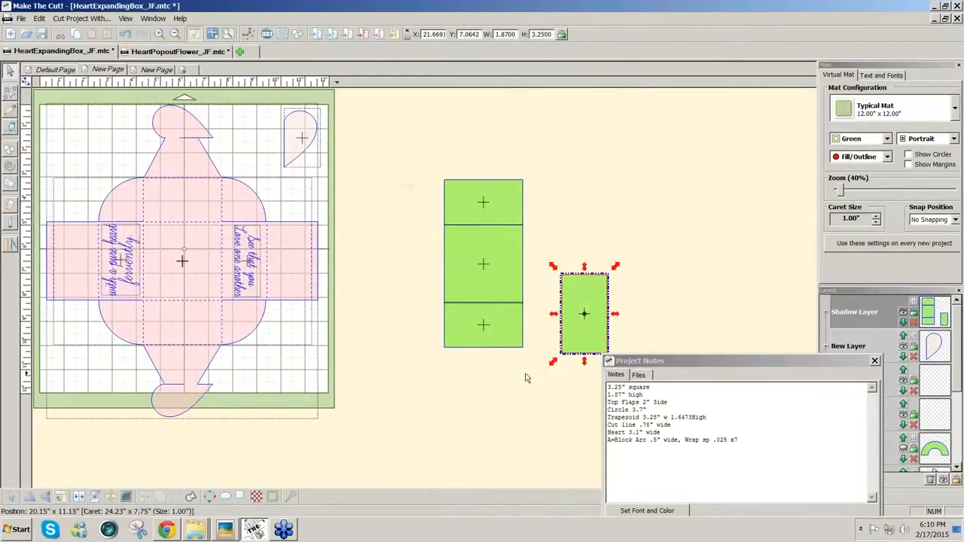
drag(584, 317, 545, 265)
drag(386, 205, 592, 315)
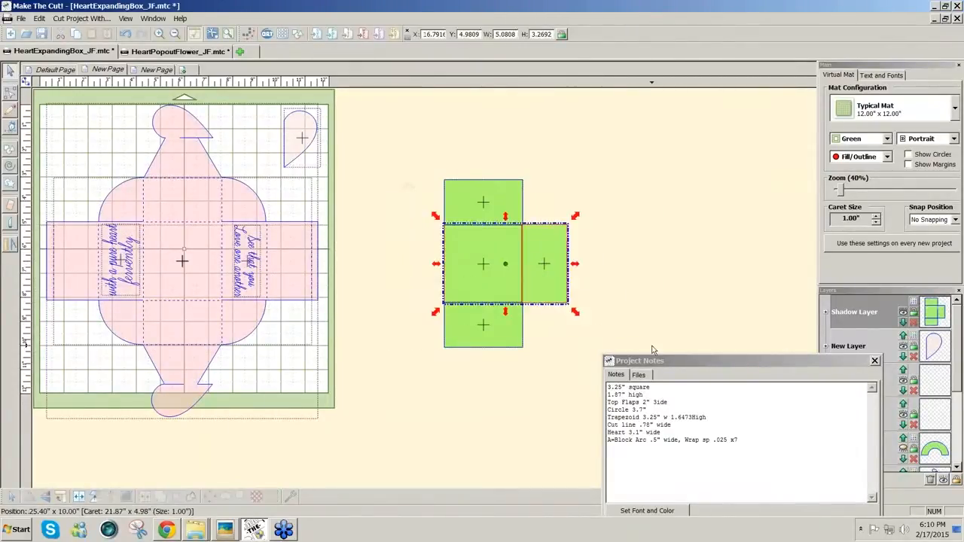
key(v)
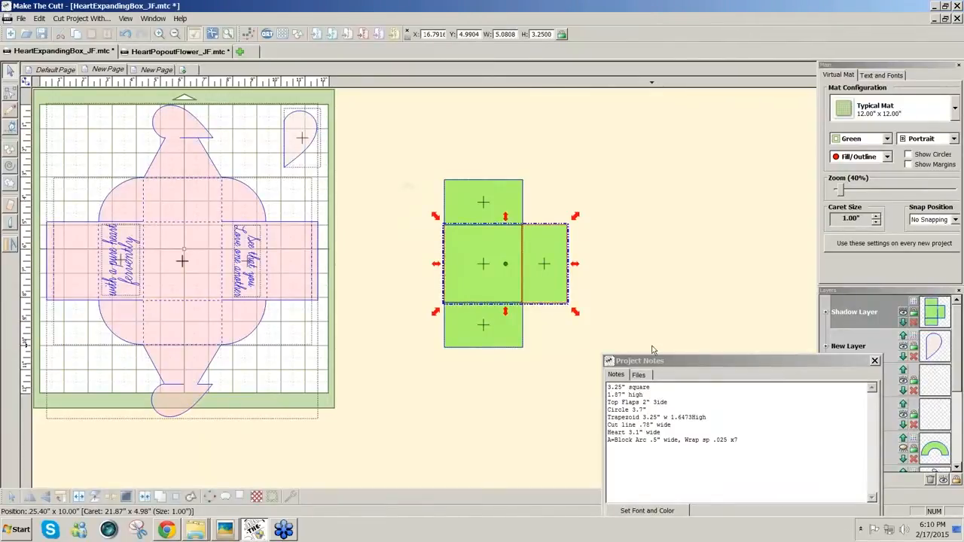
click(673, 320)
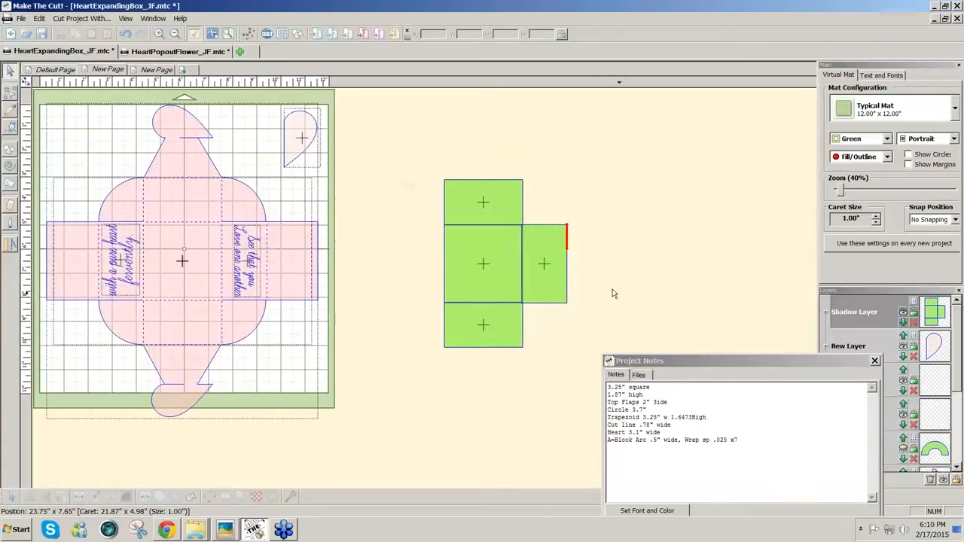
Duplicate the right panel against the square's left side and align the row of three shapes on their vertical centres.
click(549, 268)
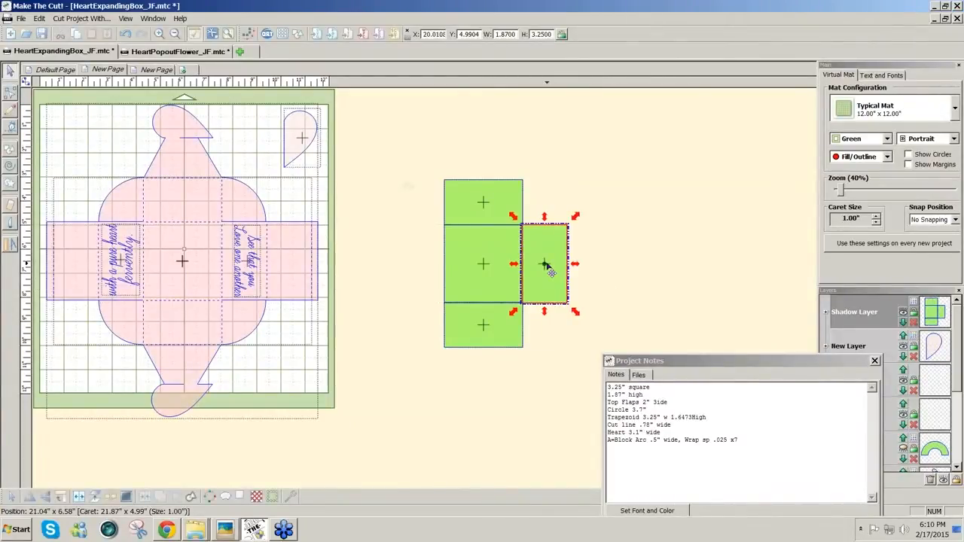
drag(549, 267, 427, 274)
drag(369, 208, 625, 335)
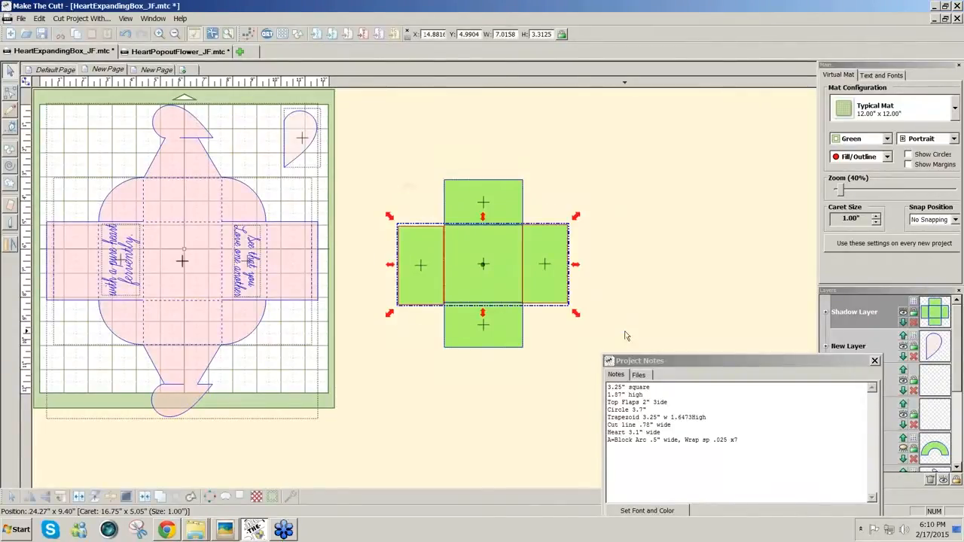
click(644, 324)
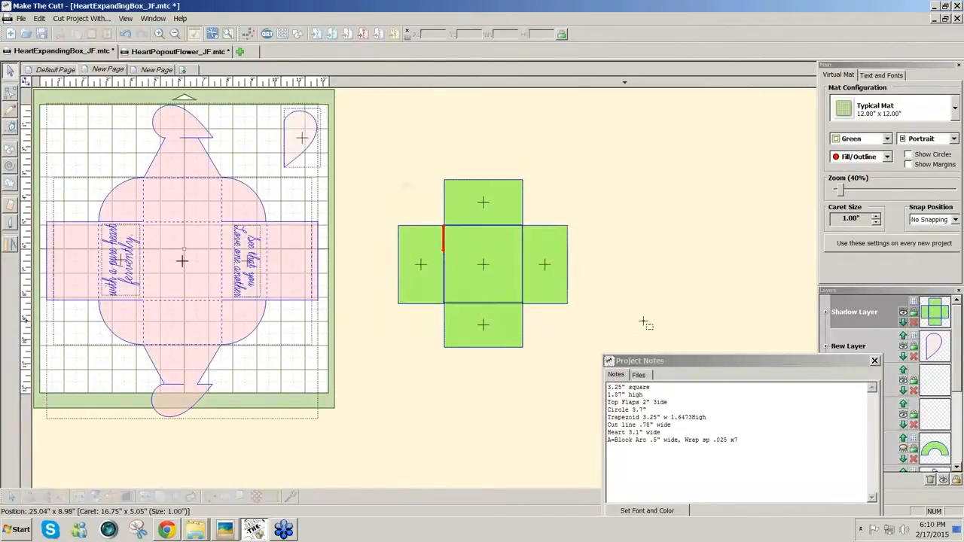
Nudge the lower and upper panels to meet the square's edges, and check the fit of the left and right panels.
click(491, 334)
click(585, 339)
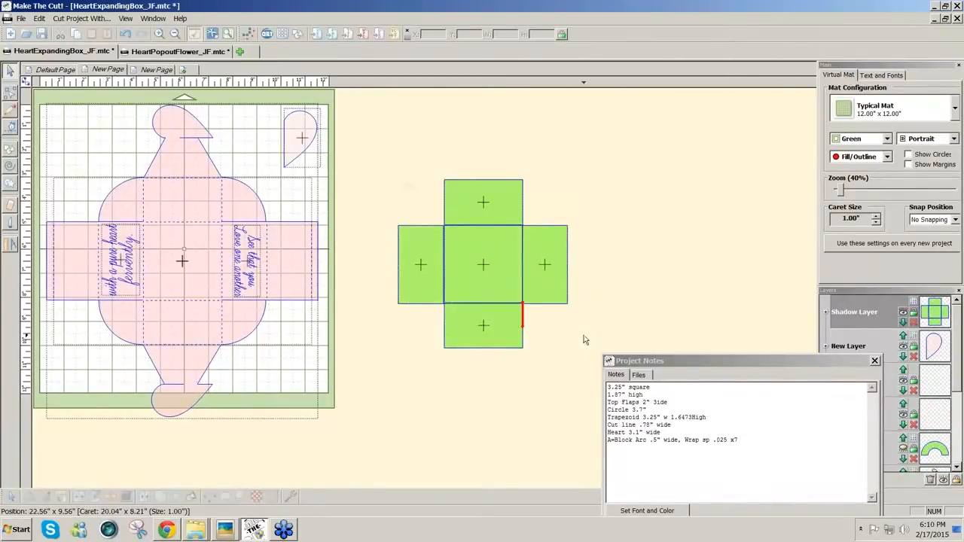
click(477, 218)
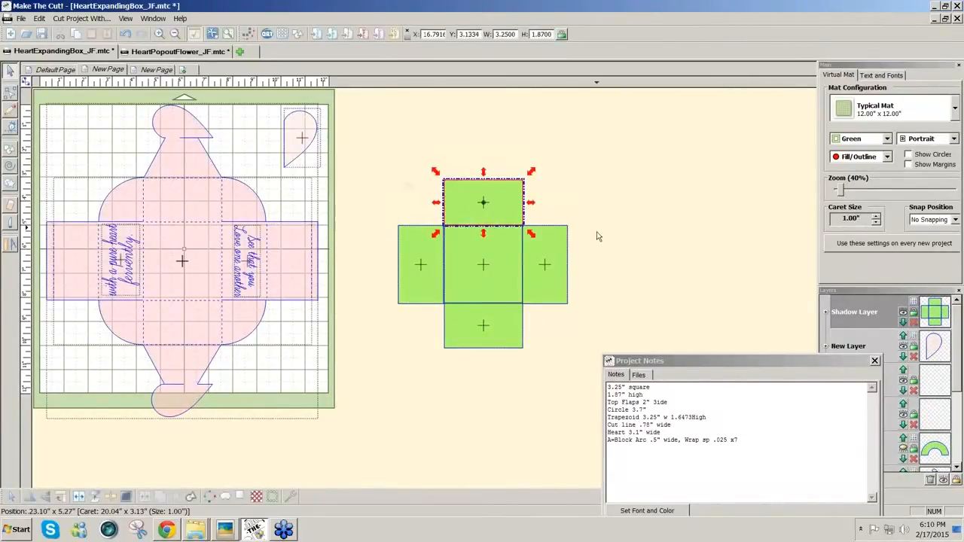
click(653, 261)
click(418, 269)
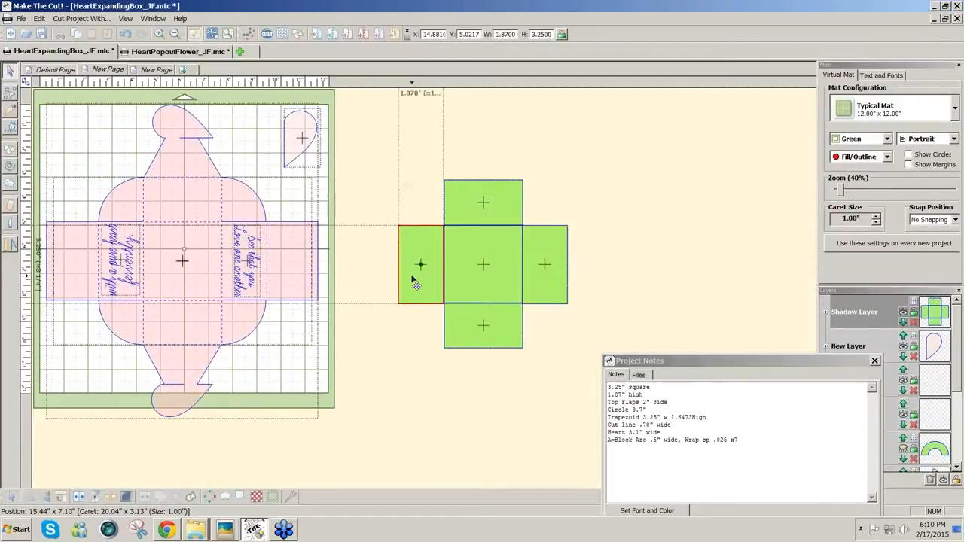
click(646, 313)
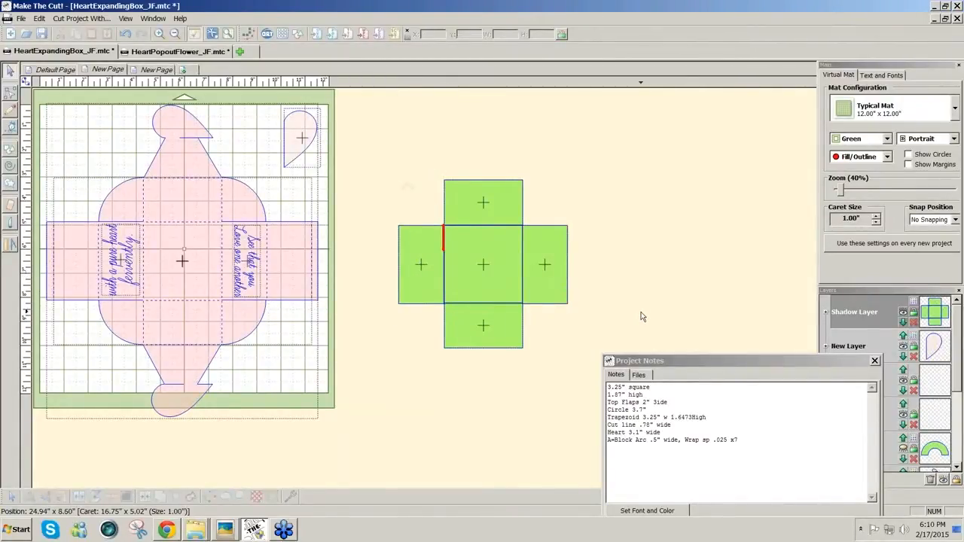
click(508, 339)
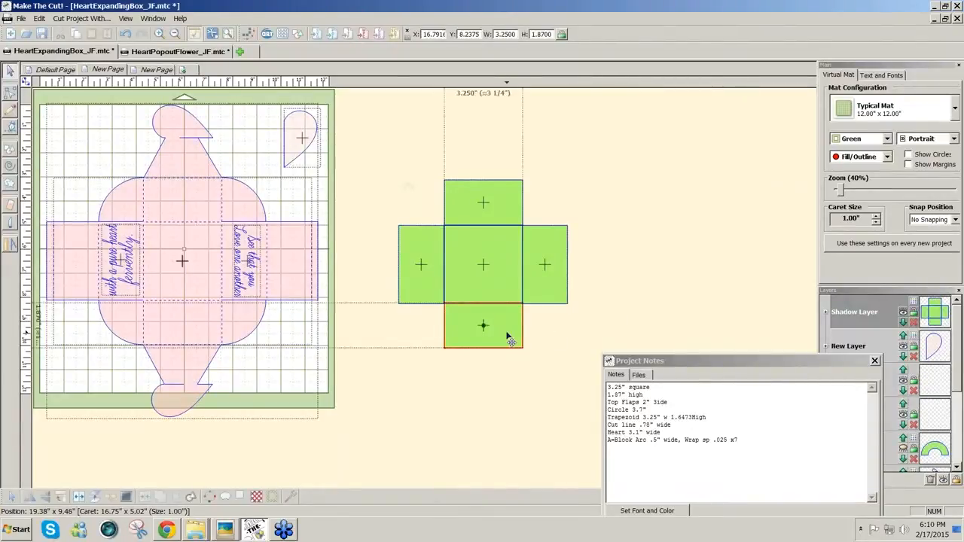
click(561, 332)
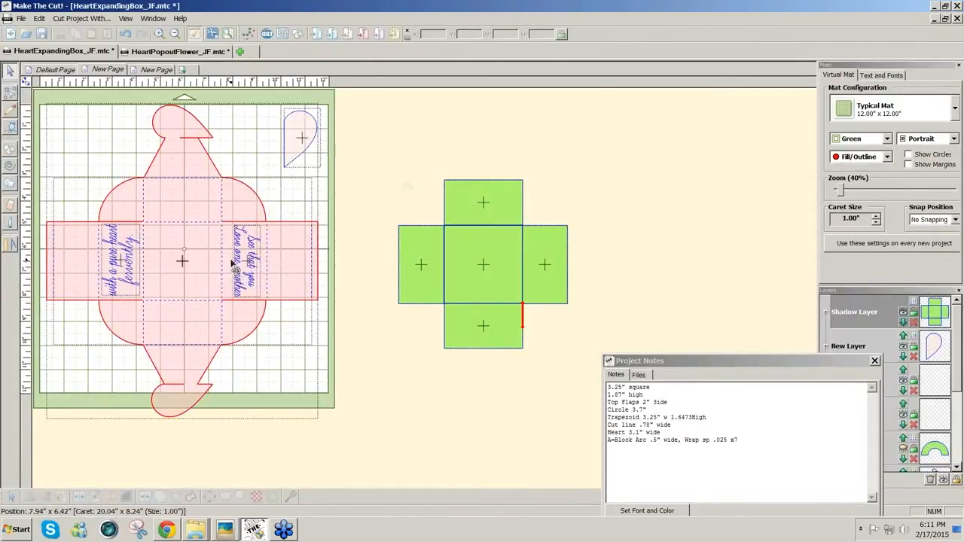
click(560, 281)
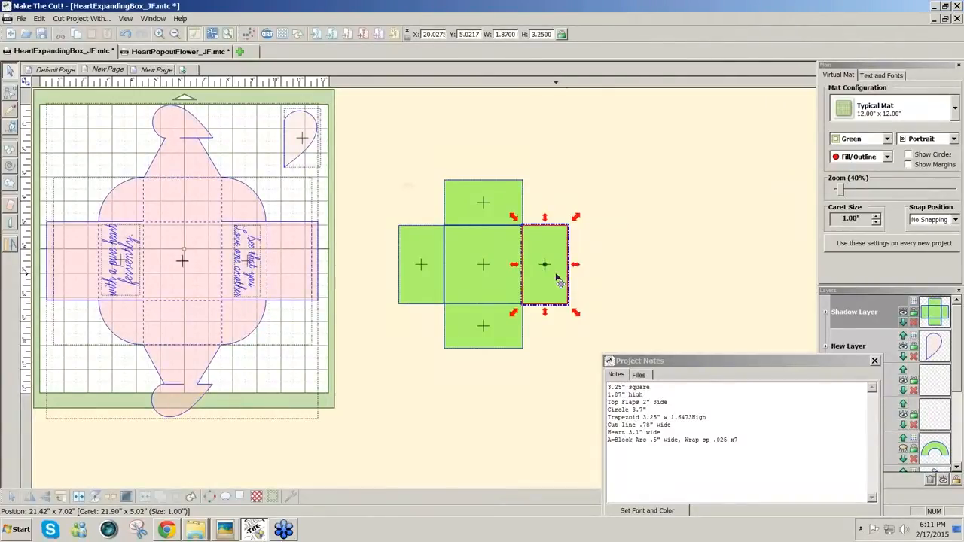
Duplicate the right panel against its outer edge as a top flap, set the copy's width to 2 inches, and select the horizontal row of shapes.
drag(559, 280, 602, 279)
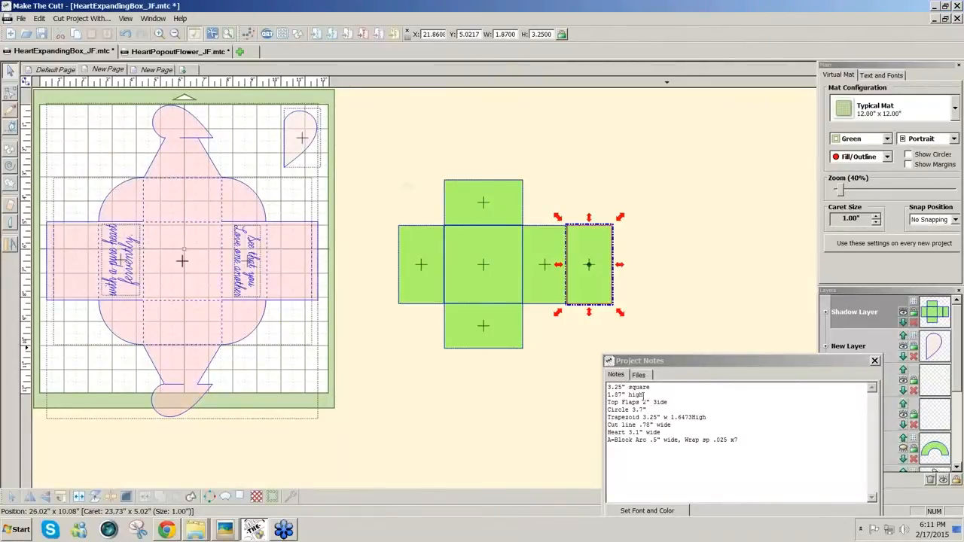
double_click(505, 34)
text(2)
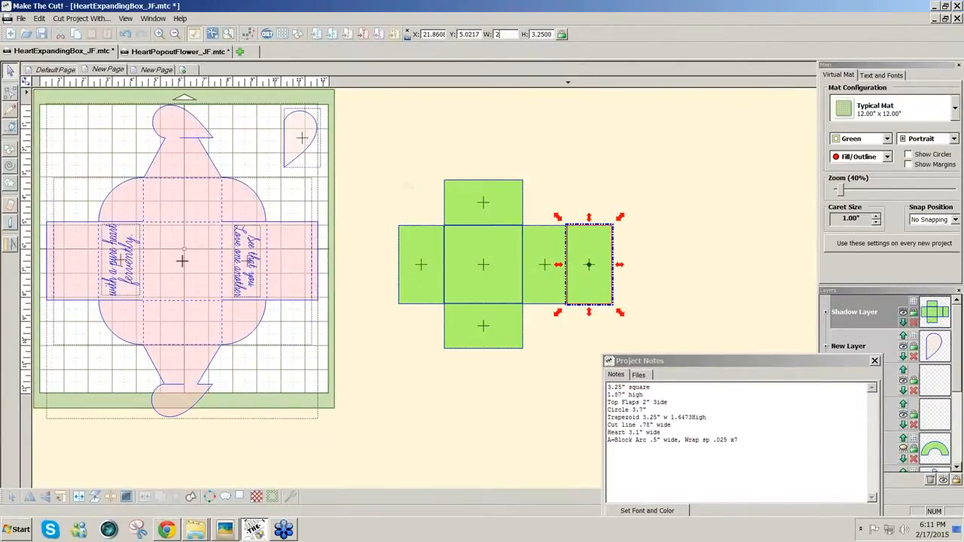
key(Return)
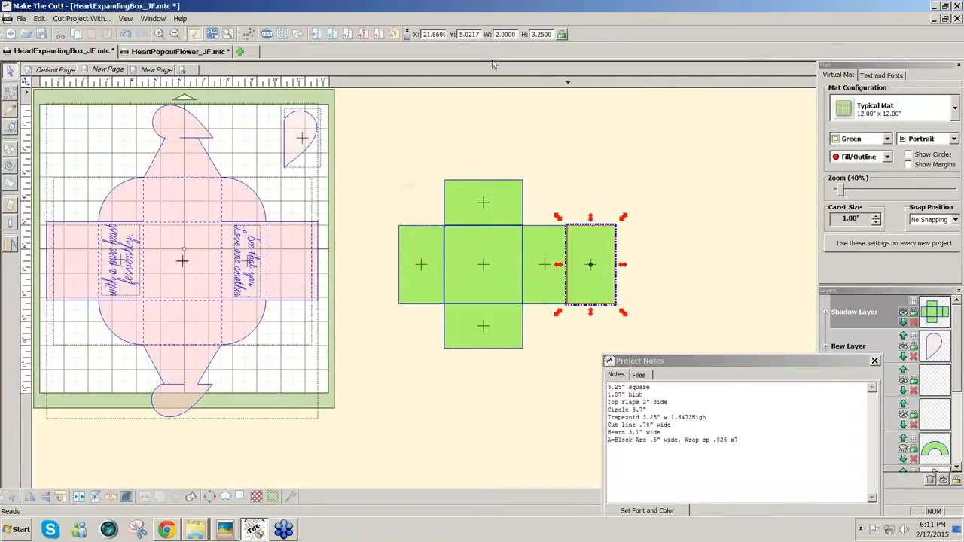
drag(658, 208, 380, 328)
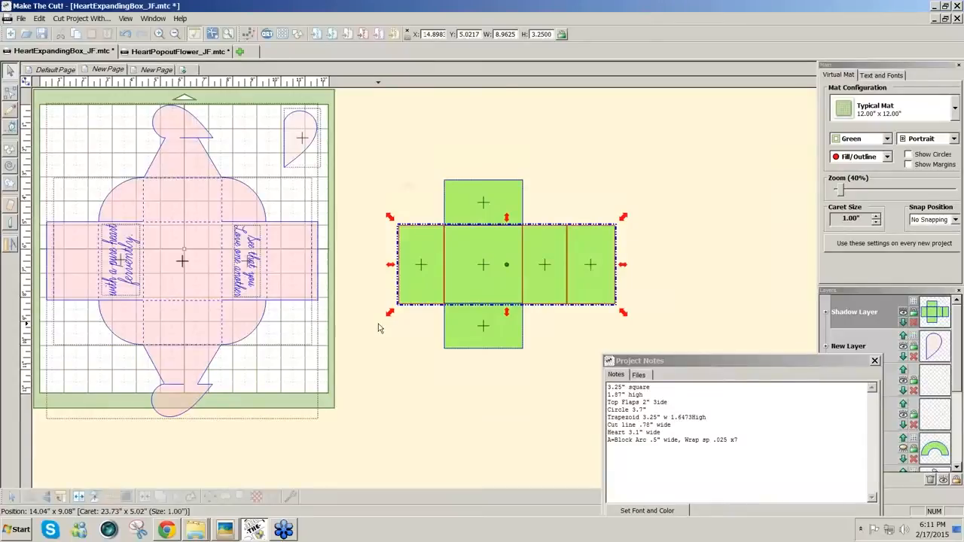
click(682, 308)
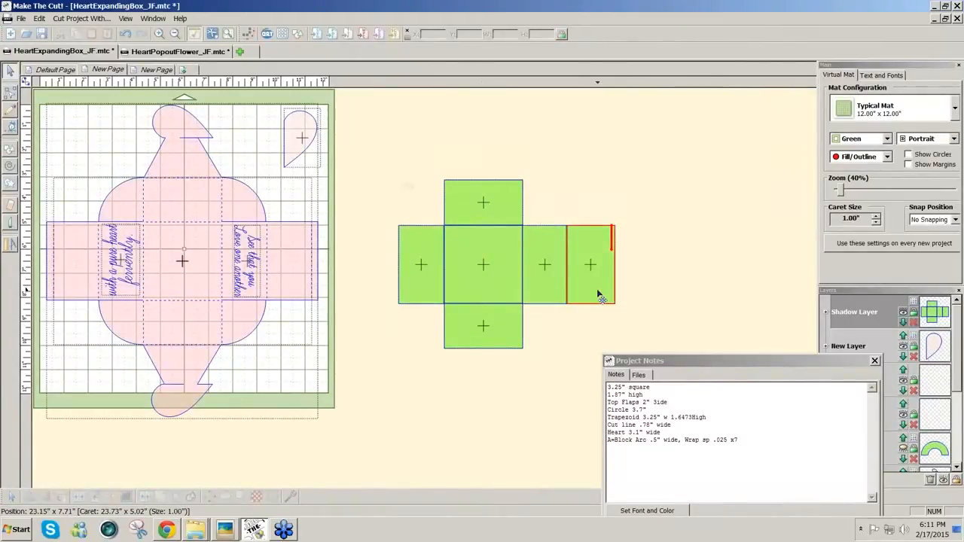
Nudge the 2-inch flap in small increments so its inner edge meets the right panel's outer edge.
click(600, 296)
click(660, 299)
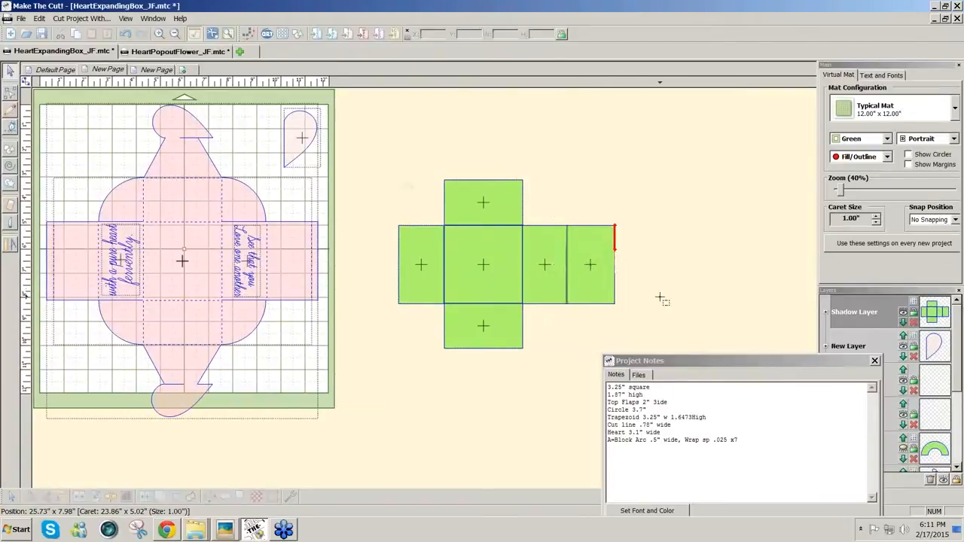
click(602, 296)
click(670, 305)
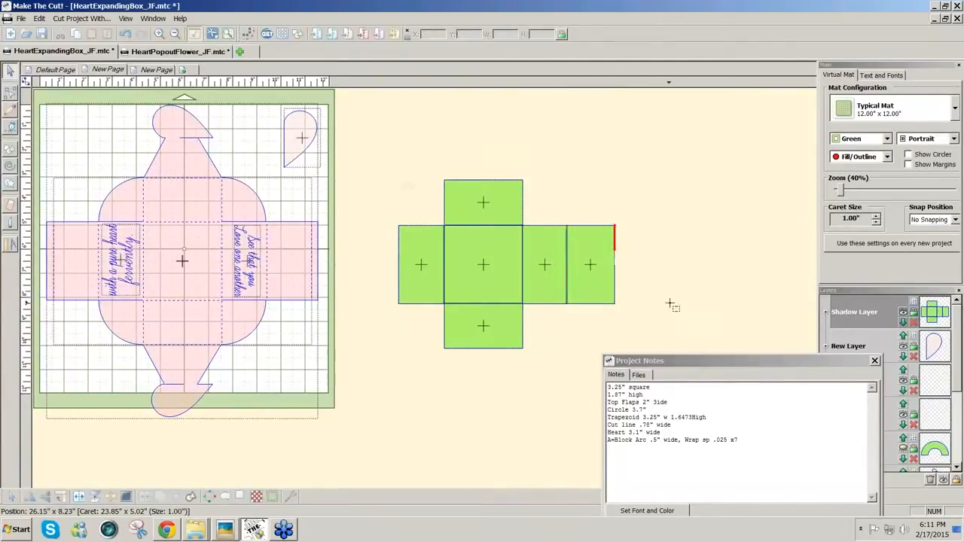
Duplicate the 2-inch flap against the left panel's outer edge and select the whole horizontal row of five shapes.
click(596, 293)
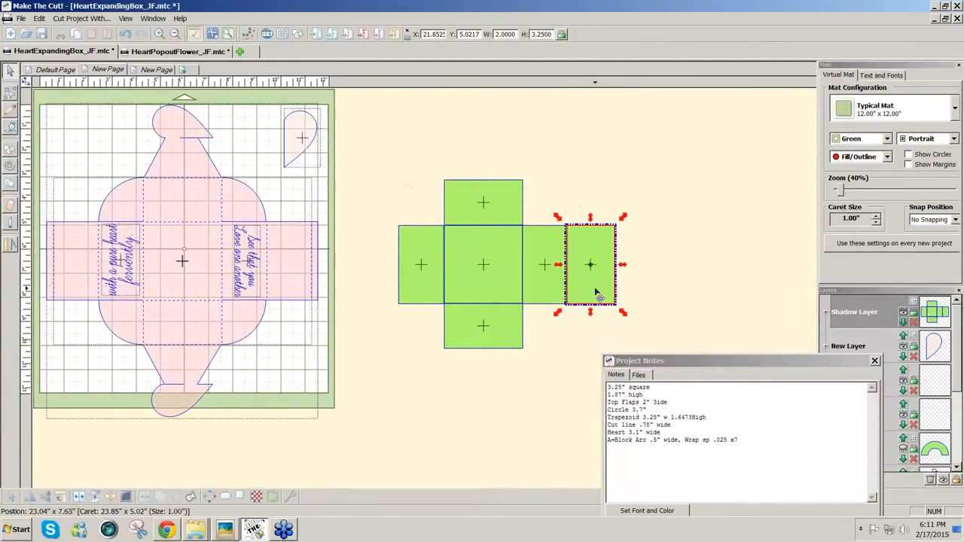
drag(595, 293, 380, 293)
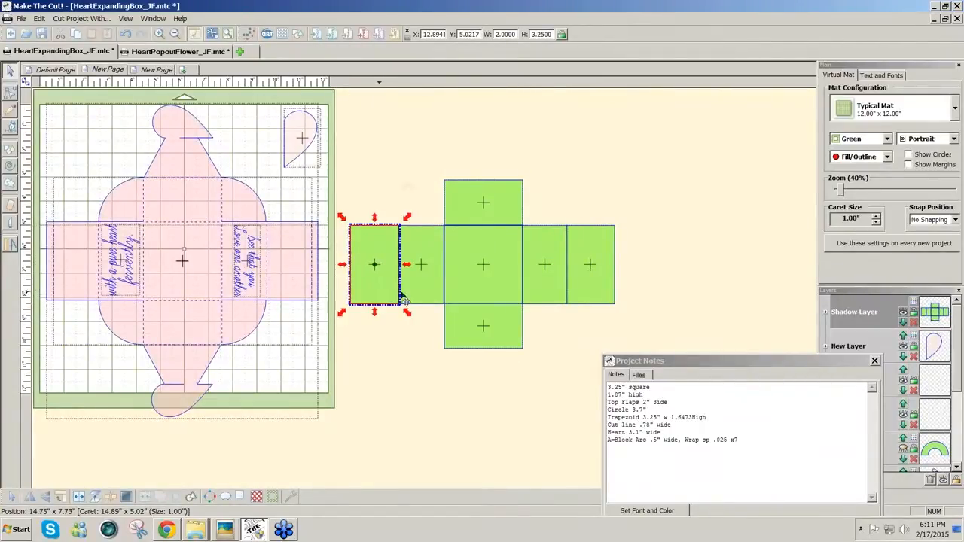
drag(667, 328, 300, 214)
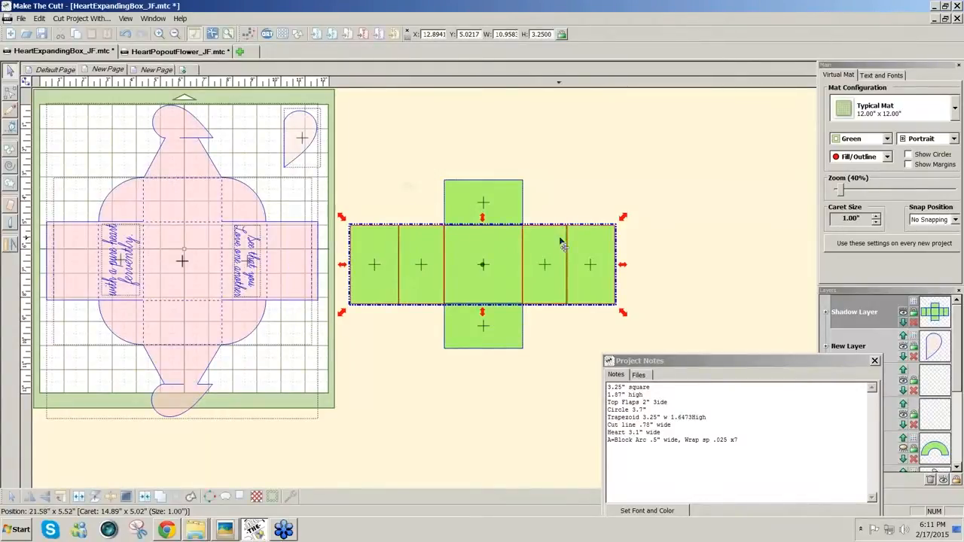
click(636, 259)
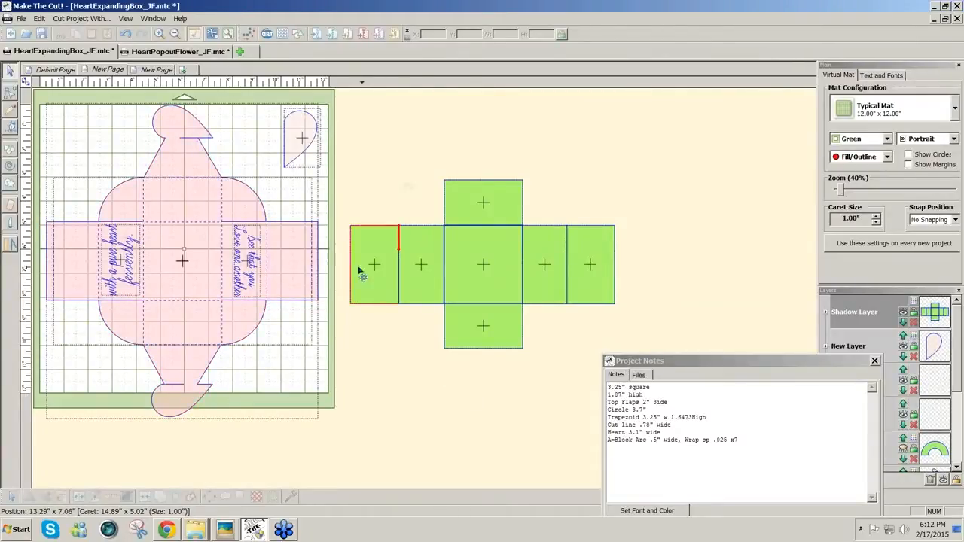
Add a generic circle from the basic shapes library and move it to the empty area beyond the right flap.
click(297, 35)
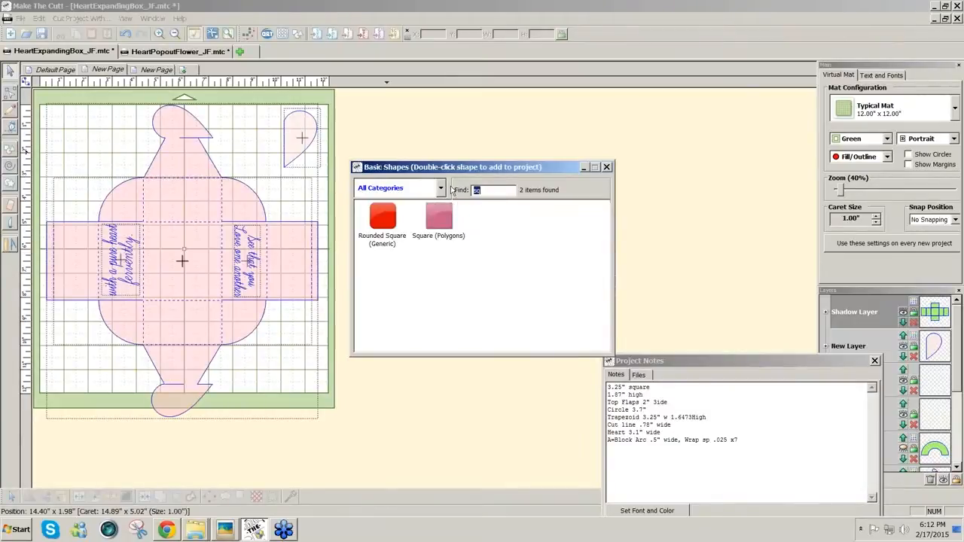
text(ci)
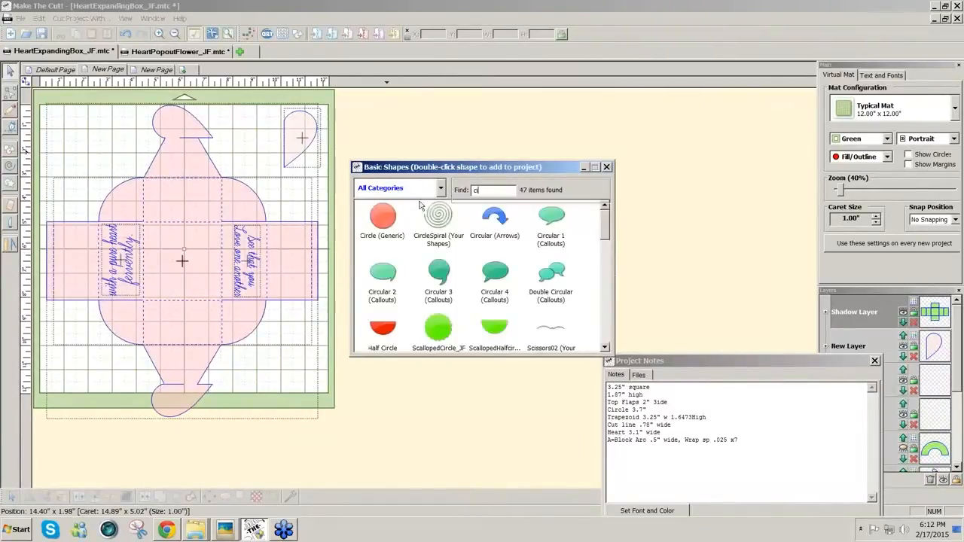
double_click(385, 218)
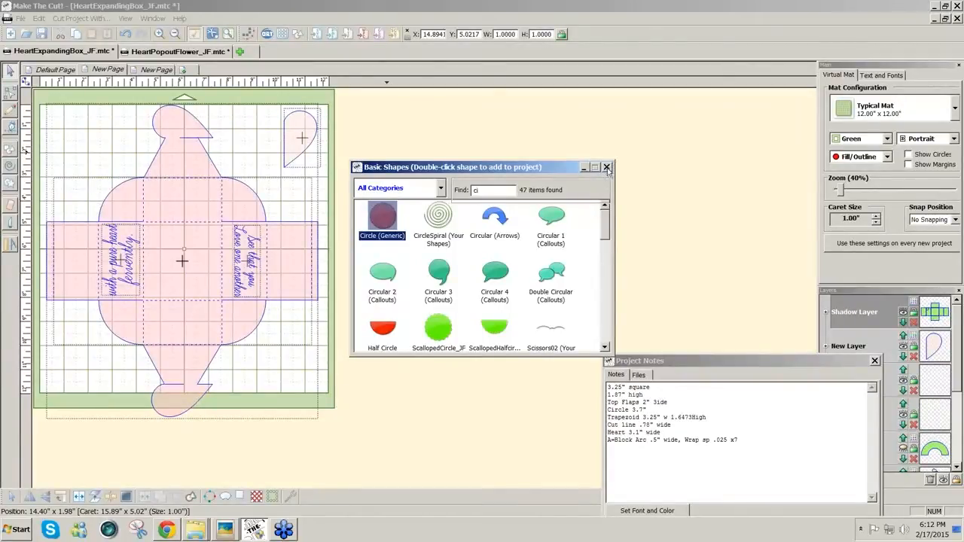
drag(500, 170, 601, 172)
click(705, 167)
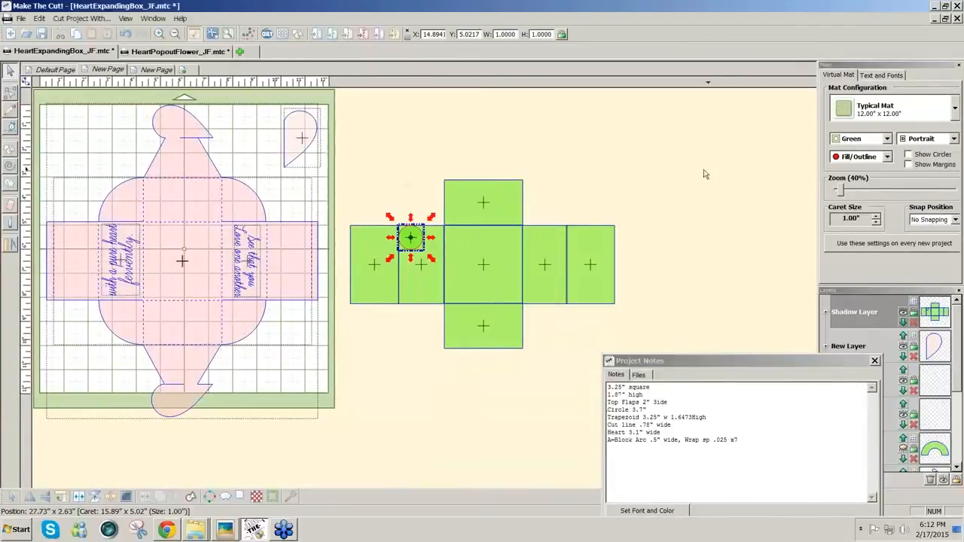
drag(412, 241, 703, 197)
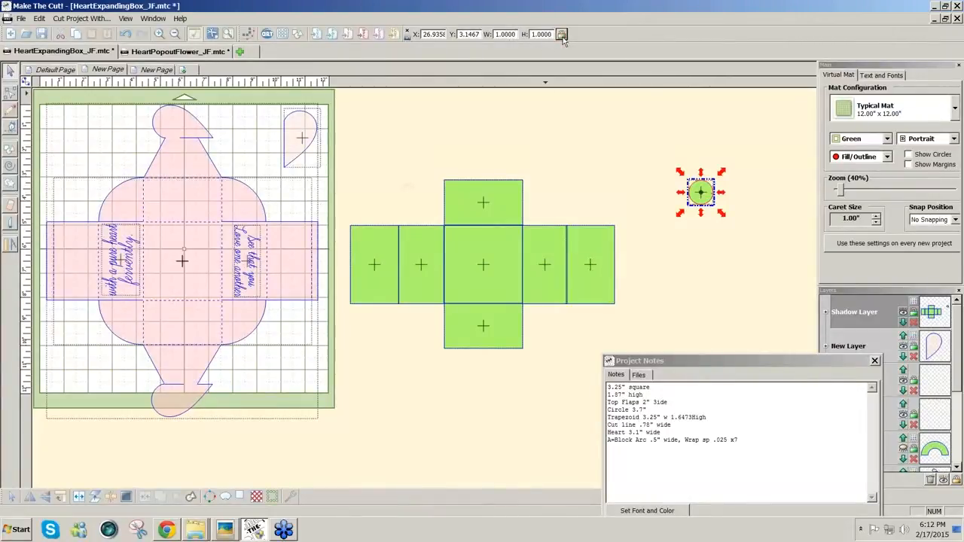
Set the circle's width to 3.7 inches with proportions locked and place it above the right panel and flap.
double_click(504, 34)
text(3.7)
key(Return)
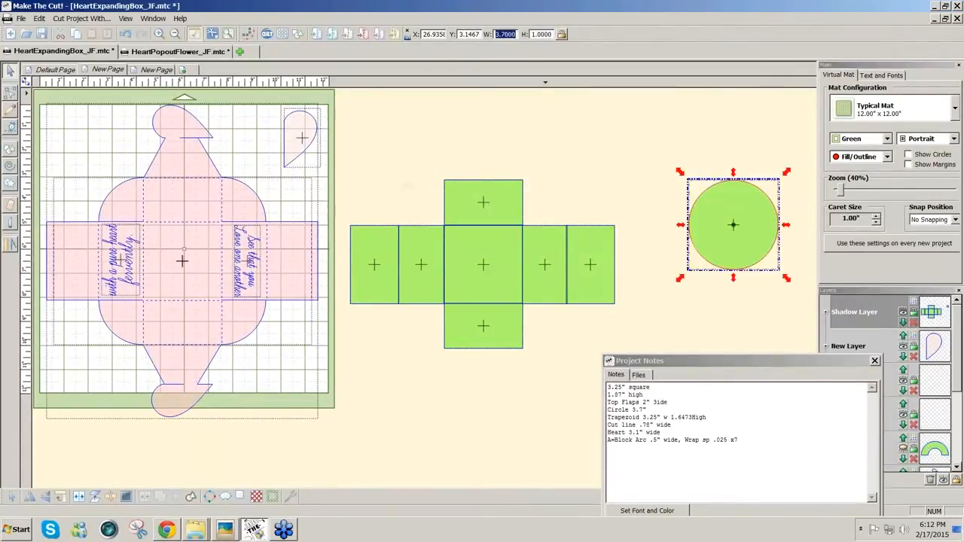
drag(728, 217, 578, 177)
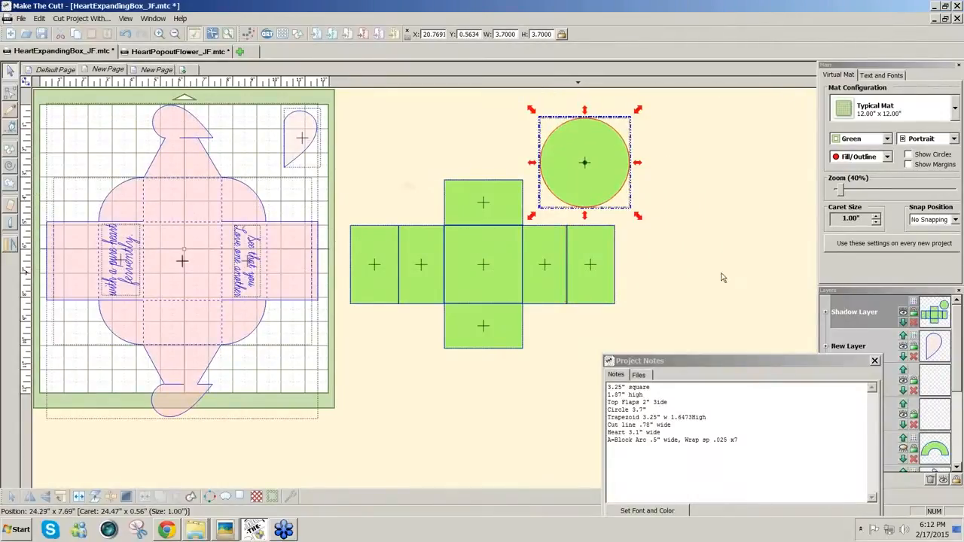
Frame the whole circle at 110% zoom with the Project Notes window moved clear of it.
key(F6)
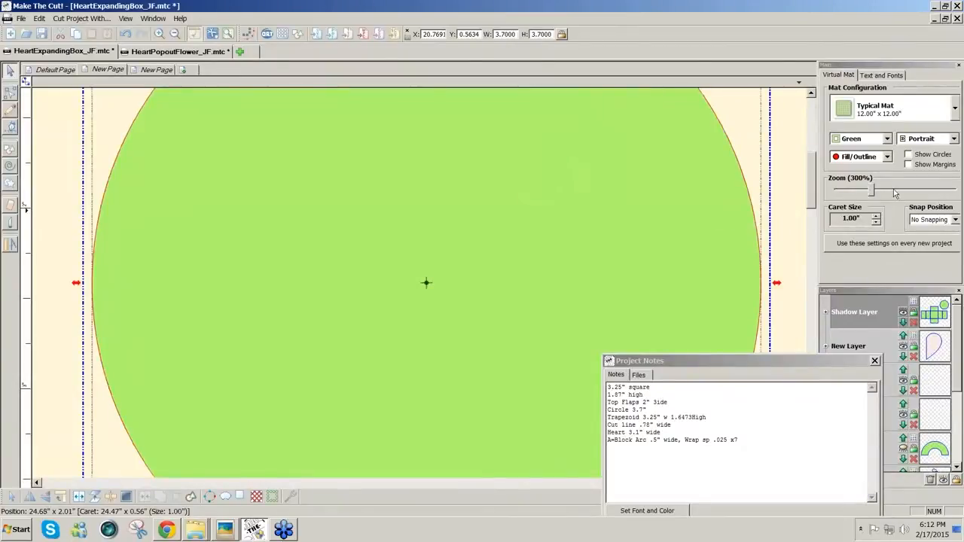
drag(871, 192, 856, 189)
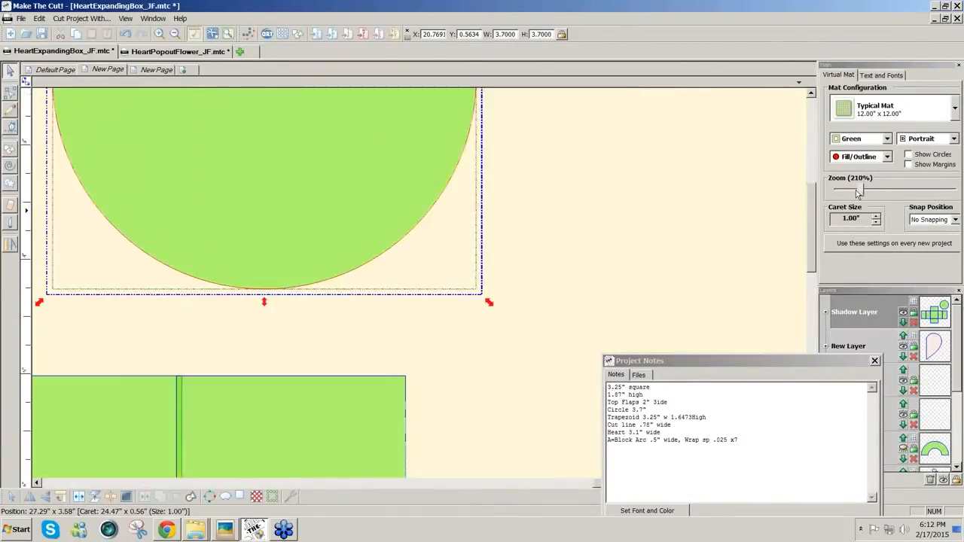
drag(812, 226, 811, 189)
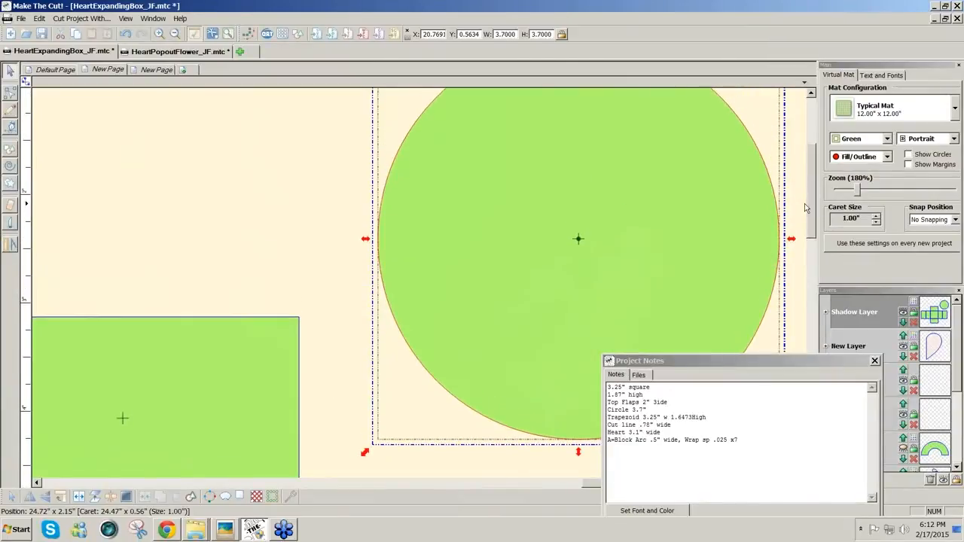
drag(760, 363, 198, 368)
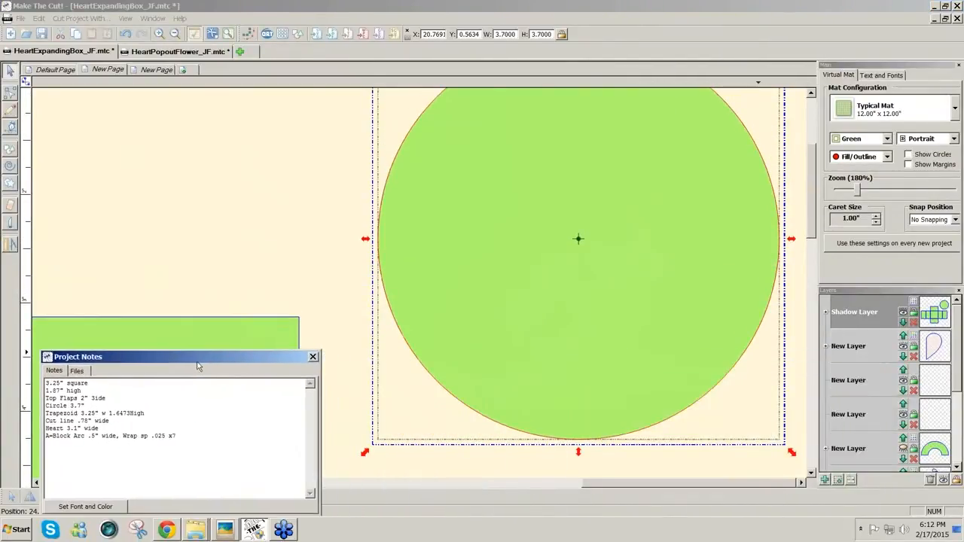
drag(864, 197, 848, 194)
drag(812, 232, 811, 181)
click(399, 165)
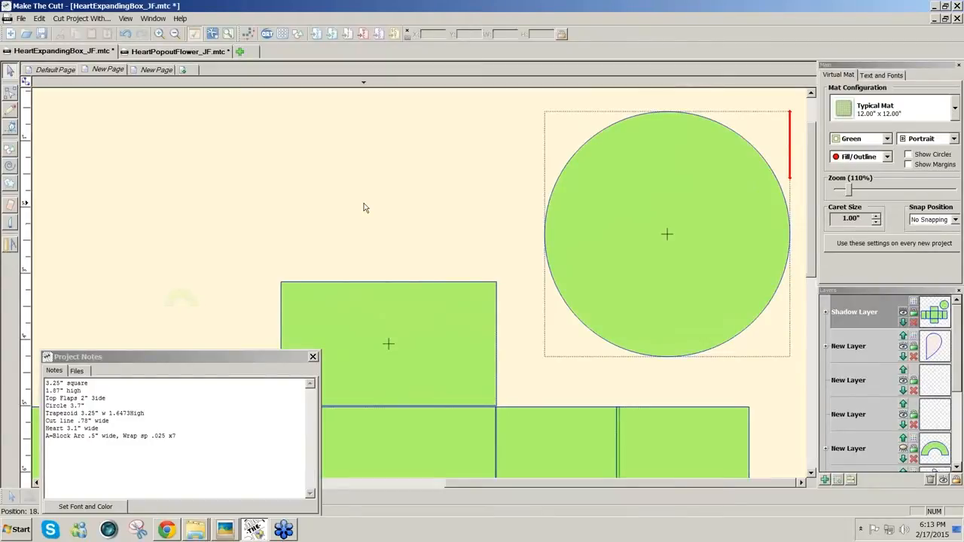
Try cutting the circle into quarters with one vertical and one horizontal knife cut, and undo both cuts.
click(10, 224)
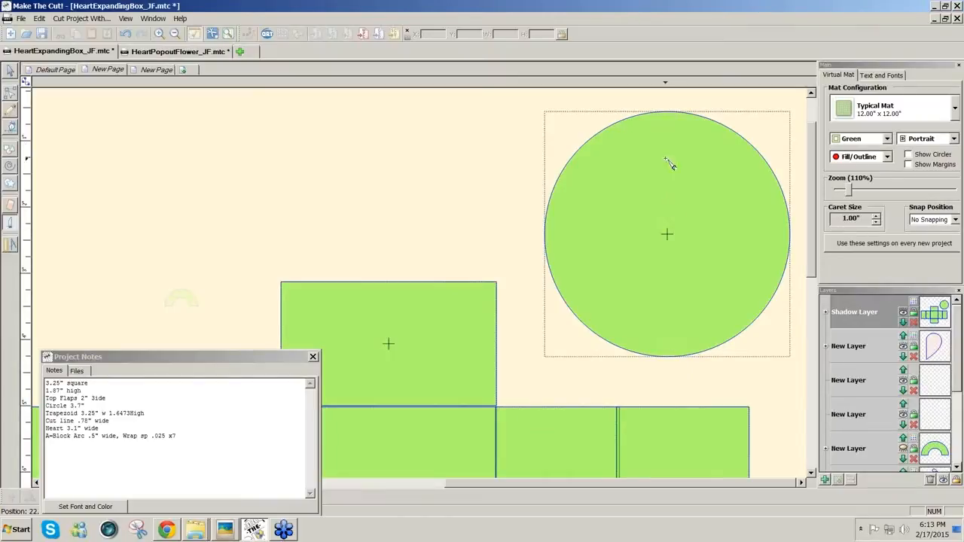
drag(667, 107, 674, 374)
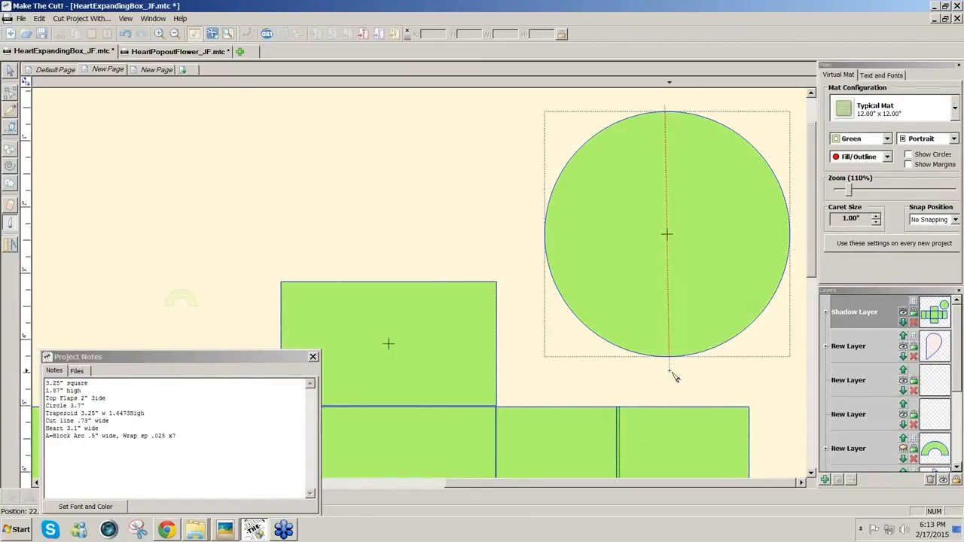
drag(674, 376, 674, 377)
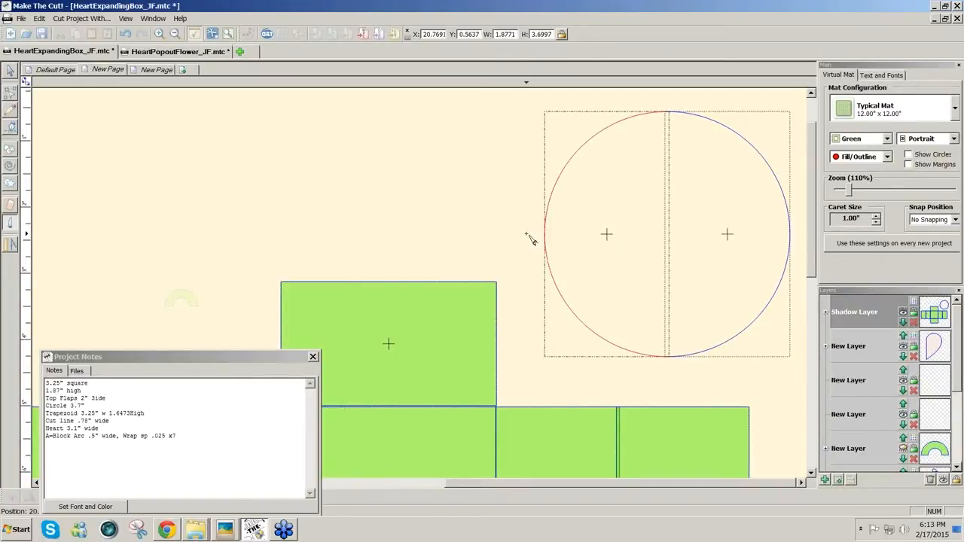
drag(527, 234, 800, 235)
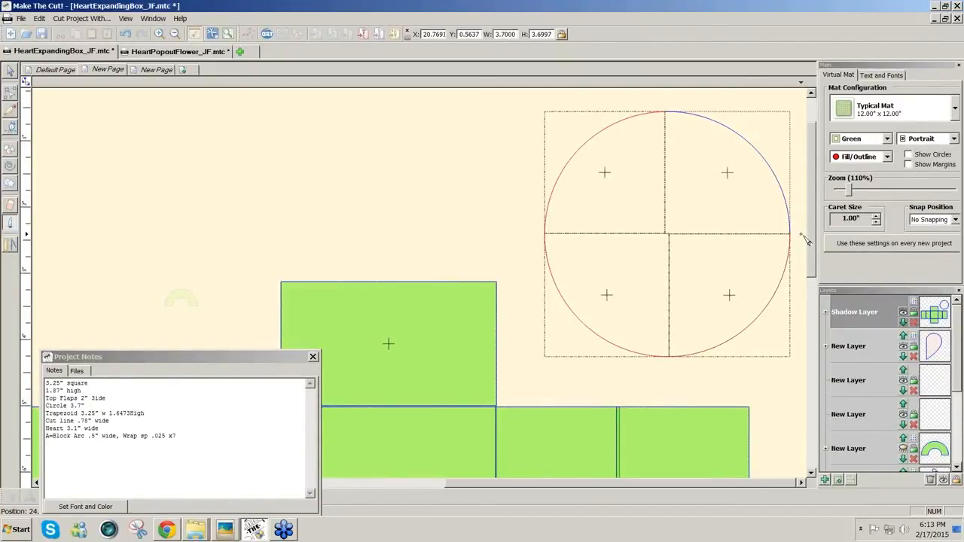
key(ctrl+z)
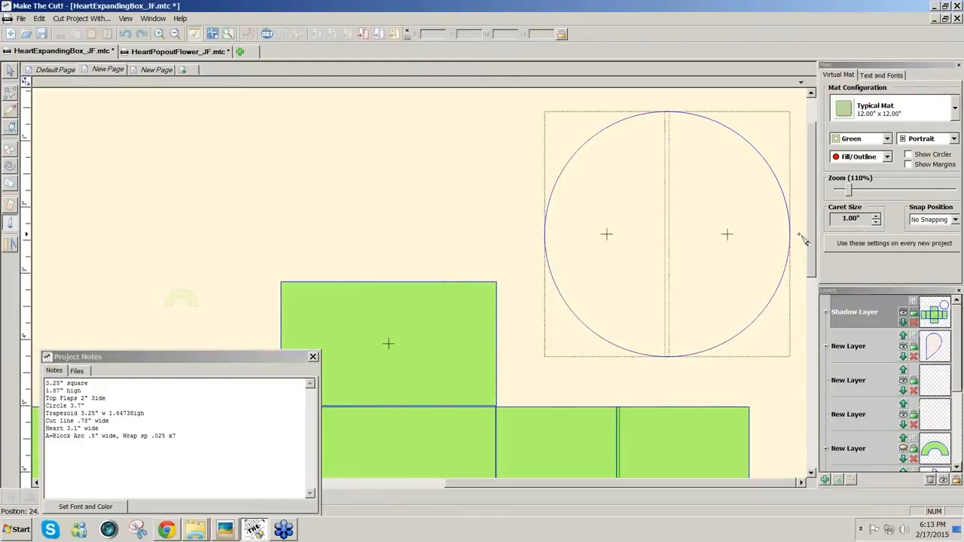
key(ctrl+z)
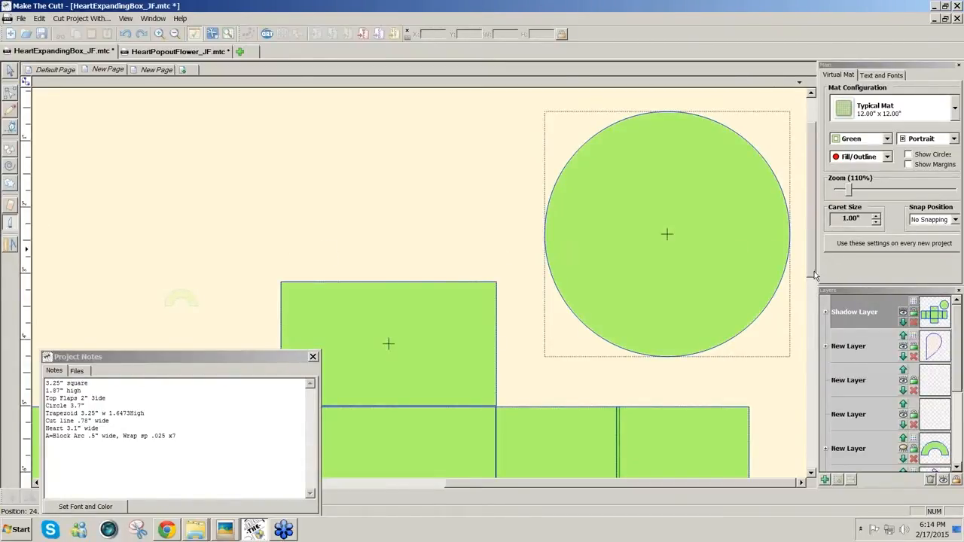
Delete the upper-left arc segment of the 3.7-inch circle in node editing.
drag(814, 271, 813, 269)
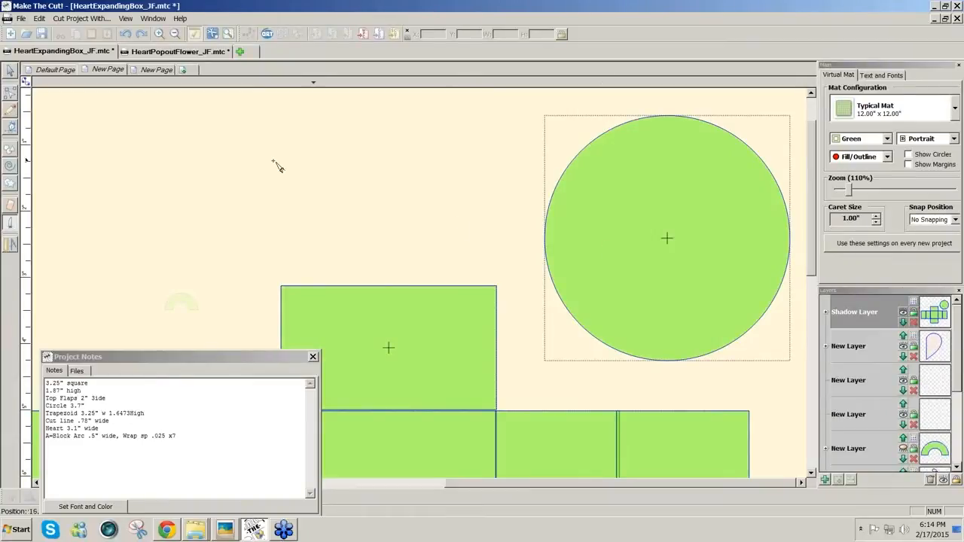
click(10, 69)
click(576, 280)
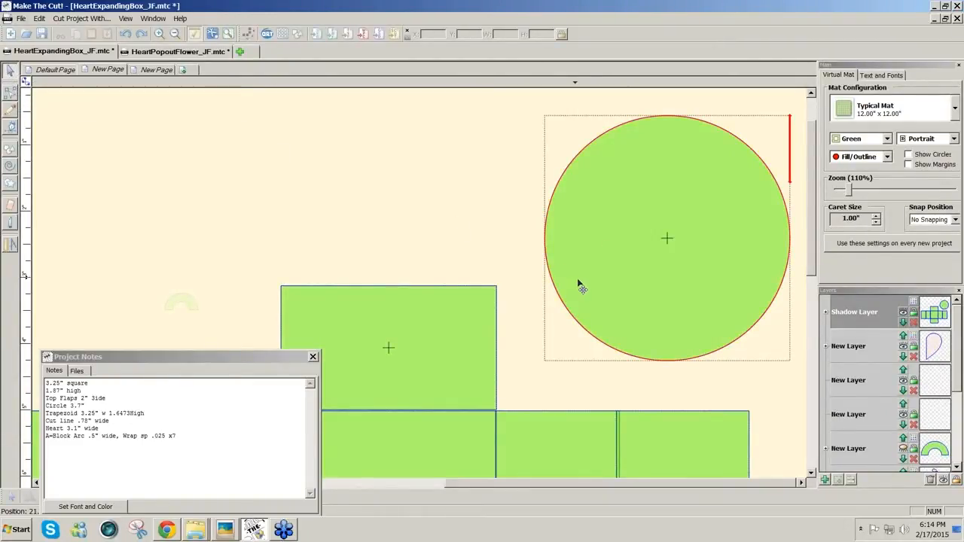
click(584, 290)
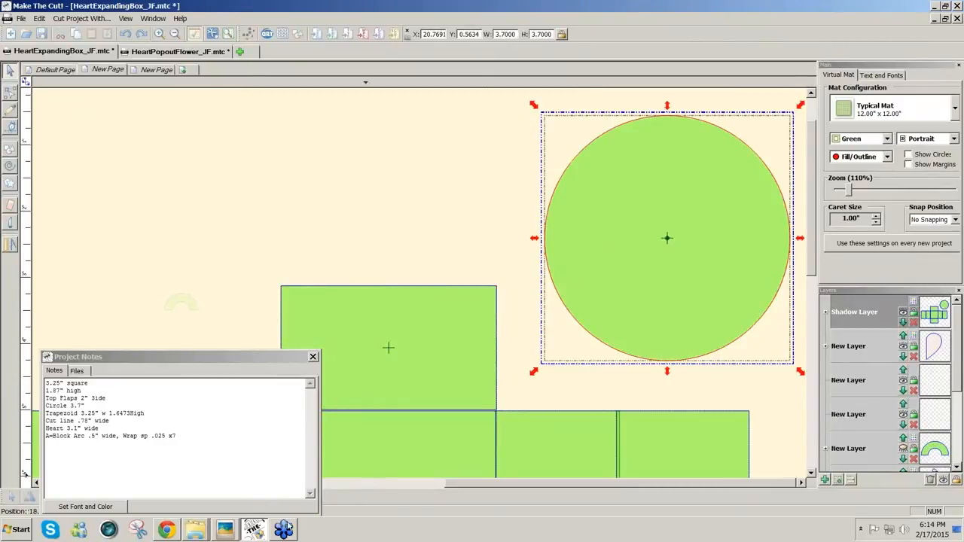
click(11, 96)
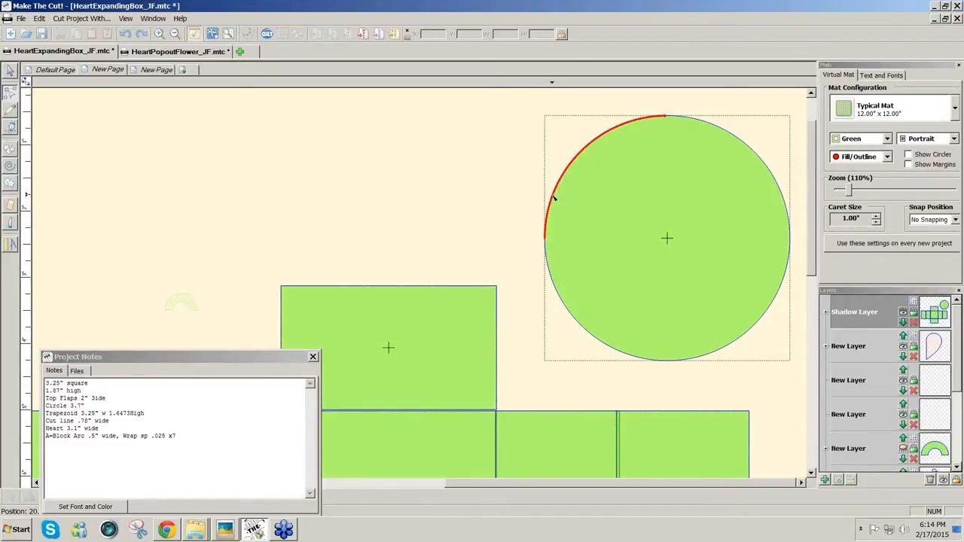
click(553, 197)
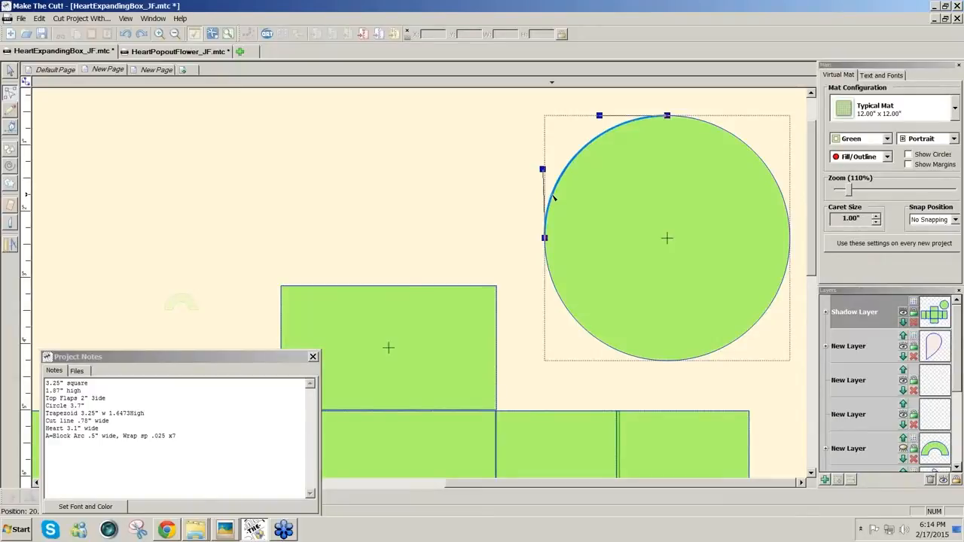
key(Delete)
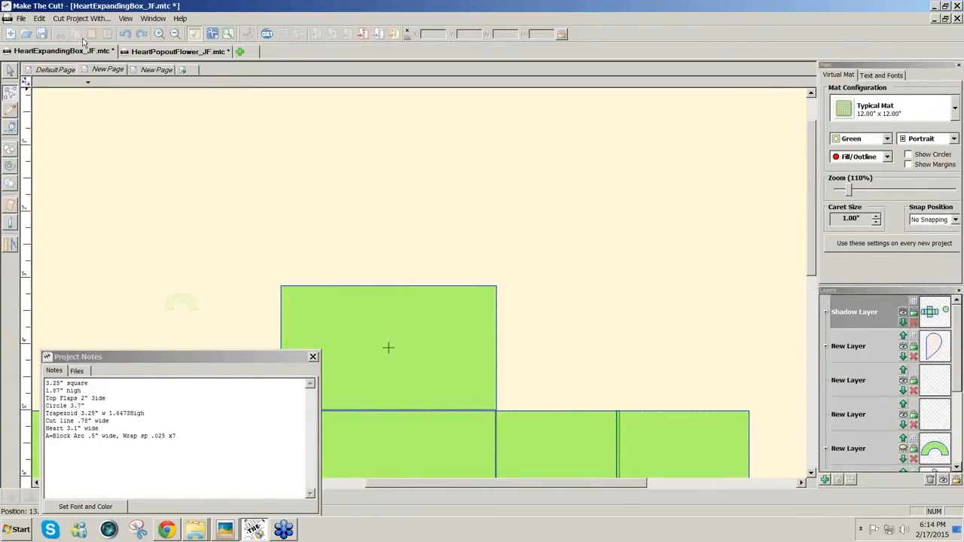
Undo the arc segment deletion and break the 3.7-inch circle at its left and top nodes.
click(125, 33)
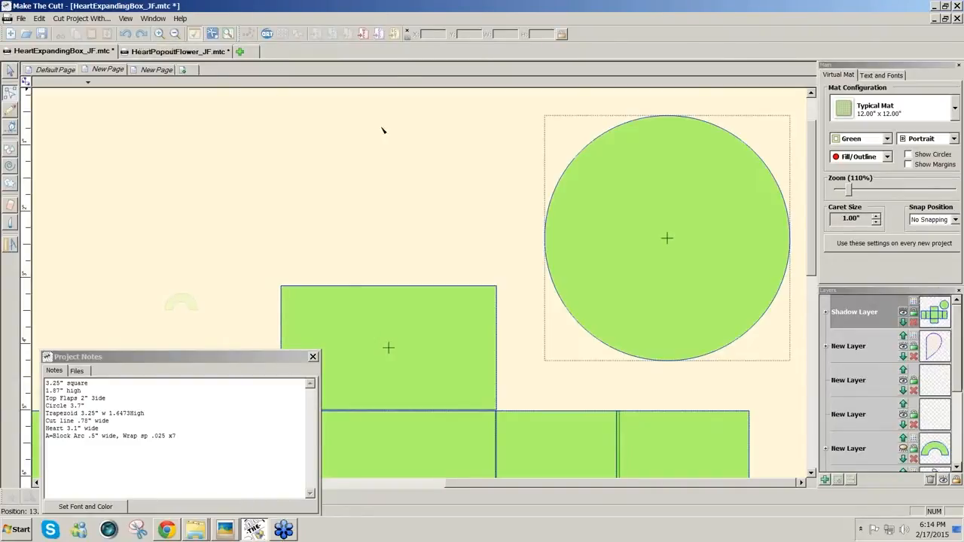
click(544, 229)
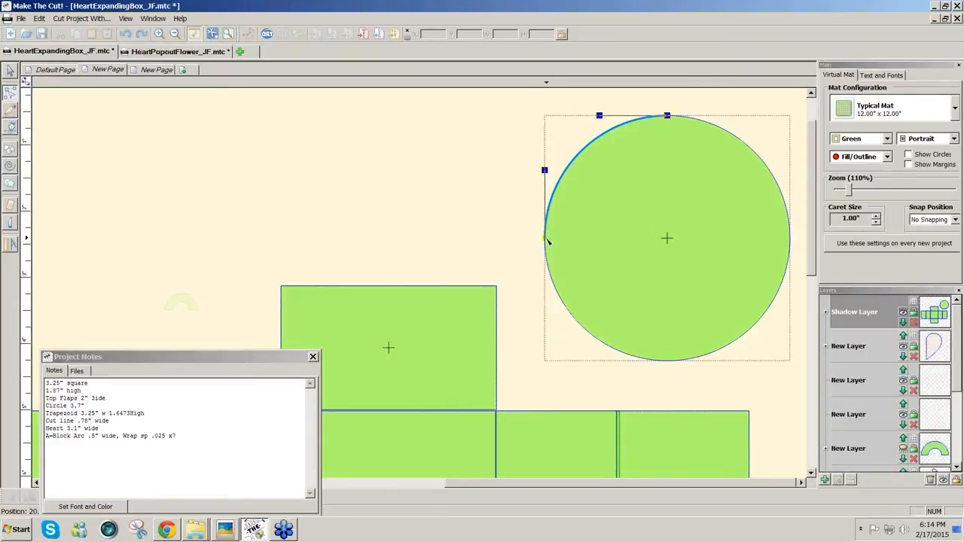
right_click(546, 241)
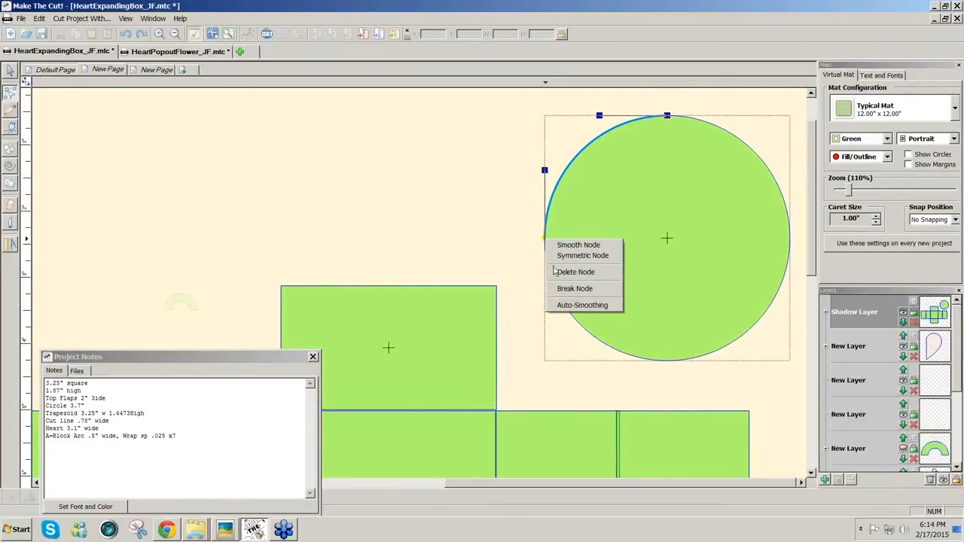
click(568, 290)
click(664, 119)
right_click(666, 117)
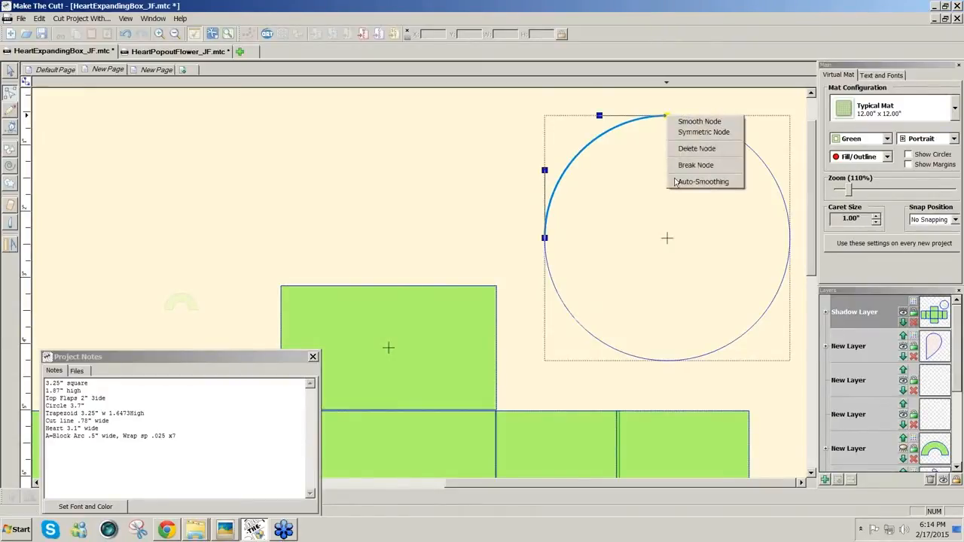
click(694, 165)
Break the circle at its right and bottom nodes.
click(790, 238)
right_click(790, 238)
click(807, 290)
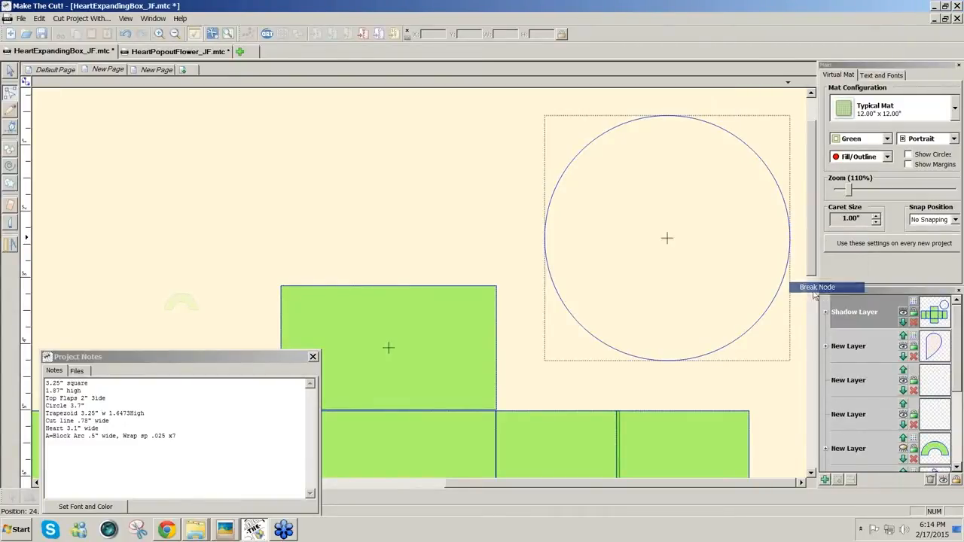
click(670, 361)
right_click(671, 361)
click(685, 411)
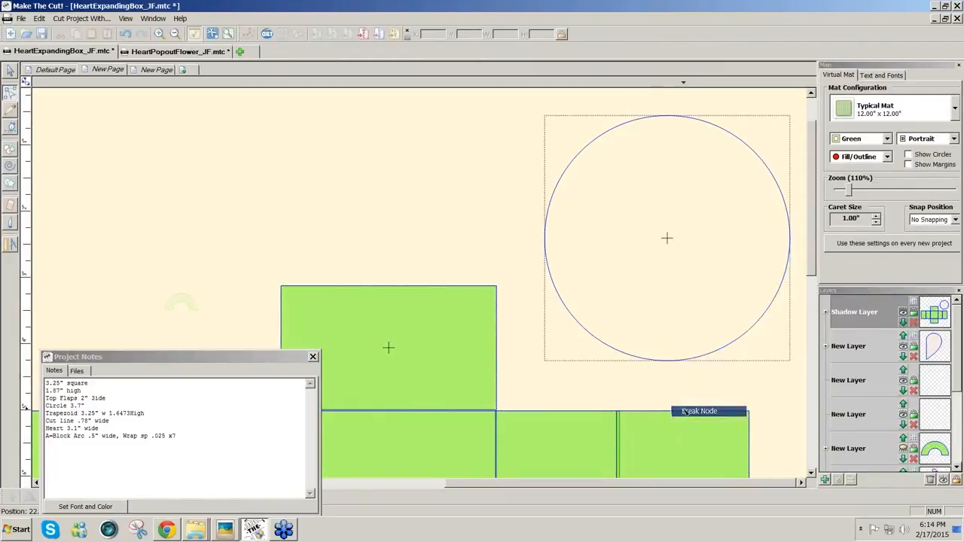
Split the broken circle into four separate quarter arcs and move the Project Notes window clear of the work area.
drag(812, 266, 812, 272)
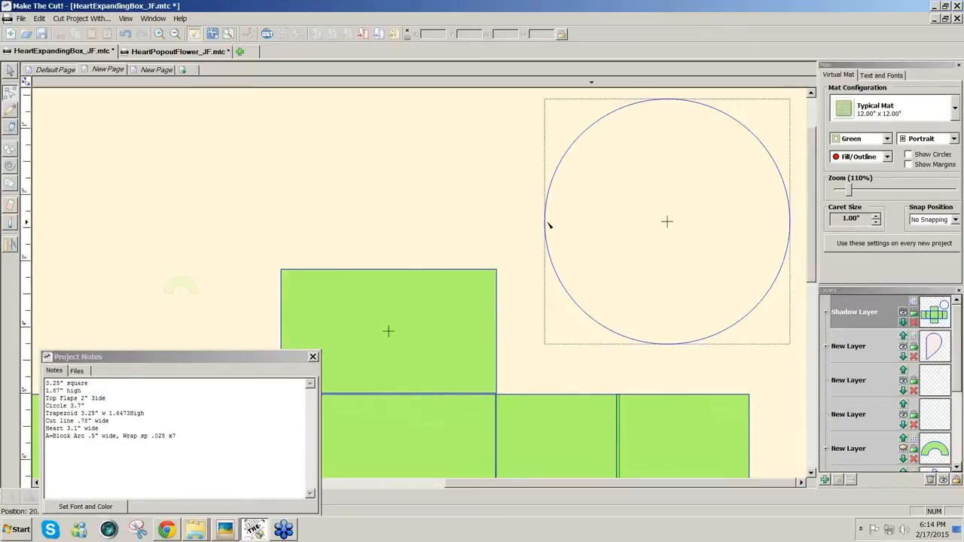
click(11, 73)
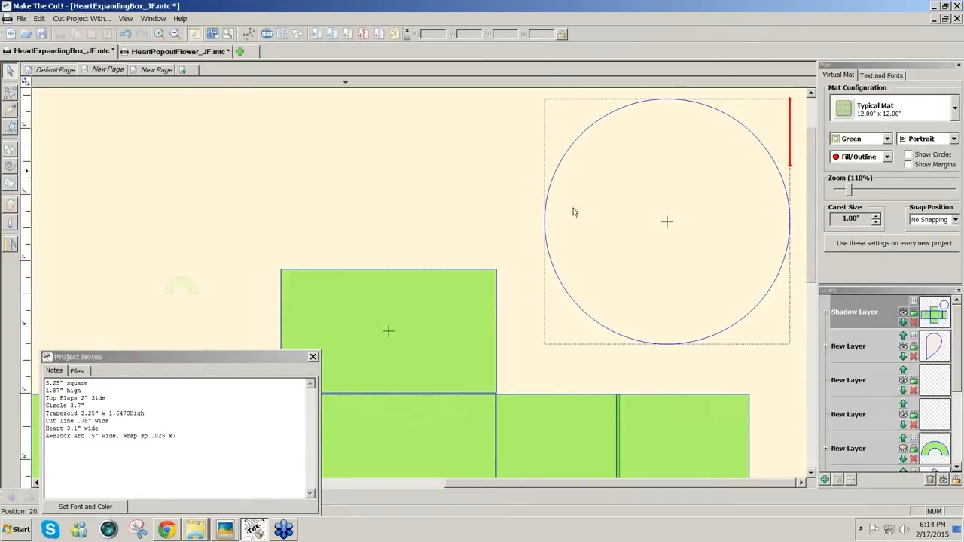
click(549, 249)
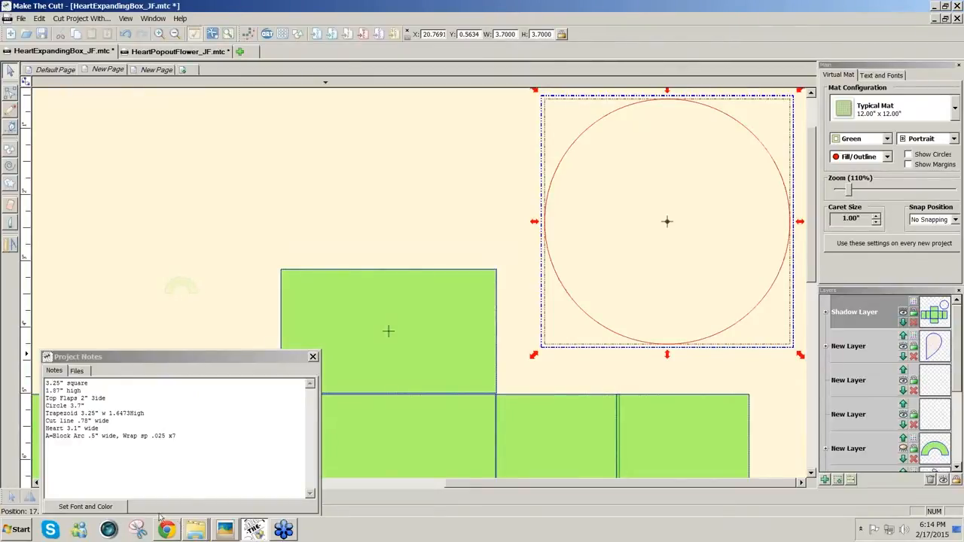
drag(113, 356, 152, 144)
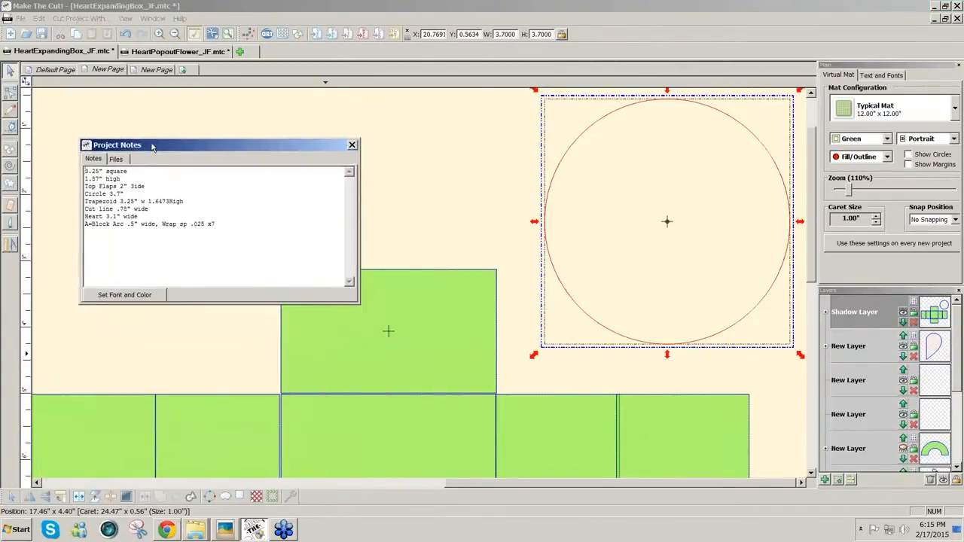
click(78, 499)
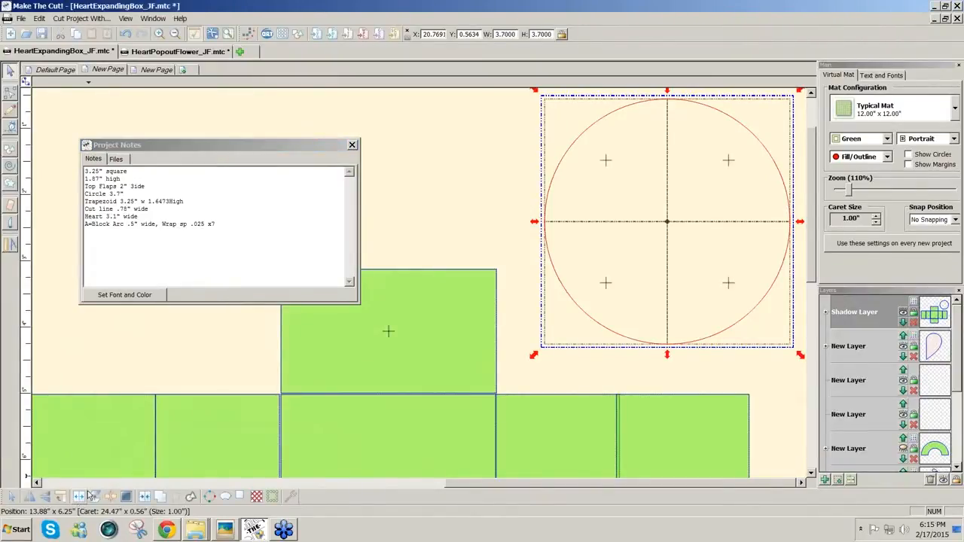
drag(236, 146, 212, 264)
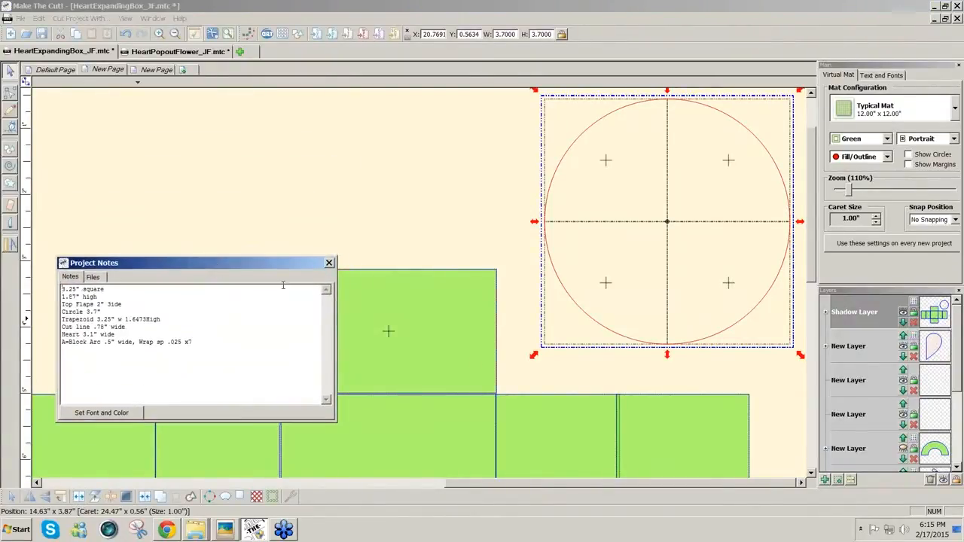
click(463, 488)
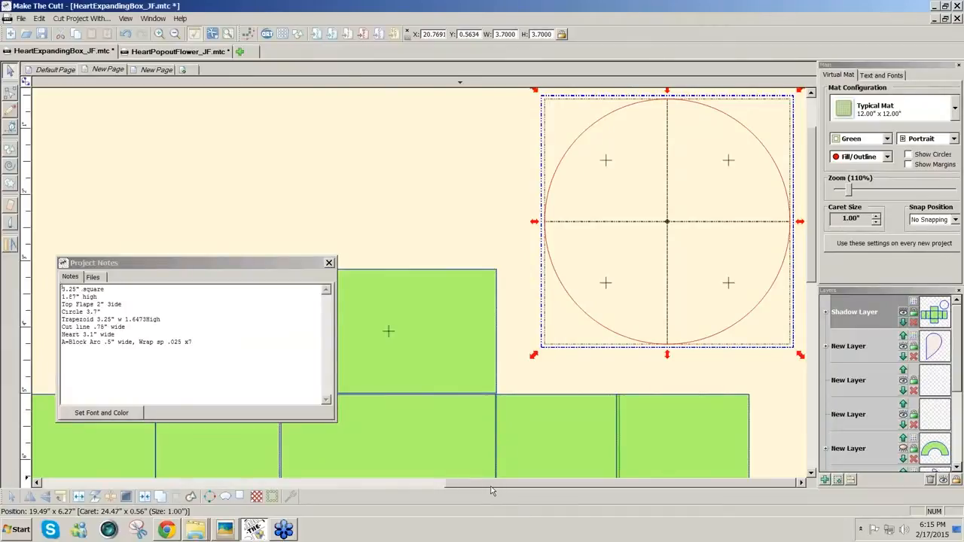
drag(252, 264, 223, 105)
Pull the four quarter arcs apart from one another.
click(592, 211)
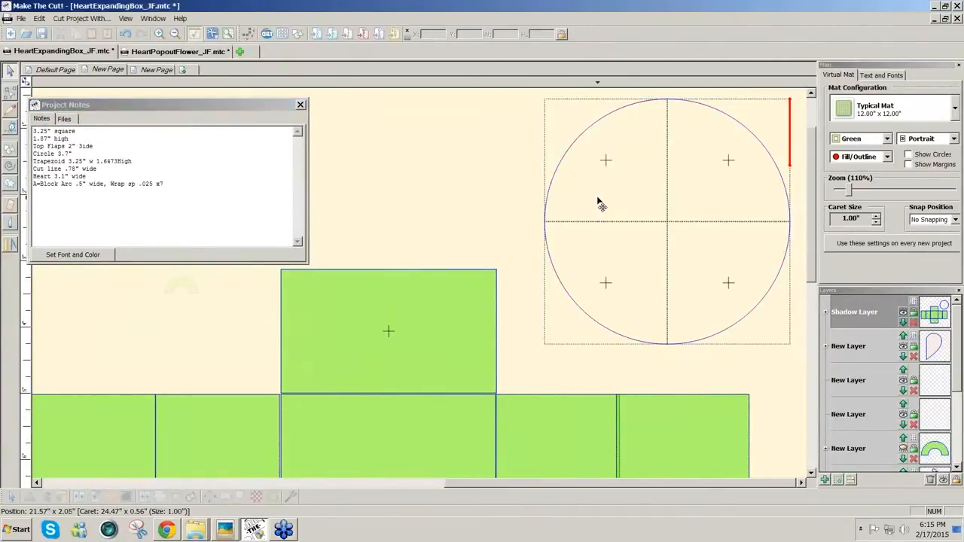
drag(601, 205, 534, 187)
drag(573, 247, 562, 277)
drag(685, 271, 730, 293)
drag(727, 202, 729, 198)
Nudge the upper panel down and the left panel right so their edges meet the central square.
drag(812, 221, 812, 252)
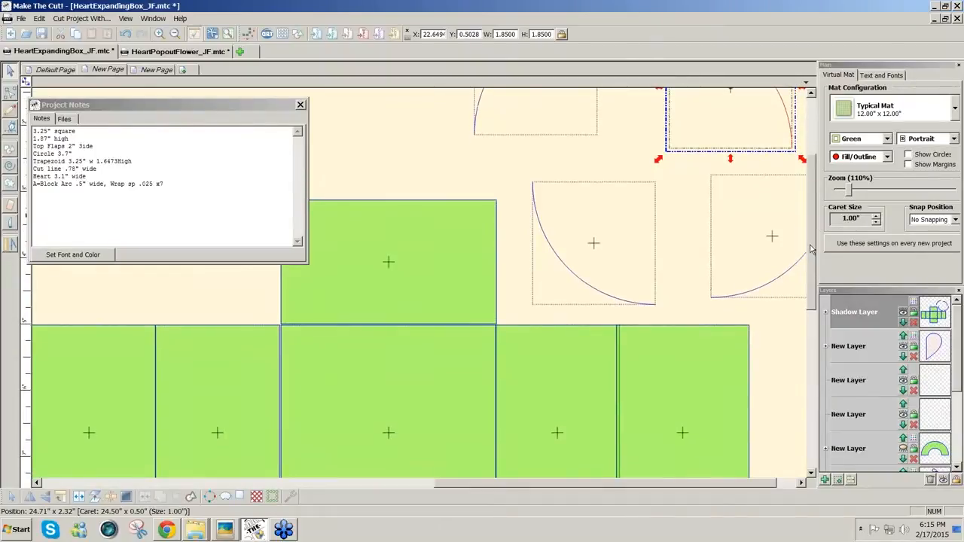
click(420, 286)
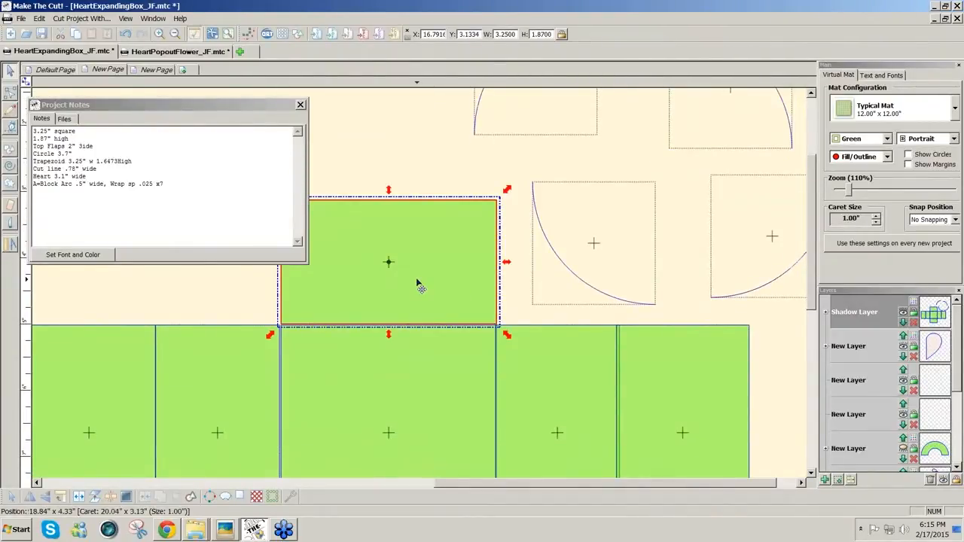
key(Down)
key(Down)
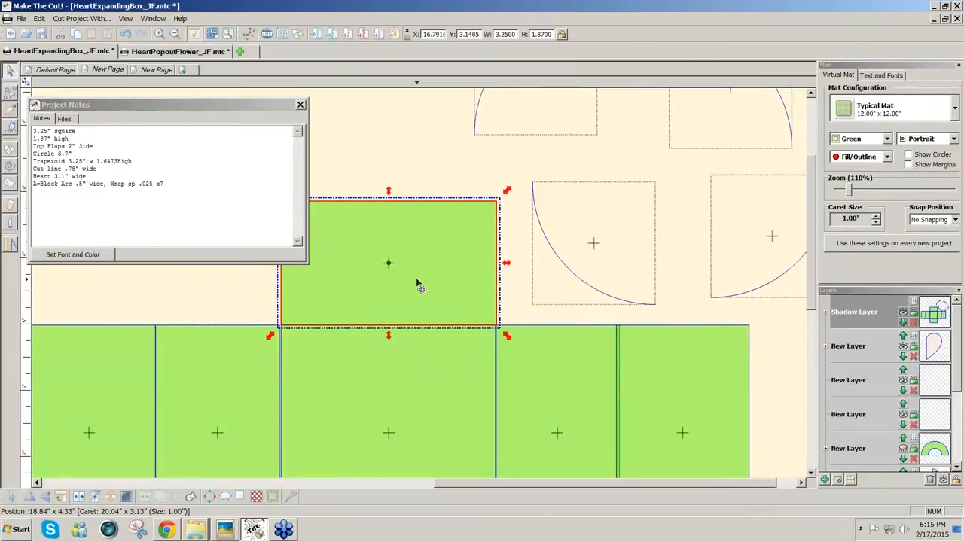
click(253, 409)
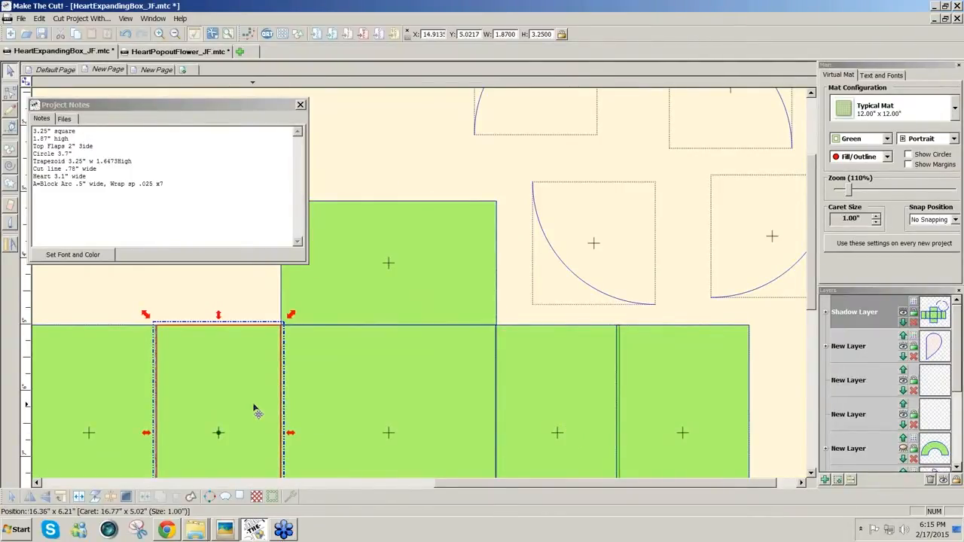
Nudge the right and left outer flaps to the right so their edges line up with the adjoining panels.
click(701, 414)
key(Right)
key(Right)
key(Right)
key(Right)
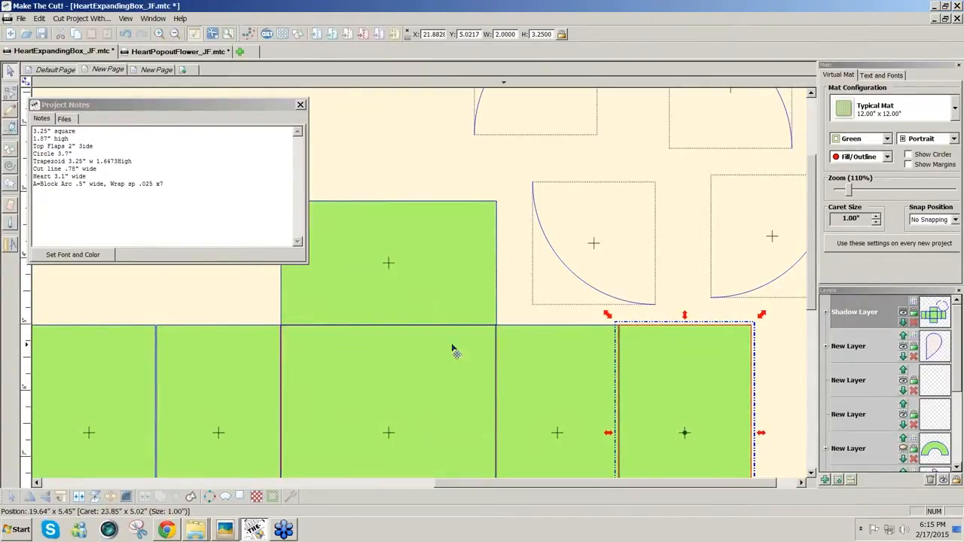
click(435, 314)
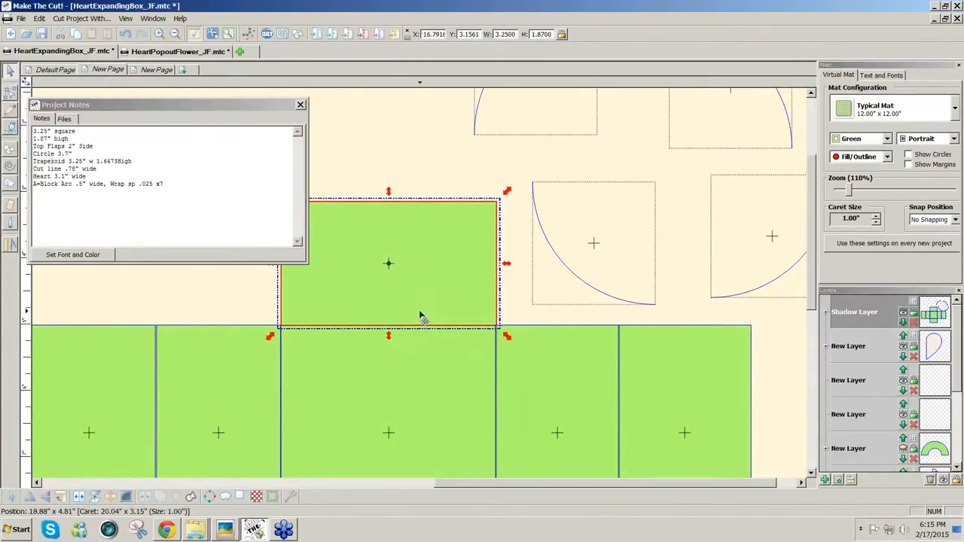
click(134, 391)
key(Right)
key(Right)
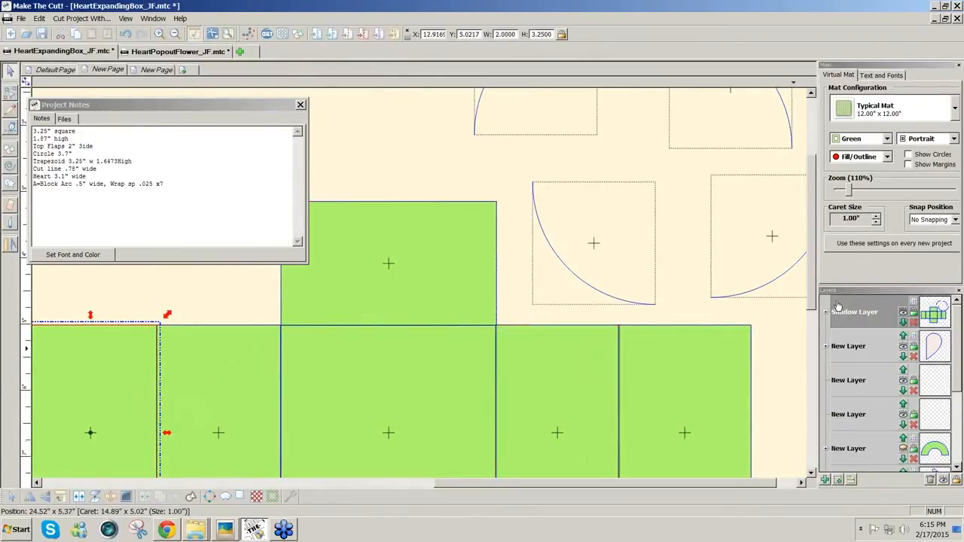
Fit the four quarter arcs into the matching corners between the box's side, upper and lower panels.
scroll(813, 306, down, 5)
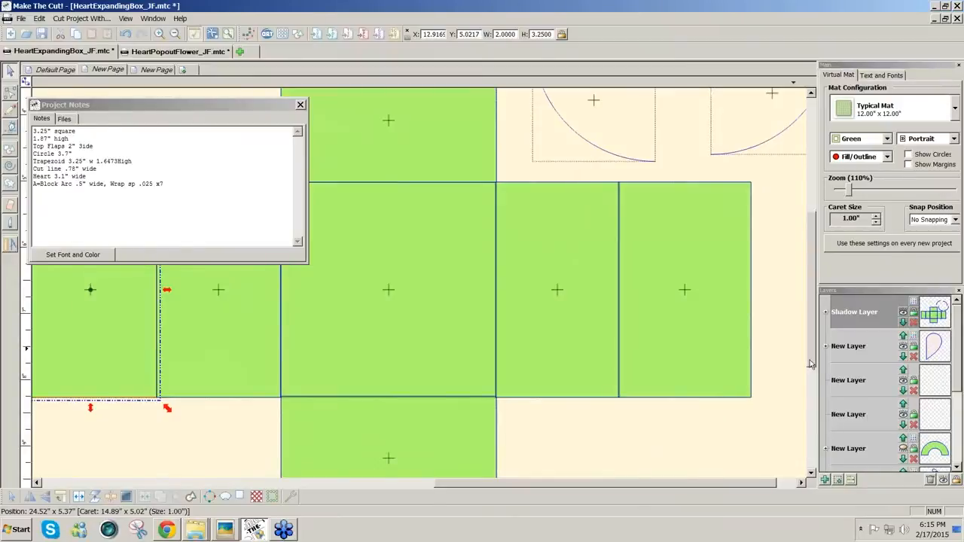
drag(775, 145, 556, 509)
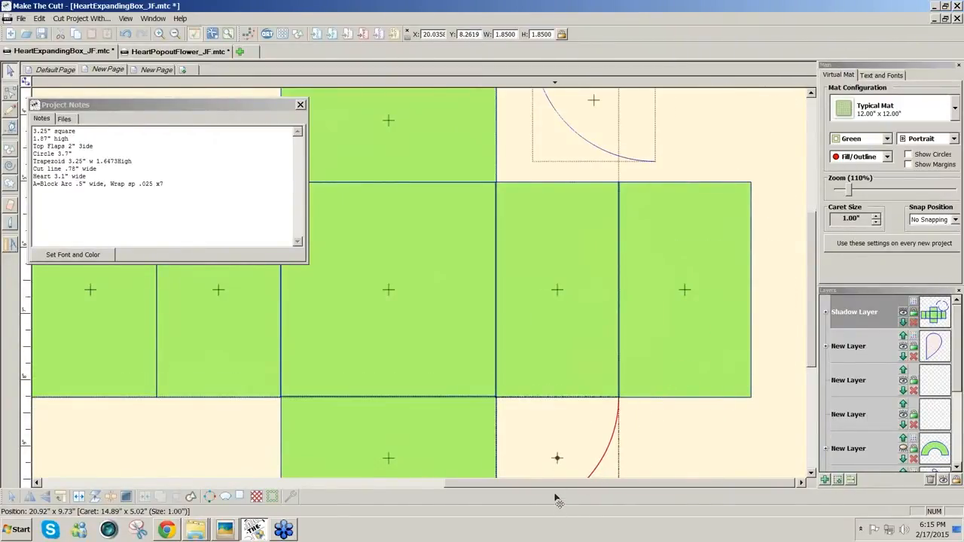
drag(613, 157, 224, 501)
drag(813, 310, 818, 241)
drag(769, 151, 636, 329)
drag(612, 136, 295, 319)
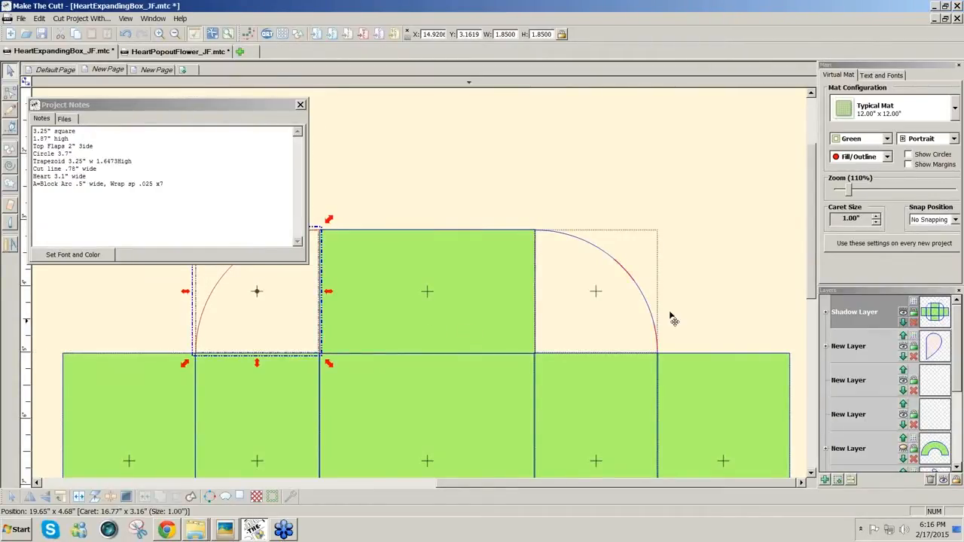
Find the Trapezoid polygon in the basic shapes library and add it to the page.
click(811, 283)
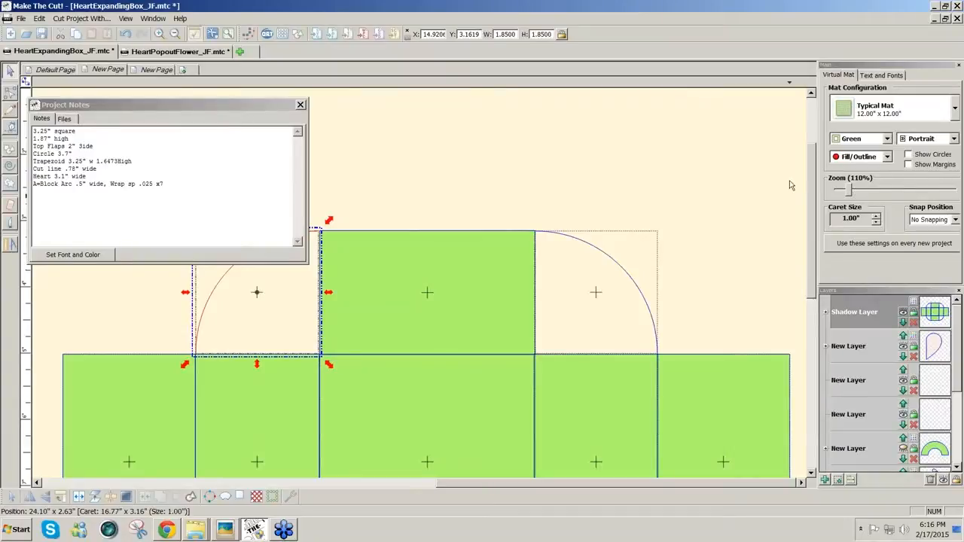
drag(812, 201, 812, 168)
click(298, 34)
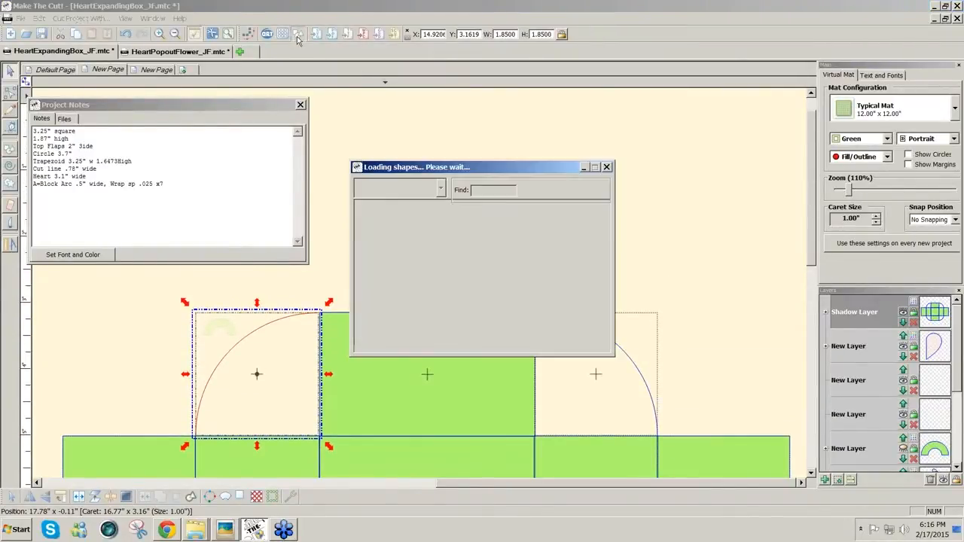
text(tr)
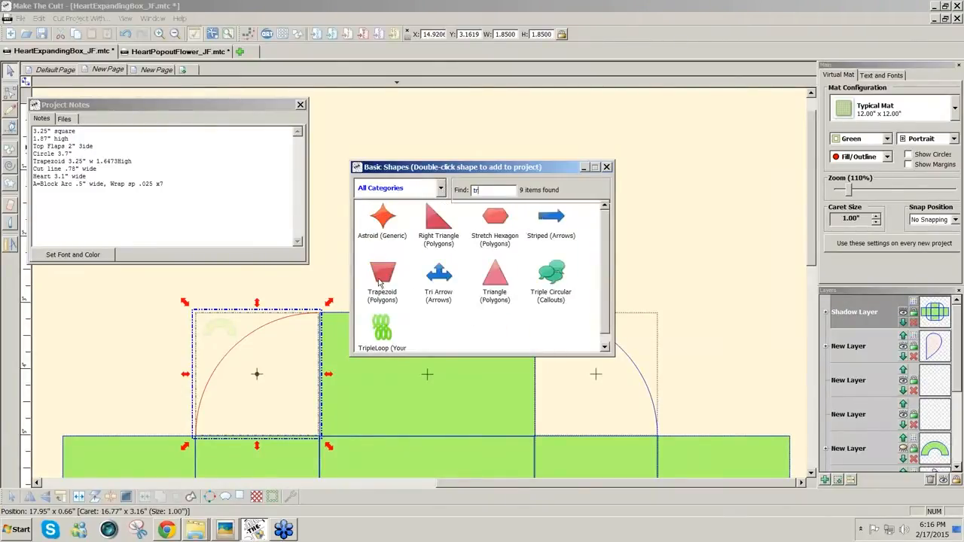
double_click(380, 283)
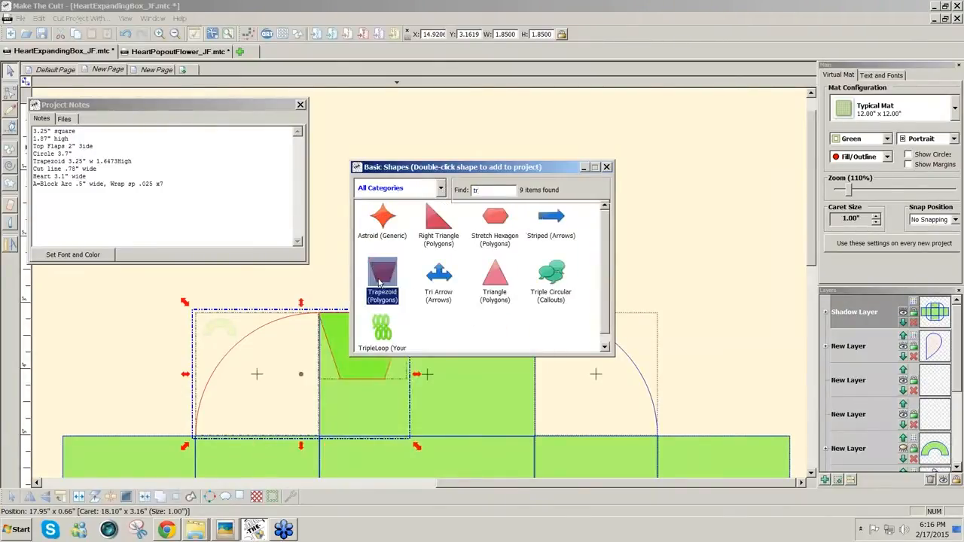
click(606, 166)
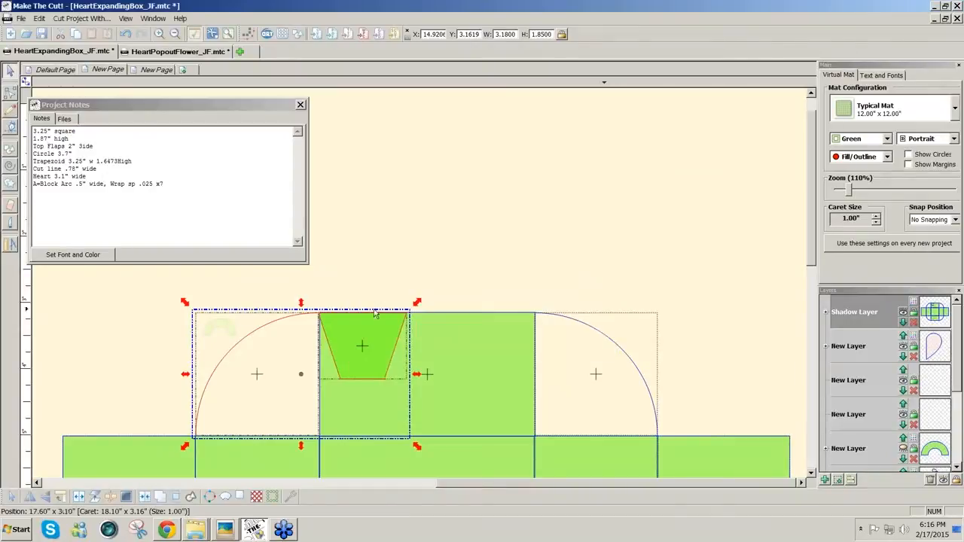
Flip the trapezoid vertically, place it above the upper panel, and flip the upper-left quarter arc back to its original orientation.
click(45, 496)
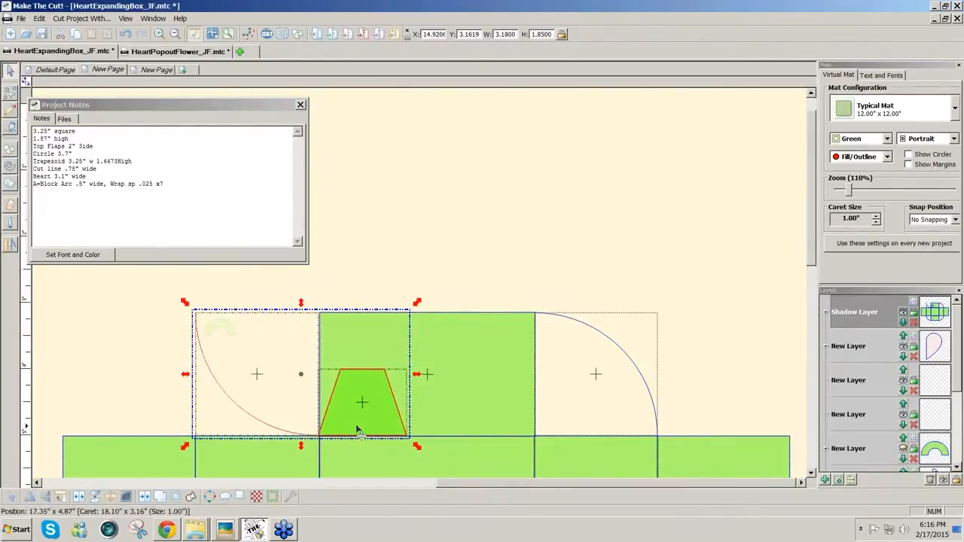
click(781, 376)
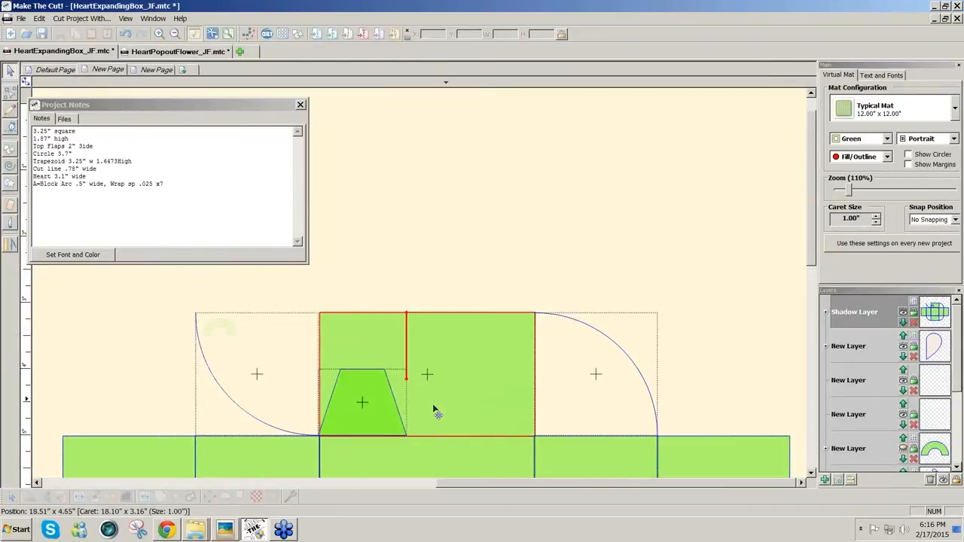
drag(387, 410, 555, 210)
click(222, 390)
click(44, 500)
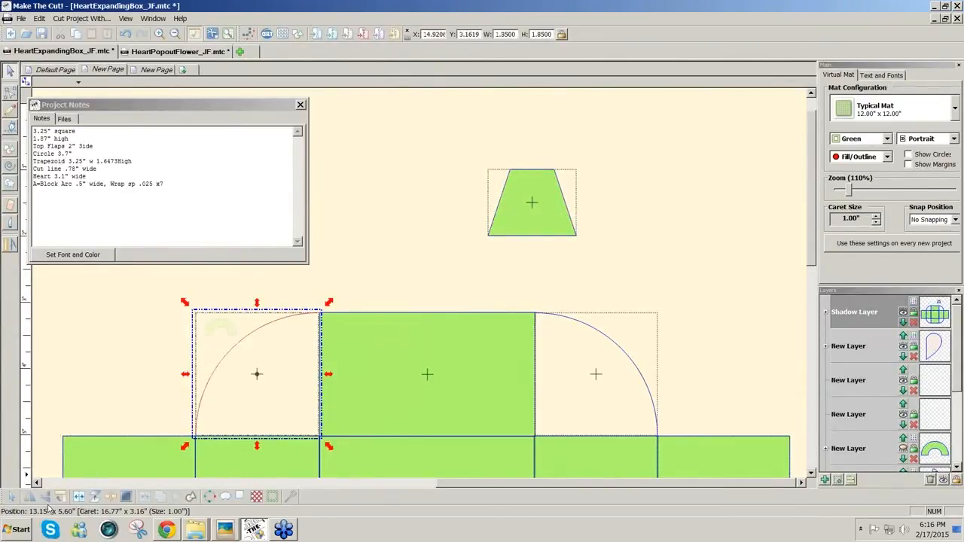
Move the trapezoid higher above the upper panel and set its width to 3.25 inches with proportions unlocked.
drag(543, 233, 495, 189)
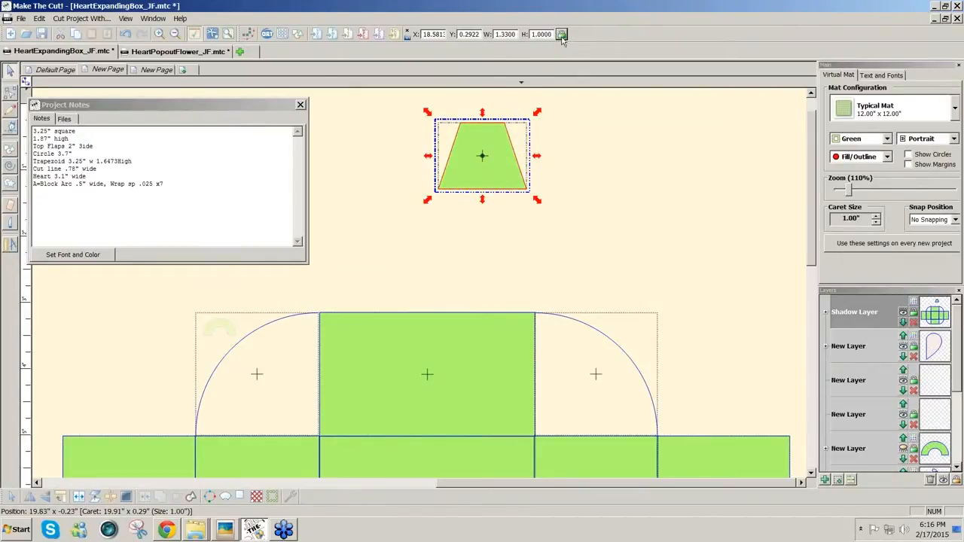
drag(515, 34, 476, 35)
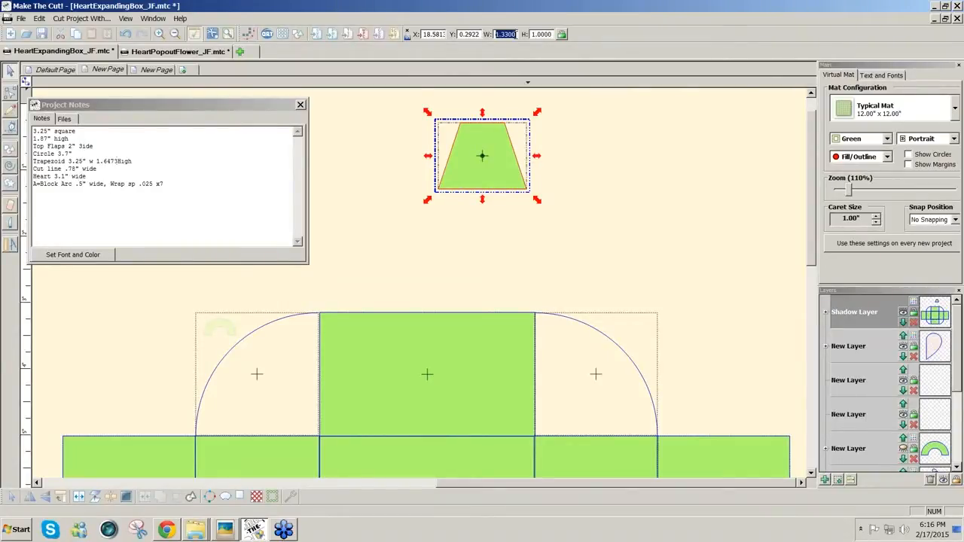
text(3.25)
key(Return)
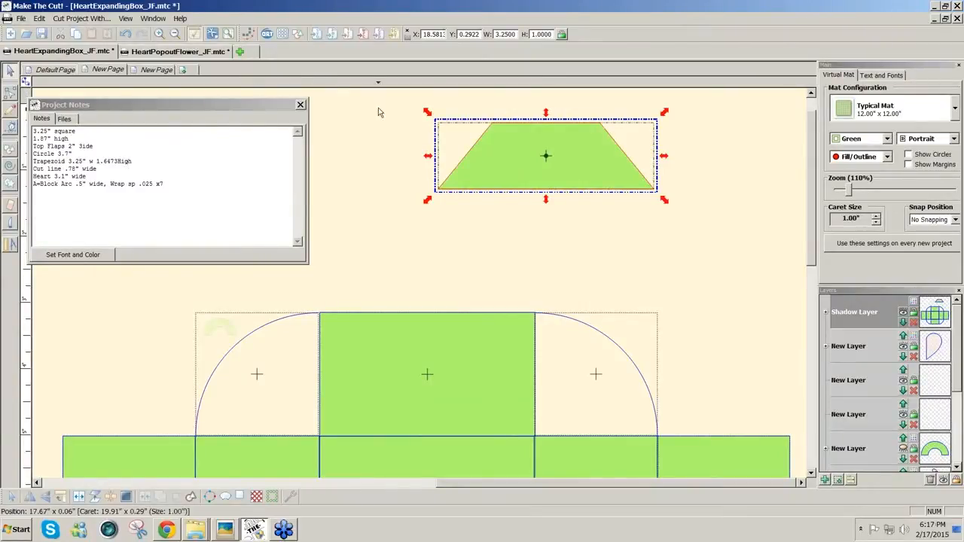
Set the trapezoid's height to 1.6473 inches and fit it against the upper edge of the box's upper panel.
double_click(543, 34)
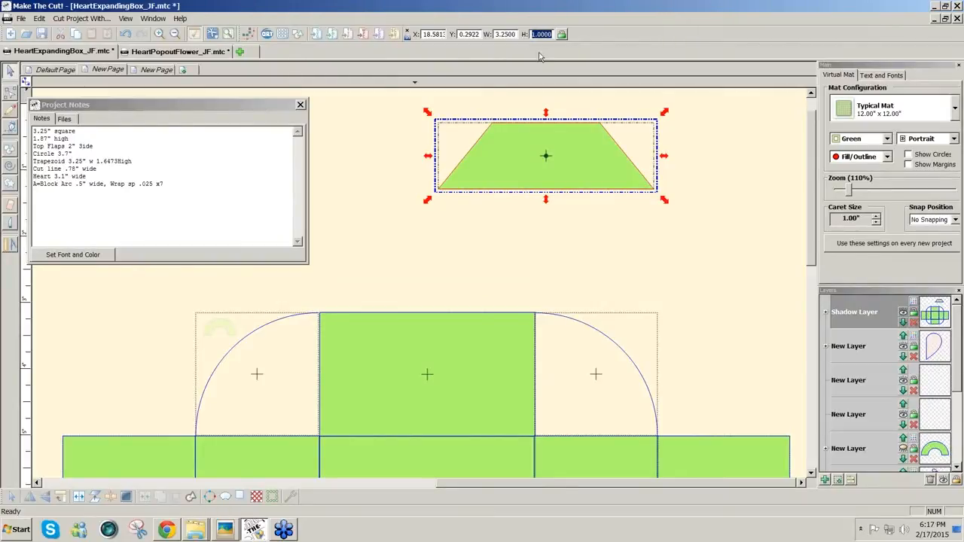
text(1.6473)
key(Return)
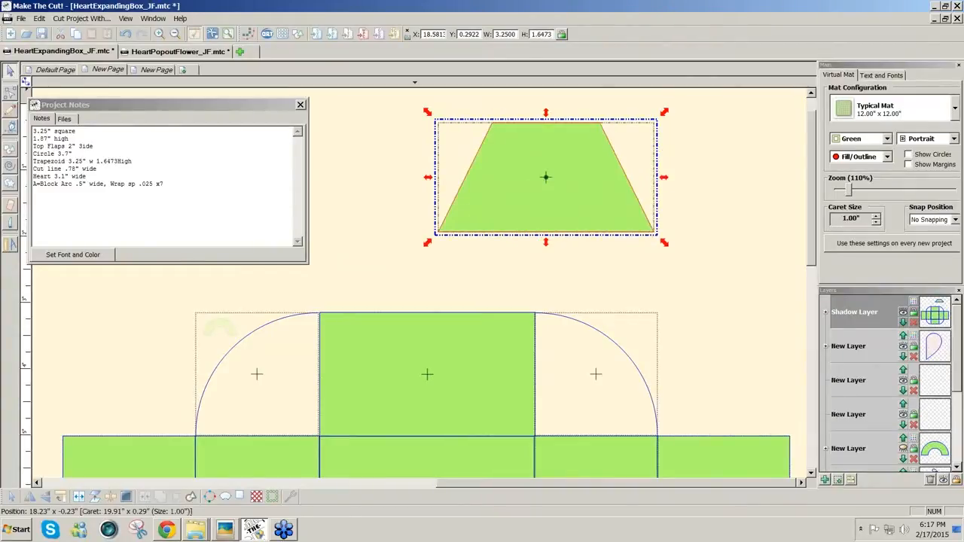
drag(482, 172, 422, 253)
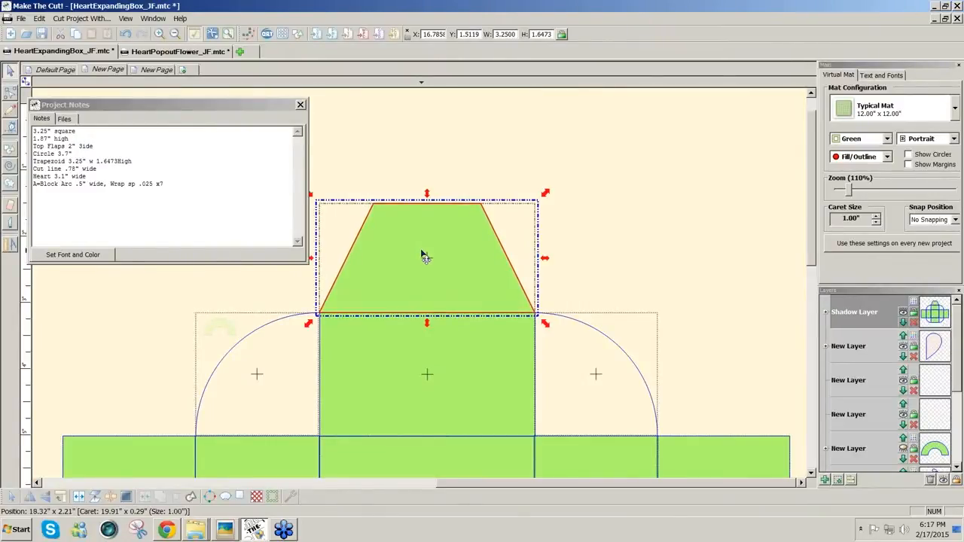
Find the Heart 4 shape in the basic shapes library and add it to the page.
mouse_move(812, 213)
mouse_down()
mouse_move(812, 312)
mouse_move(822, 209)
mouse_up()
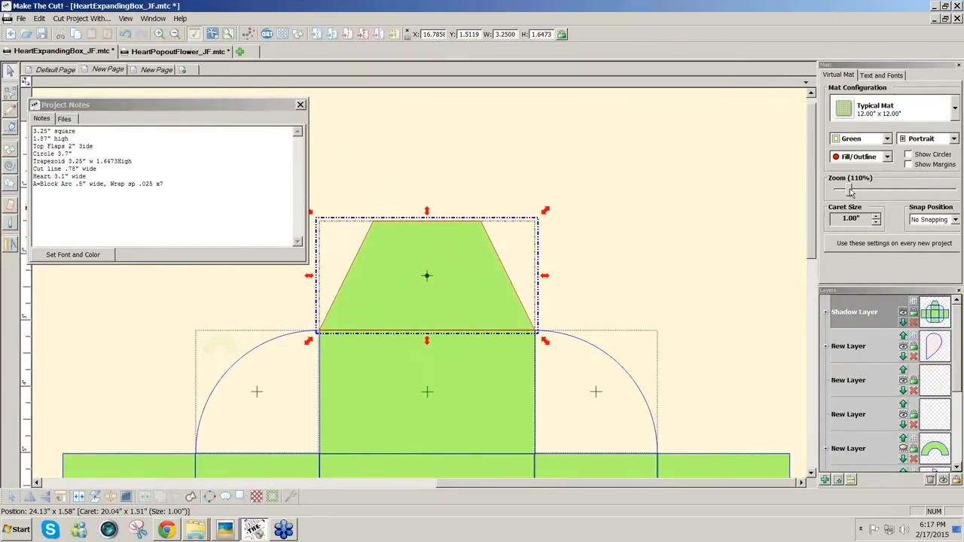
drag(850, 192, 845, 193)
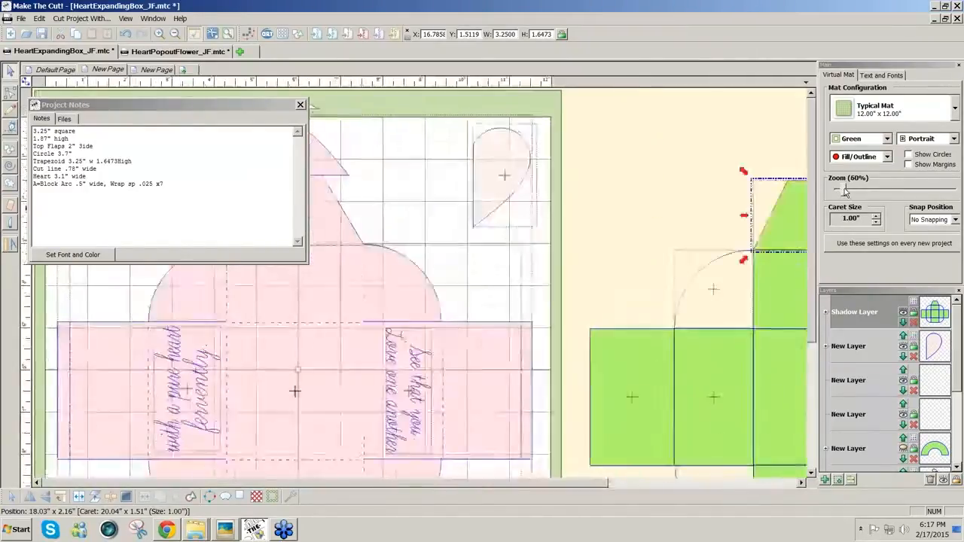
drag(593, 484, 688, 483)
click(770, 235)
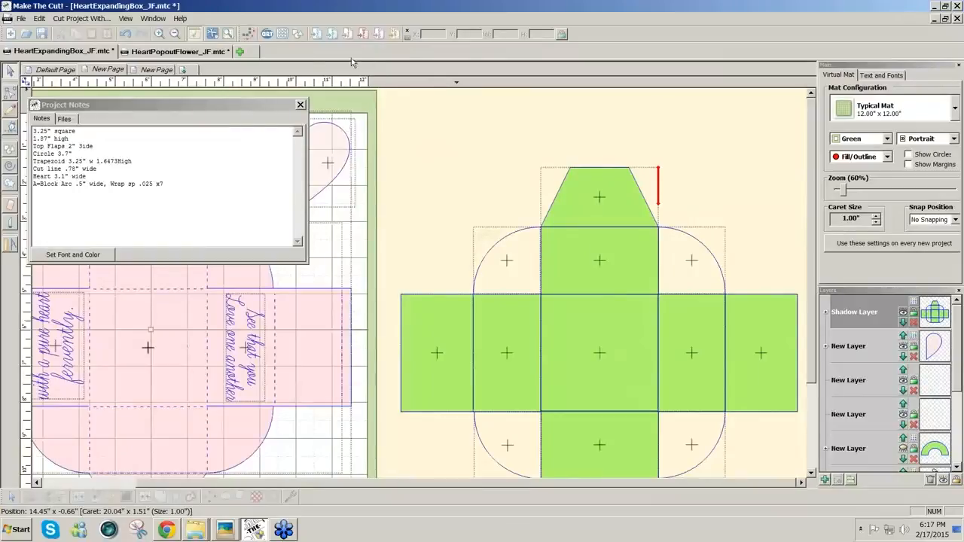
click(298, 35)
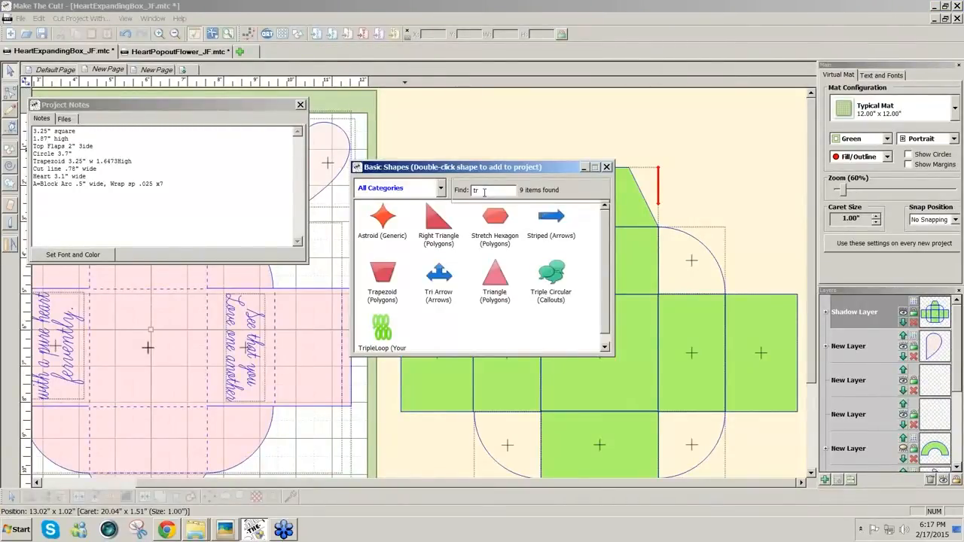
text(he)
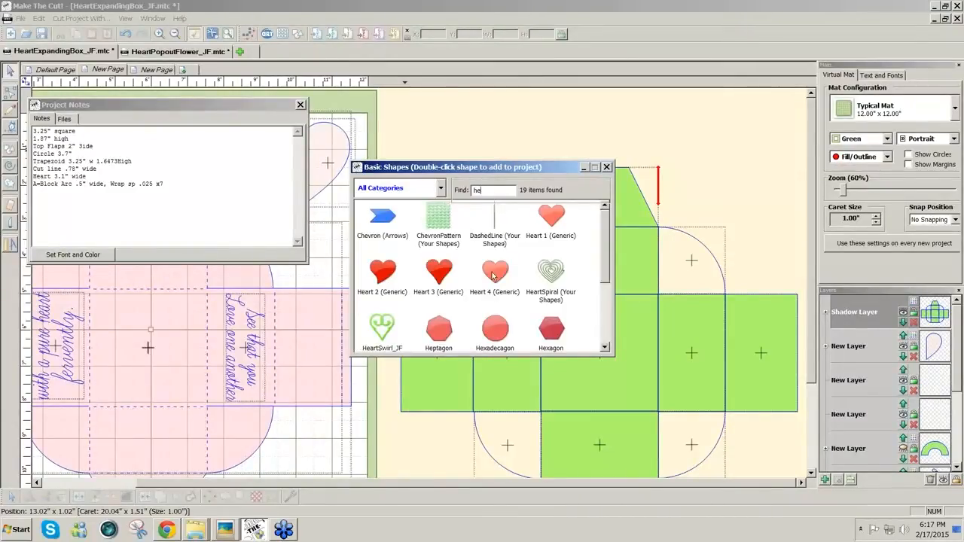
double_click(494, 275)
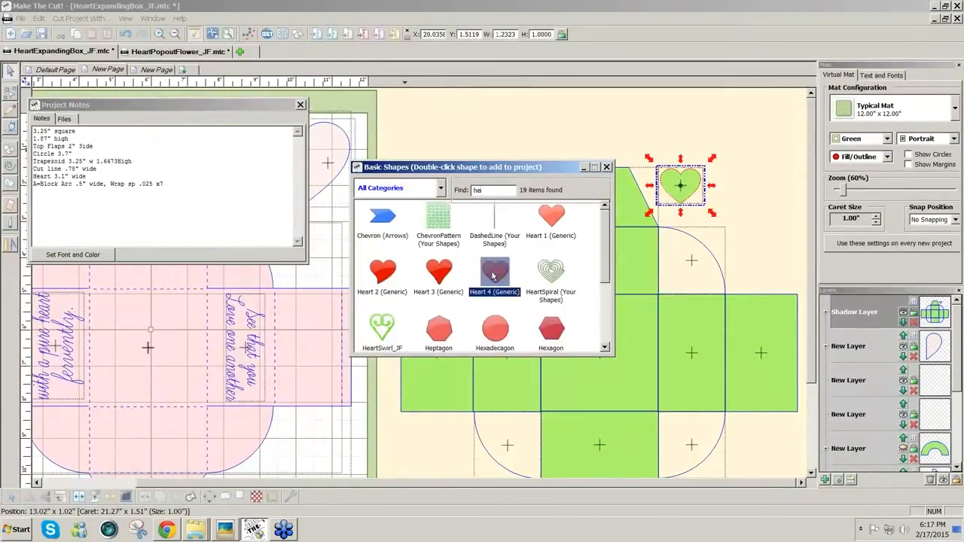
click(607, 167)
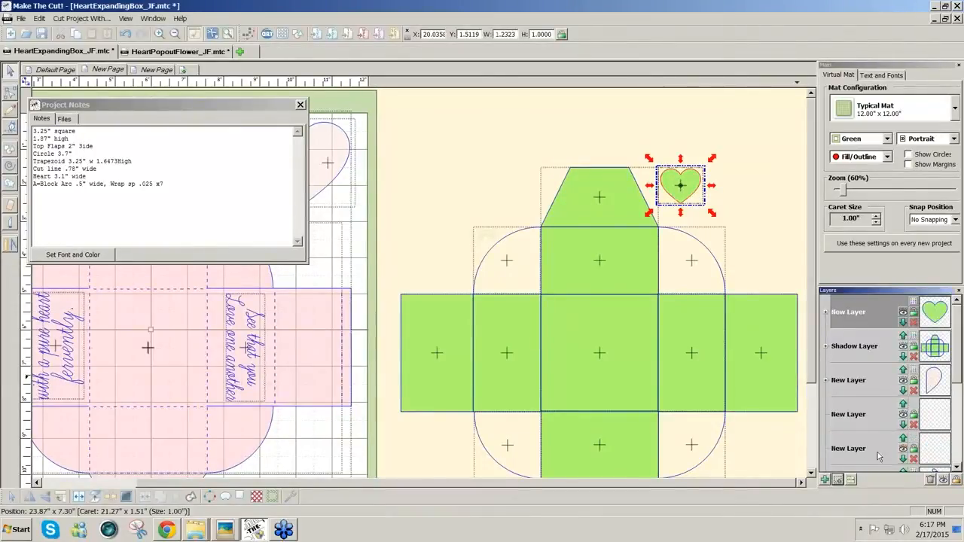
Set the heart's width to 3.1 inches with proportions locked and place it in the empty area left of the trapezoid.
drag(684, 190, 680, 150)
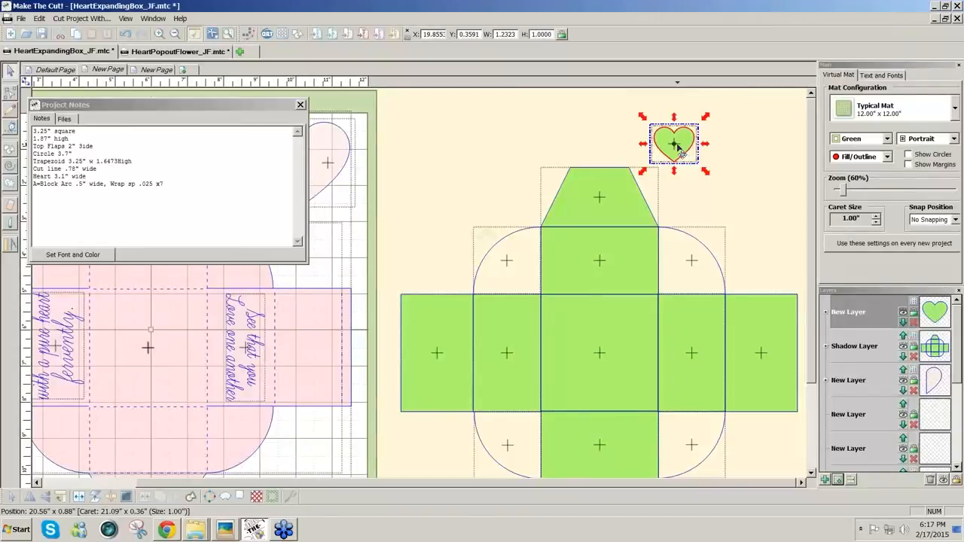
drag(516, 33, 487, 34)
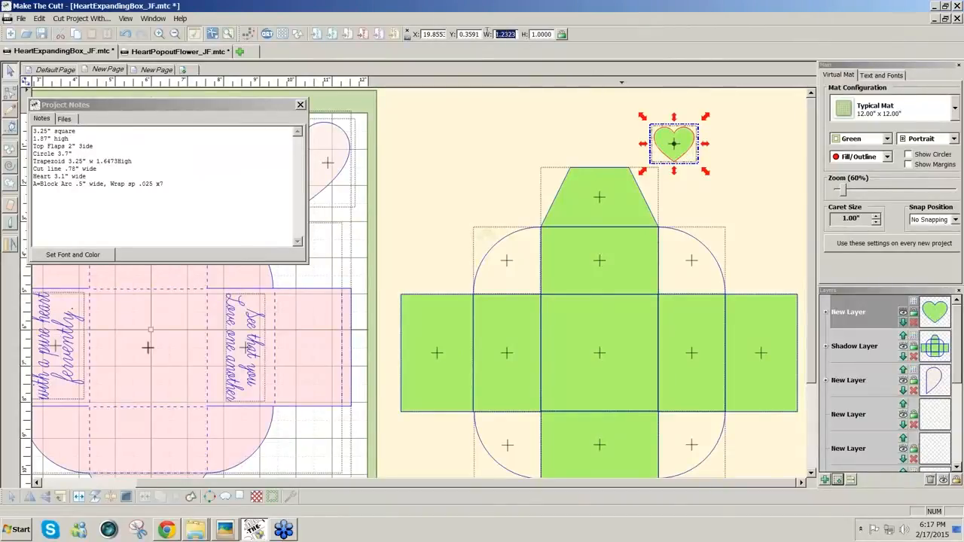
click(561, 35)
drag(517, 33, 486, 28)
text(3.1)
key(Return)
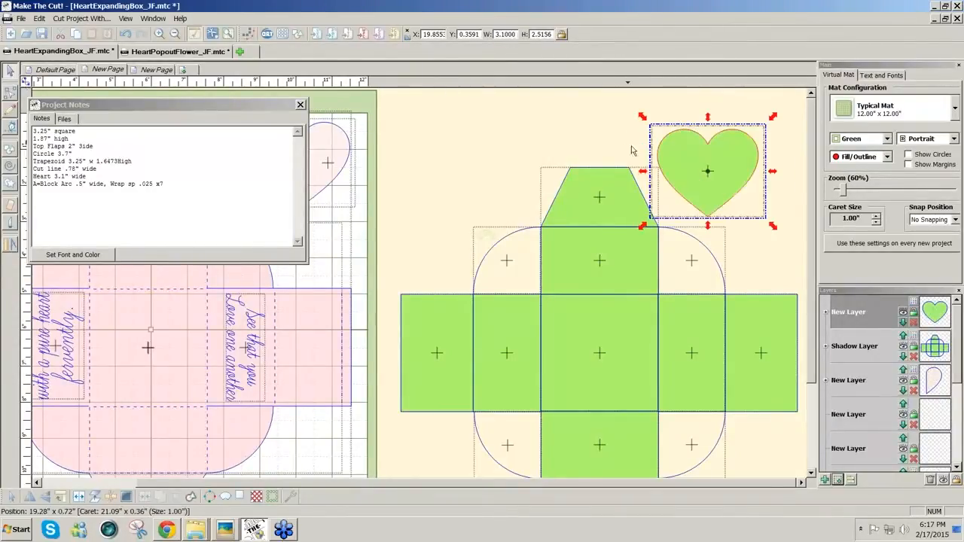
drag(679, 181, 452, 172)
Erase a straight vertical line through the heart's centre, from the notch past the lower point, with the eraser size at .25 mm.
drag(160, 107, 174, 98)
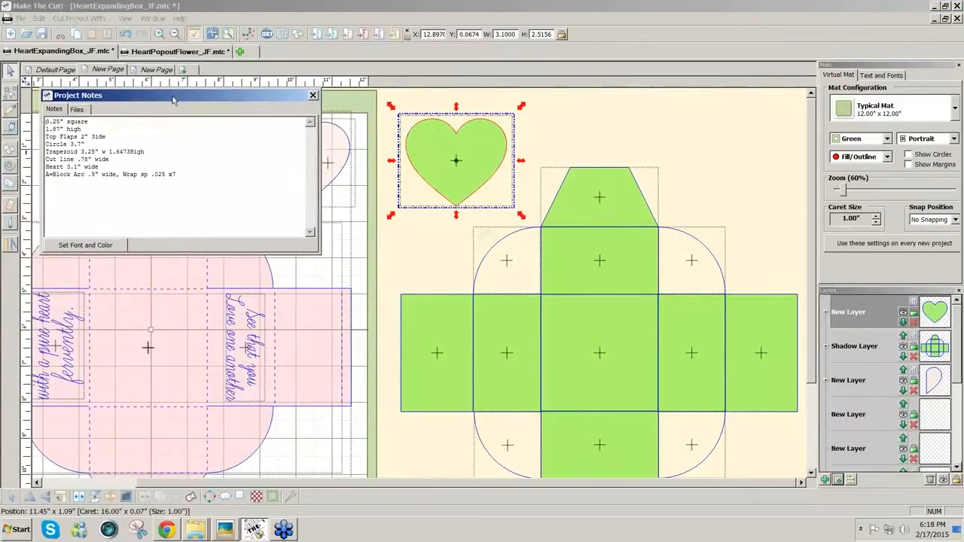
click(11, 207)
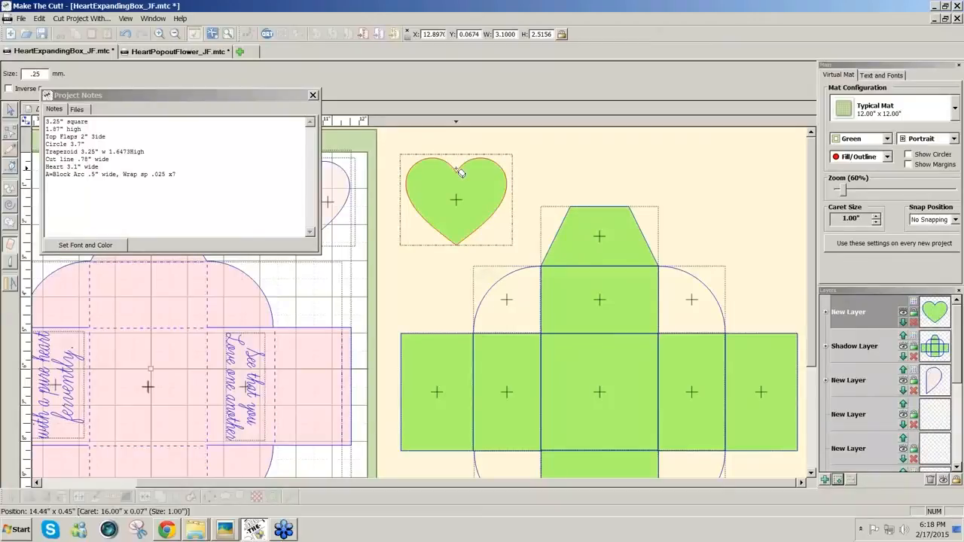
drag(457, 170, 462, 256)
drag(462, 258, 460, 258)
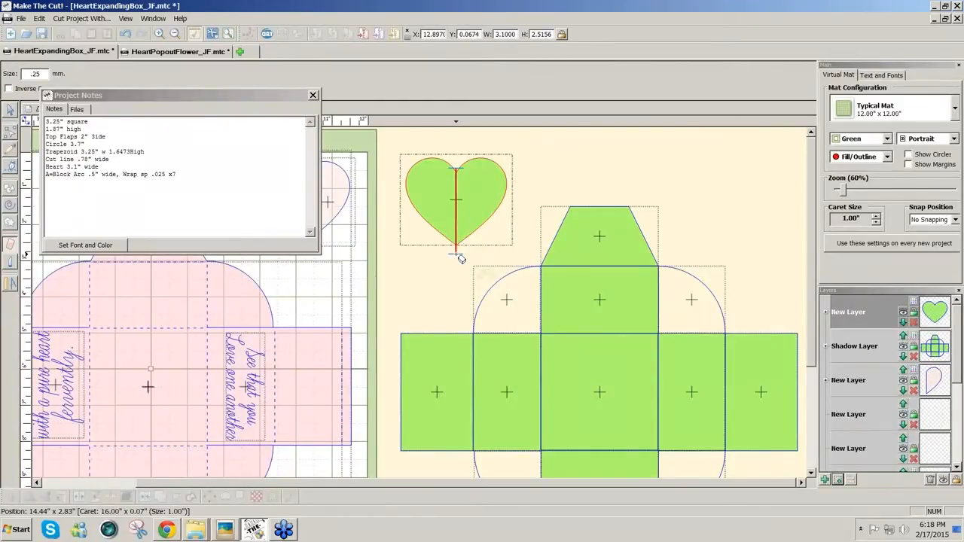
drag(460, 258, 460, 260)
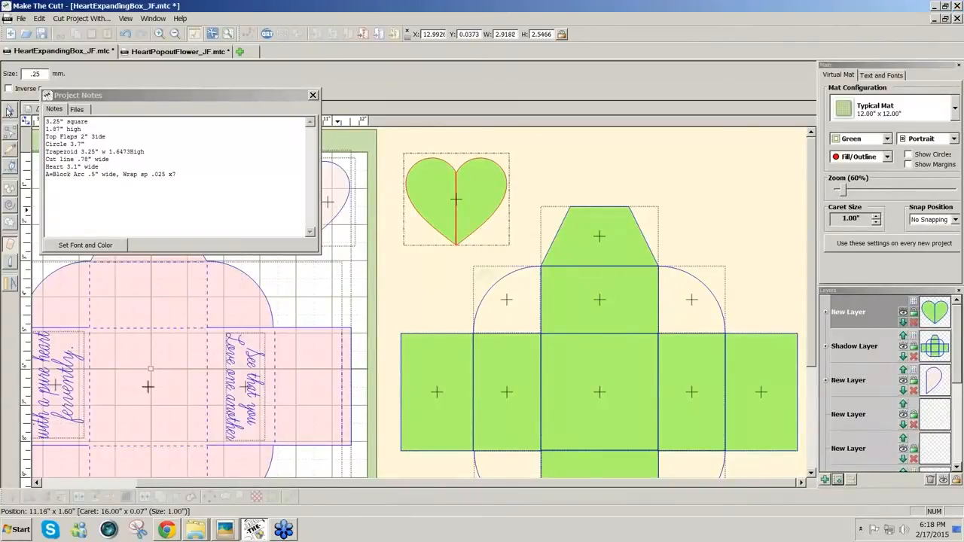
Break the heart into two separate halves and move the right half away to the right of the box.
click(9, 111)
click(564, 146)
mouse_move(511, 156)
mouse_down()
mouse_move(606, 140)
mouse_move(506, 151)
mouse_up()
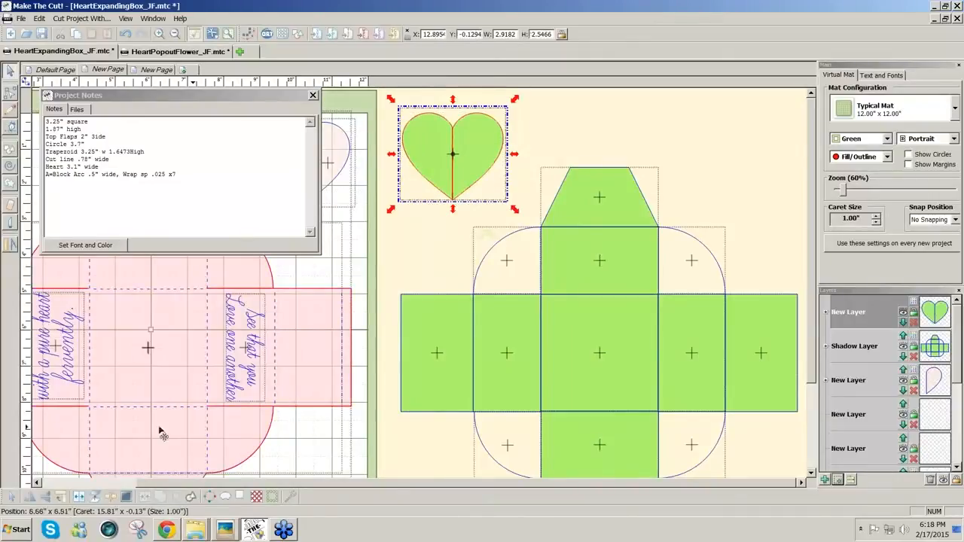
click(78, 496)
drag(486, 159, 801, 177)
click(543, 157)
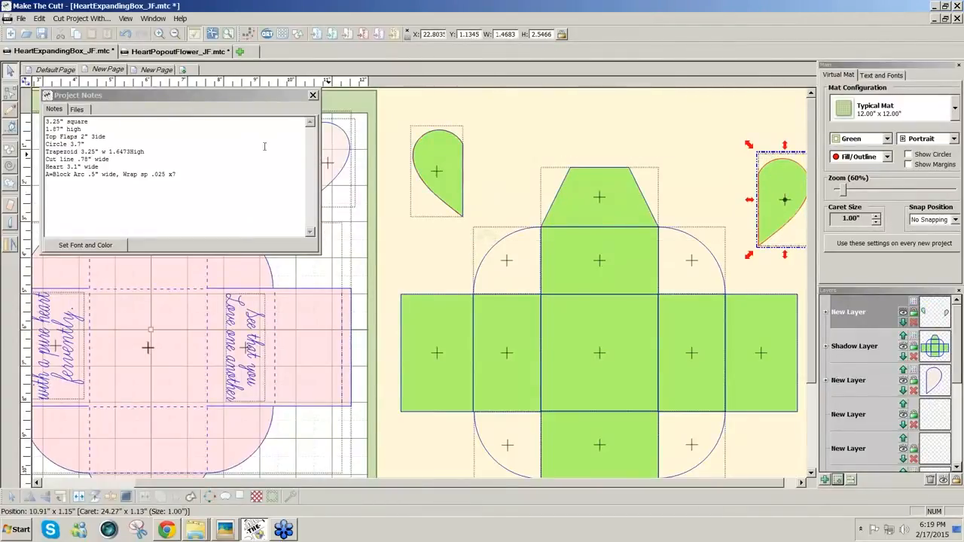
Rotate the right heart half 270 degrees clockwise and place it on top of the trapezoid with its flat edge down.
drag(244, 102, 242, 207)
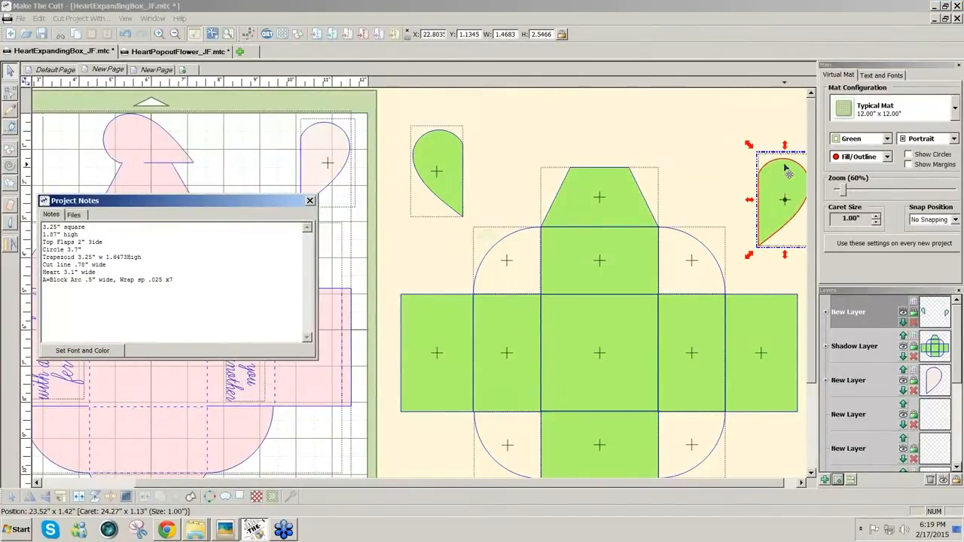
drag(781, 182, 680, 143)
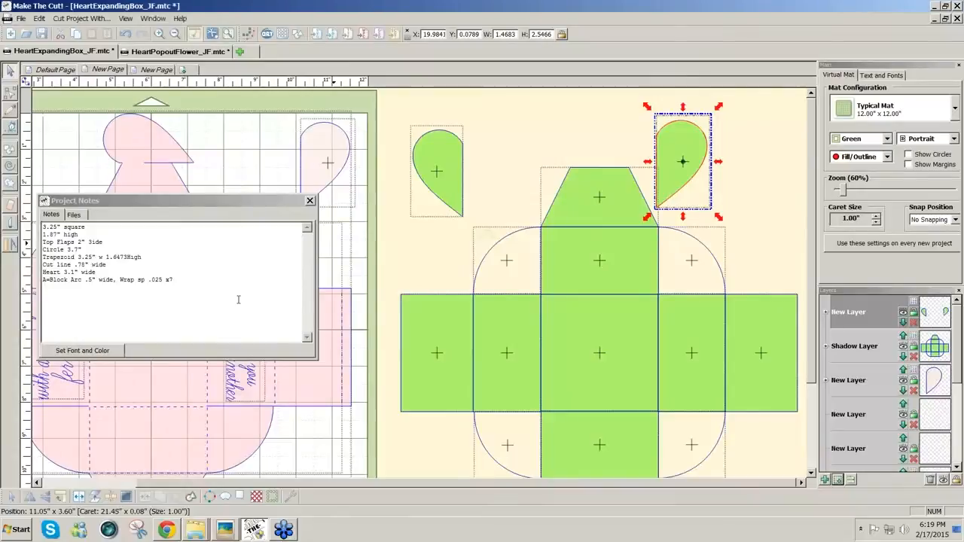
click(60, 497)
click(60, 497)
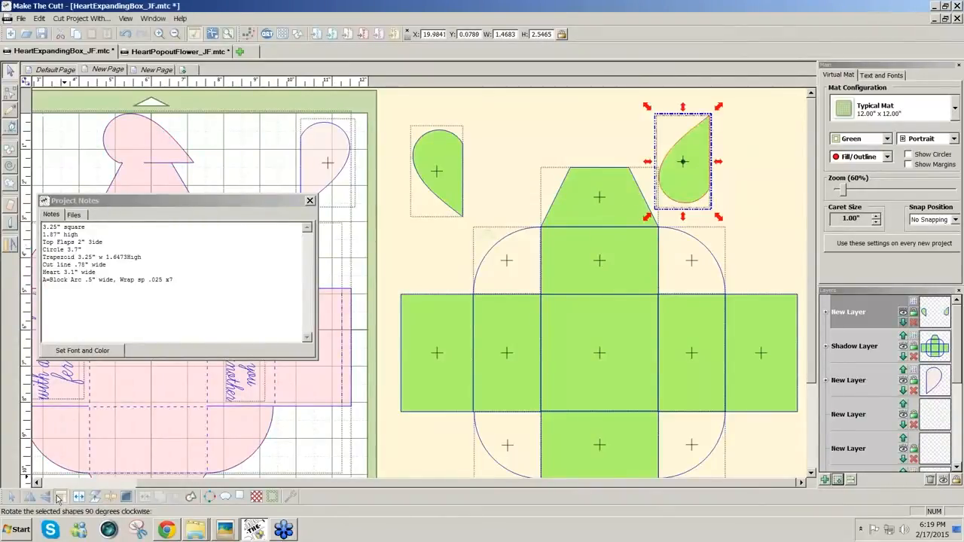
click(60, 497)
drag(656, 160, 572, 140)
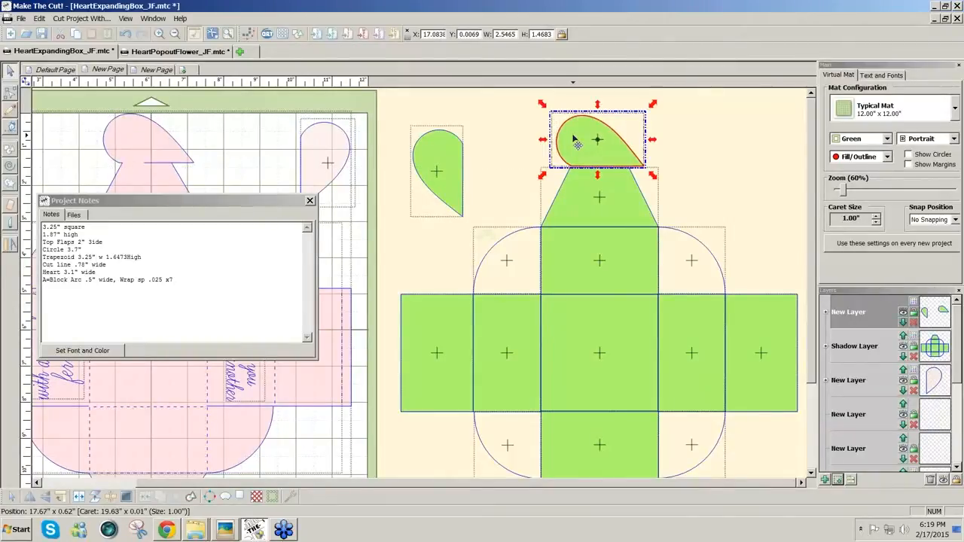
Nudge the rotated heart half so its flat edge meets the trapezoid's upper edge and starts at the trapezoid's upper-left corner.
key(F4)
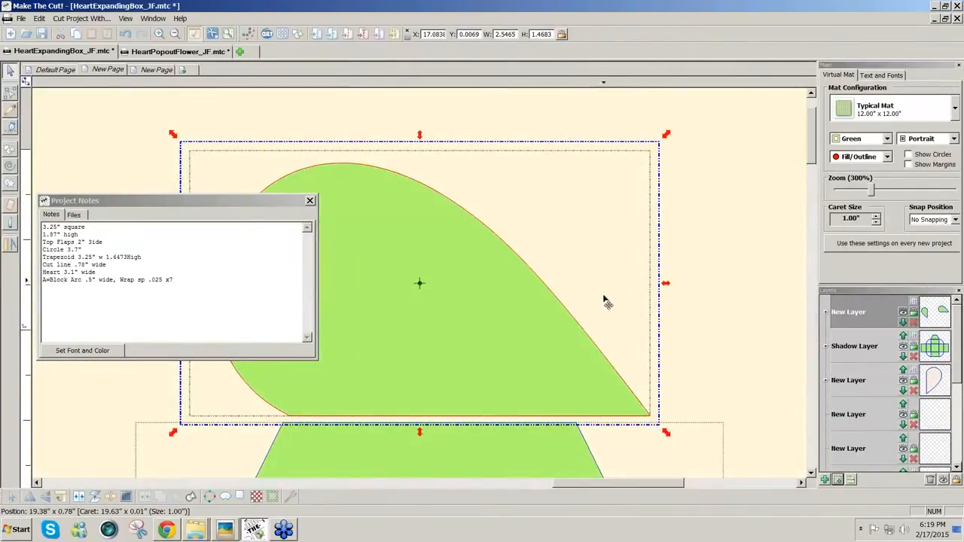
key(Left)
key(Right)
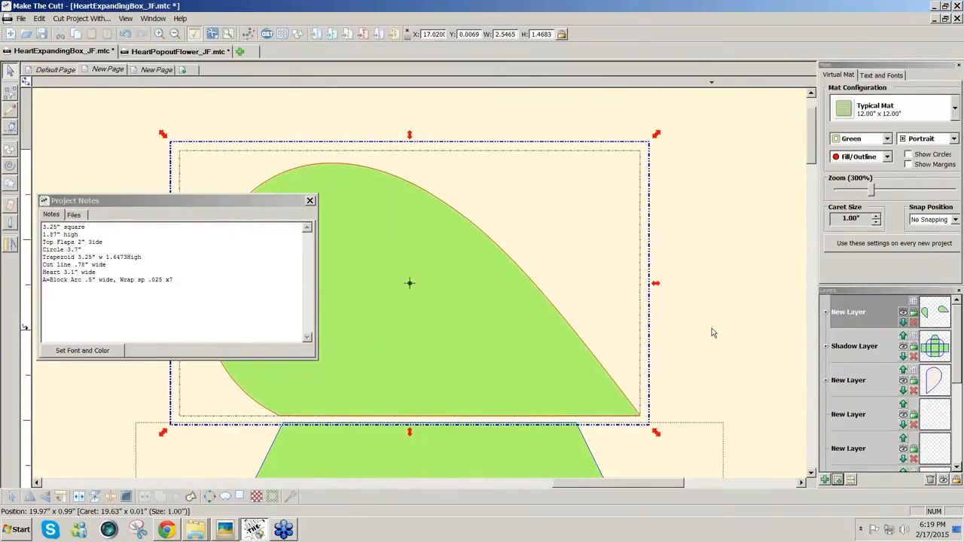
key(Down)
key(Down)
key(Down)
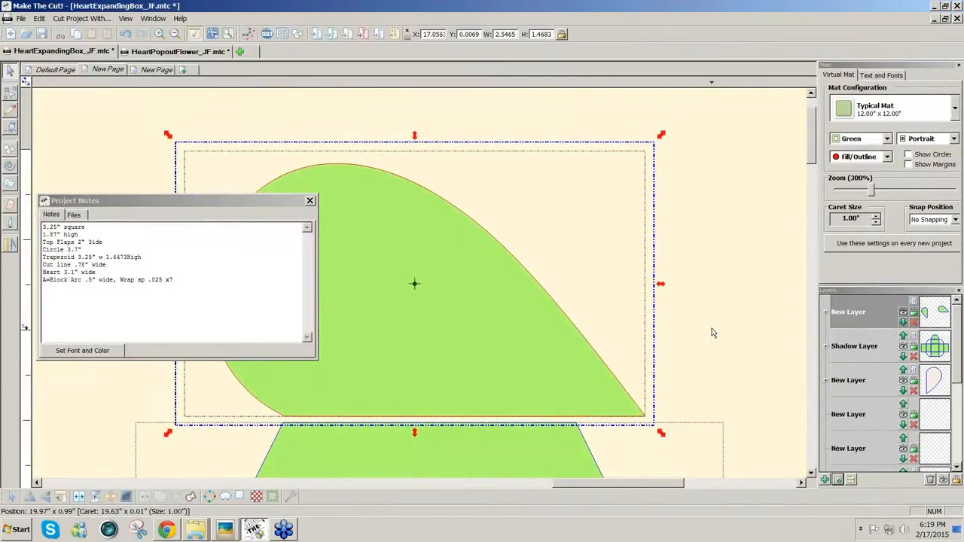
key(Down)
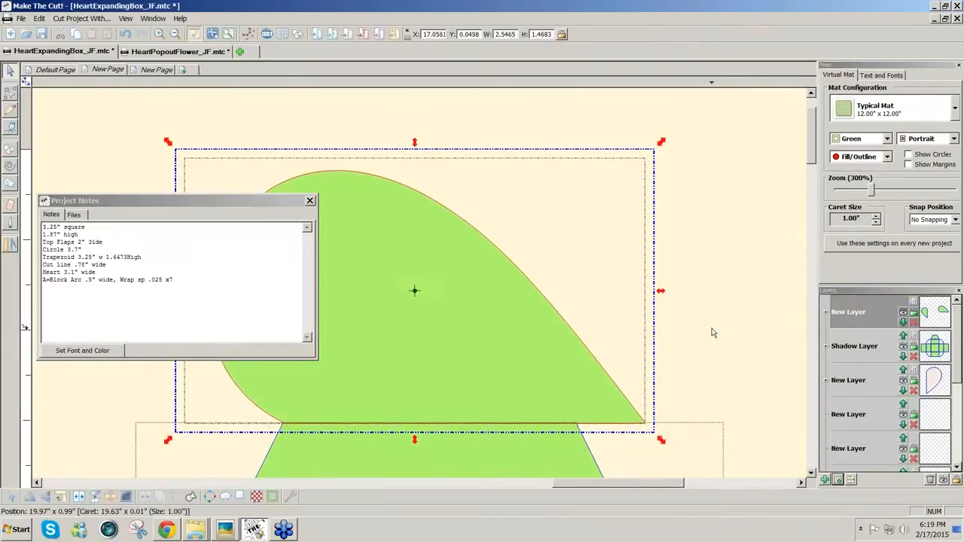
key(Down)
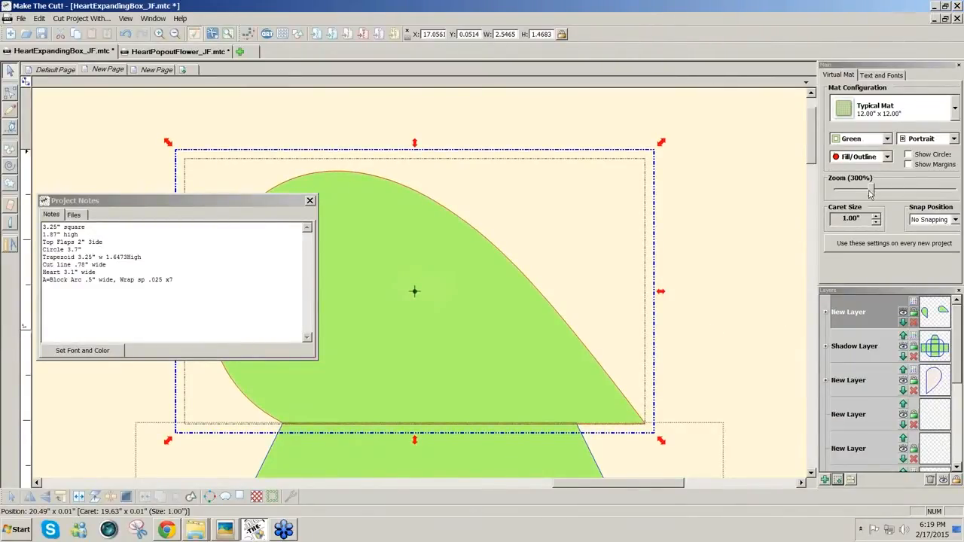
Duplicate the rotated heart half and place the copy in the empty area right of the trapezoid.
drag(872, 193, 850, 191)
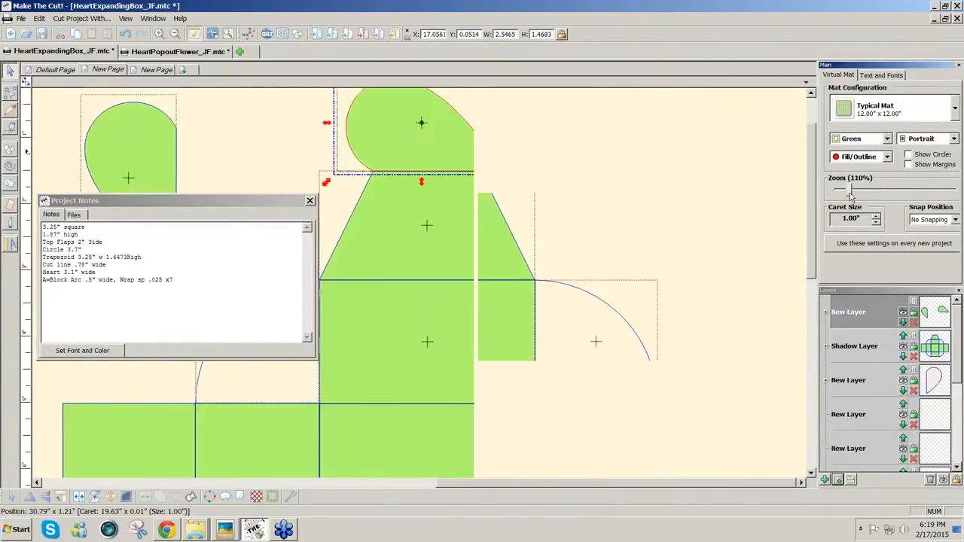
click(753, 202)
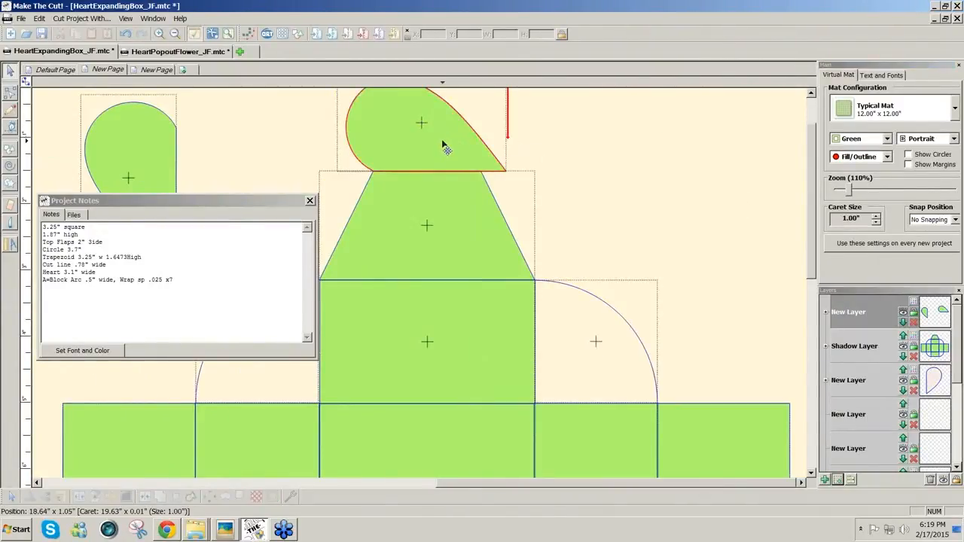
drag(445, 147, 770, 180)
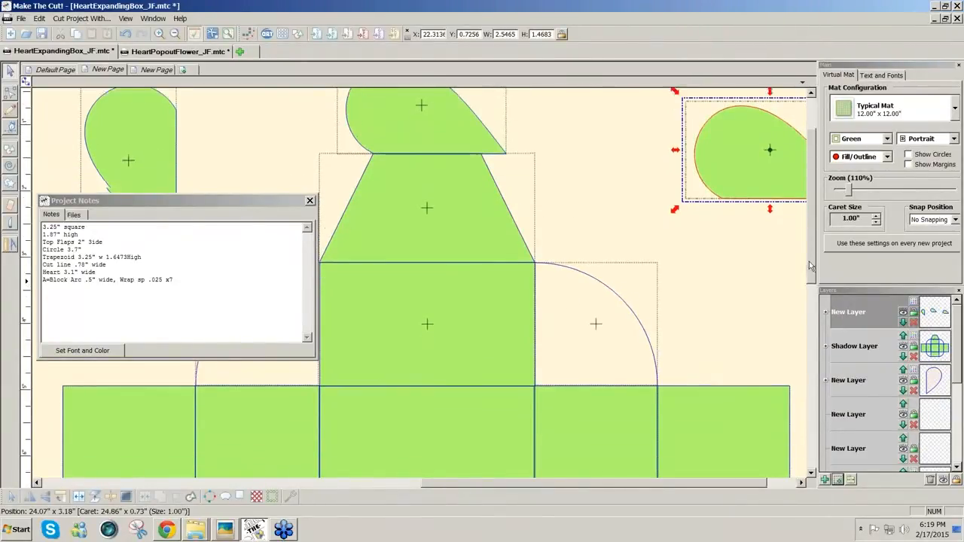
Try to move the copied heart half down to the lower edge of the box's lower panel.
drag(768, 165, 623, 476)
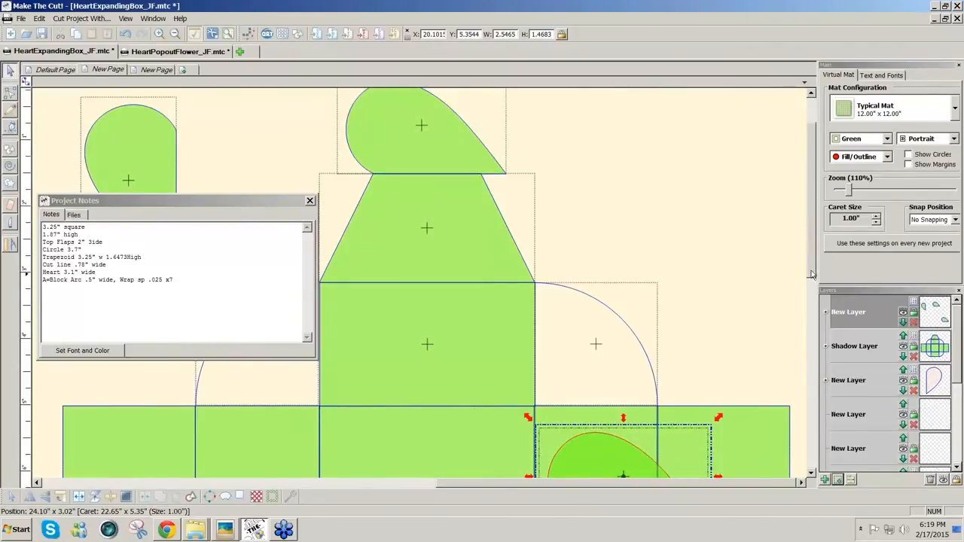
scroll(802, 278, down, 5)
drag(601, 155, 410, 452)
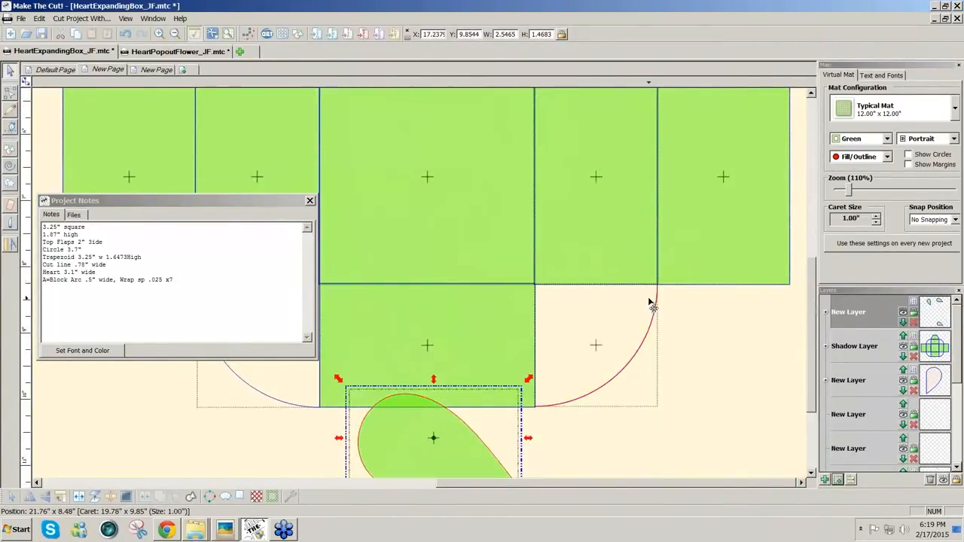
key(ctrl+z)
key(ctrl+z)
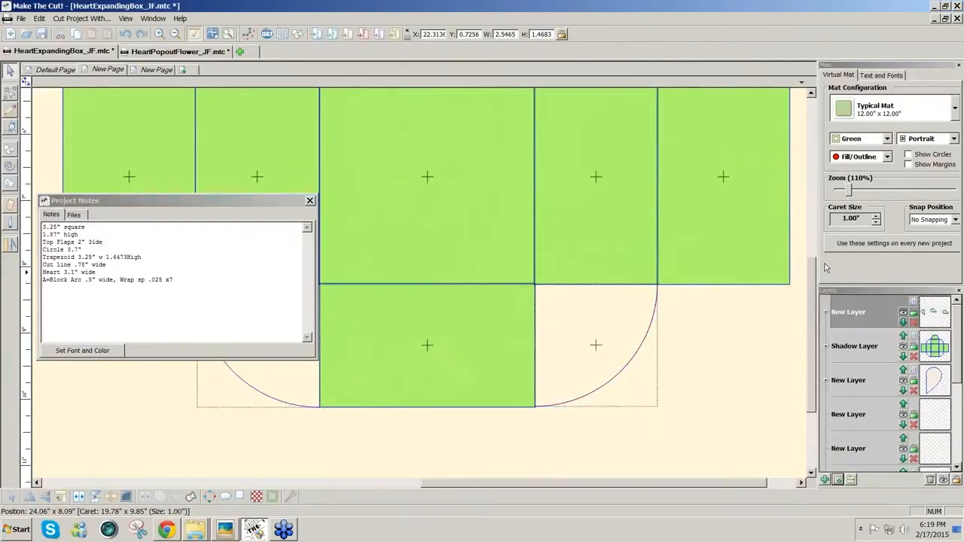
scroll(815, 282, up, 5)
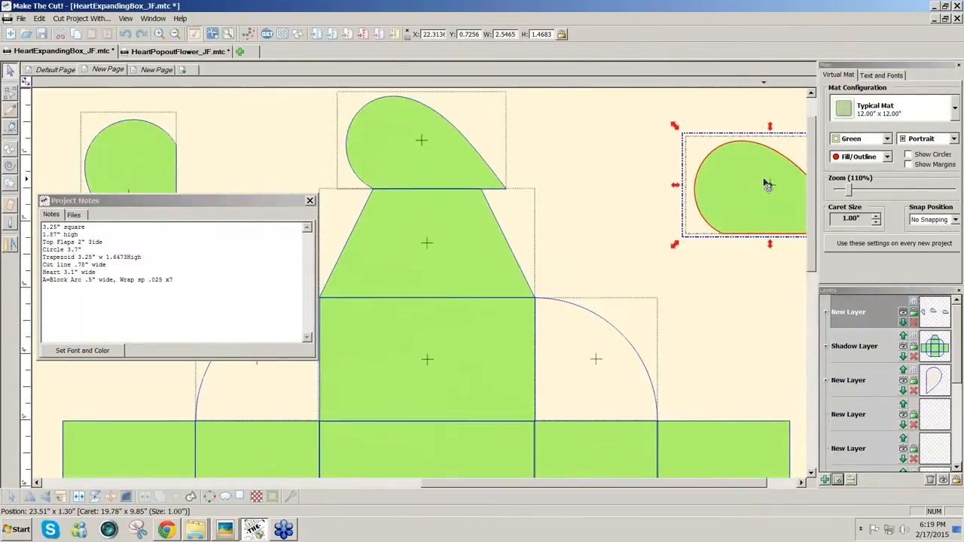
Delete the loose heart half copy and duplicate the upper trapezoid with its attached heart half down over the lower panel.
click(764, 183)
key(Delete)
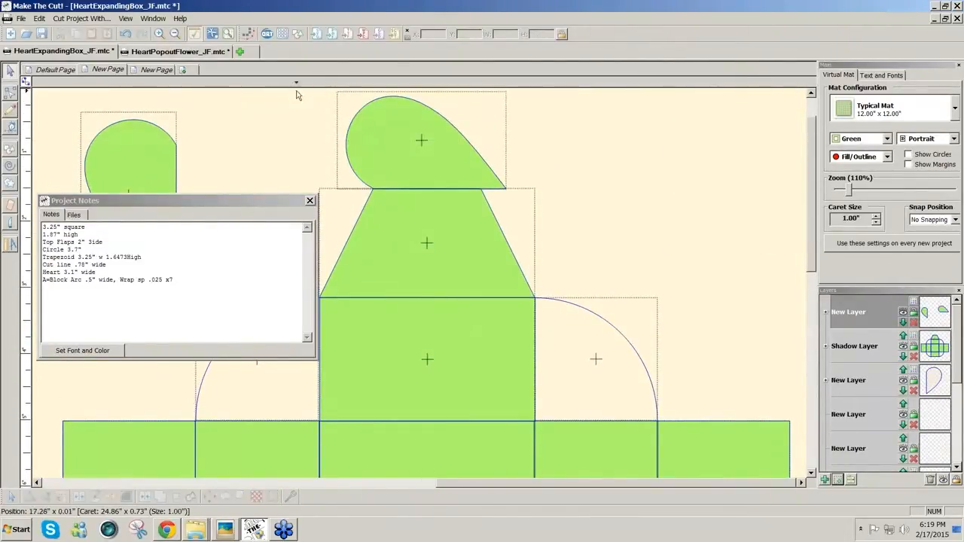
drag(293, 88, 577, 325)
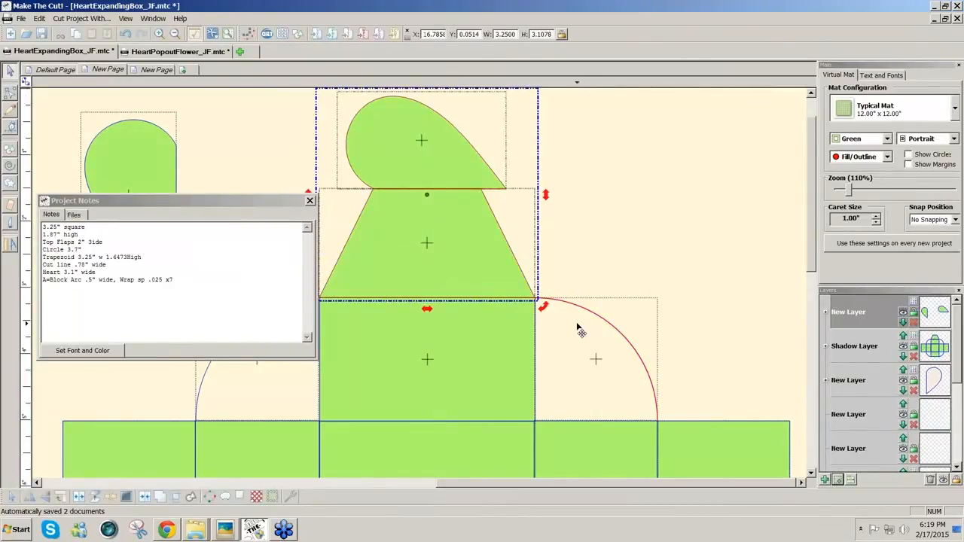
drag(848, 193, 842, 191)
drag(586, 156, 582, 420)
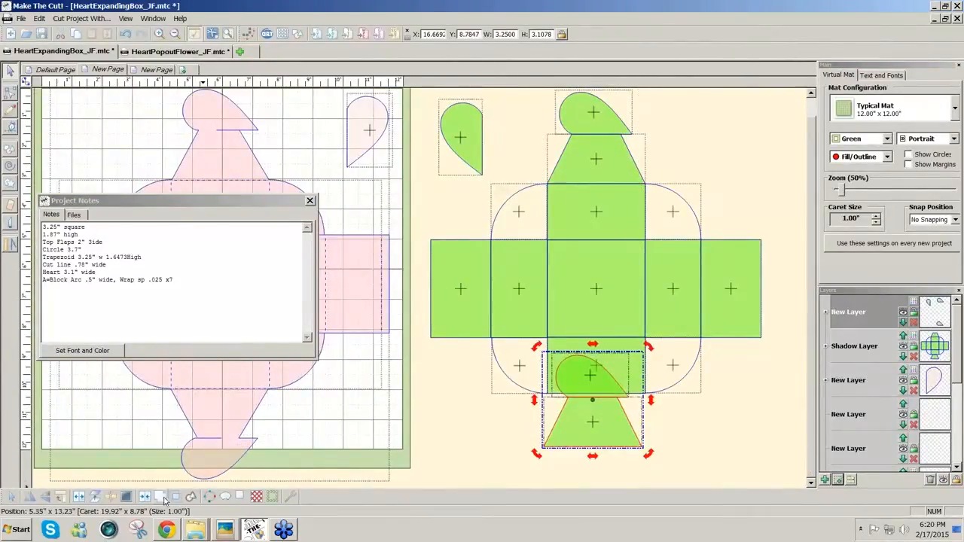
Flip the copied trapezoid and heart half vertically and align the trapezoid's wide edge with the lower panel's bottom edge.
click(44, 500)
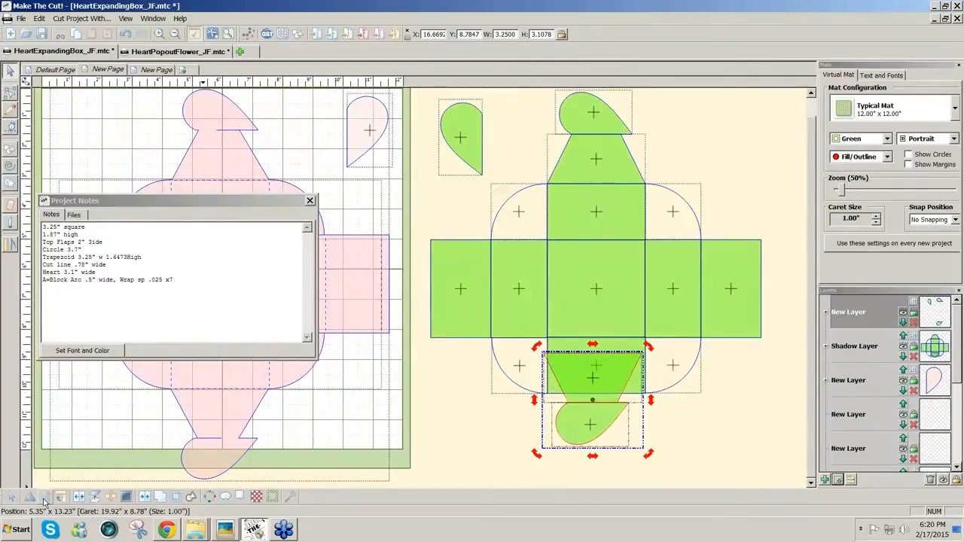
drag(607, 423, 604, 465)
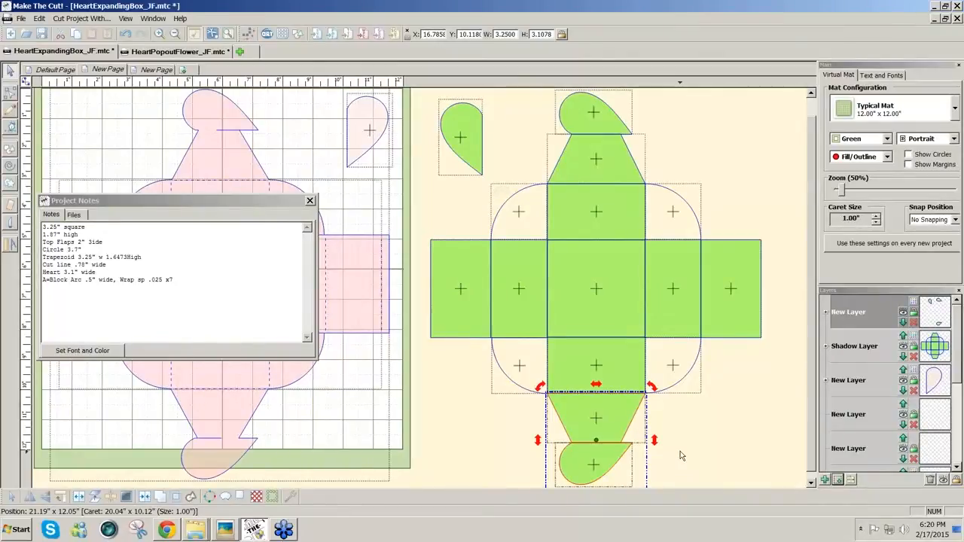
scroll(680, 455, up, 5)
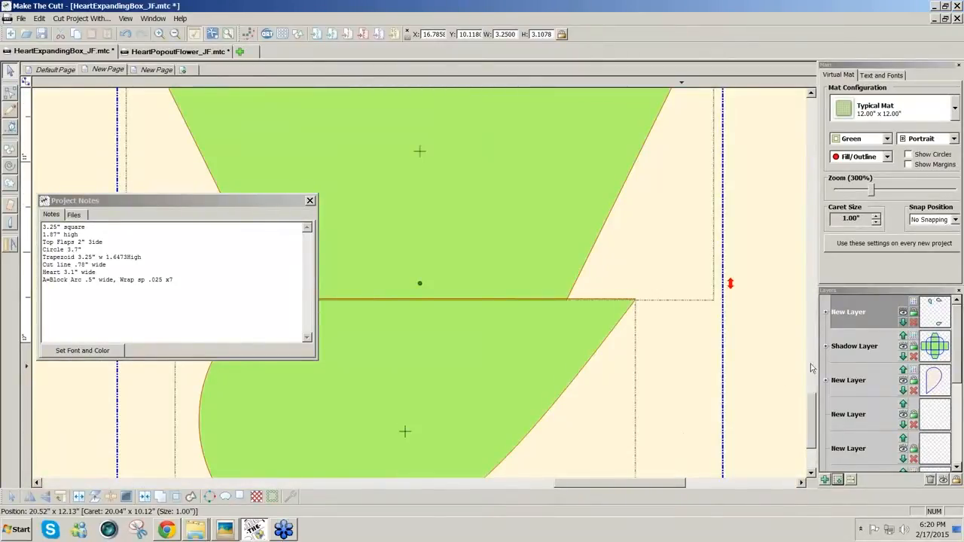
drag(812, 424, 810, 399)
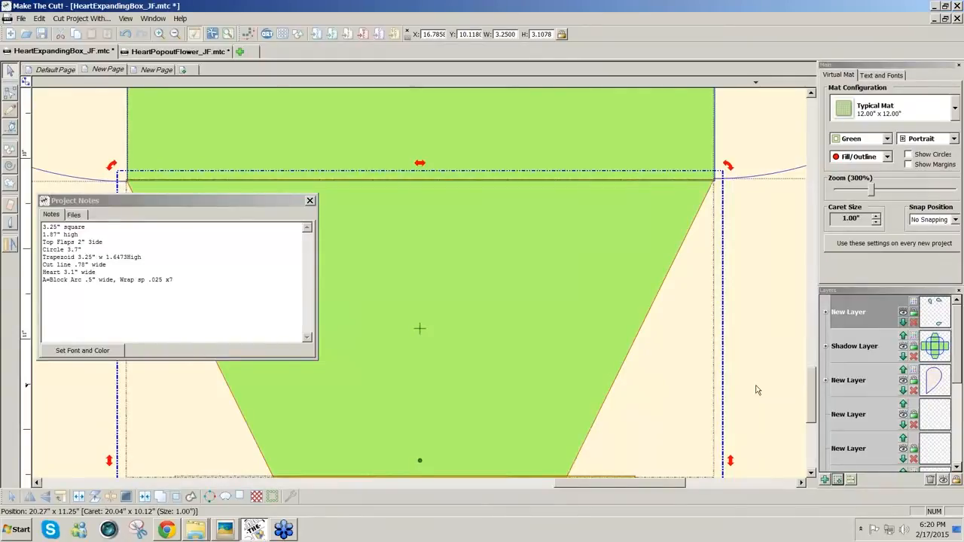
drag(876, 194, 842, 193)
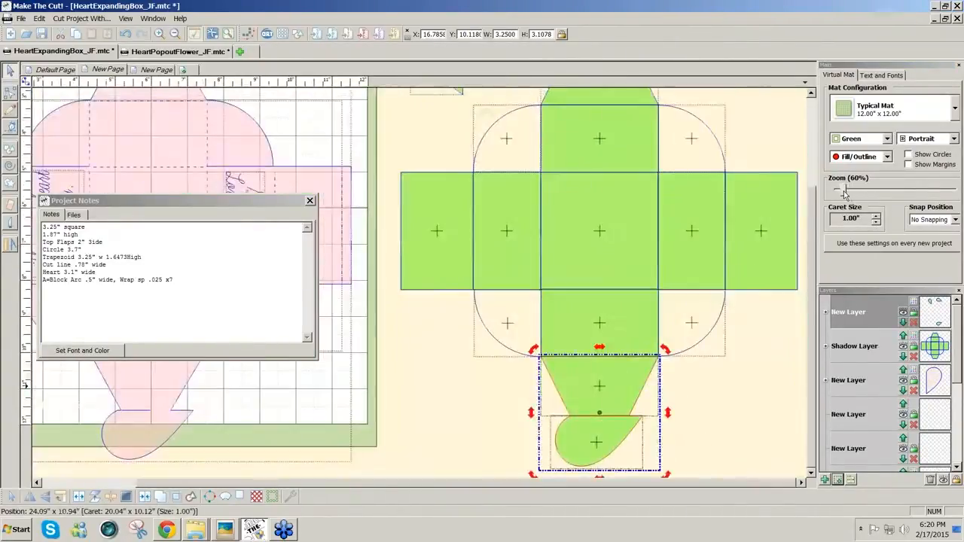
drag(813, 269, 818, 245)
drag(812, 299, 812, 325)
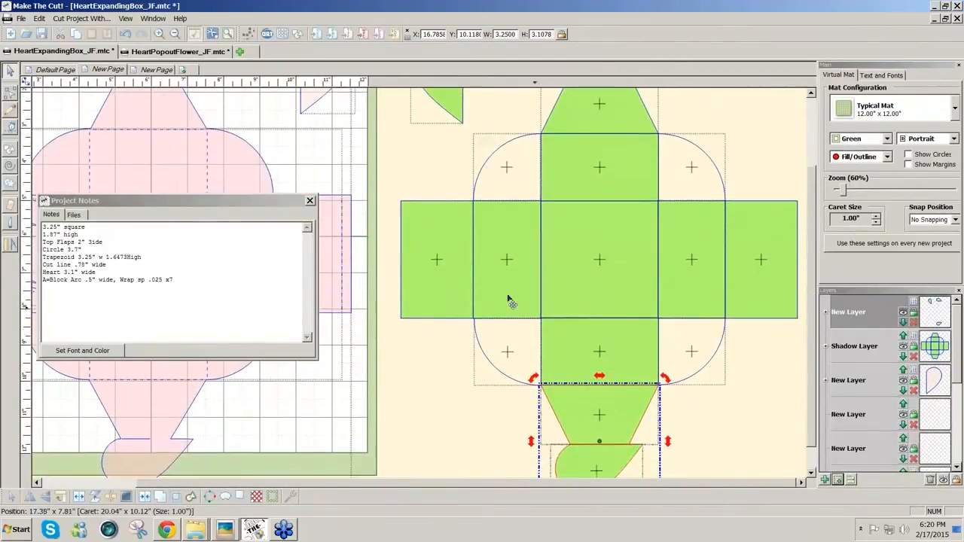
Put the center square and its four adjoining panels on a new layer and open that layer's color and line style options.
click(430, 420)
drag(204, 203, 571, 472)
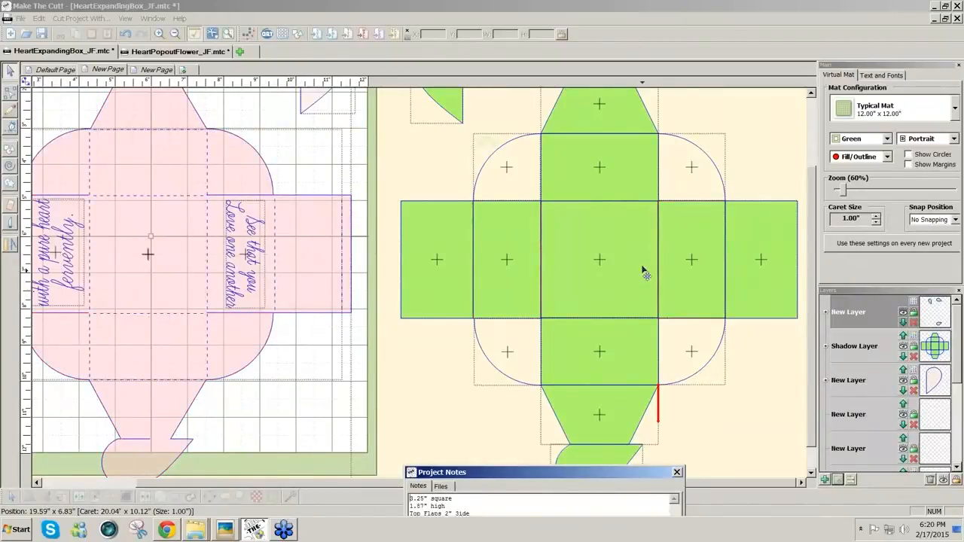
click(614, 198)
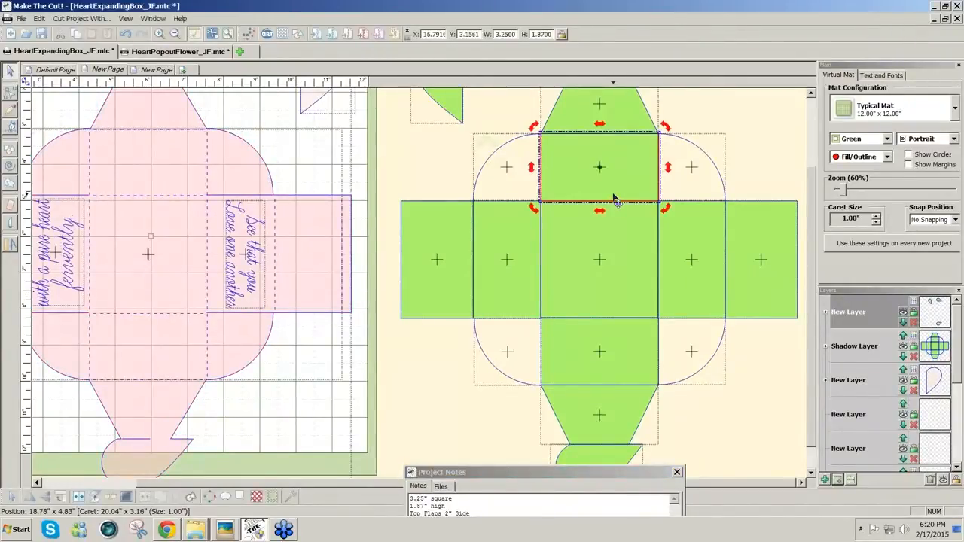
shift+click(614, 245)
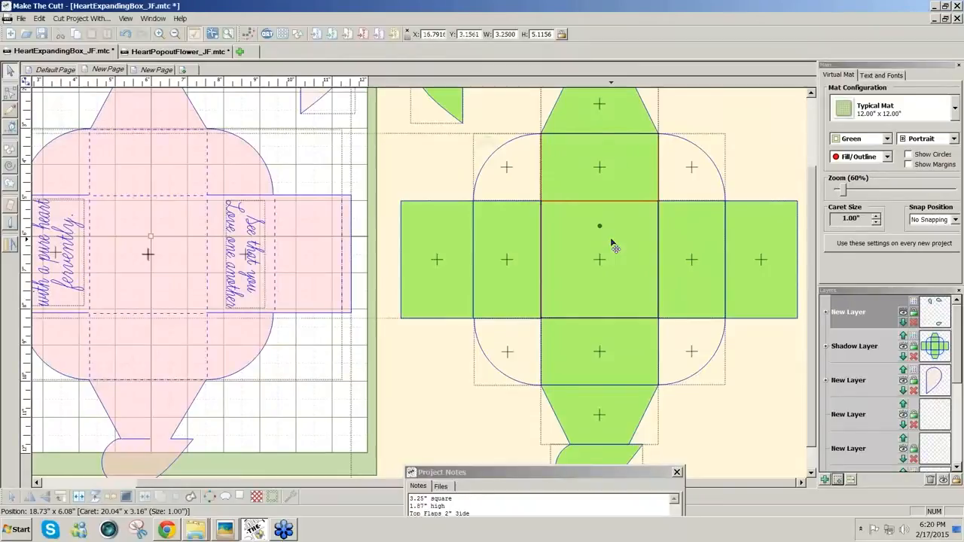
shift+click(610, 347)
shift+click(699, 305)
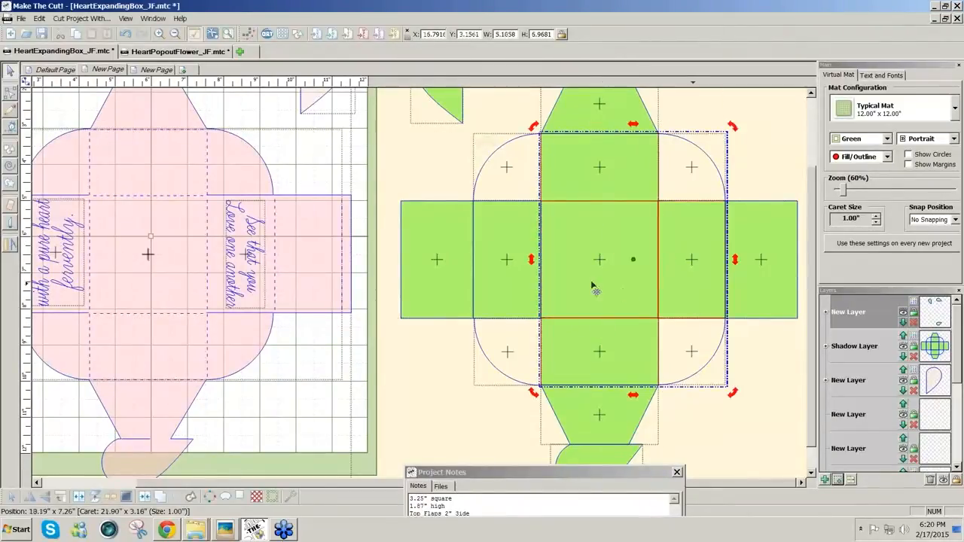
shift+click(520, 271)
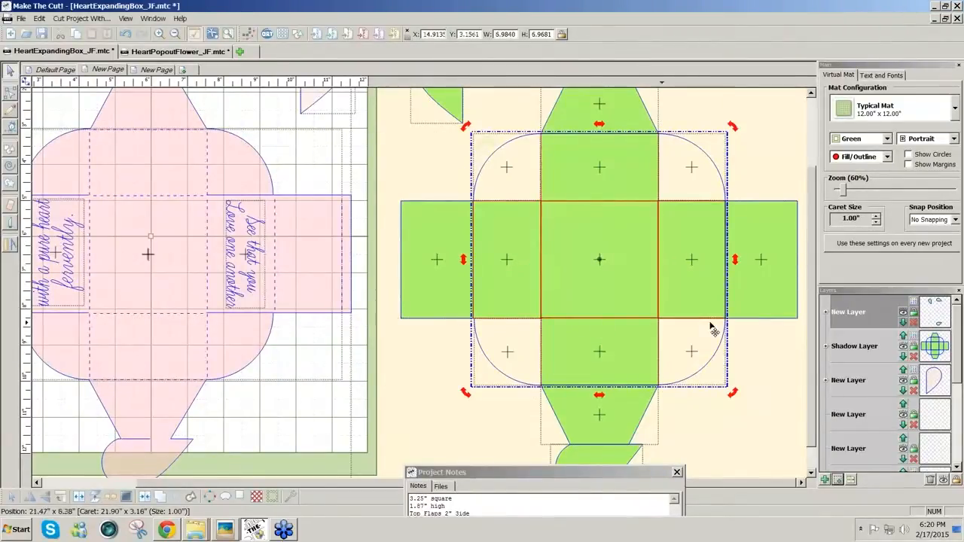
click(839, 481)
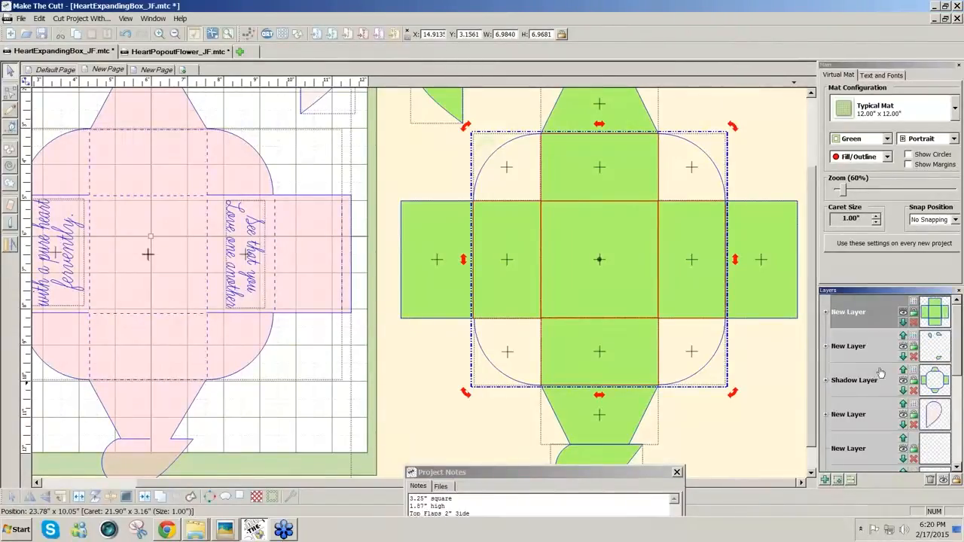
click(914, 305)
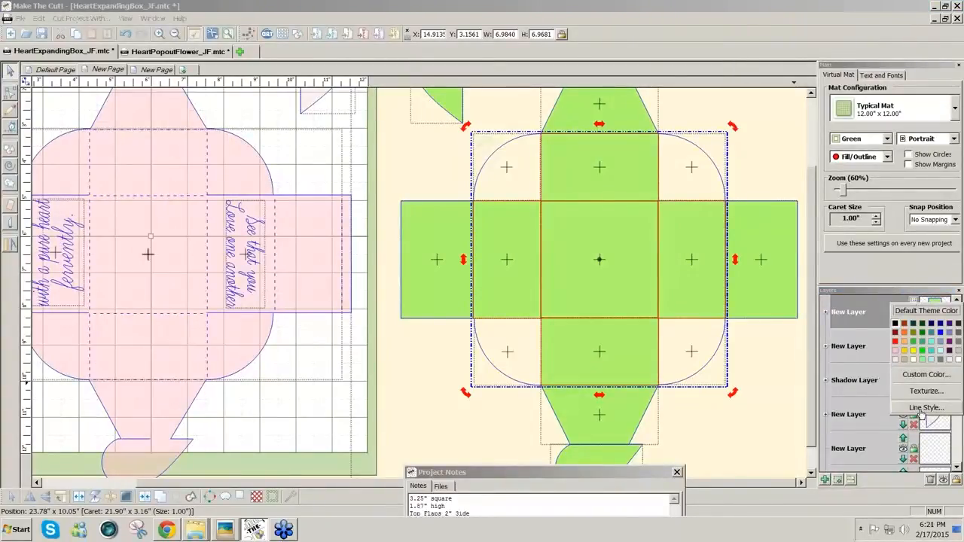
click(780, 410)
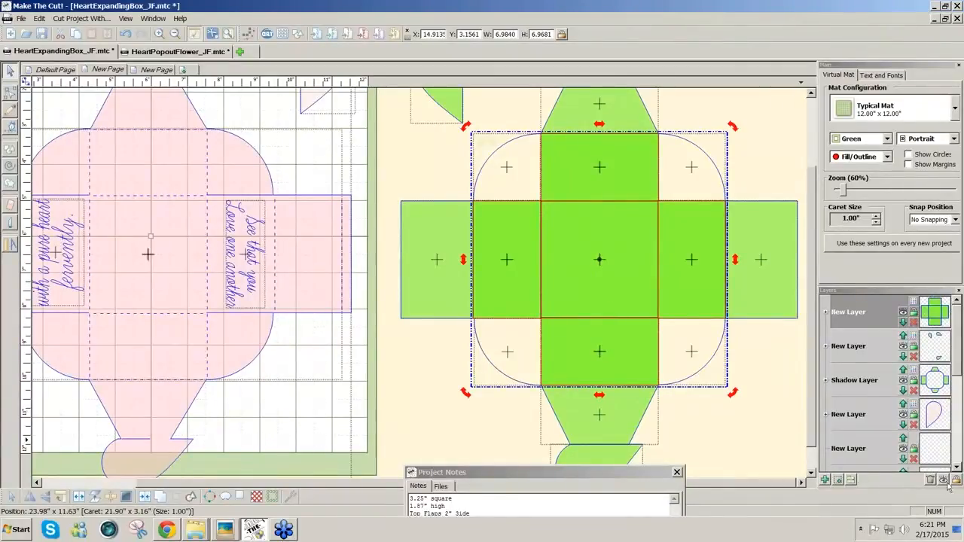
Move the selected copies of the box panels onto a new layer and hide the layer holding the original panels.
click(839, 480)
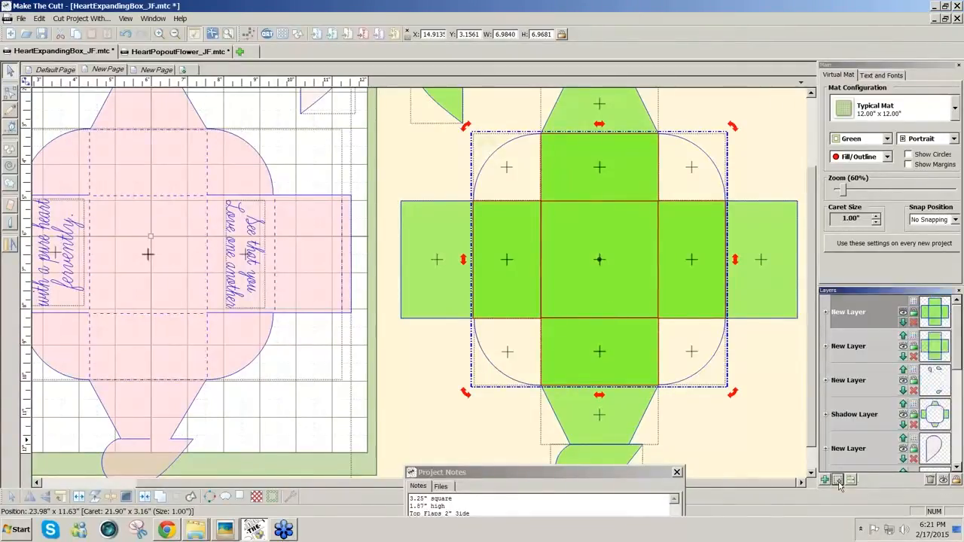
click(903, 348)
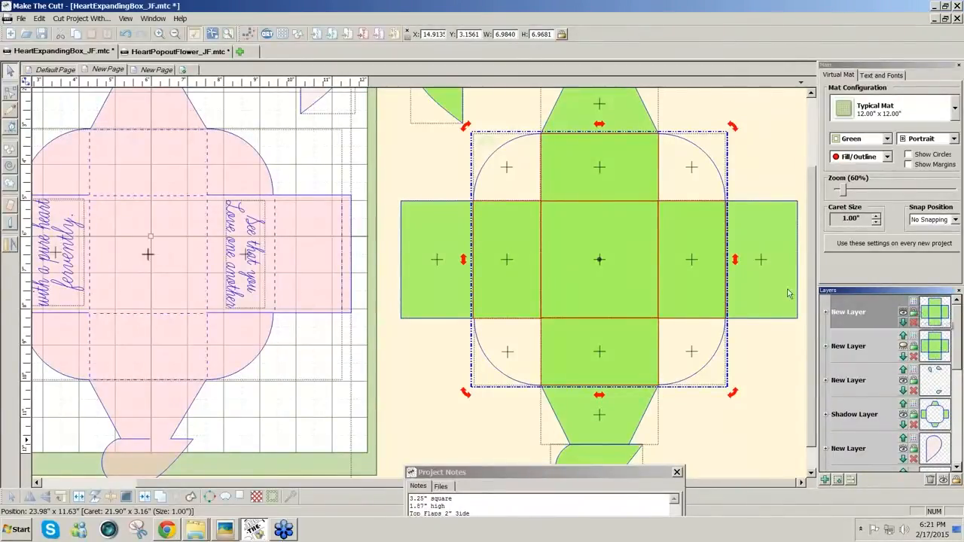
Apply a newly created dashed line style to the visible layer of copied box panels and clear the selection.
click(914, 310)
click(922, 408)
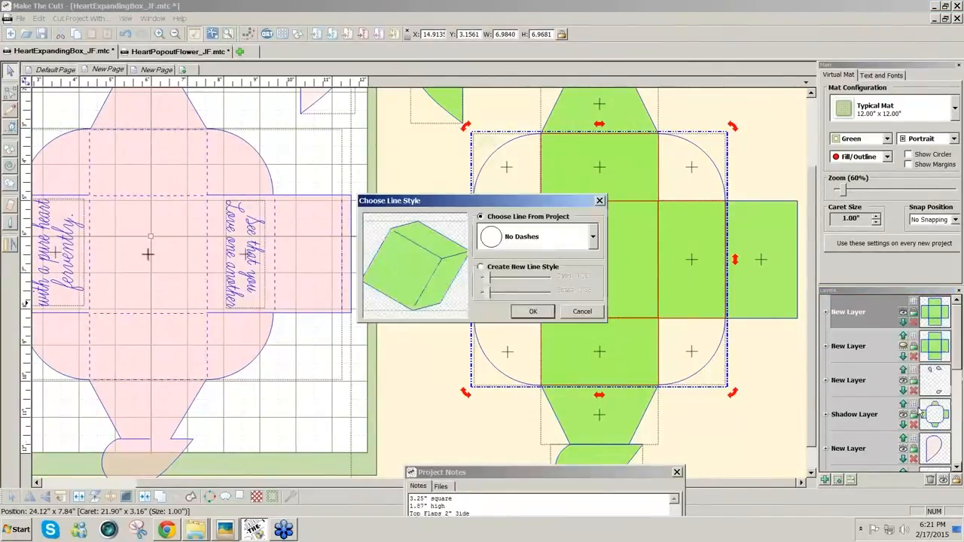
click(481, 268)
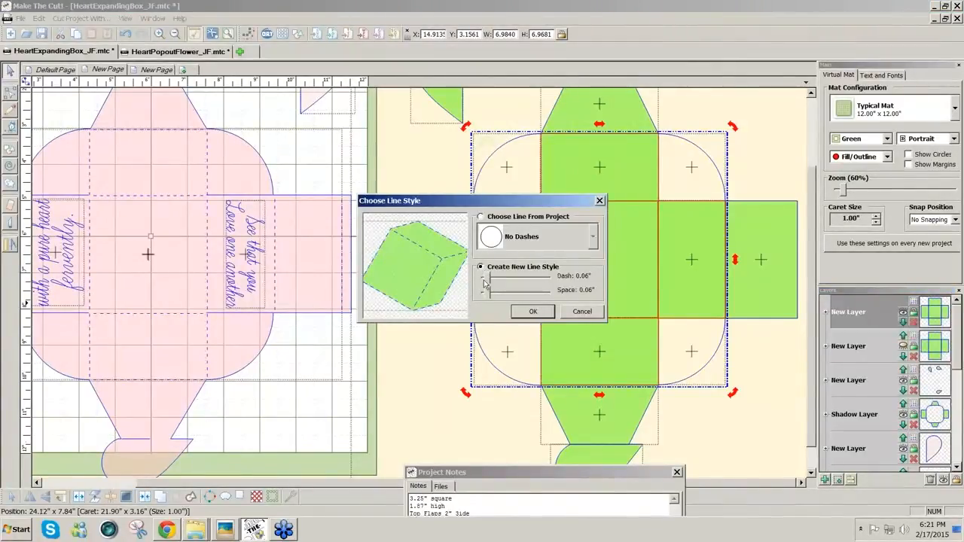
drag(488, 292, 496, 301)
click(532, 312)
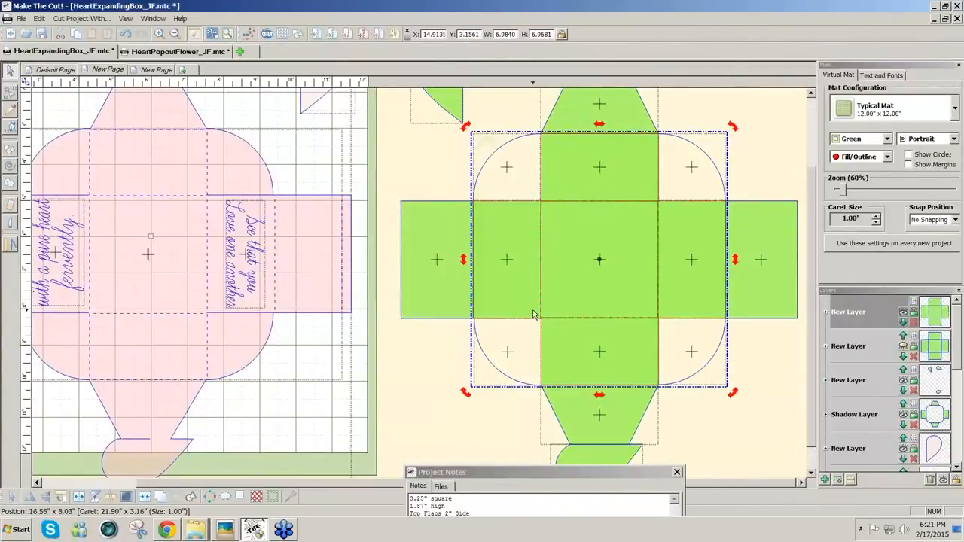
click(760, 373)
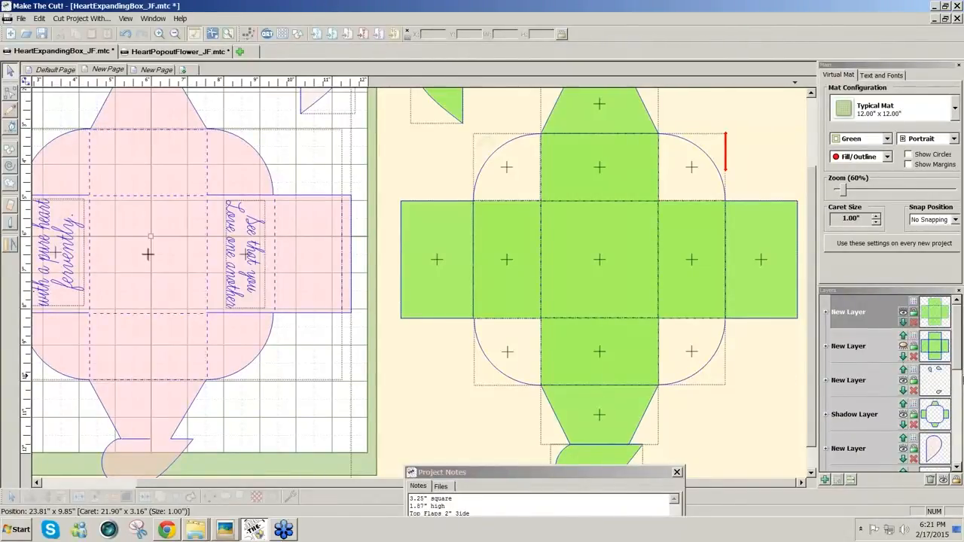
Try deleting the outer end panels on both sides of the green box, and undo the deletions.
drag(957, 363, 962, 324)
click(930, 477)
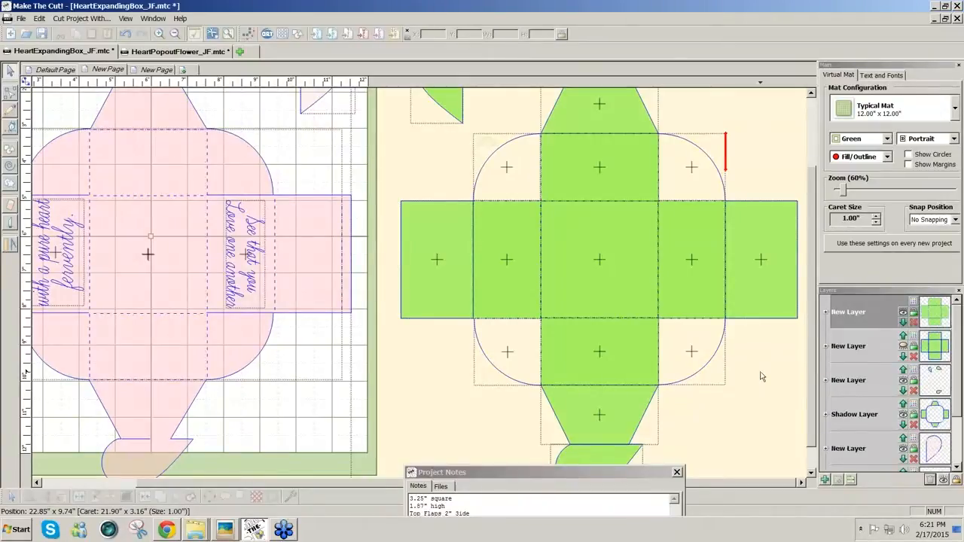
click(774, 280)
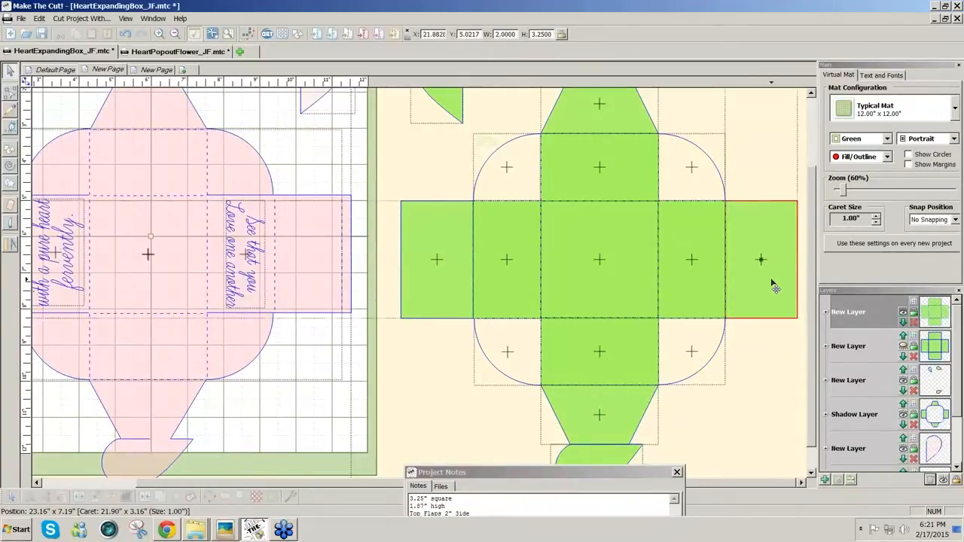
key(Delete)
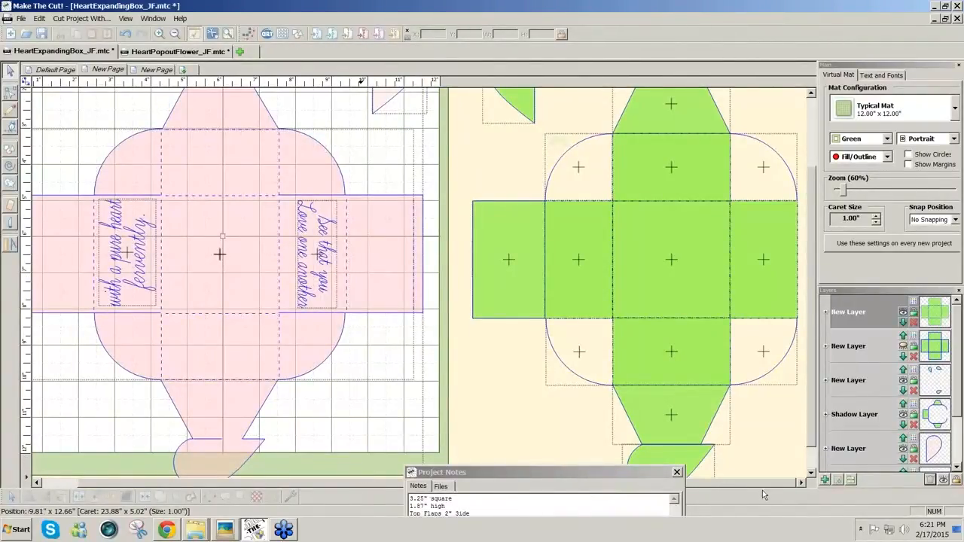
click(520, 290)
key(Delete)
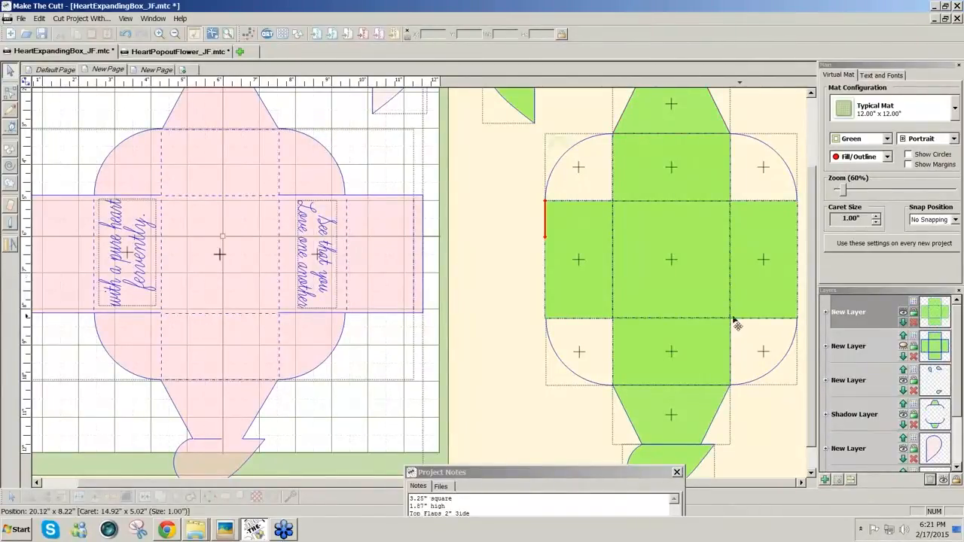
key(ctrl+z)
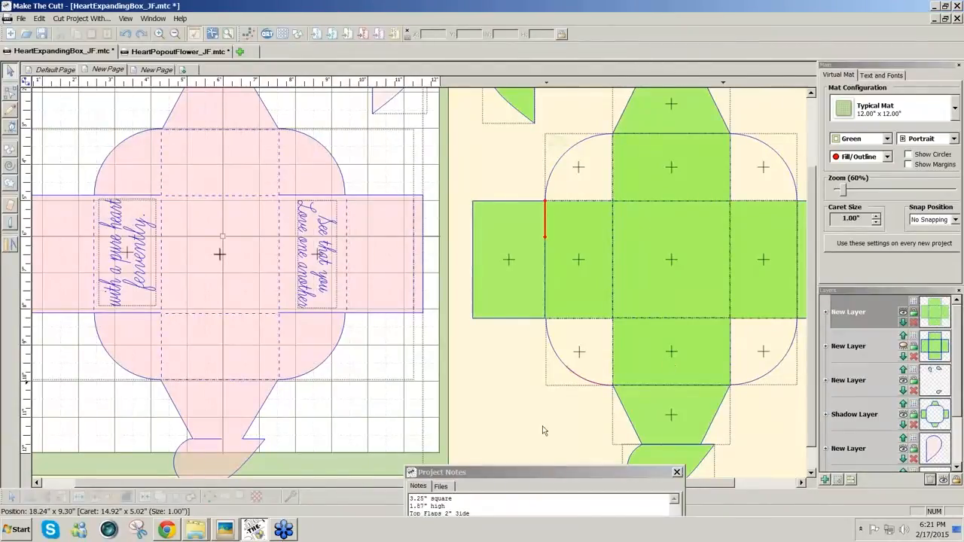
Hide the layer of dashed box panels and show the layer of solid-line panels.
drag(347, 486, 470, 503)
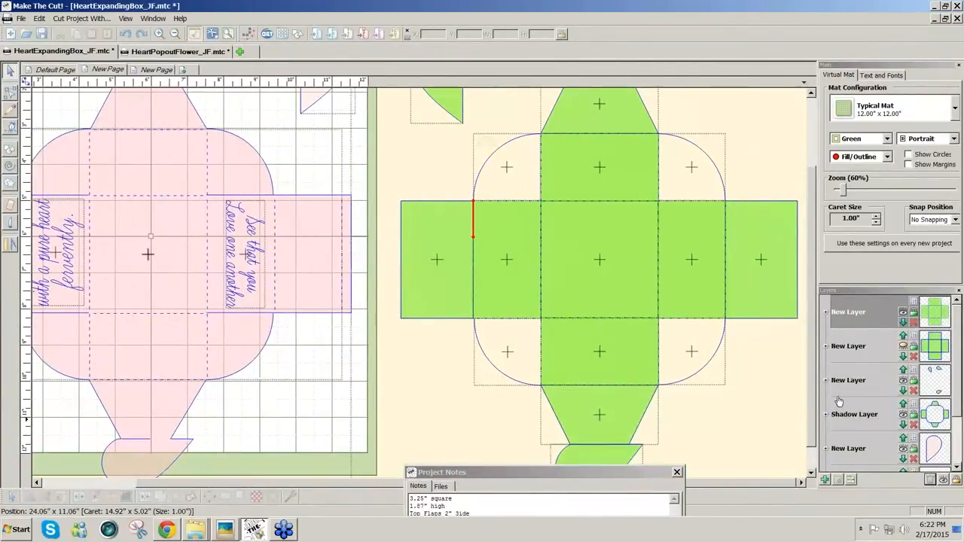
mouse_move(810, 412)
mouse_down()
mouse_move(810, 432)
mouse_move(806, 406)
mouse_up()
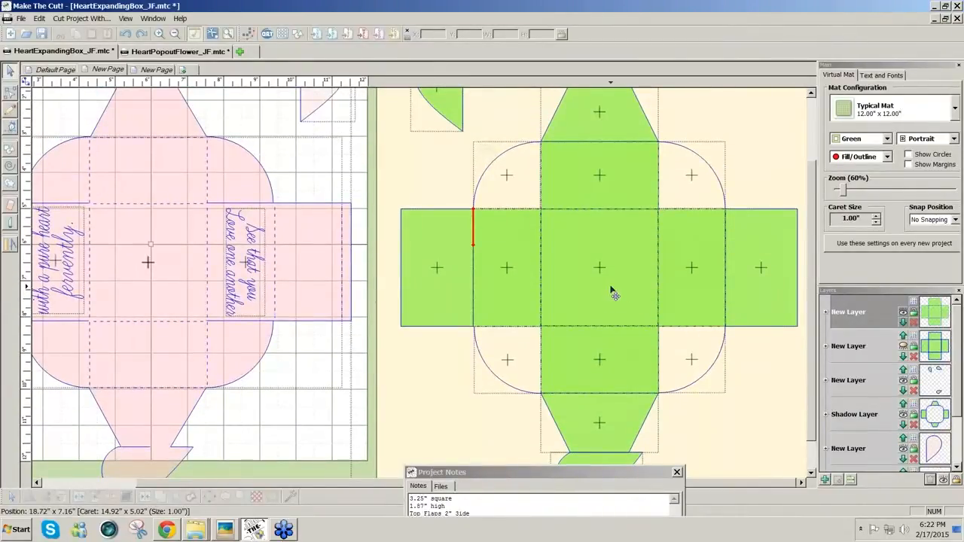
click(904, 312)
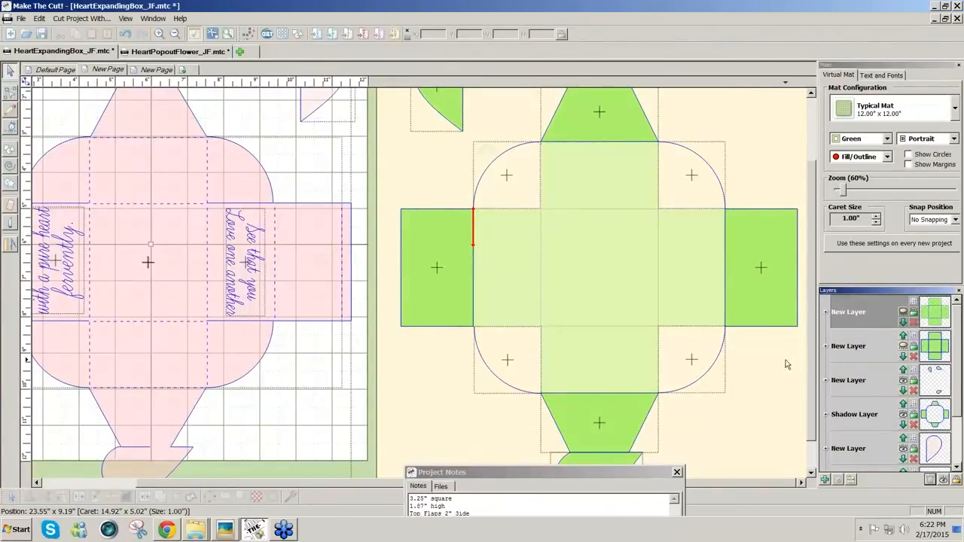
click(904, 346)
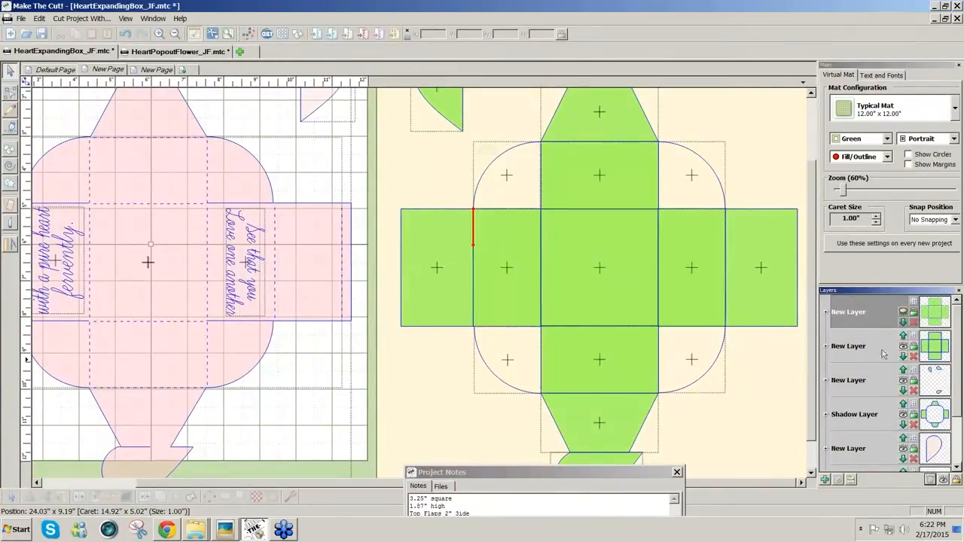
Try deleting the central square panel of the solid-line box, and undo the deletion.
click(614, 298)
key(Delete)
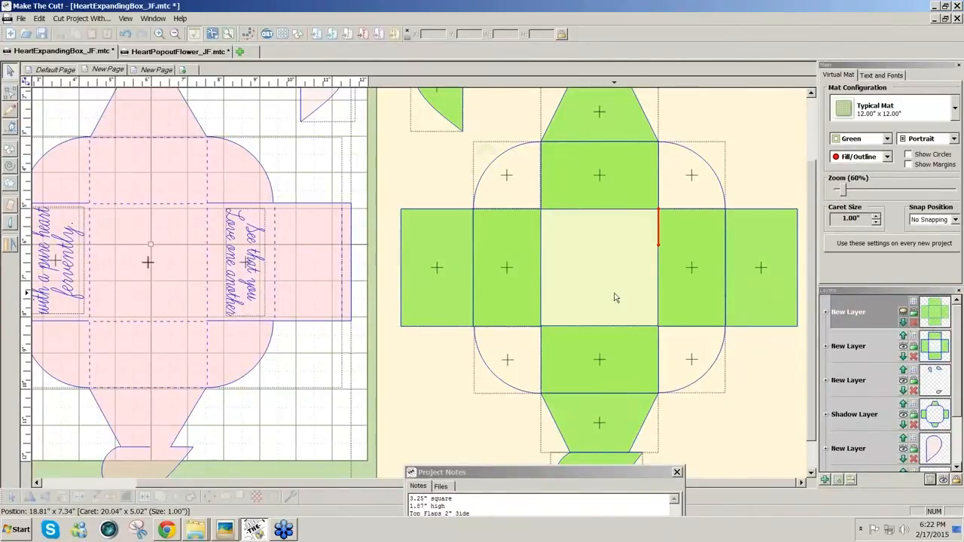
key(ctrl+z)
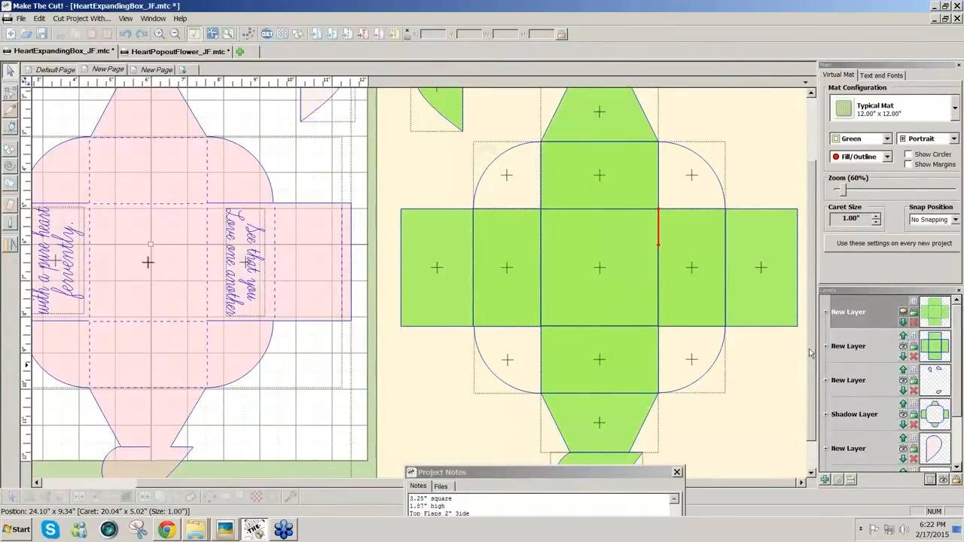
Move the loose green half-heart piece onto the mat beside the pink half-heart.
drag(809, 350, 811, 345)
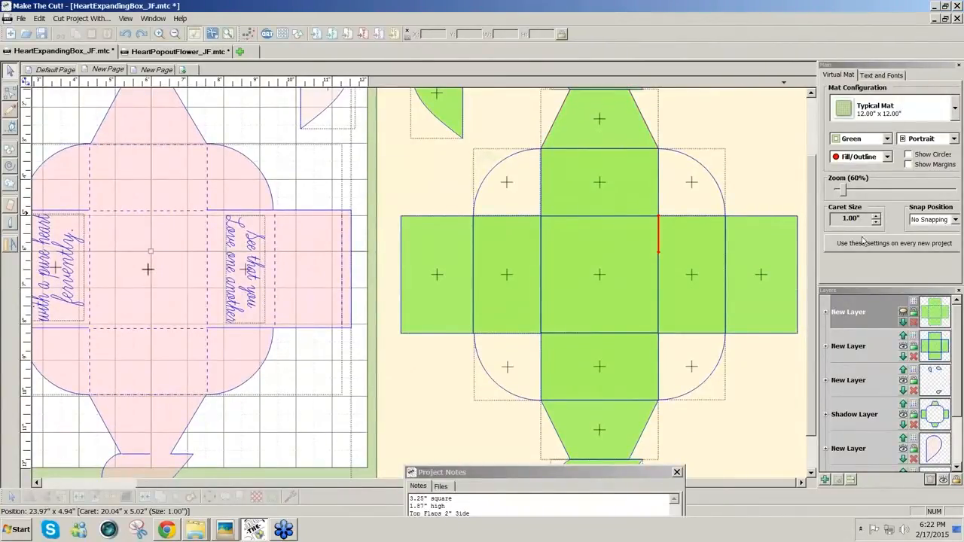
scroll(806, 220, up, 3)
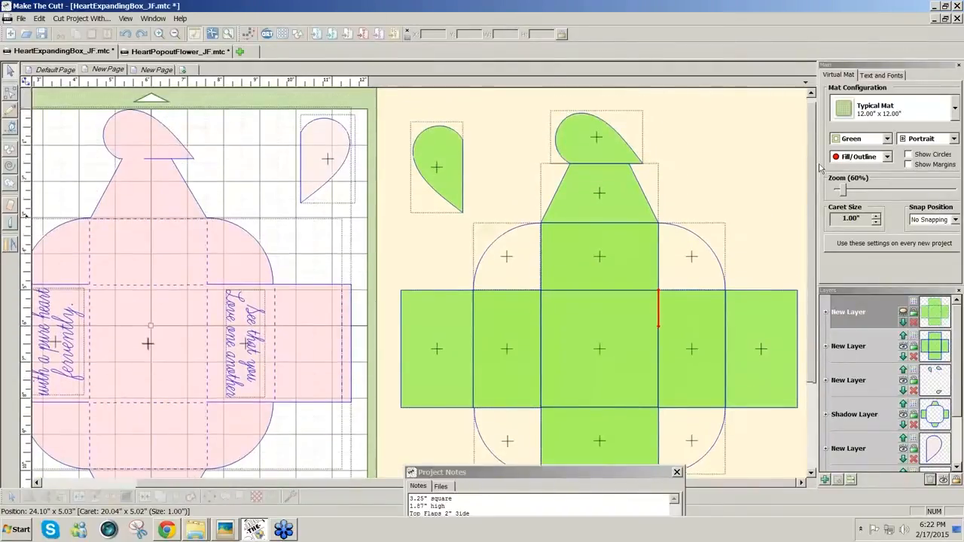
drag(435, 162, 229, 148)
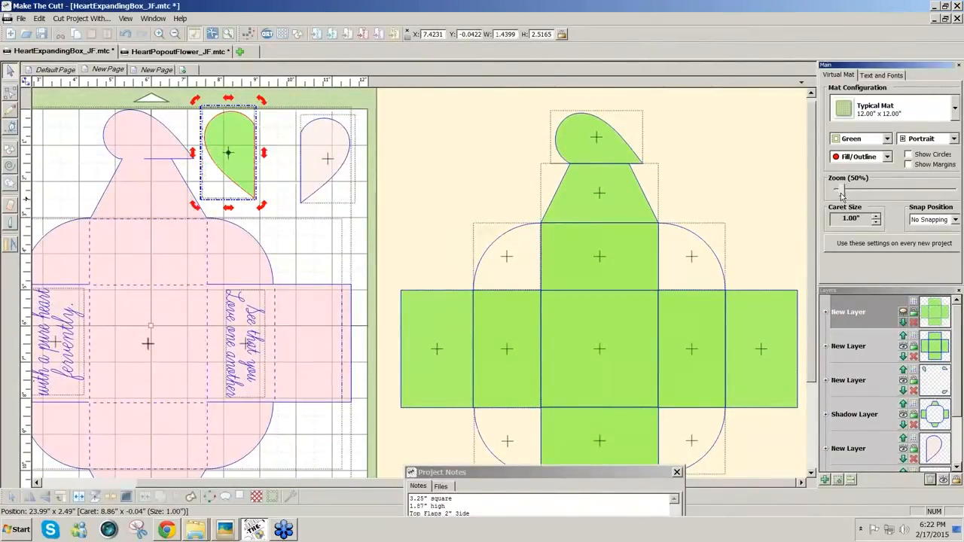
Move the four rounded corner arcs of the green box onto a new layer and hide that layer.
drag(843, 192, 837, 193)
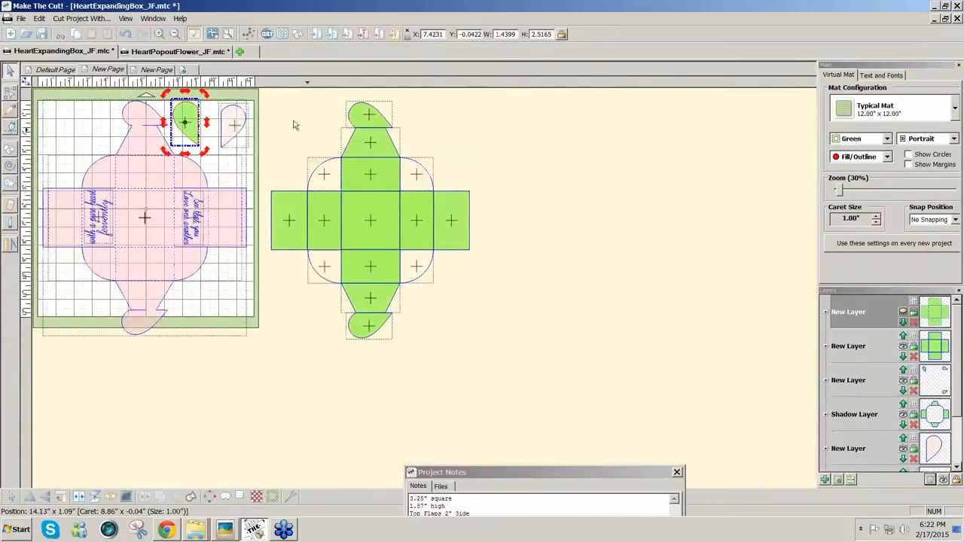
drag(265, 103, 497, 381)
click(607, 349)
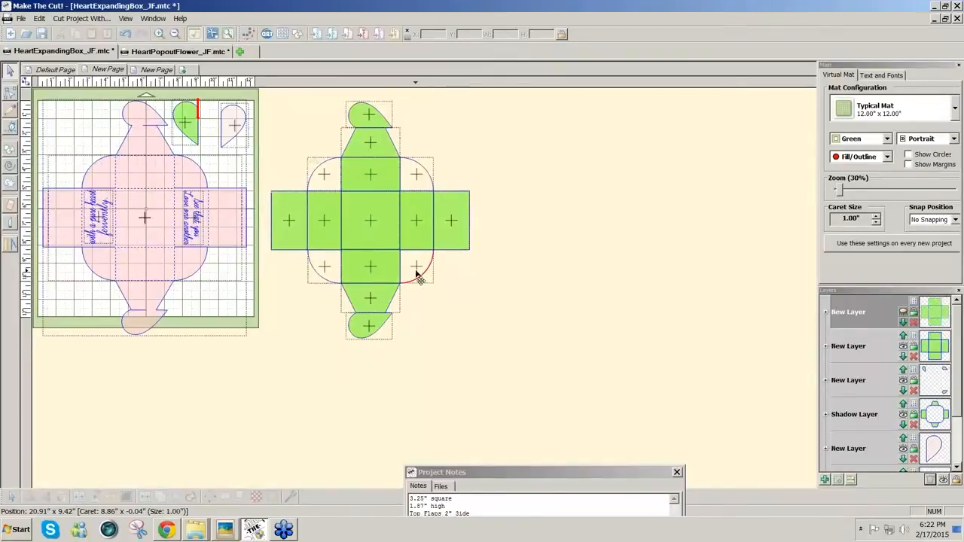
click(418, 269)
shift+click(328, 266)
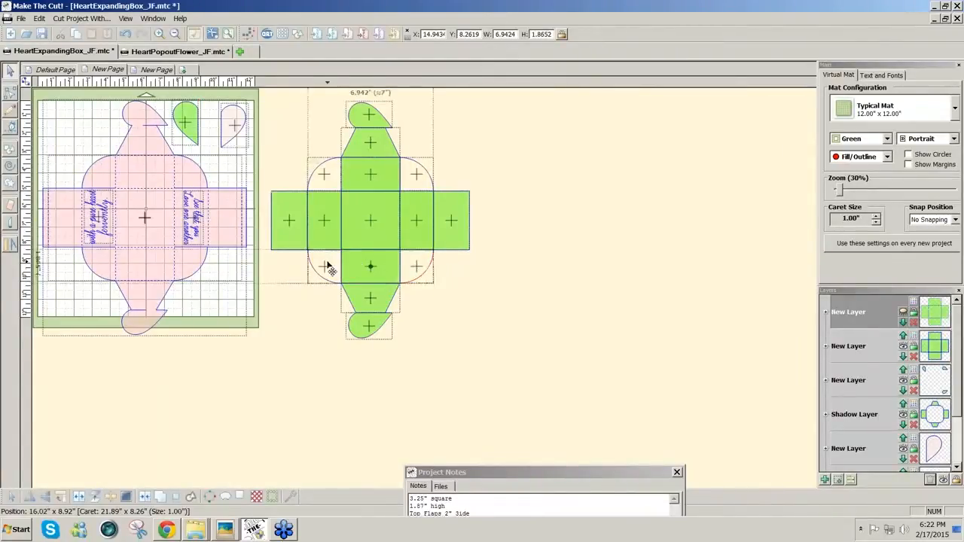
shift+click(321, 184)
shift+click(430, 183)
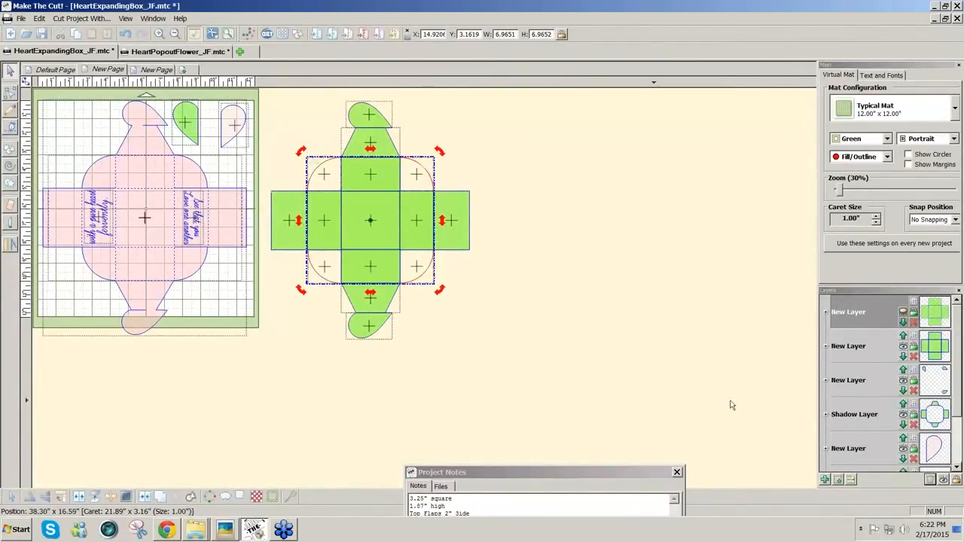
click(838, 483)
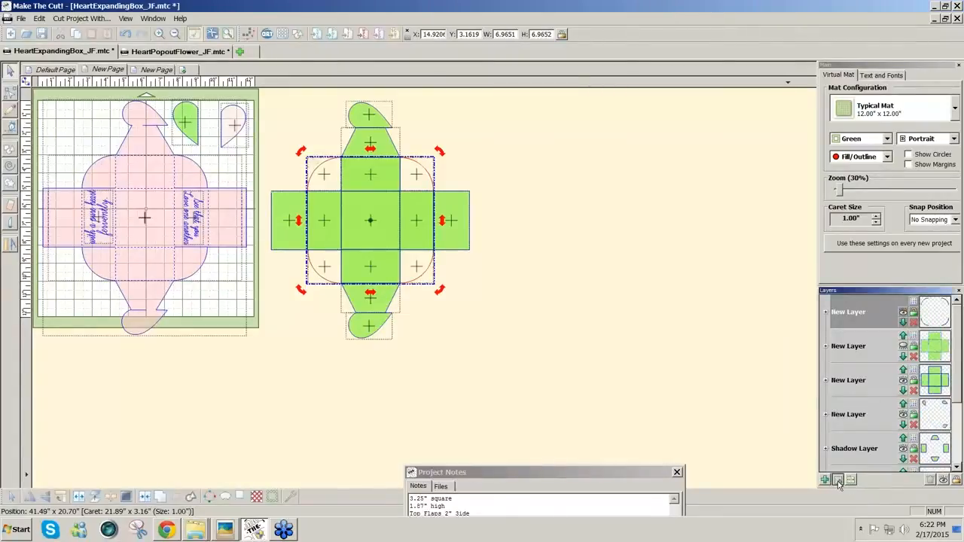
click(905, 314)
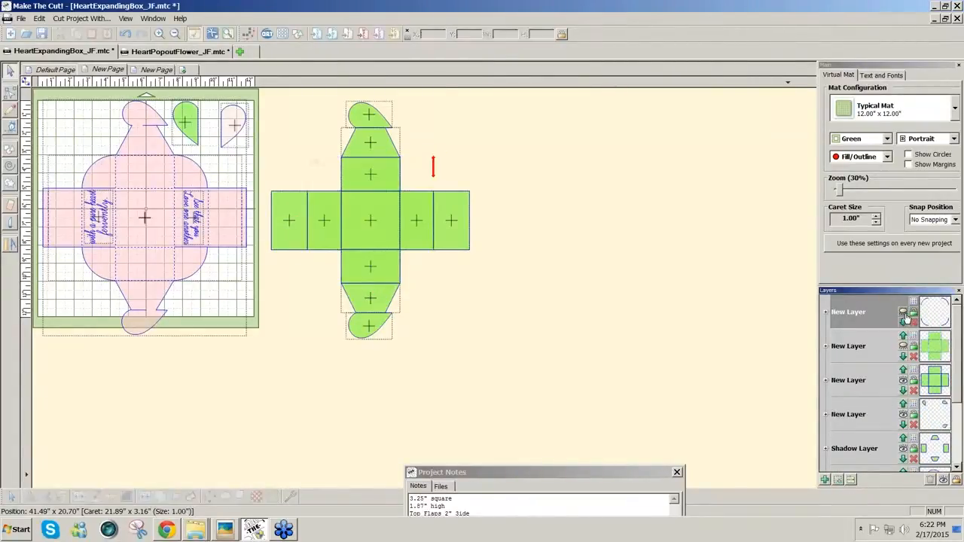
Try welding all the green panels, flaps and half-hearts into one shape, and undo the weld.
drag(488, 333, 239, 101)
click(162, 498)
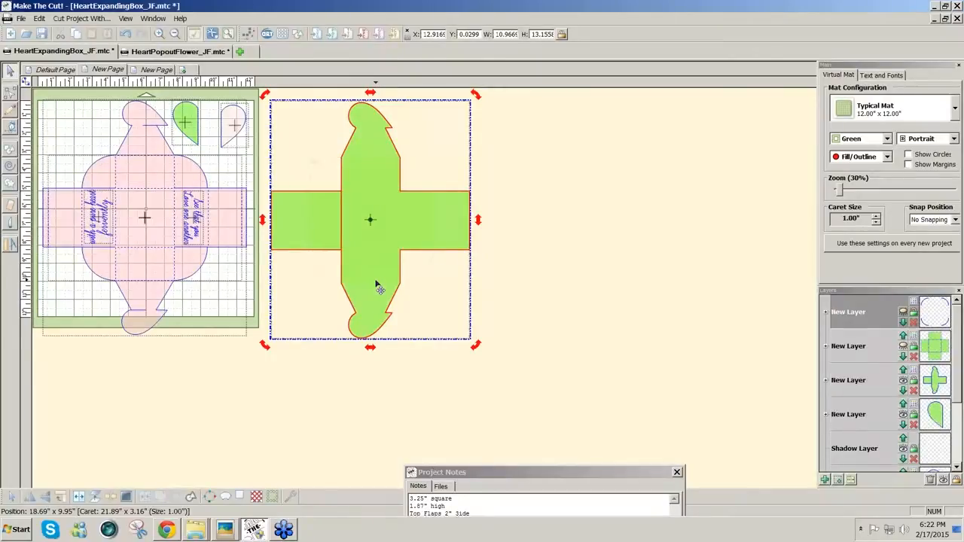
key(ctrl+z)
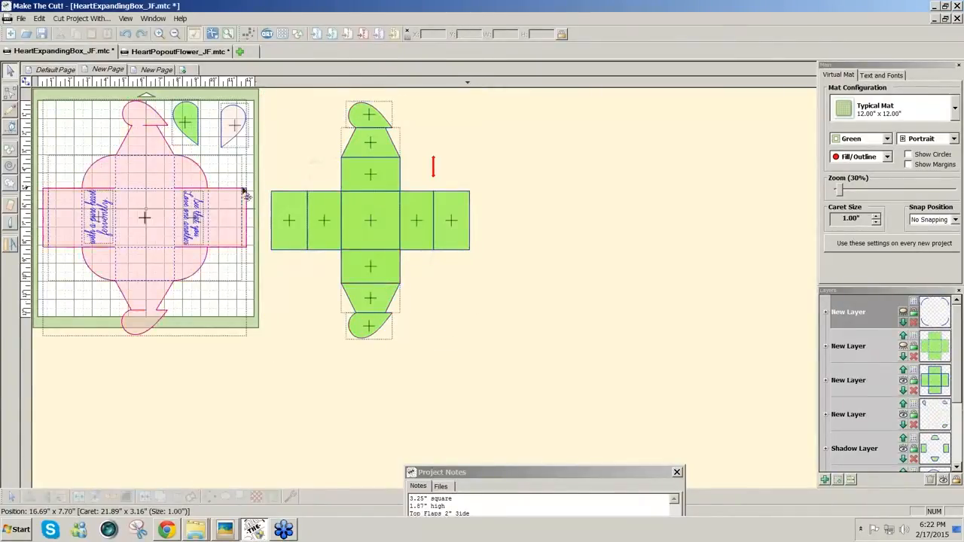
Nudge the two left side panels slightly toward the central square, and weld all green box pieces into one outline.
drag(263, 181, 348, 294)
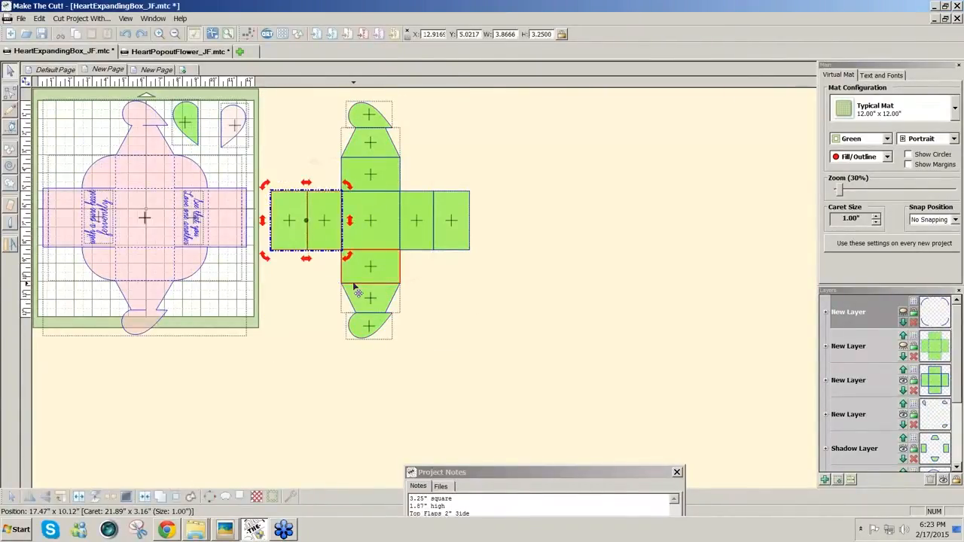
drag(515, 403, 264, 91)
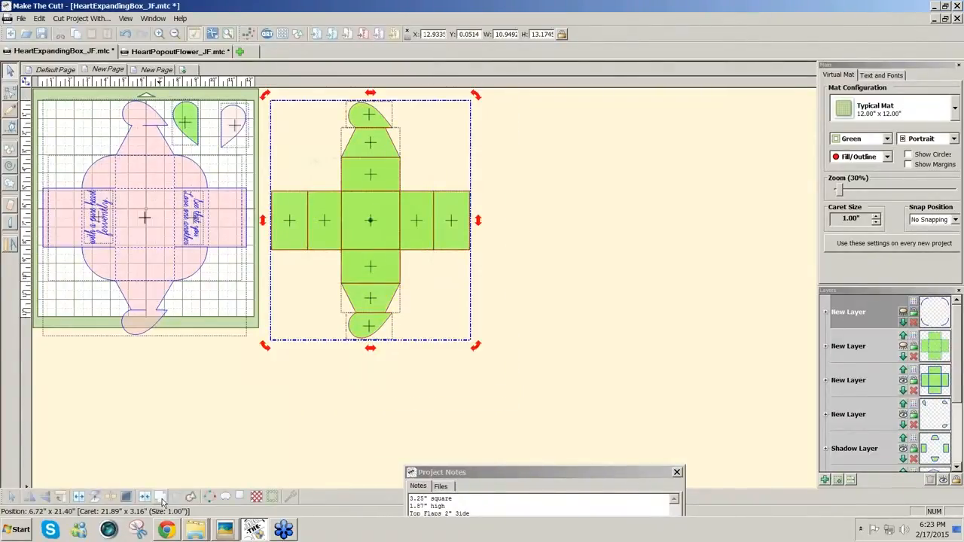
click(160, 499)
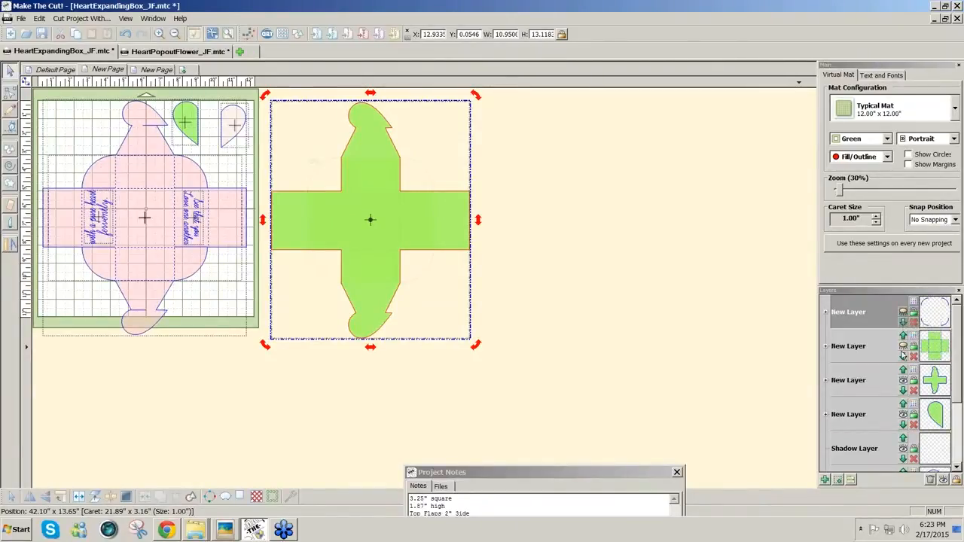
Show the corner-arc layer and remove the vertical edges of the box outline inside the four rounded corners using node editing.
click(904, 312)
click(613, 191)
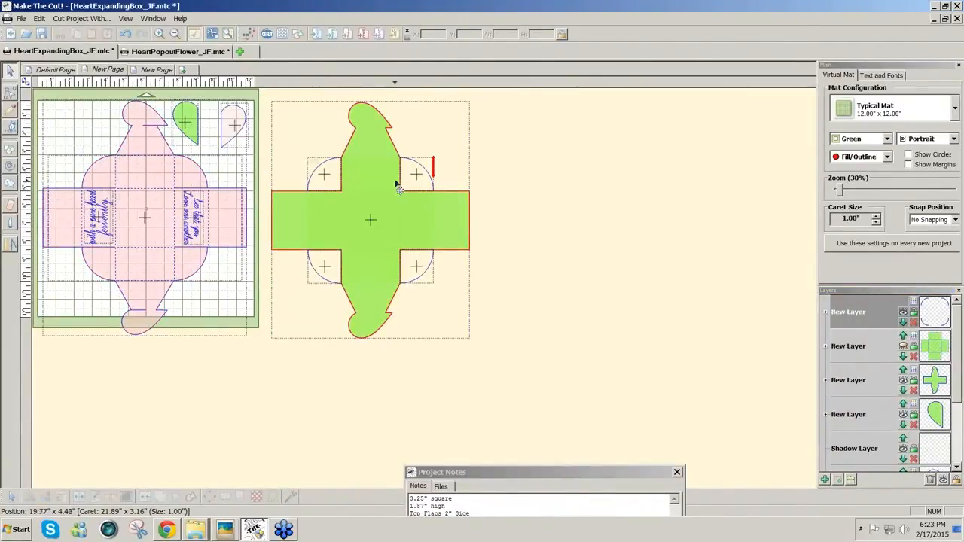
click(9, 91)
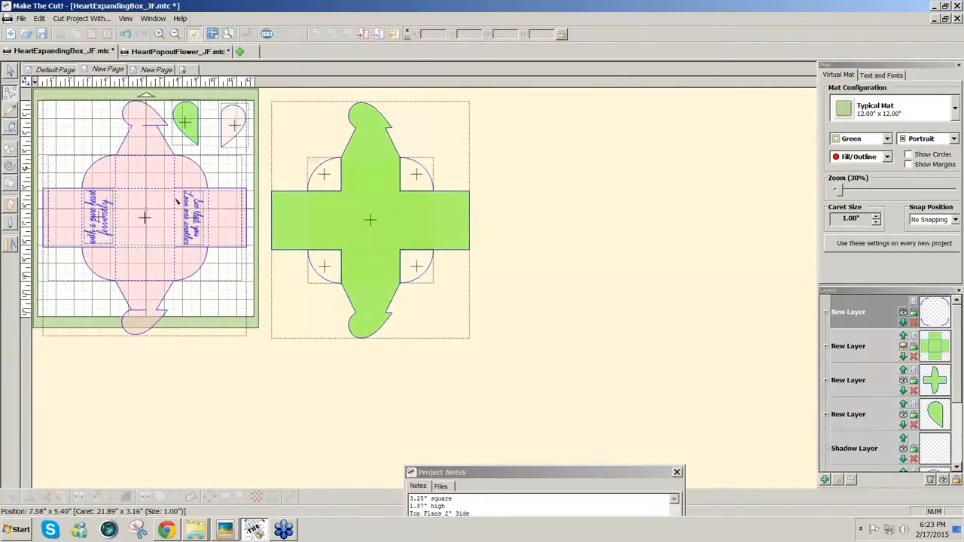
click(342, 180)
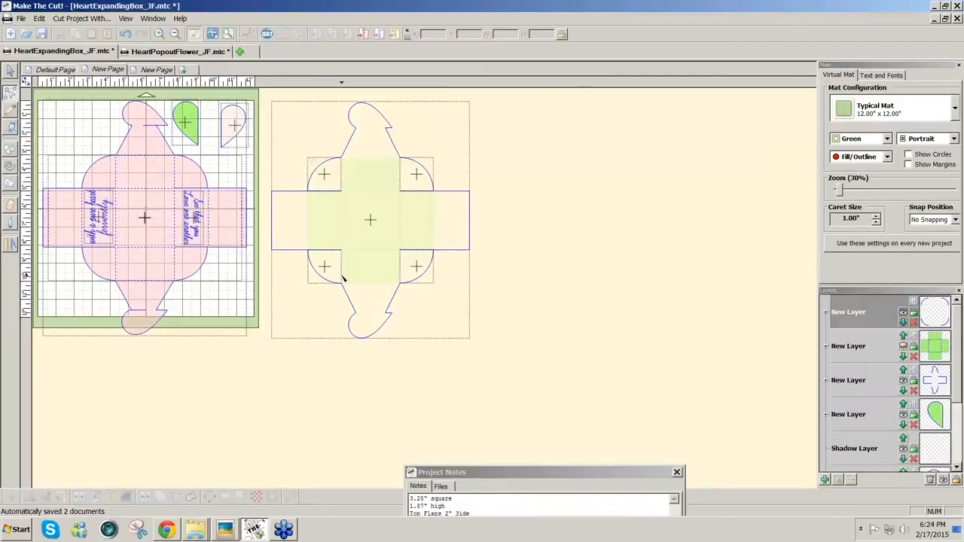
click(343, 161)
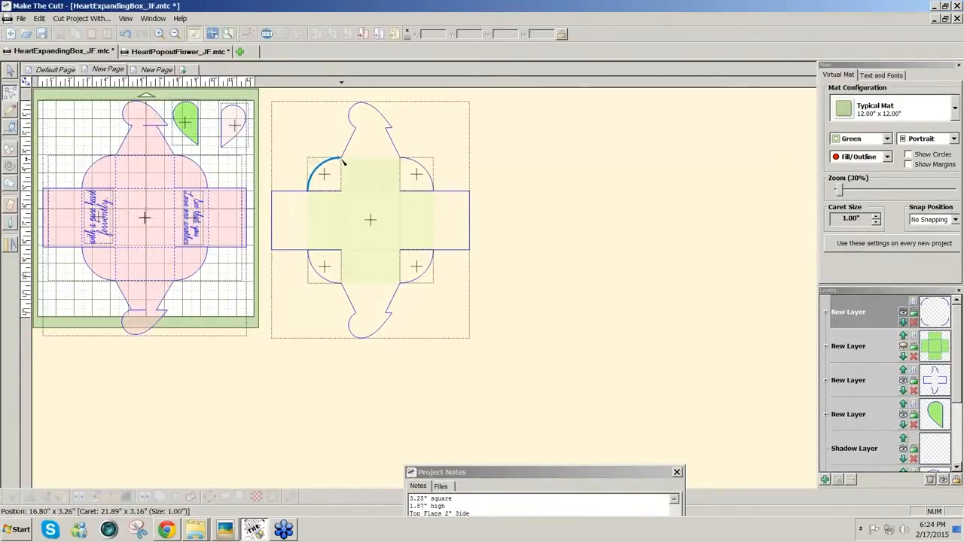
Join the inner end nodes of the two upper corner arcs to the closest nodes of the top heart flap.
right_click(343, 159)
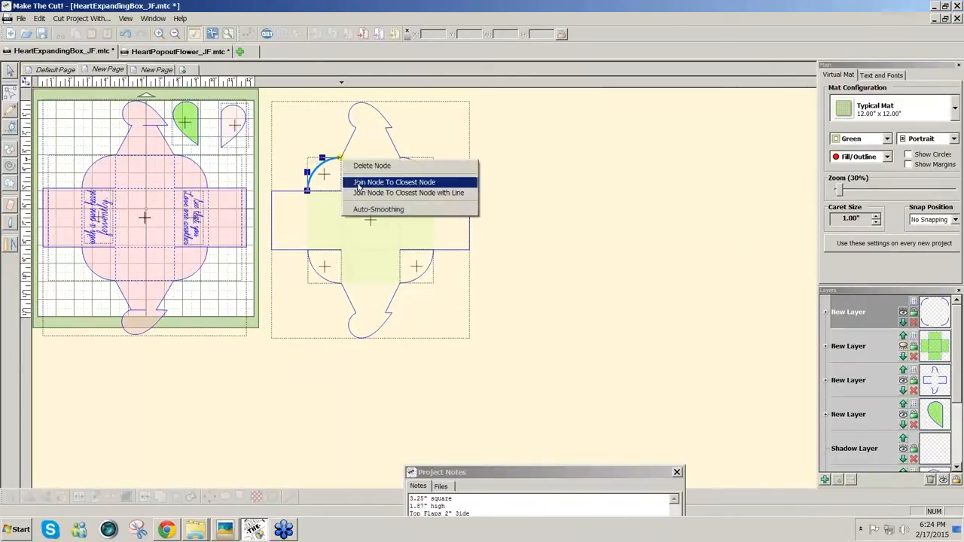
click(358, 184)
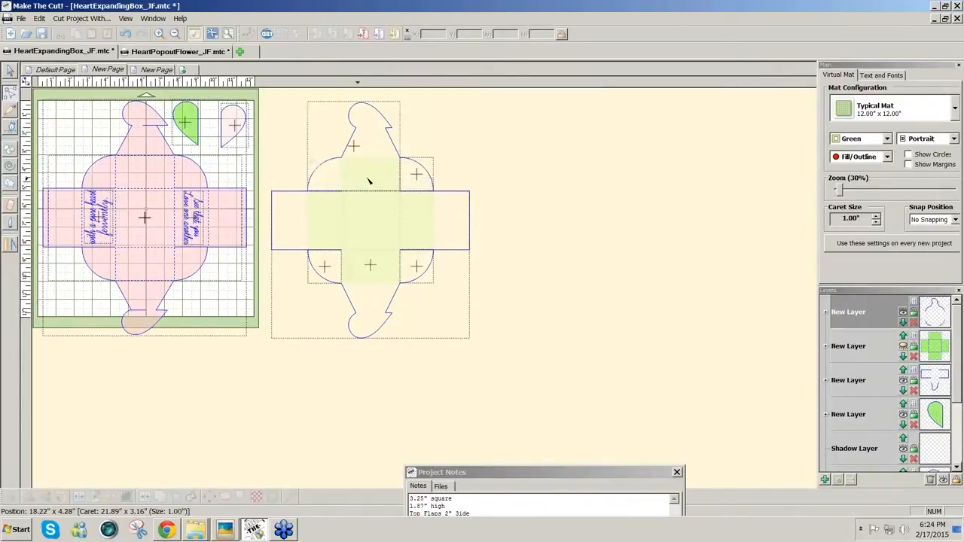
click(399, 155)
click(402, 158)
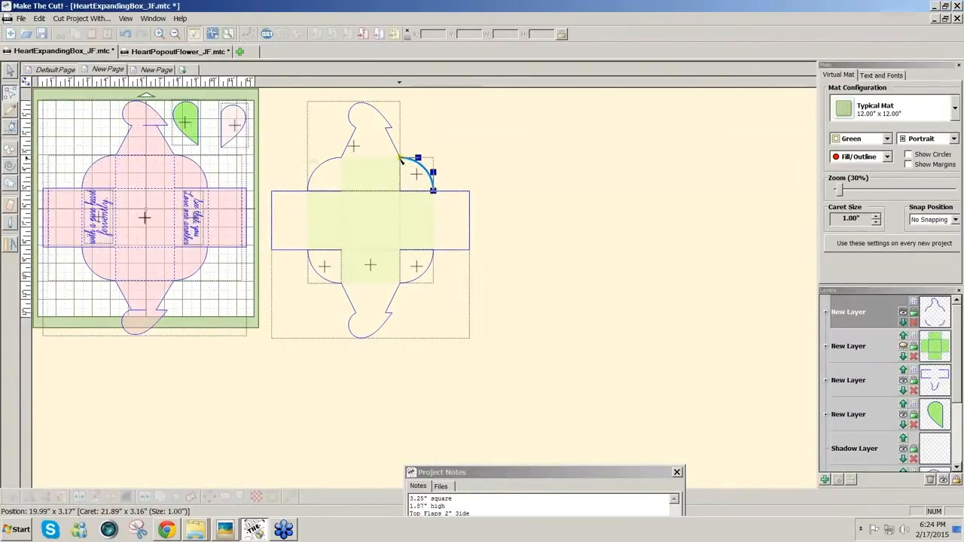
right_click(401, 160)
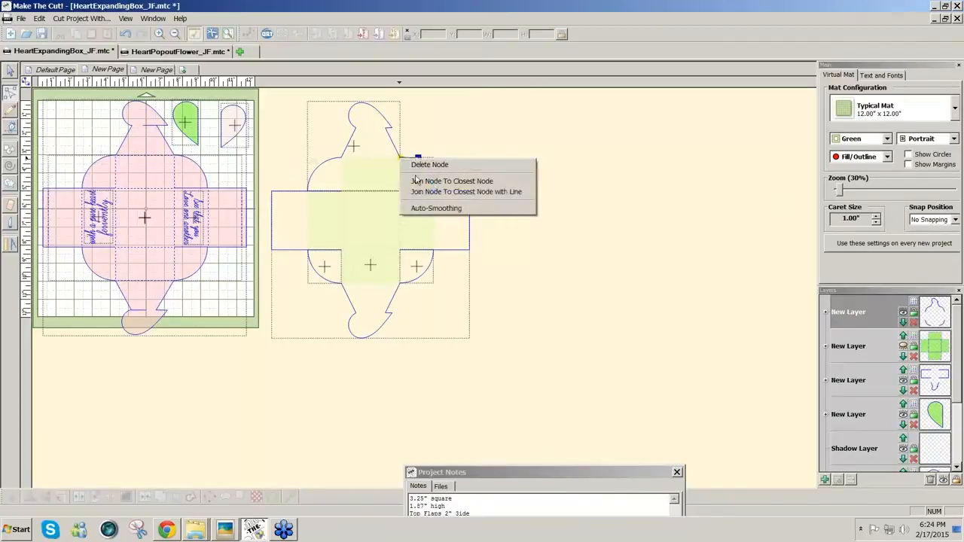
click(418, 183)
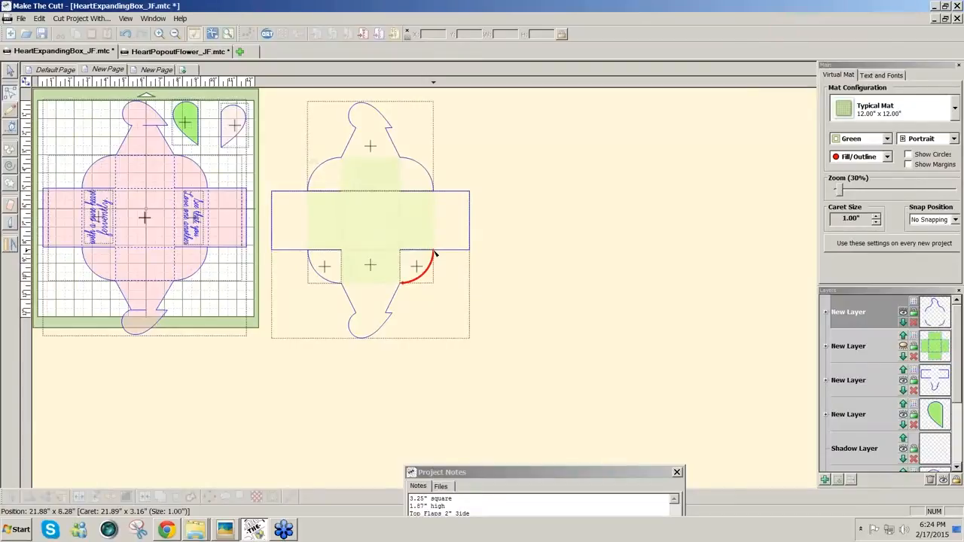
Join the inner end nodes of the two lower corner arcs to the closest nodes of the bottom heart flap.
click(400, 288)
right_click(400, 284)
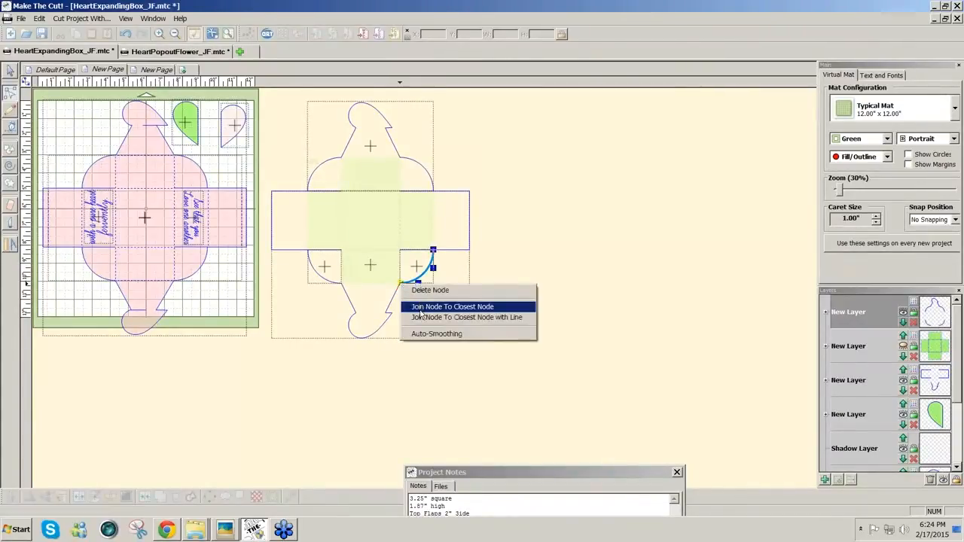
click(419, 310)
click(340, 284)
right_click(340, 284)
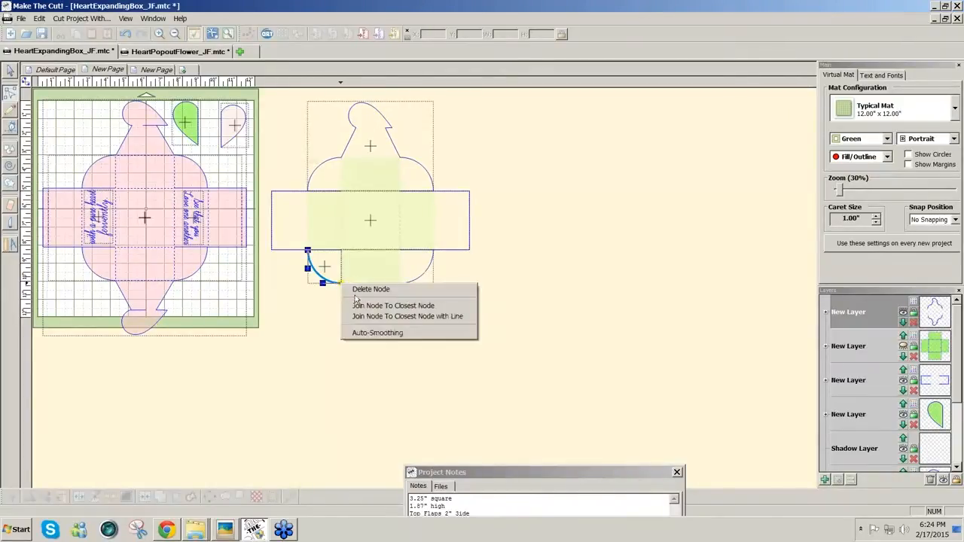
click(422, 303)
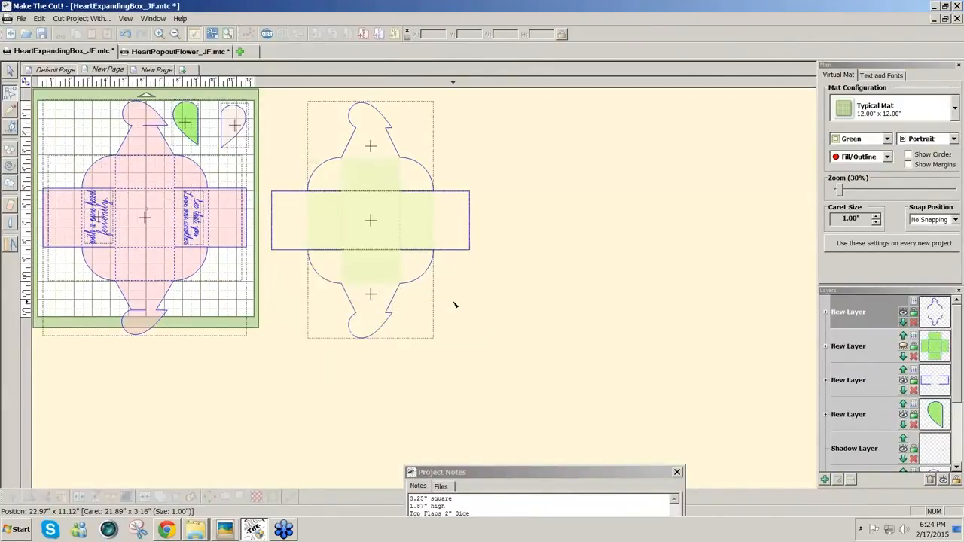
Break the right side panel's outline at the two nodes where the right-hand corner arcs end.
click(422, 251)
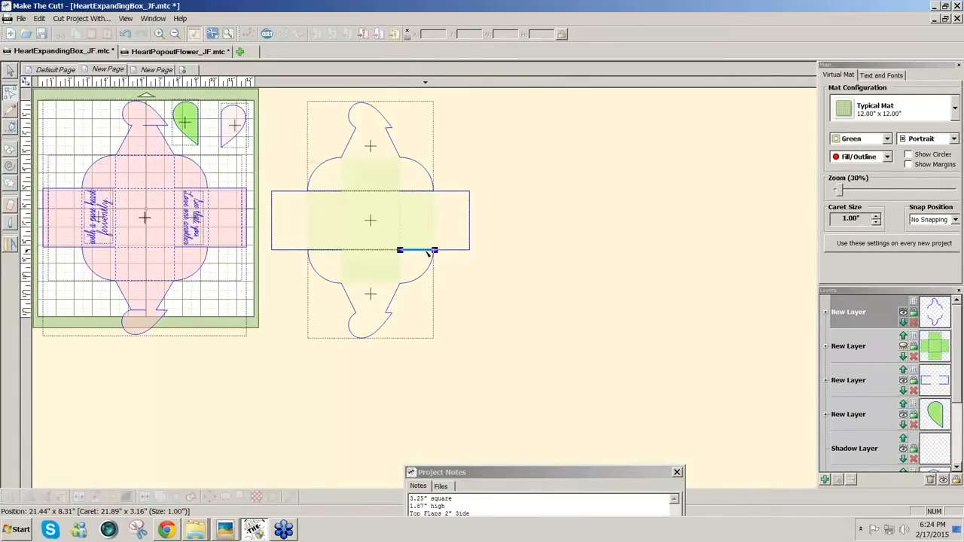
right_click(433, 250)
click(461, 272)
click(429, 191)
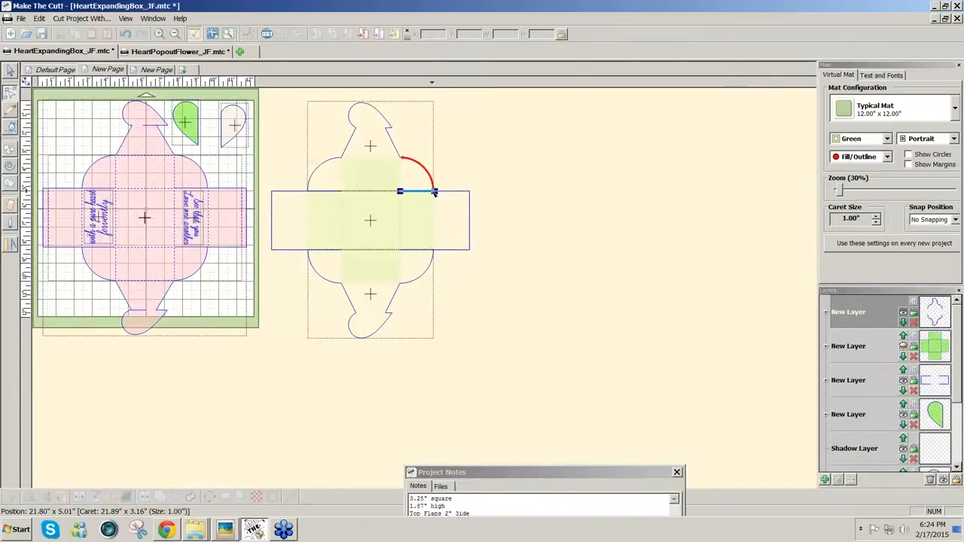
right_click(433, 192)
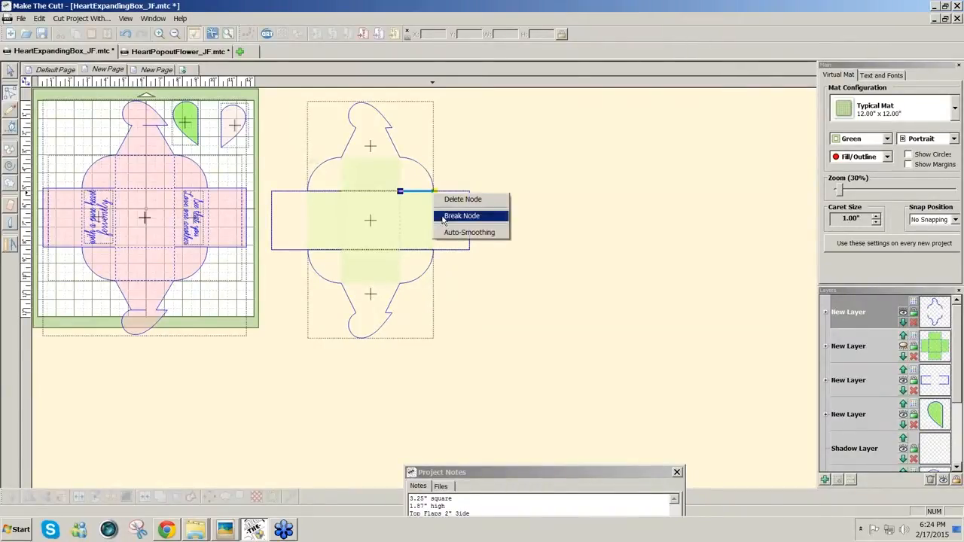
click(443, 217)
Break the left side panel's outline at the two nodes where the left-hand corner arcs end.
click(330, 192)
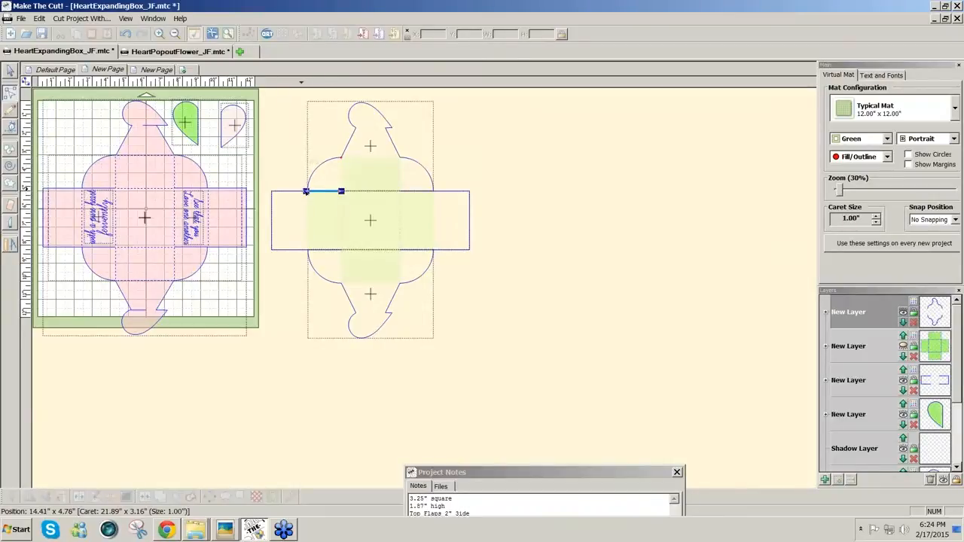
right_click(306, 192)
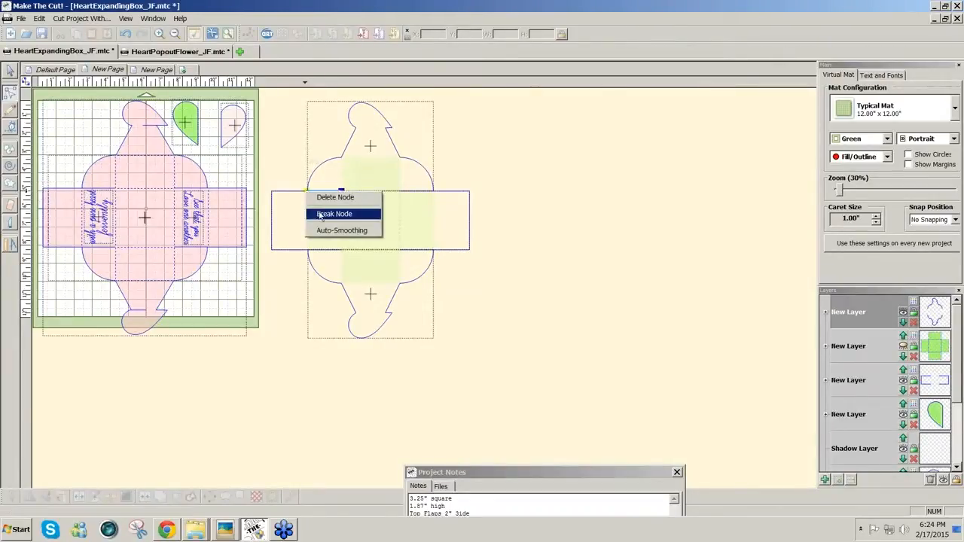
click(320, 216)
click(322, 250)
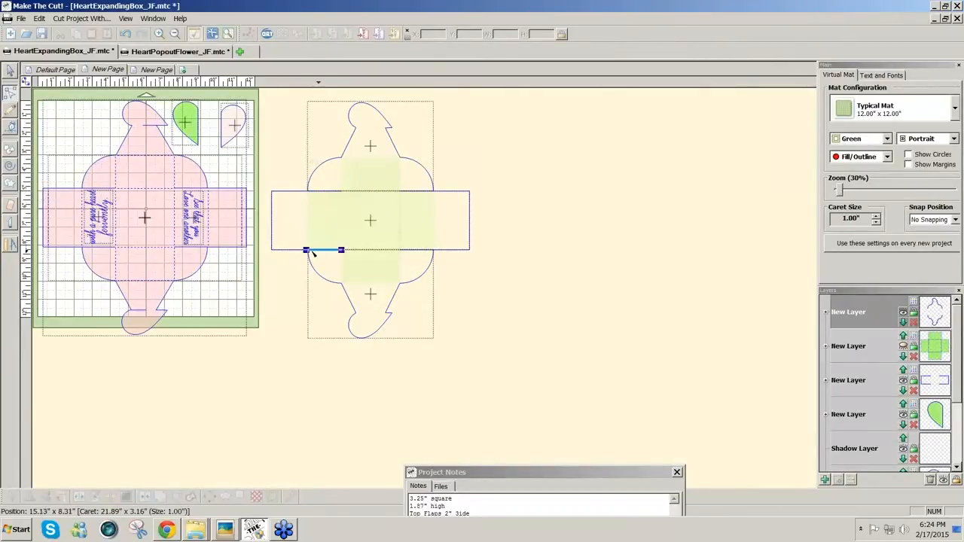
right_click(309, 250)
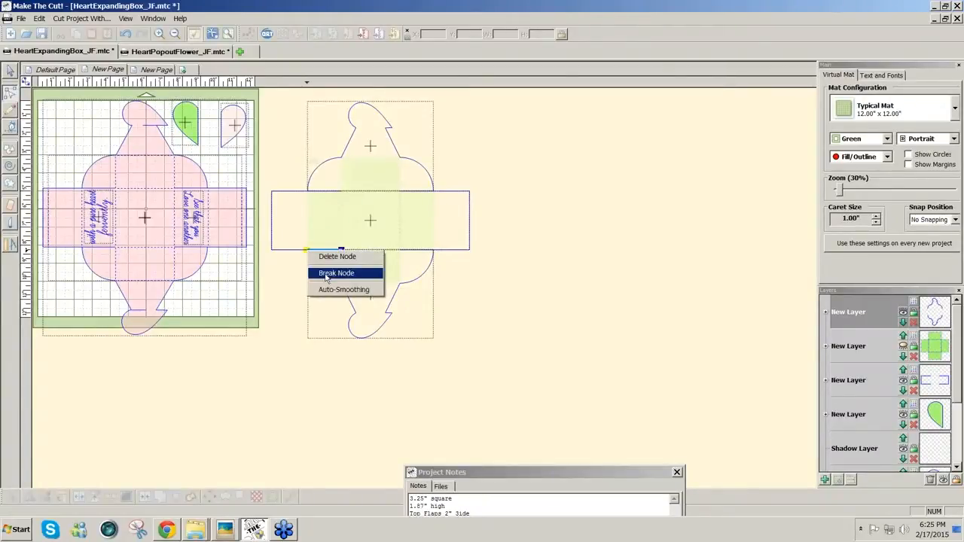
click(320, 273)
Select the whole box outline and split it into separate pieces at the broken nodes.
click(11, 71)
drag(293, 181, 448, 269)
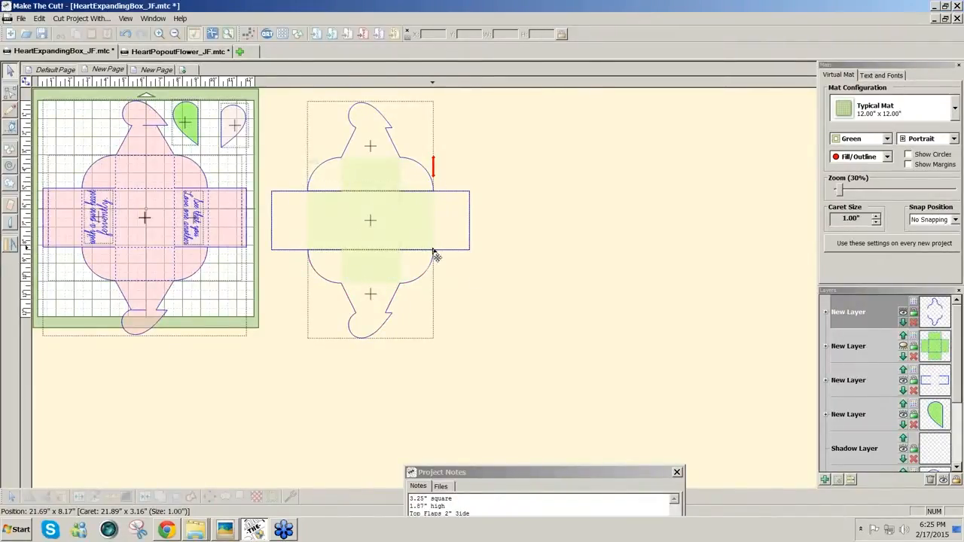
drag(517, 377, 262, 47)
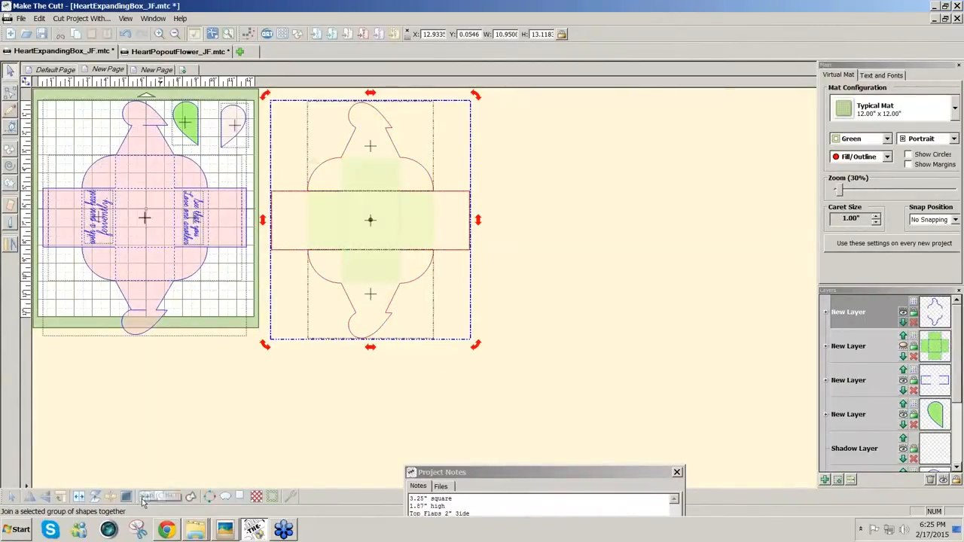
click(161, 500)
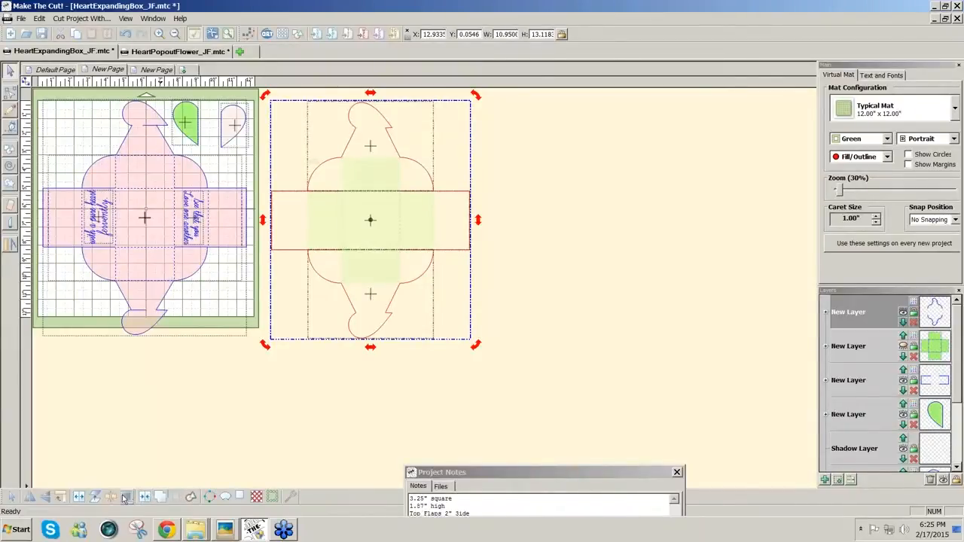
click(512, 387)
Move the four short horizontal segments at the base of the corner arcs onto a new layer and leave that layer shown.
drag(455, 287, 300, 180)
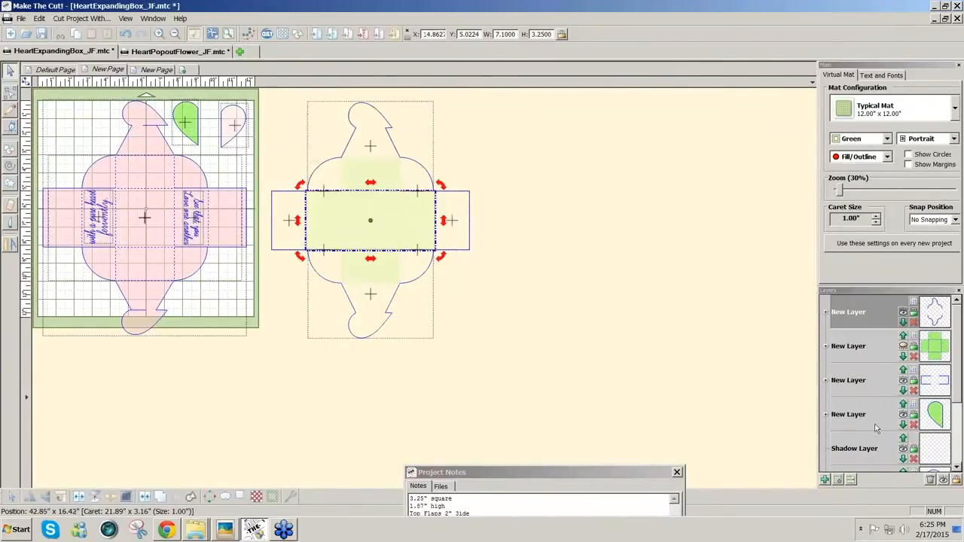
click(840, 480)
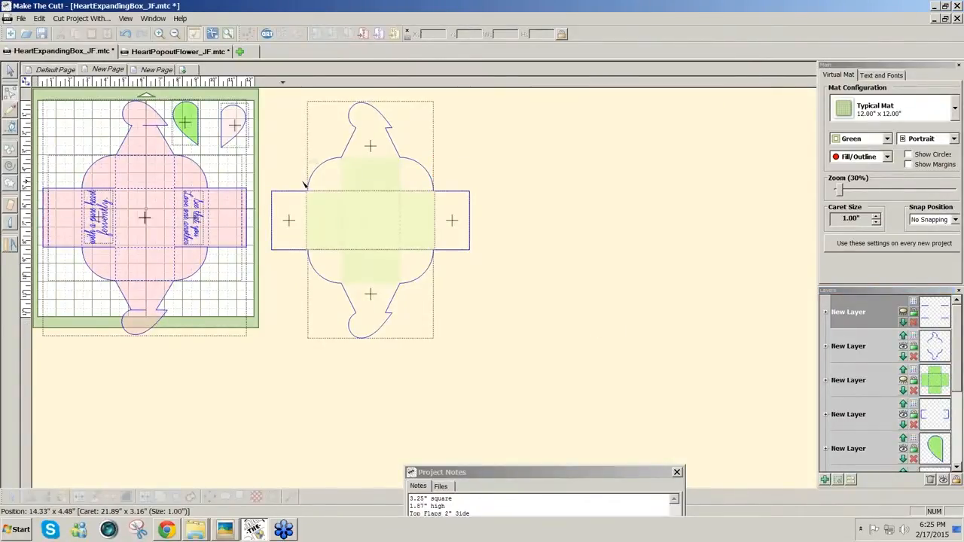
click(309, 192)
click(624, 247)
click(508, 211)
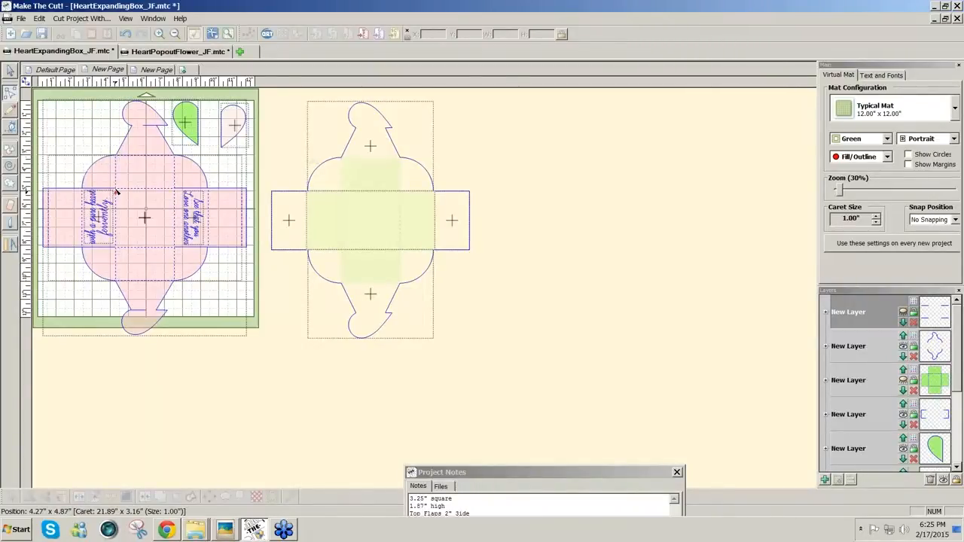
click(903, 311)
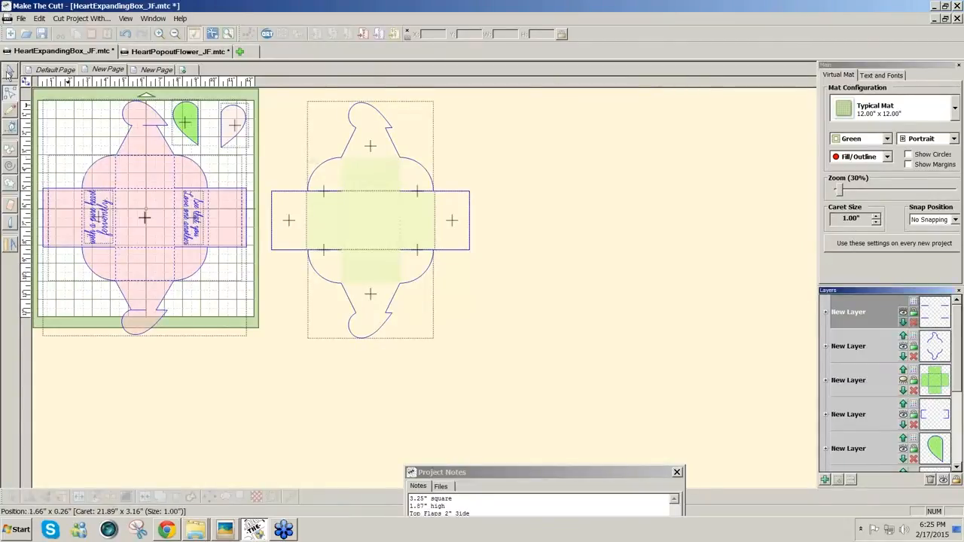
Move the two outer side-panel outlines onto a new layer and hide that layer.
click(9, 70)
click(275, 249)
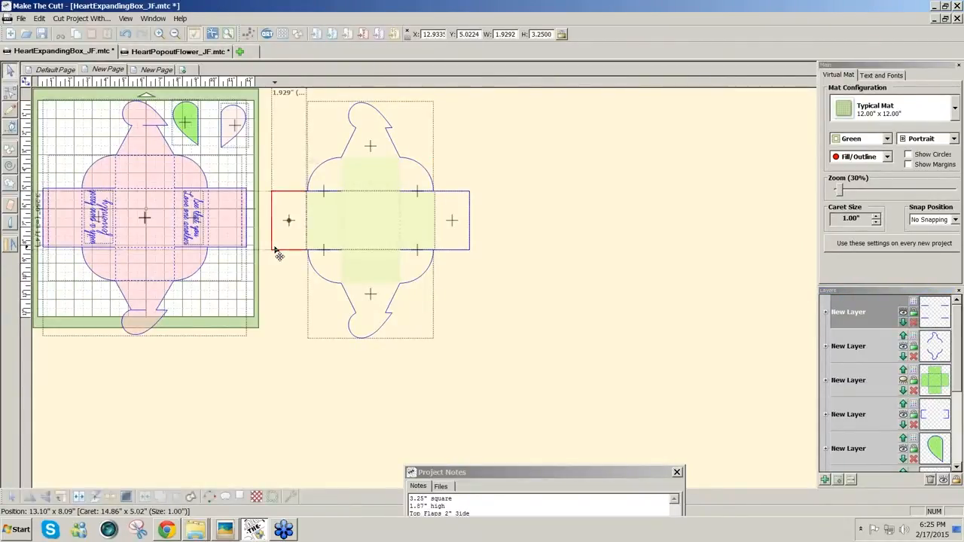
click(455, 252)
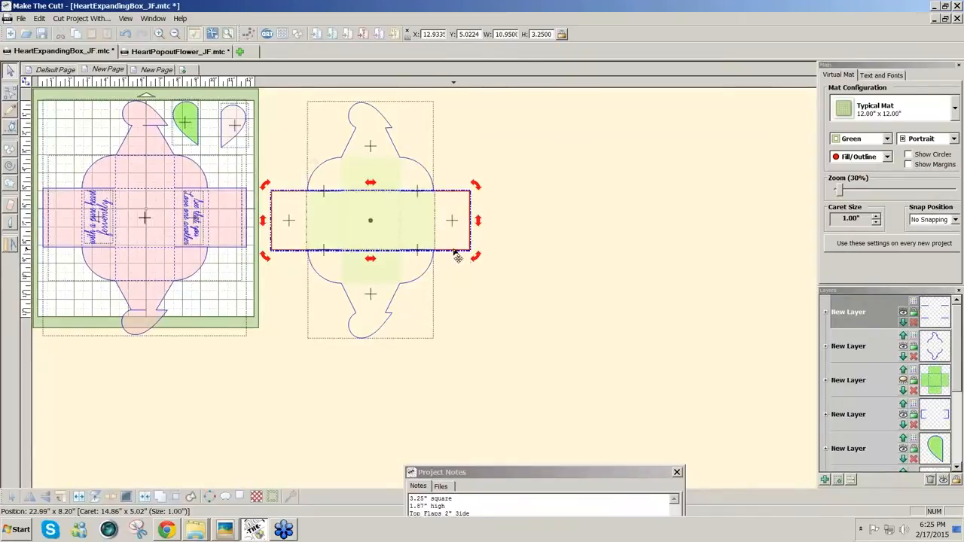
click(839, 482)
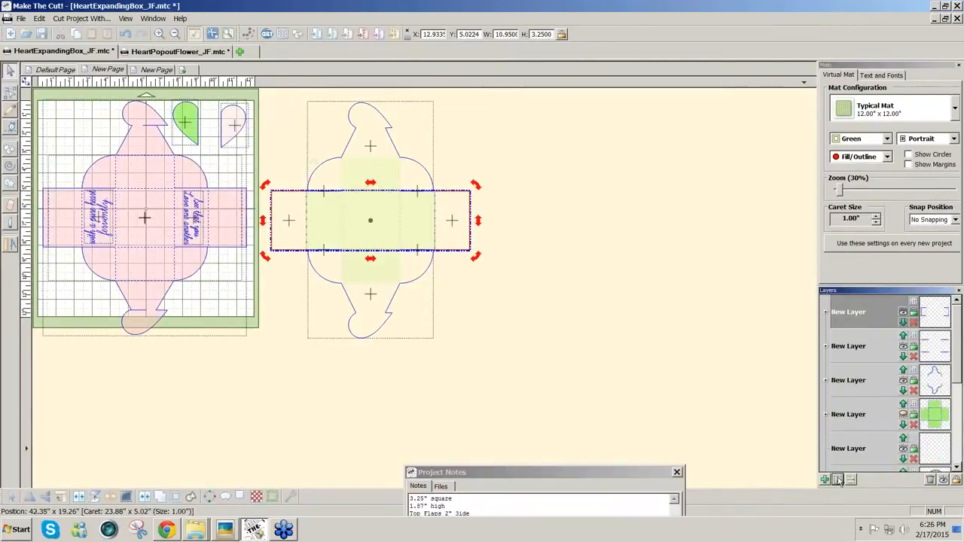
click(904, 313)
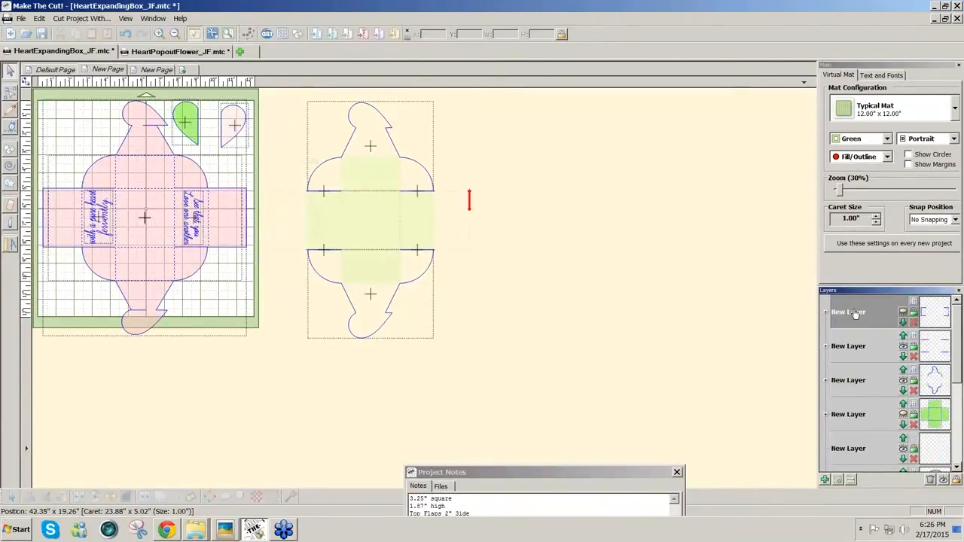
Try editing the outer node of the upper-right short segment, undo back, and hide the side-panel layer again.
click(10, 94)
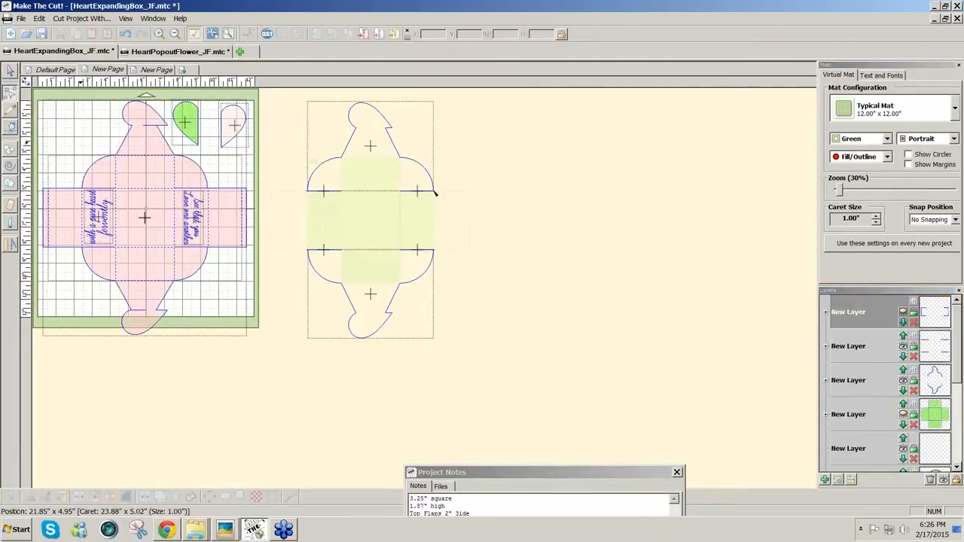
click(434, 192)
key(ctrl+z)
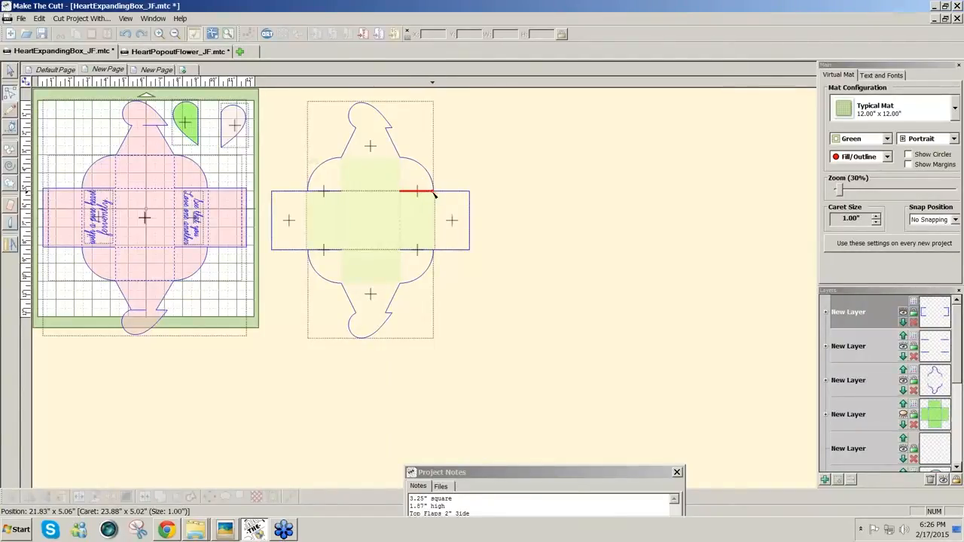
click(433, 193)
click(905, 318)
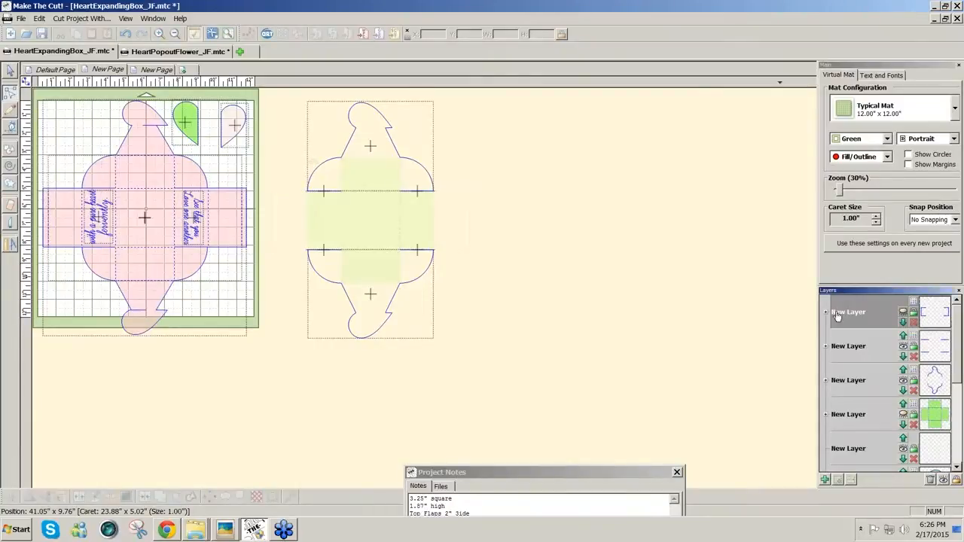
Try to join the outer ends of the four short horizontal segments to the adjacent corner arcs, converting the upper-right curved segment to a line.
click(435, 192)
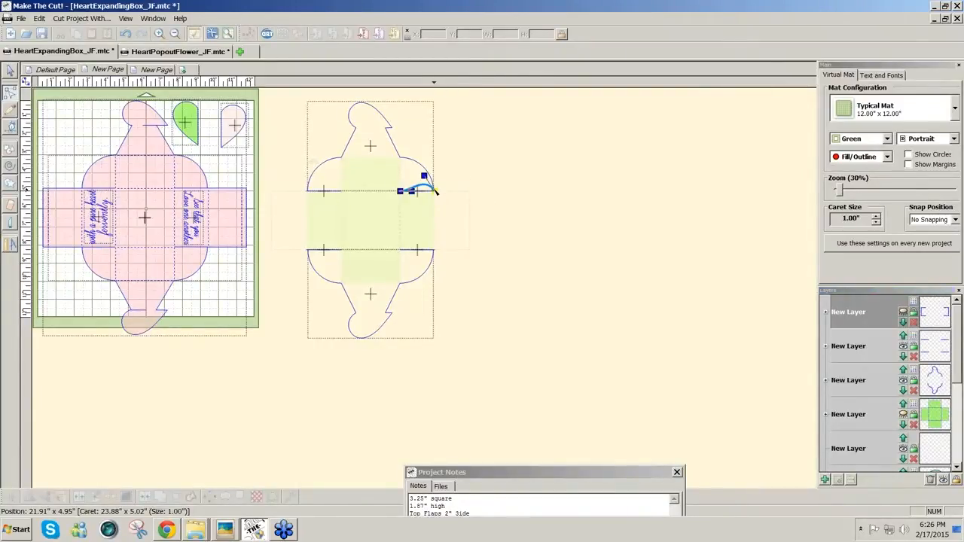
right_click(428, 189)
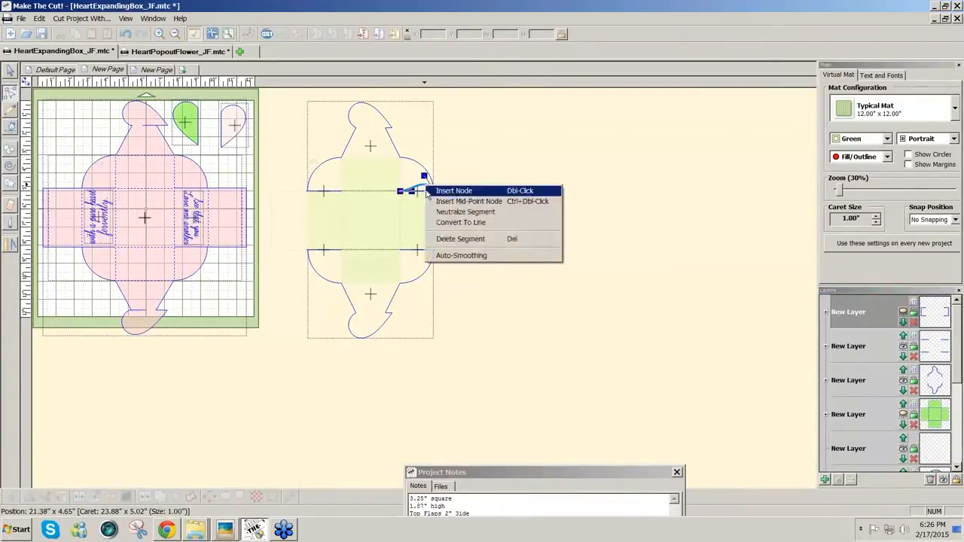
click(448, 222)
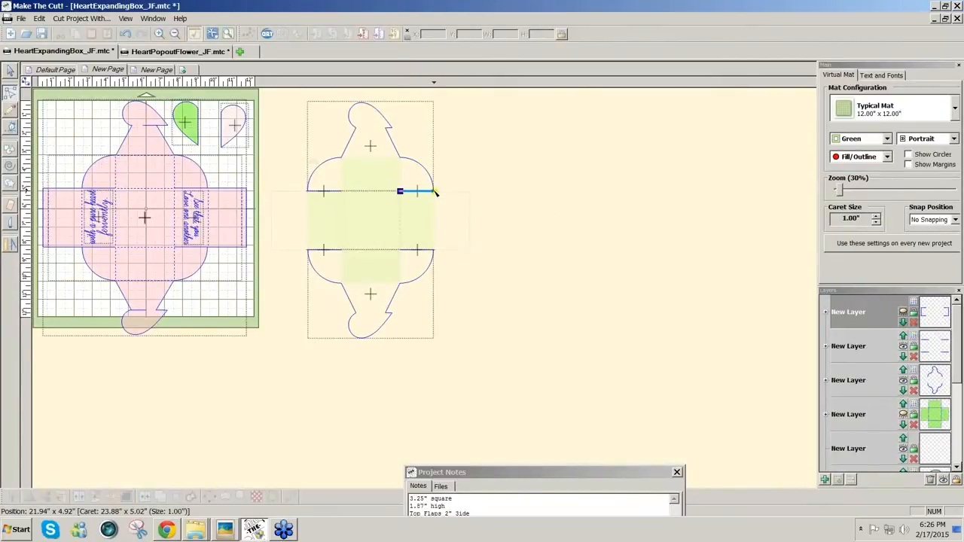
right_click(435, 193)
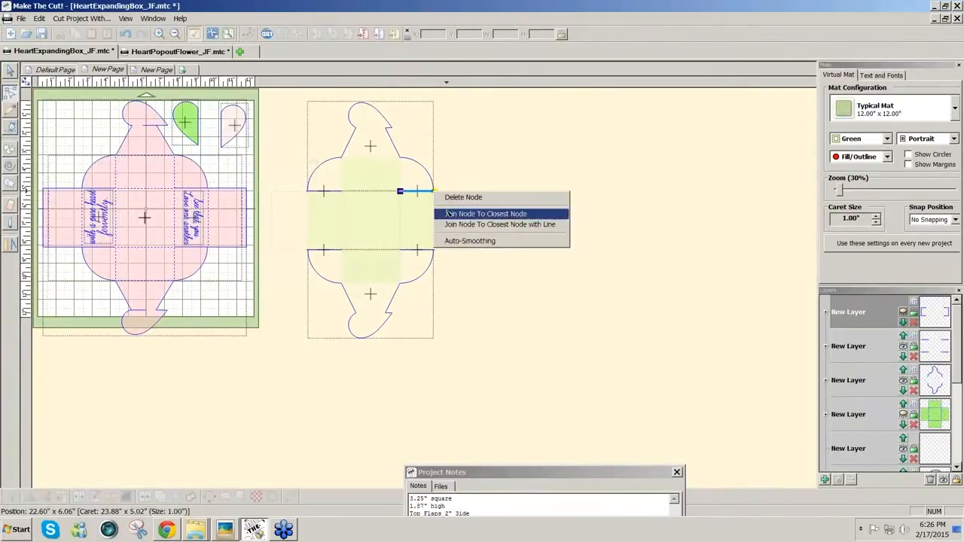
click(448, 210)
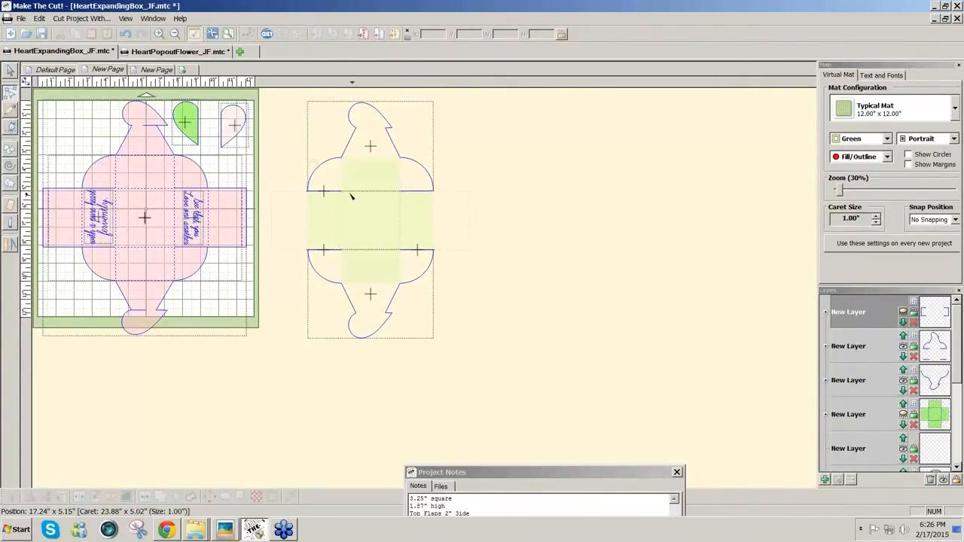
right_click(307, 192)
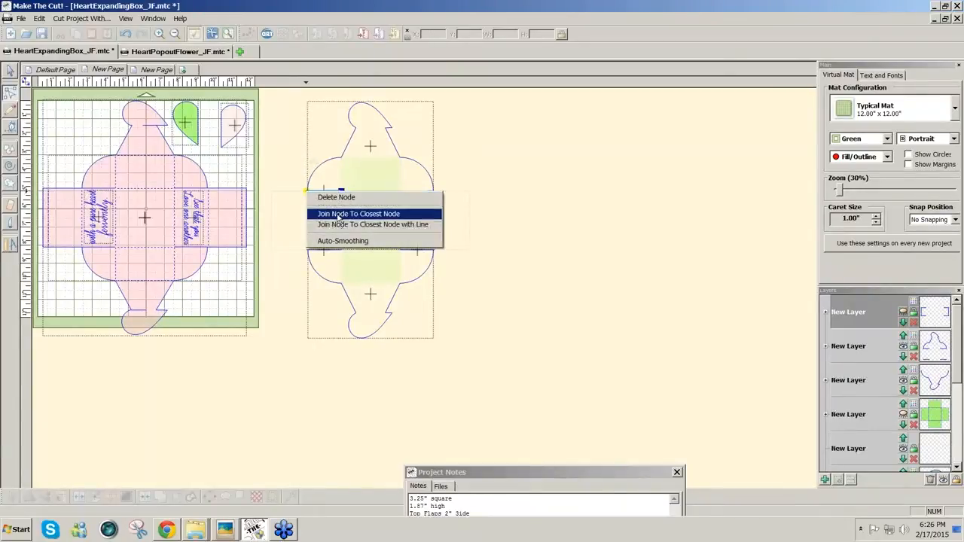
click(324, 210)
right_click(308, 252)
click(325, 270)
click(427, 251)
right_click(435, 251)
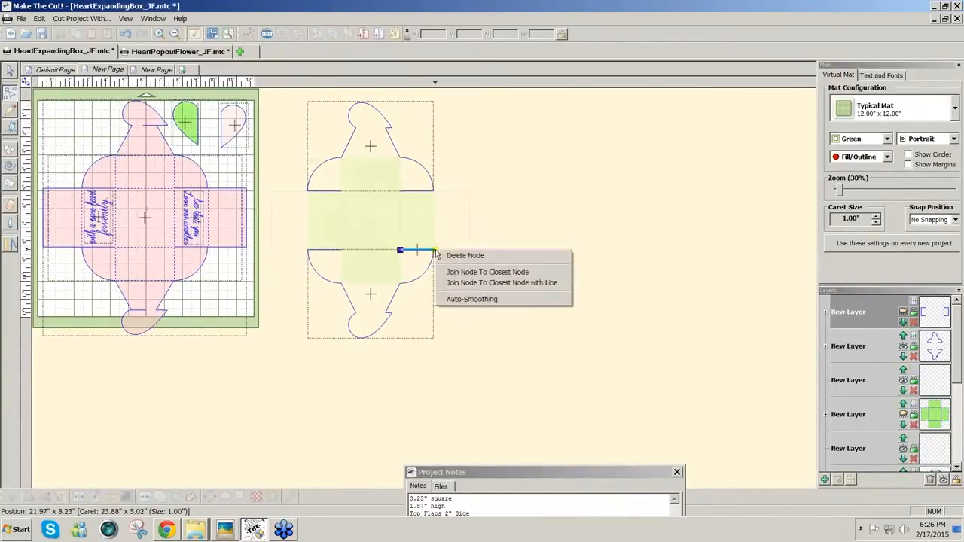
click(464, 271)
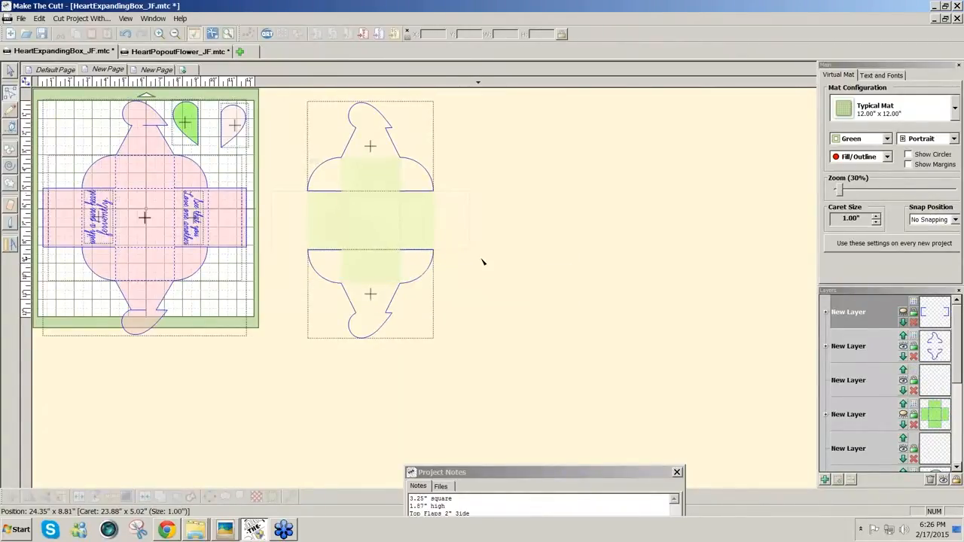
Show the side-panel layer to check the outline, and undo the joins between the short segments and the corner arcs.
click(903, 313)
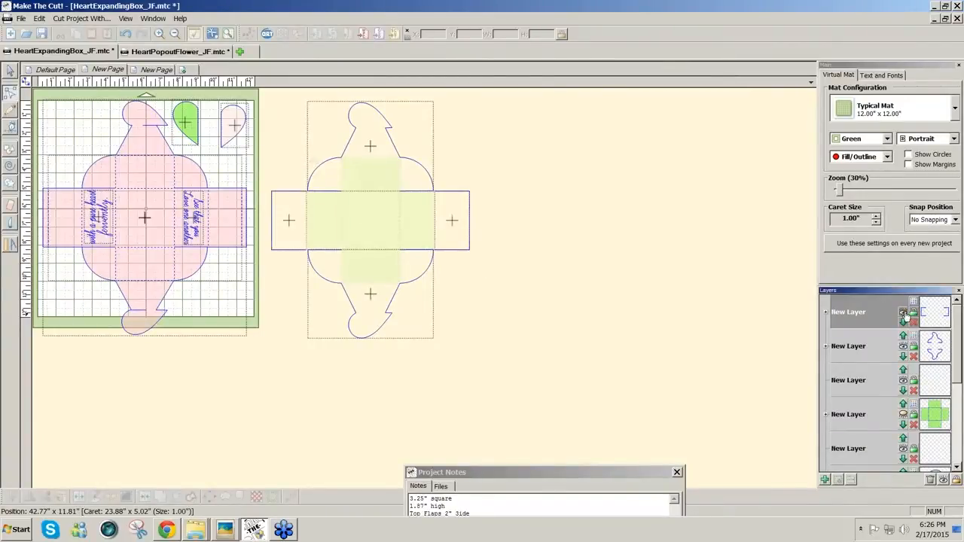
click(617, 245)
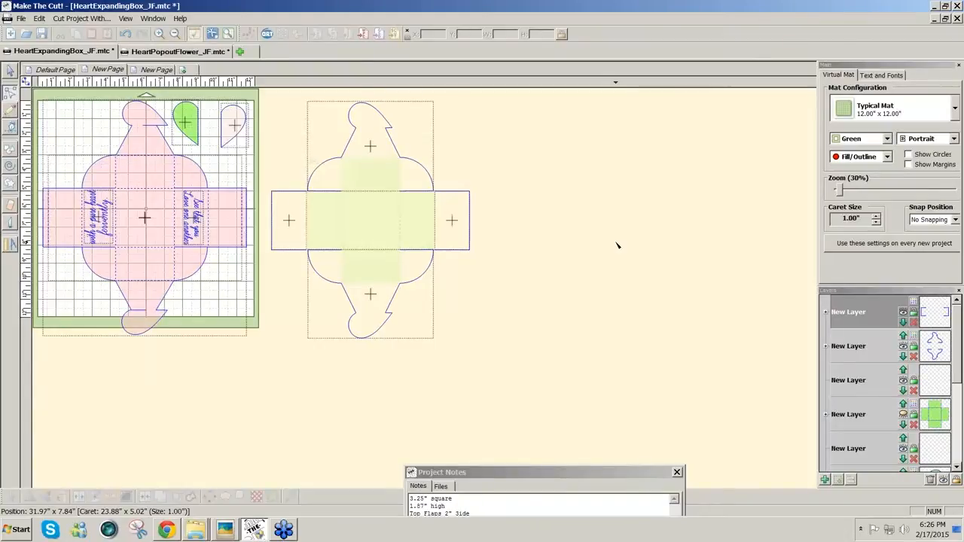
click(903, 312)
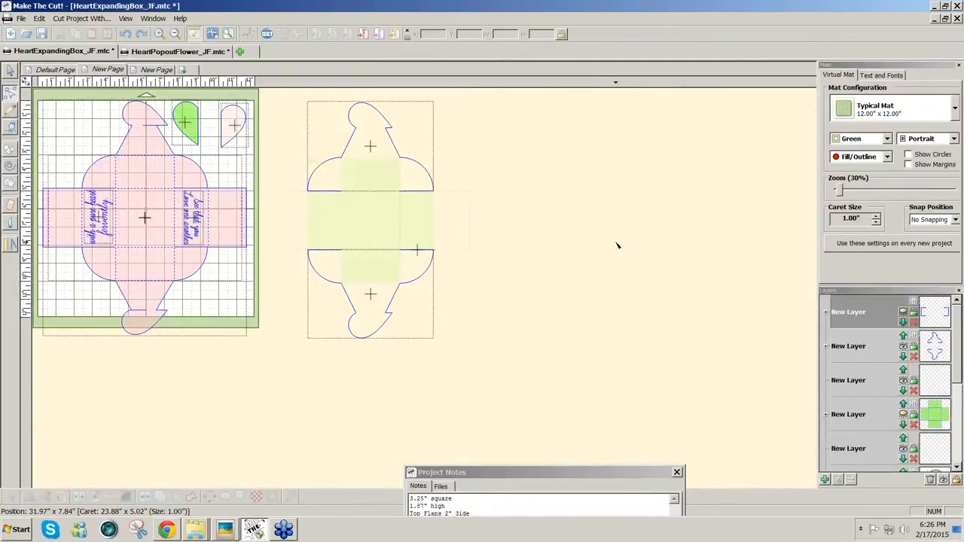
click(903, 311)
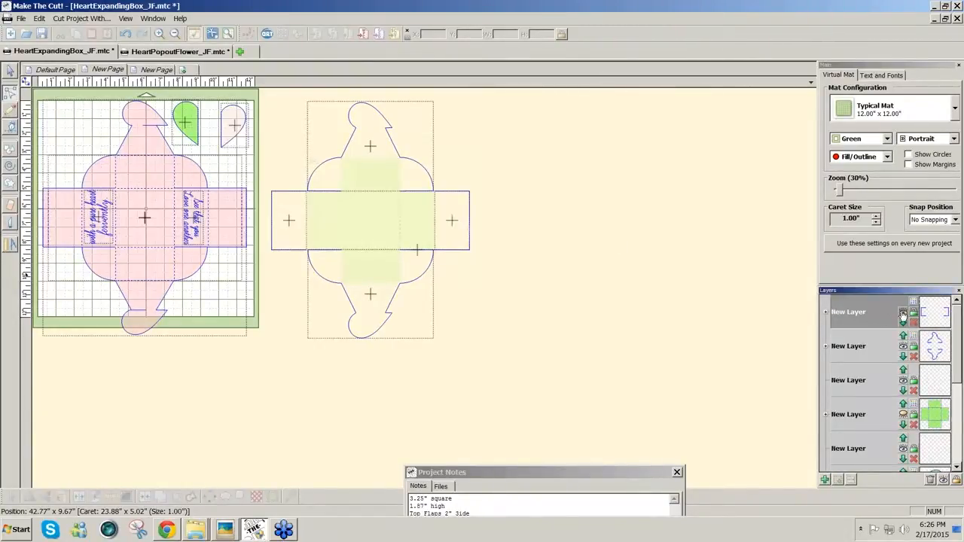
click(10, 71)
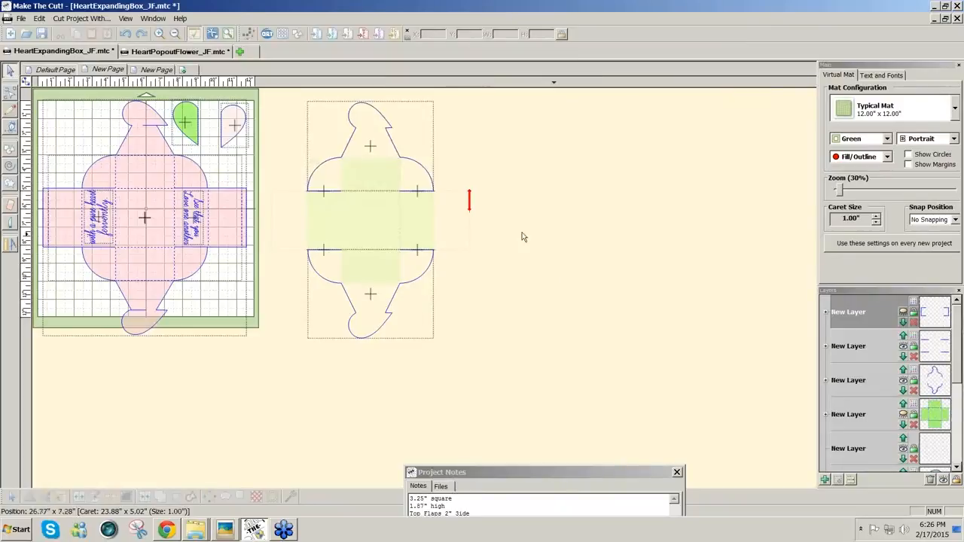
Show the side-panel layer and hide the layer with the four short horizontal segments.
click(903, 313)
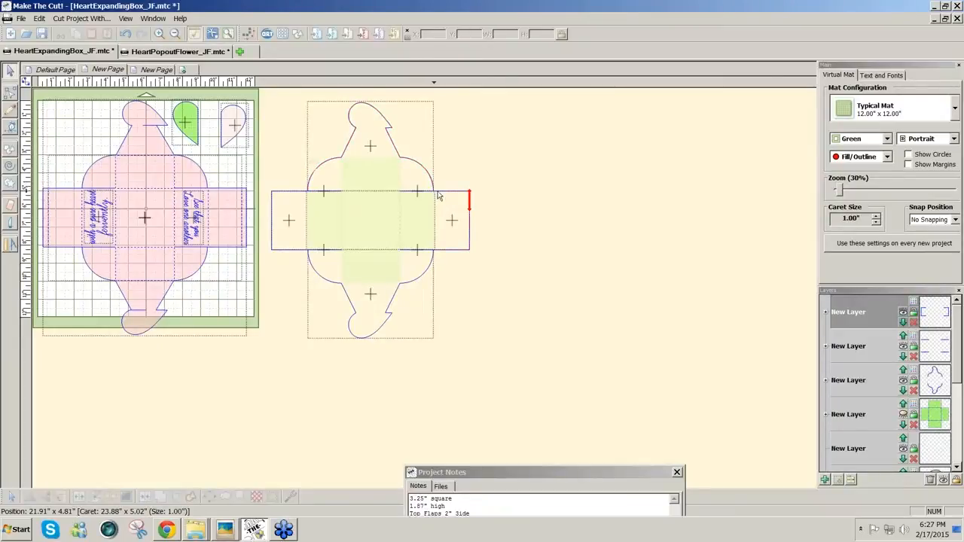
click(904, 346)
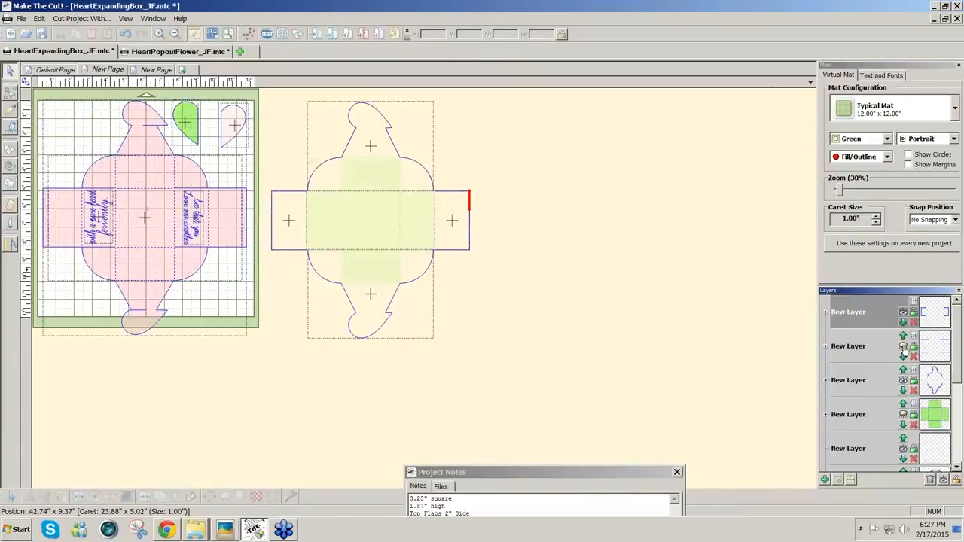
click(10, 92)
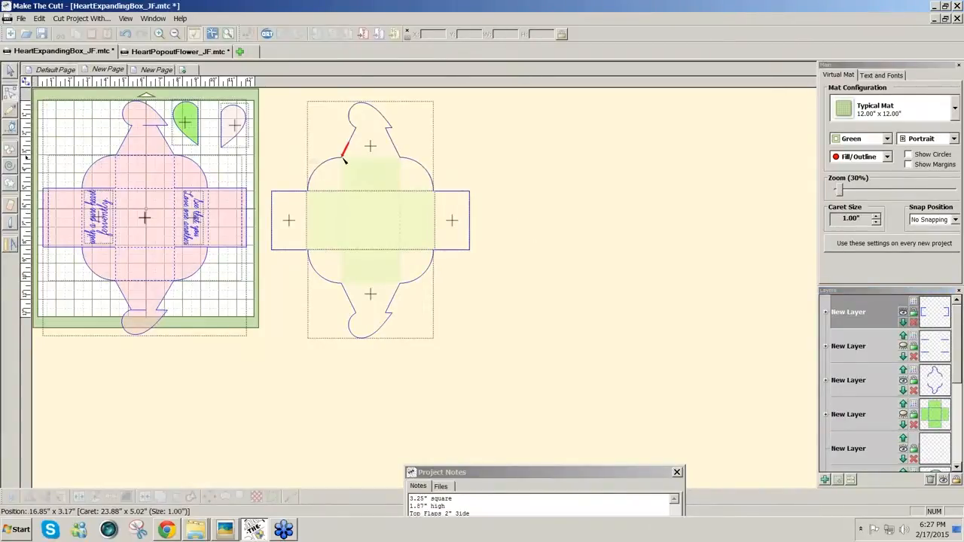
click(436, 192)
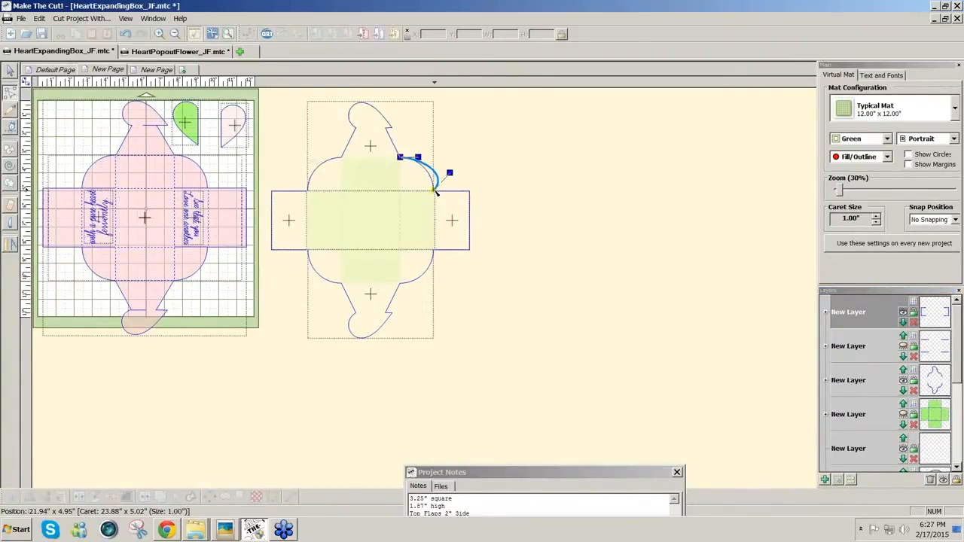
click(438, 184)
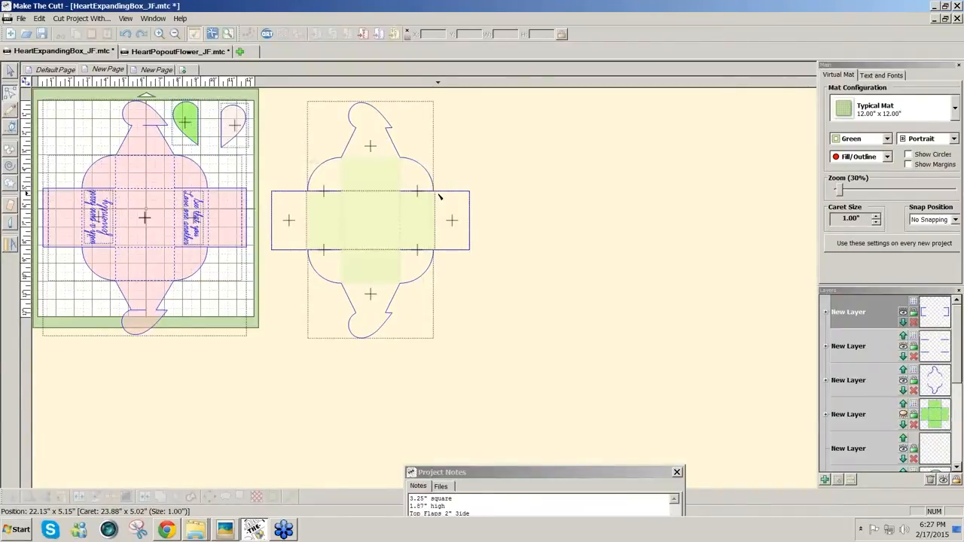
click(435, 192)
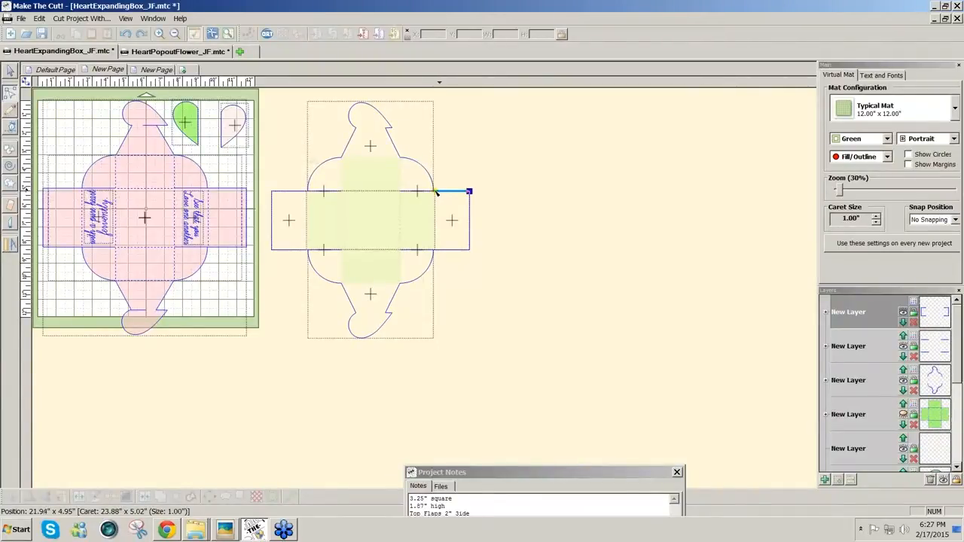
click(903, 347)
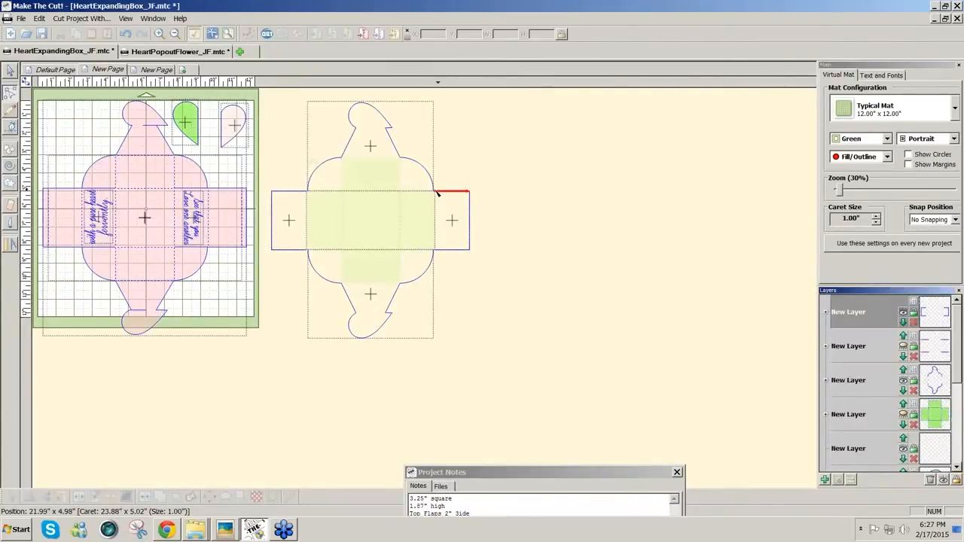
Join both open ends of the right side panel to the closest nodes of the upper and lower corner arcs.
click(481, 180)
click(446, 193)
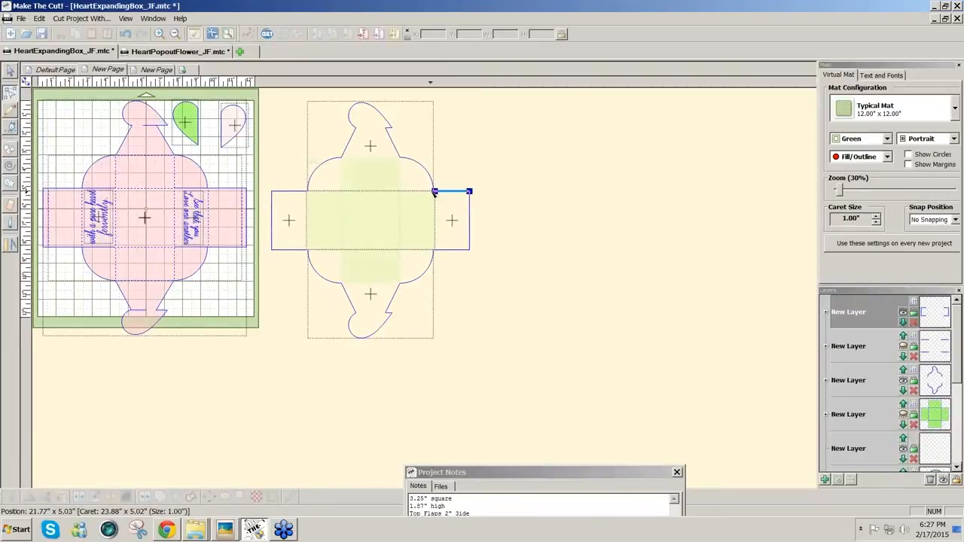
right_click(434, 193)
click(446, 215)
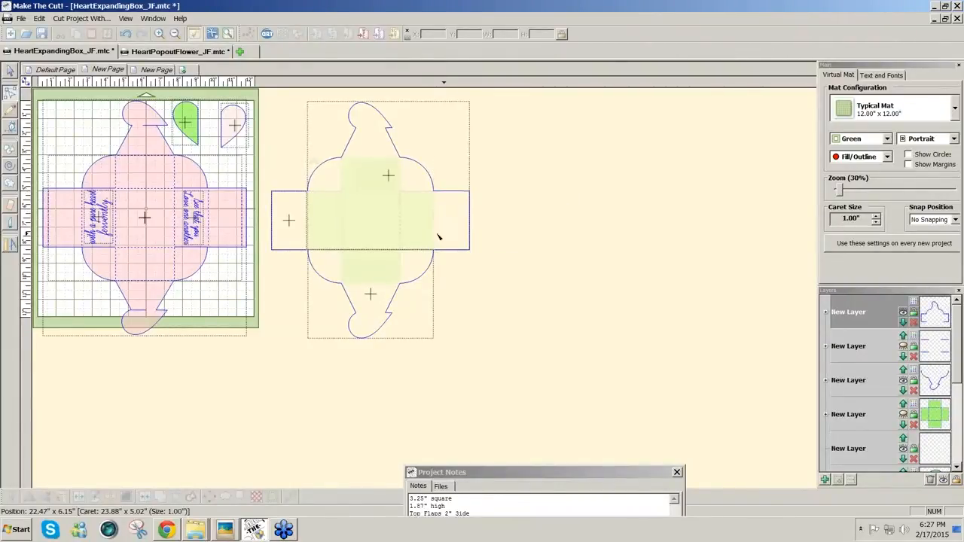
click(428, 258)
right_click(432, 251)
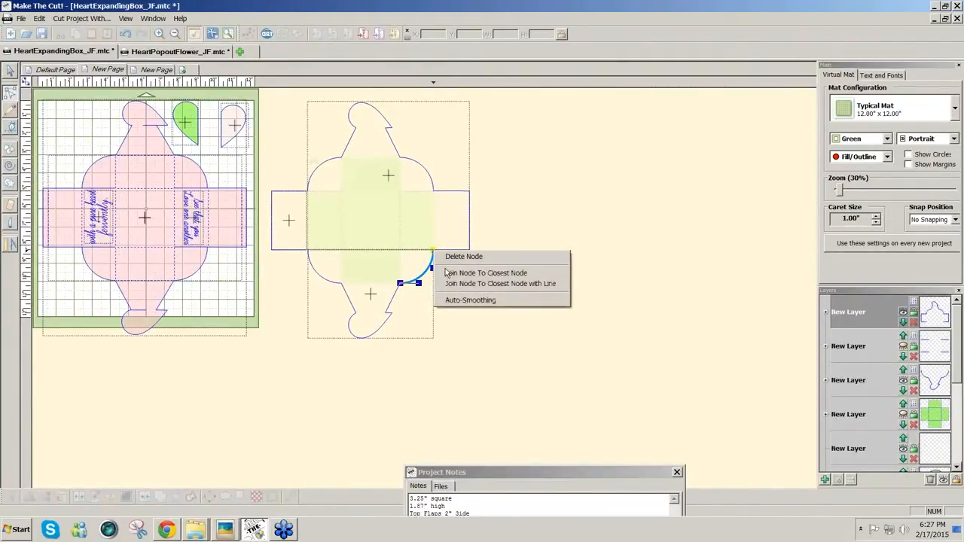
click(448, 273)
Join both open ends of the left side panel to the closest arc nodes, closing the box outline.
click(308, 253)
right_click(307, 249)
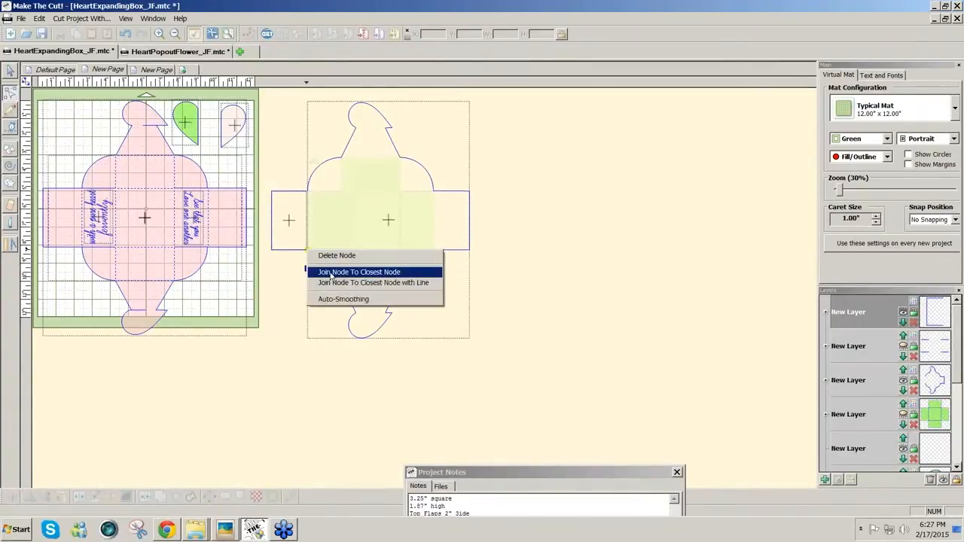
click(329, 272)
click(302, 192)
right_click(306, 192)
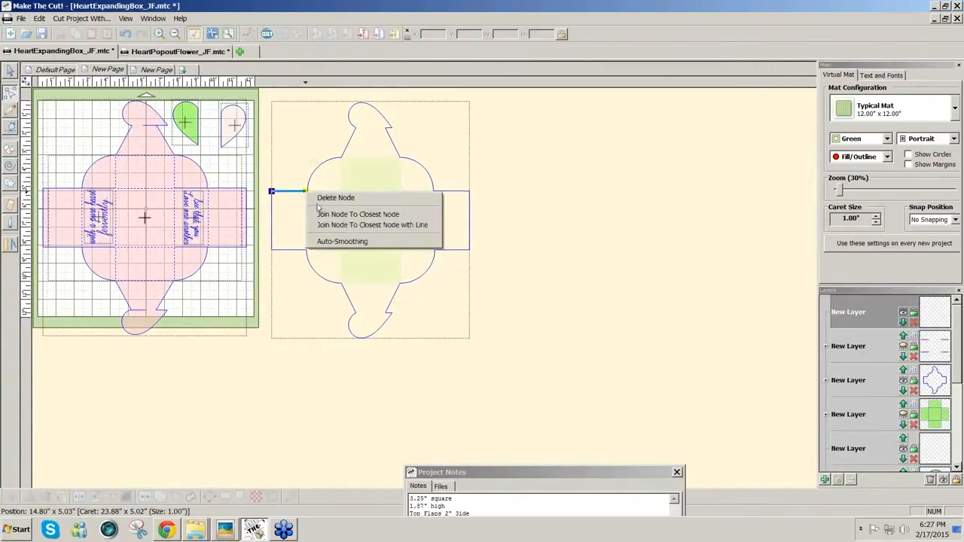
click(320, 214)
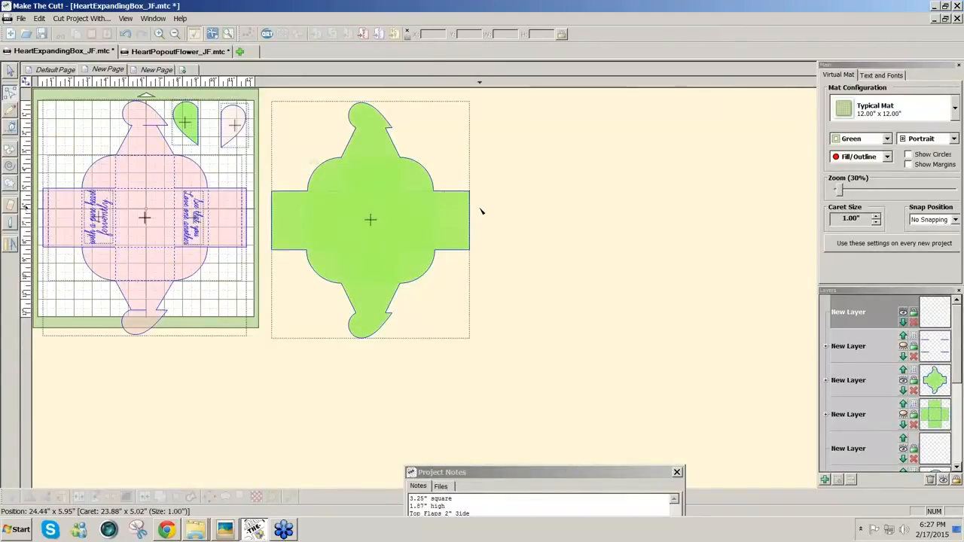
Show the short-segment layer again and join the four segments with the closed box outline into one shape.
click(903, 346)
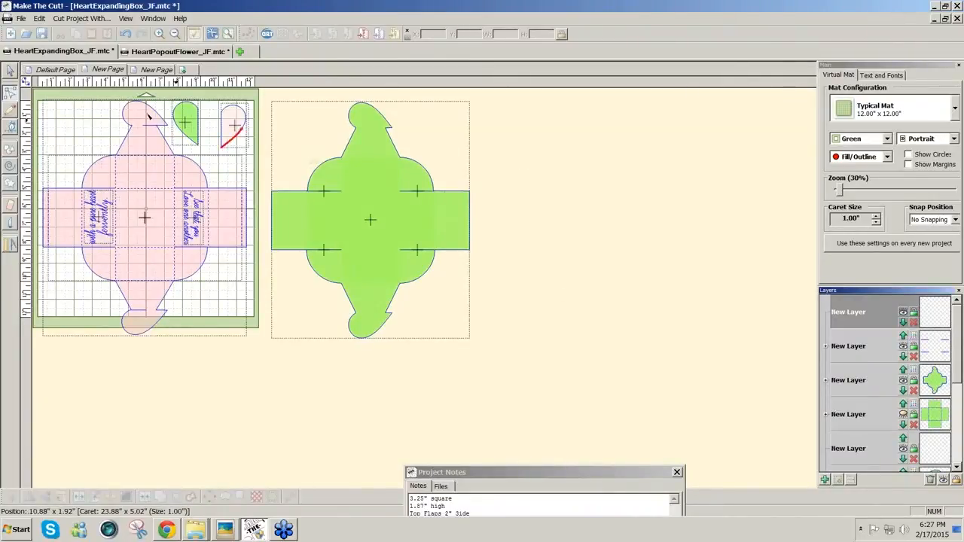
click(10, 71)
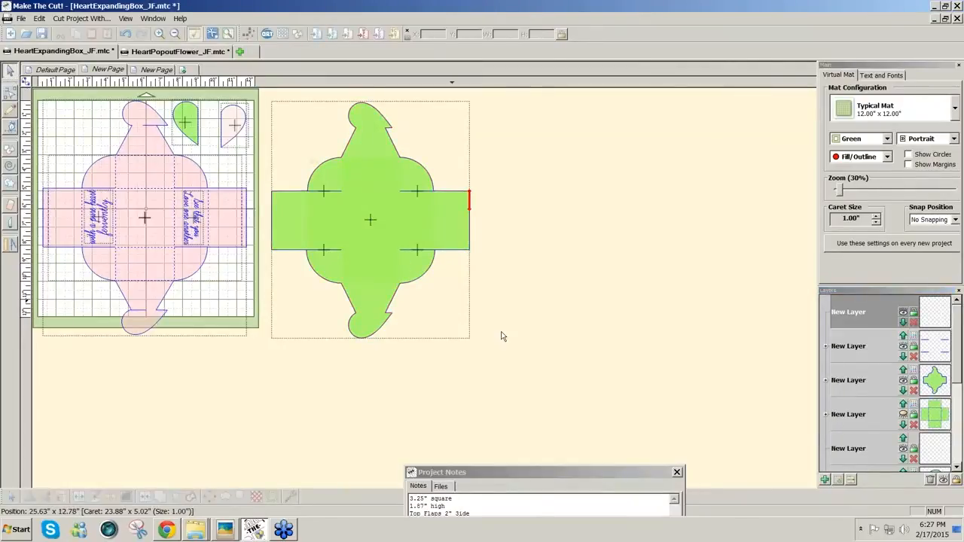
drag(499, 349, 253, 85)
click(144, 497)
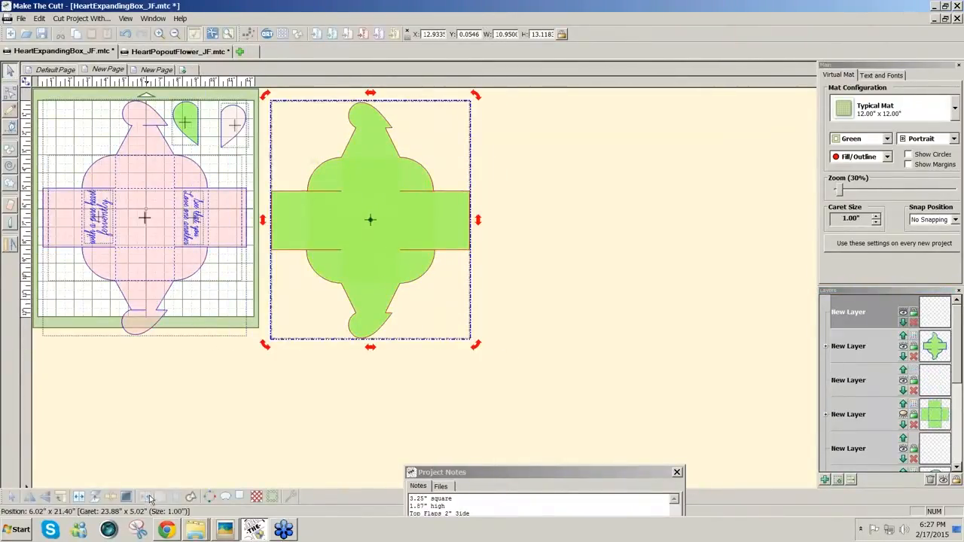
click(527, 296)
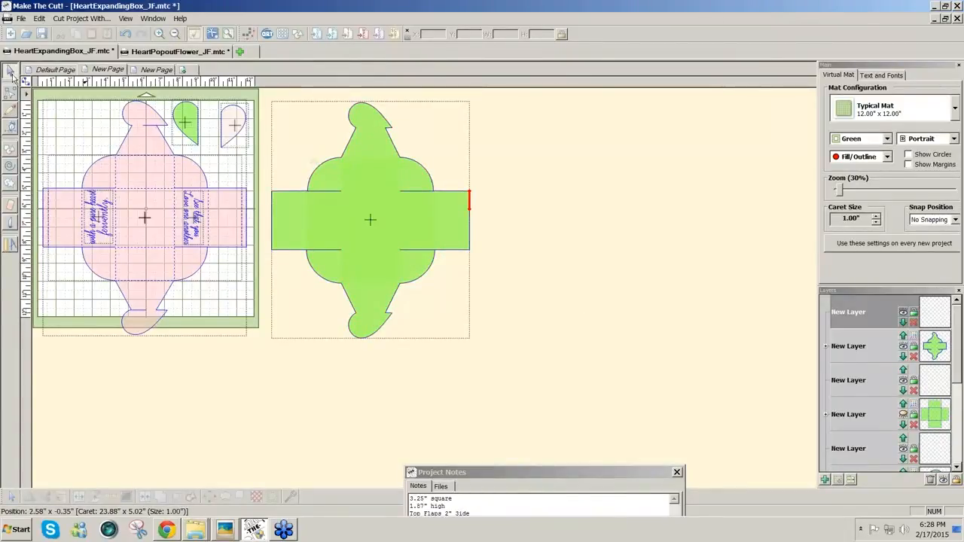
Draw a short horizontal line about 1.03" wide in the empty upper-left area of the mat.
click(10, 128)
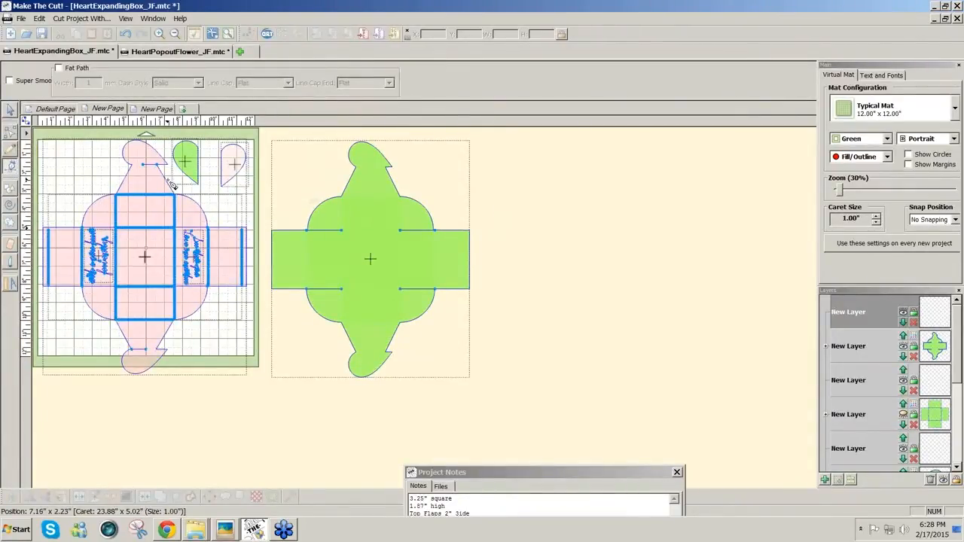
click(56, 158)
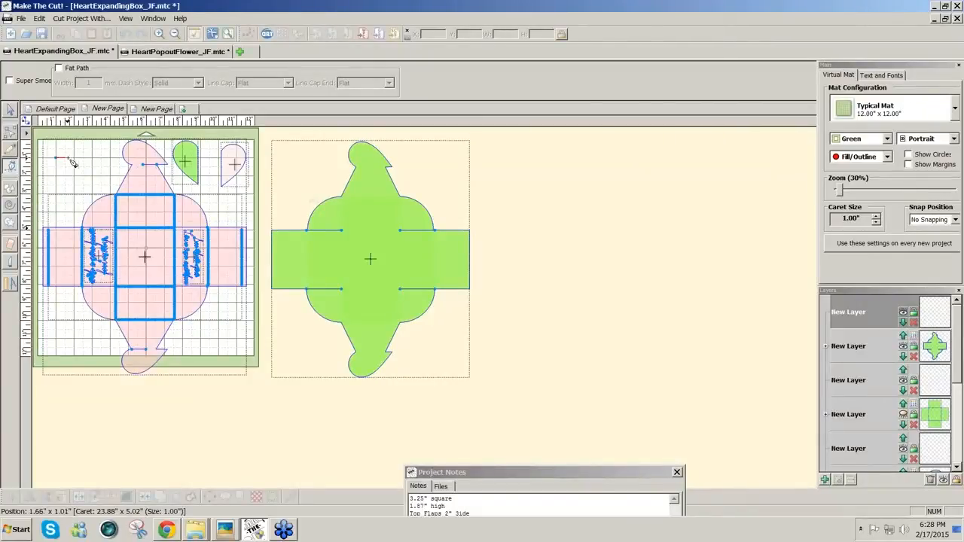
double_click(76, 158)
Select the short line in the mat's upper-left area and set its width to 0.78", the cut line size in the project notes.
click(9, 111)
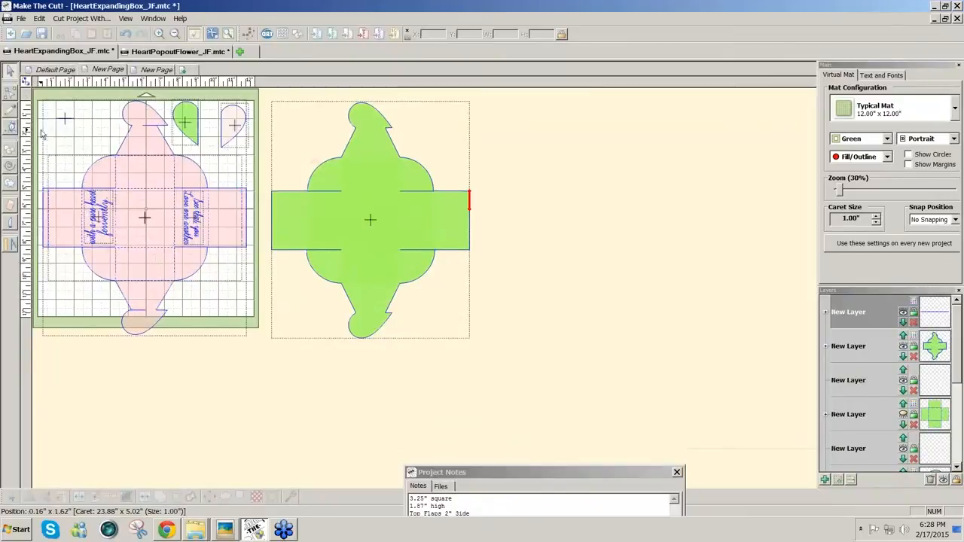
drag(51, 93, 78, 132)
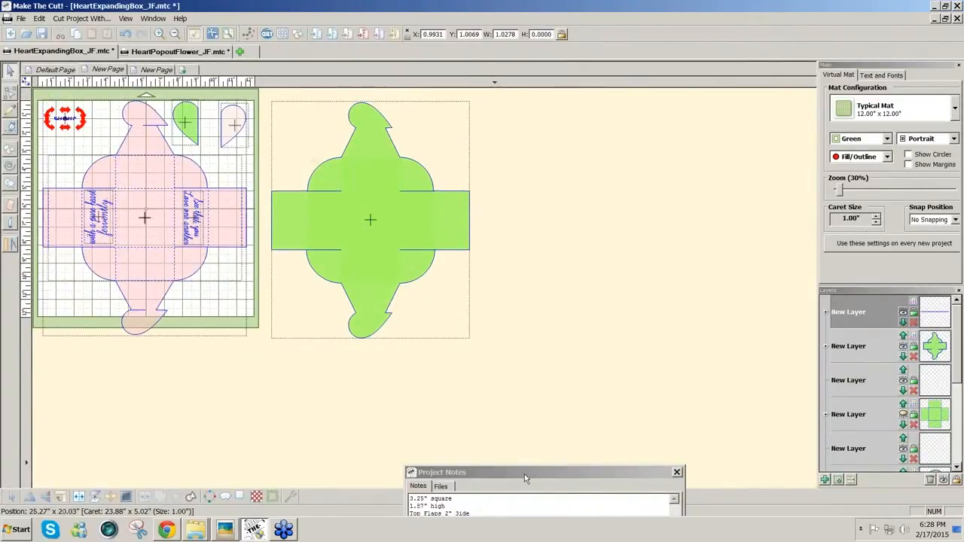
drag(528, 479, 536, 438)
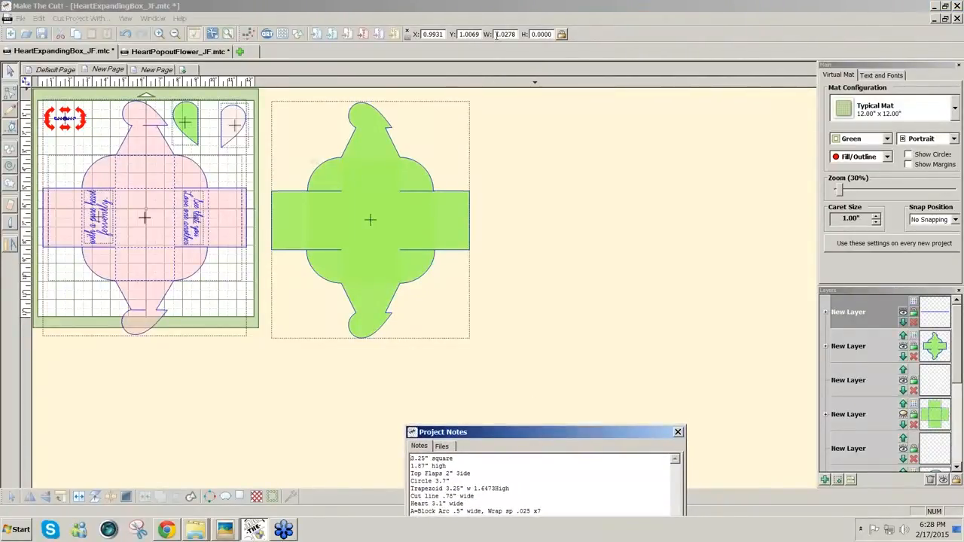
drag(496, 33, 515, 34)
click(561, 35)
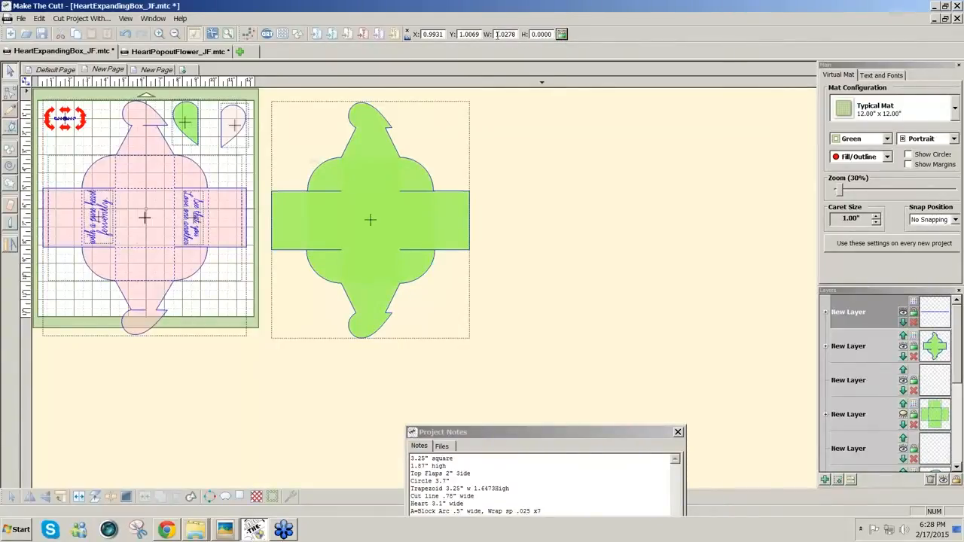
drag(497, 34, 523, 38)
text(.78)
key(Return)
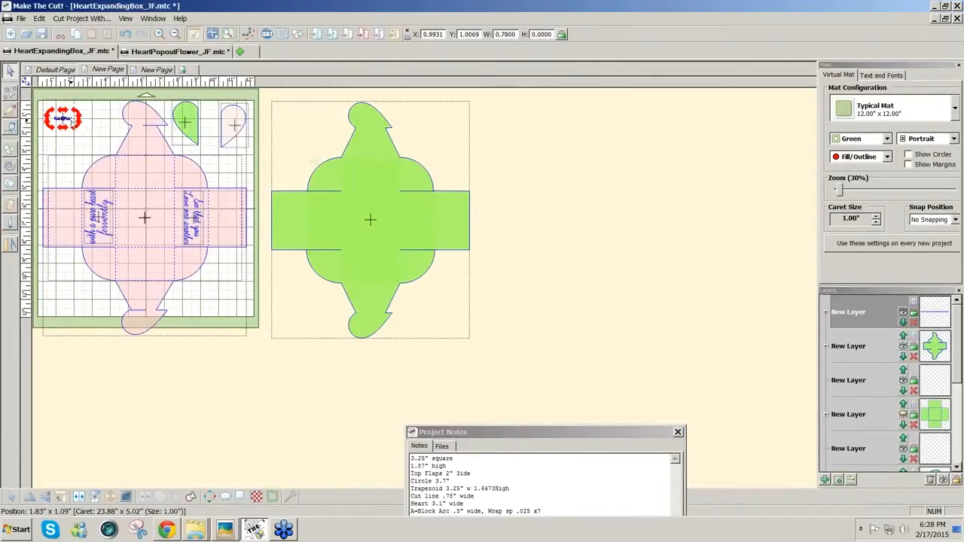
Move the 0.78" cut line onto the green box's upper flap, near the notch under the heart half.
click(68, 119)
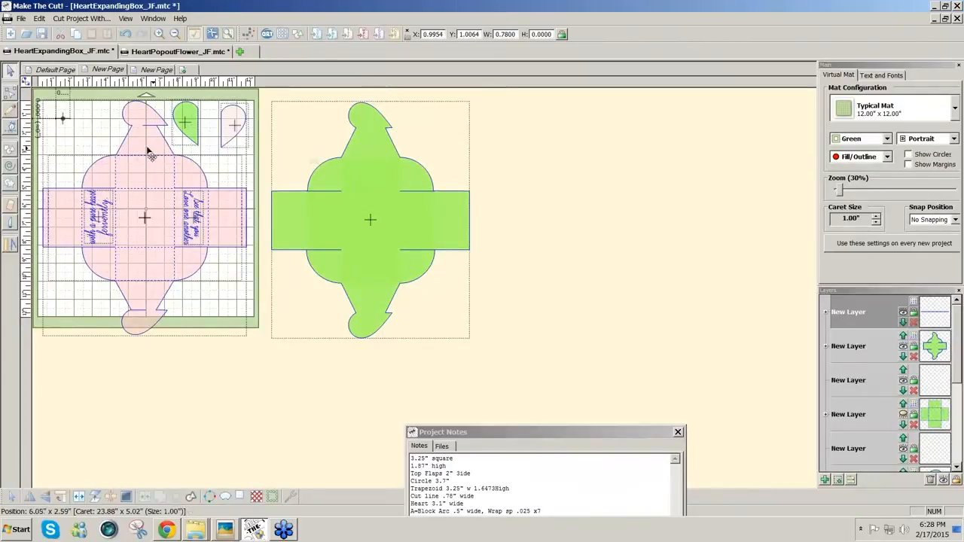
click(63, 119)
drag(63, 119, 377, 130)
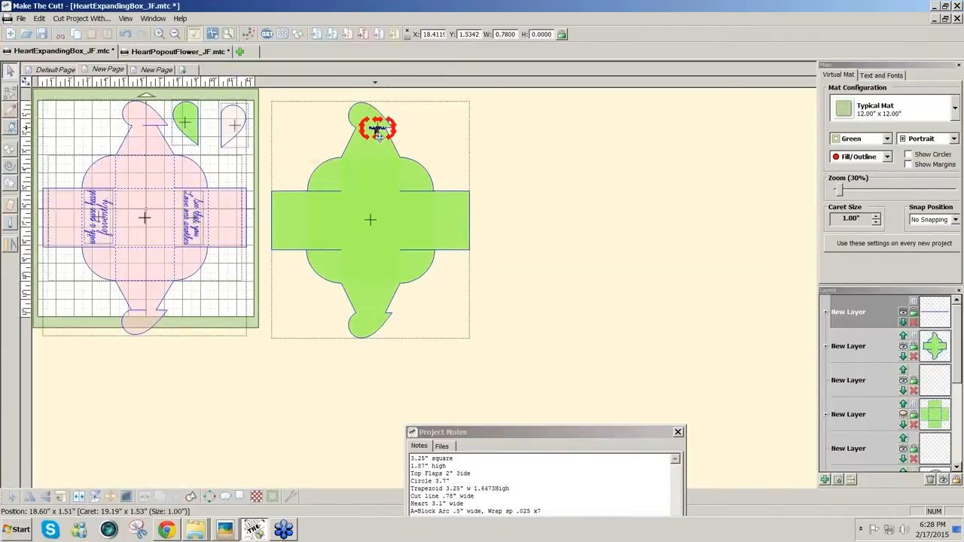
Nudge the cut line up and to the right until it meets the upper flap's heart notch at X 18.4536, Y 1.5203.
key(F6)
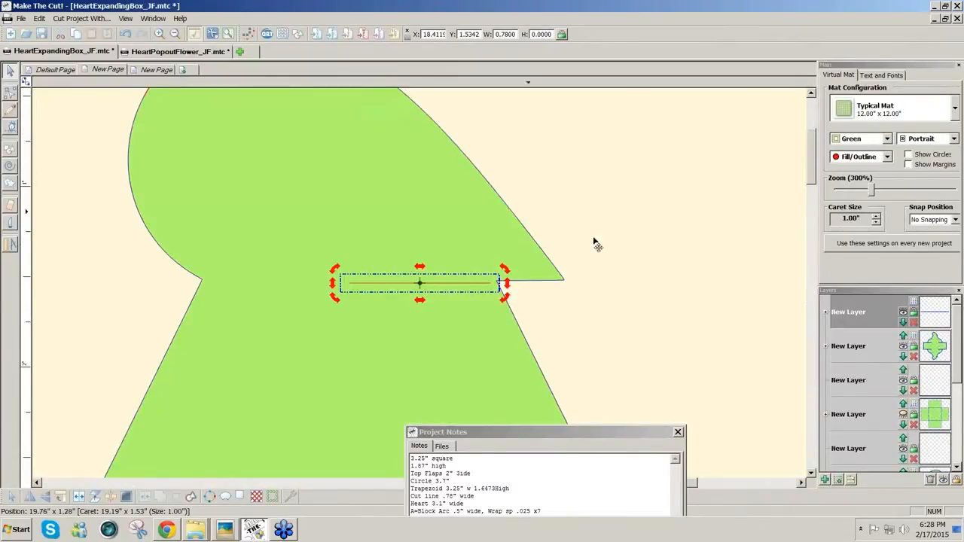
click(493, 283)
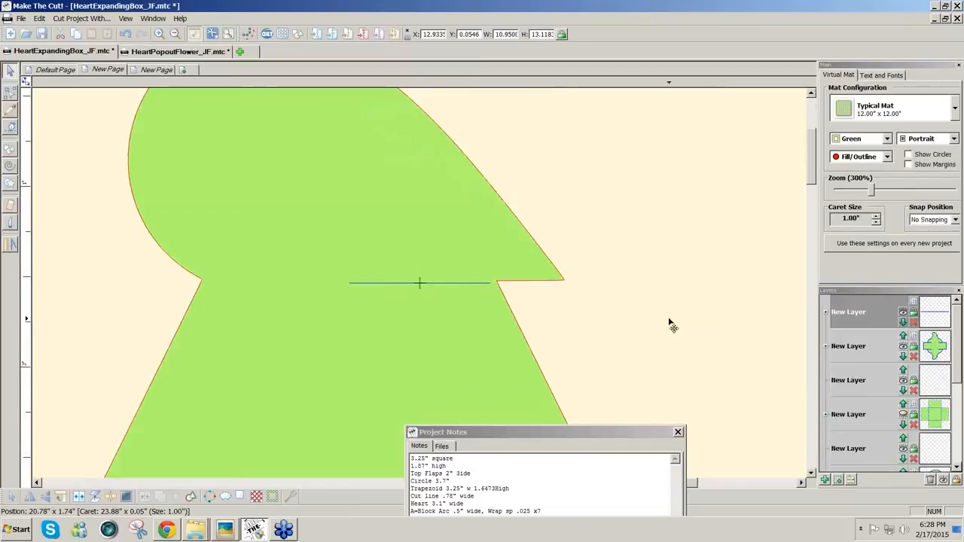
click(427, 284)
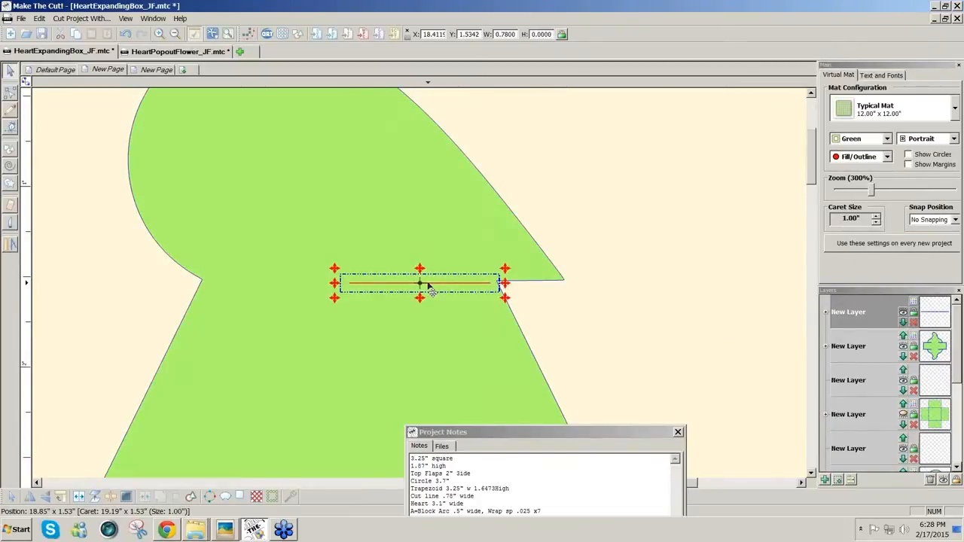
key(Up)
key(Up)
key(Up)
key(Up)
key(Up)
key(Right)
key(Right)
key(Right)
key(Right)
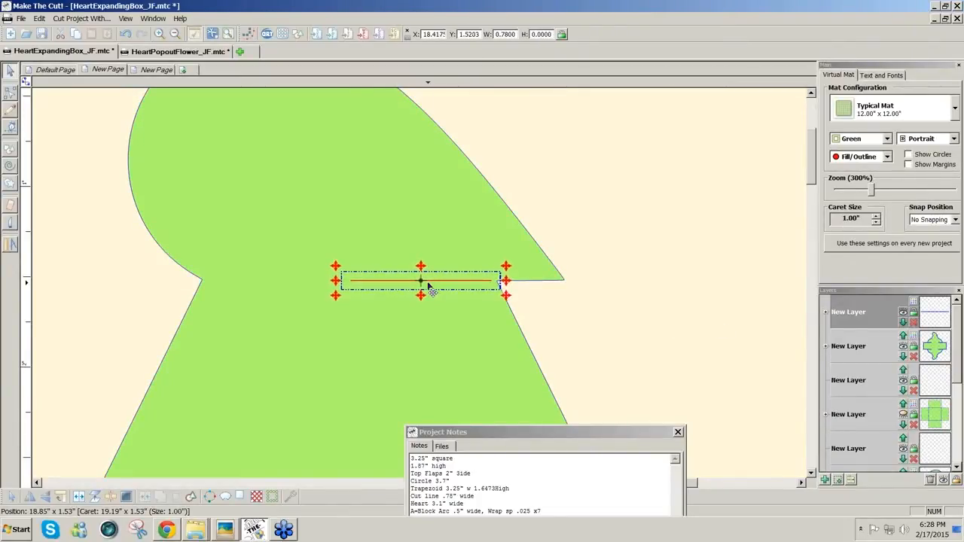
key(Right)
key(Right)
key(Right)
key(Right)
key(Right)
key(Right)
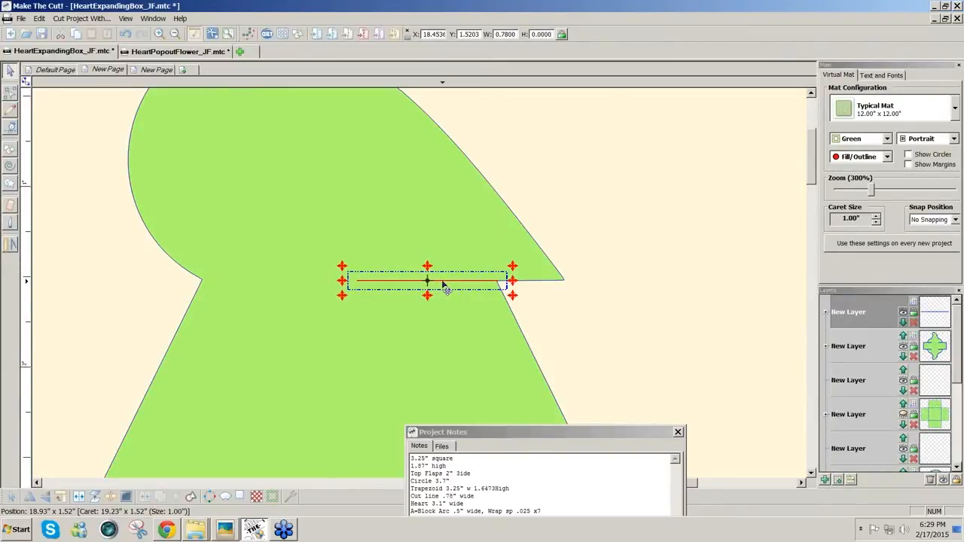
Duplicate the cut line and shift the copy down and left onto the green box's lower flap, near its left corner.
key(Down)
key(Down)
key(Down)
key(Down)
key(Down)
key(Down)
key(Down)
key(Down)
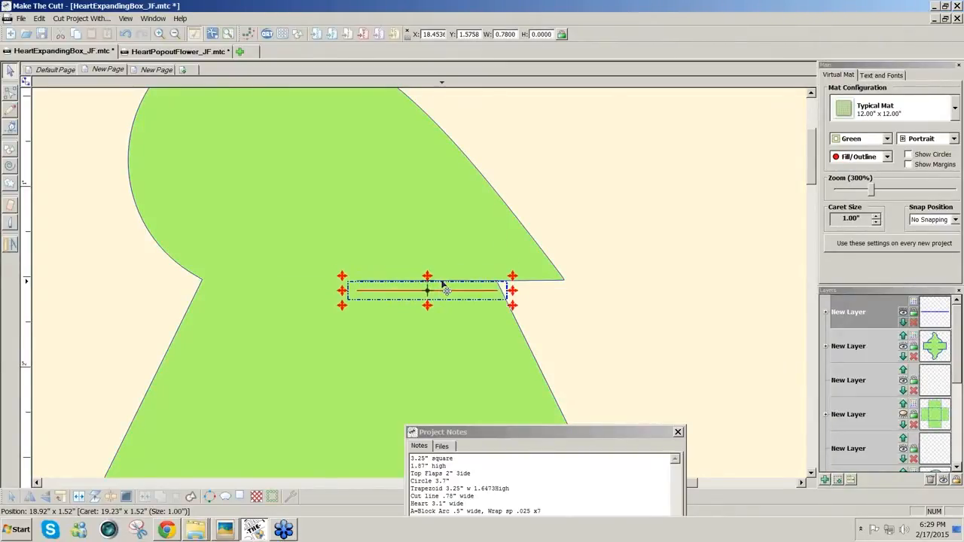
key(Down)
key(Down)
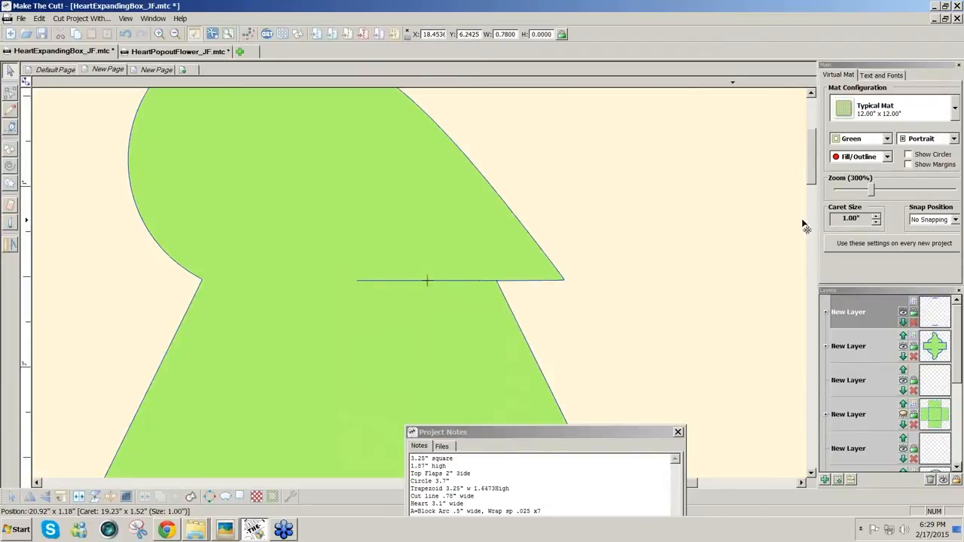
drag(871, 191, 840, 204)
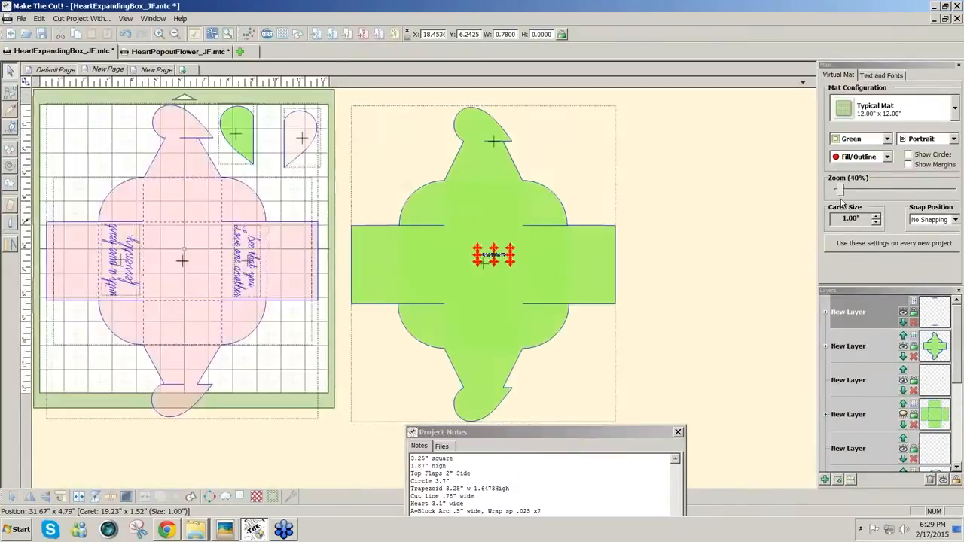
key(Down)
key(Down)
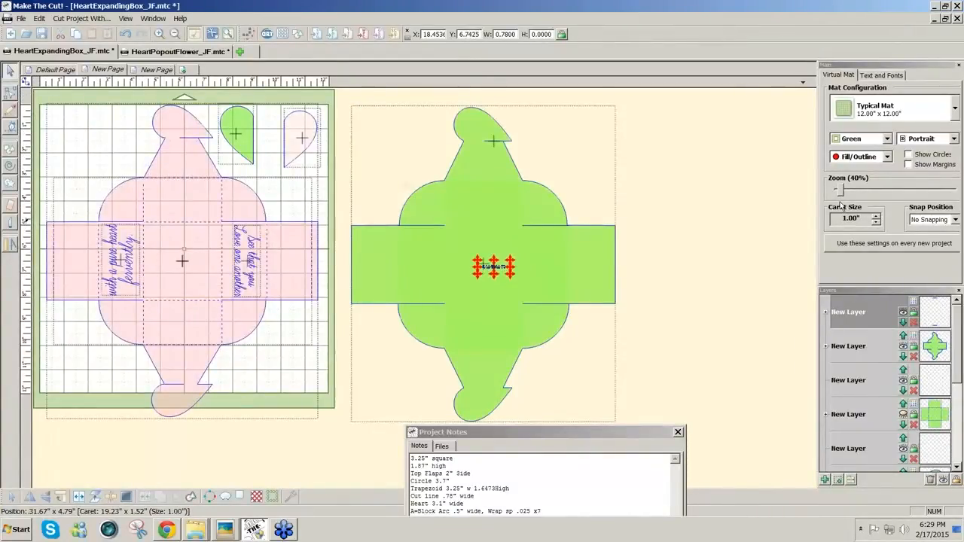
key(Down)
key(Down)
key(Down)
key(Down)
key(Down)
key(Down)
key(Down)
key(Down)
key(Down)
key(Down)
key(Down)
key(Down)
key(Down)
key(Down)
key(Down)
key(Down)
key(Down)
key(Down)
key(Down)
key(Down)
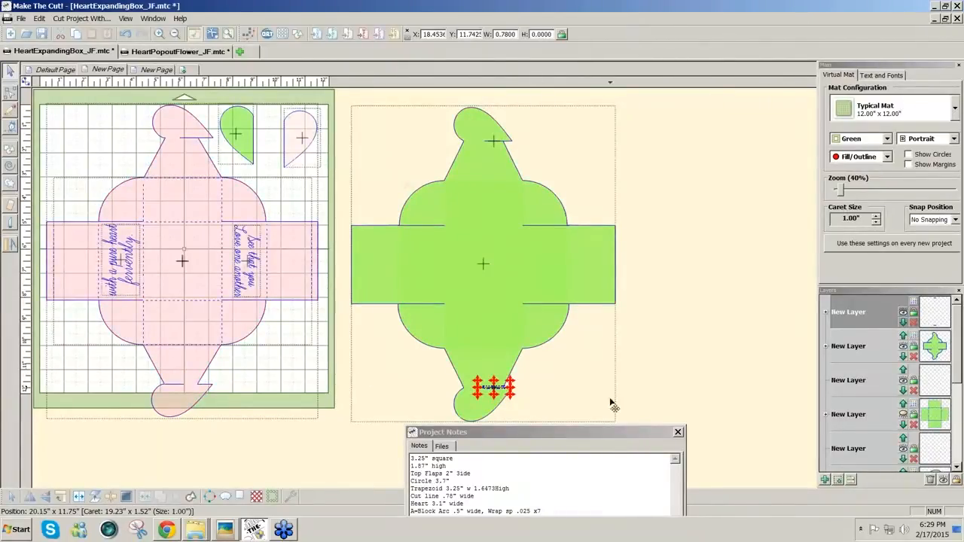
key(Left)
key(Left)
key(Left)
key(Left)
key(Left)
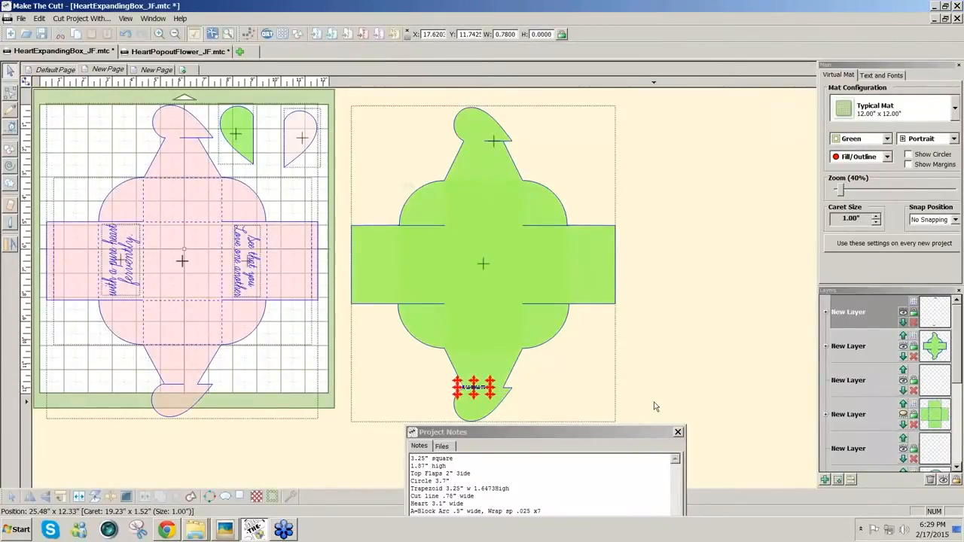
Nudge the copied cut line left and down until its end meets the lower flap's left inner corner.
key(F6)
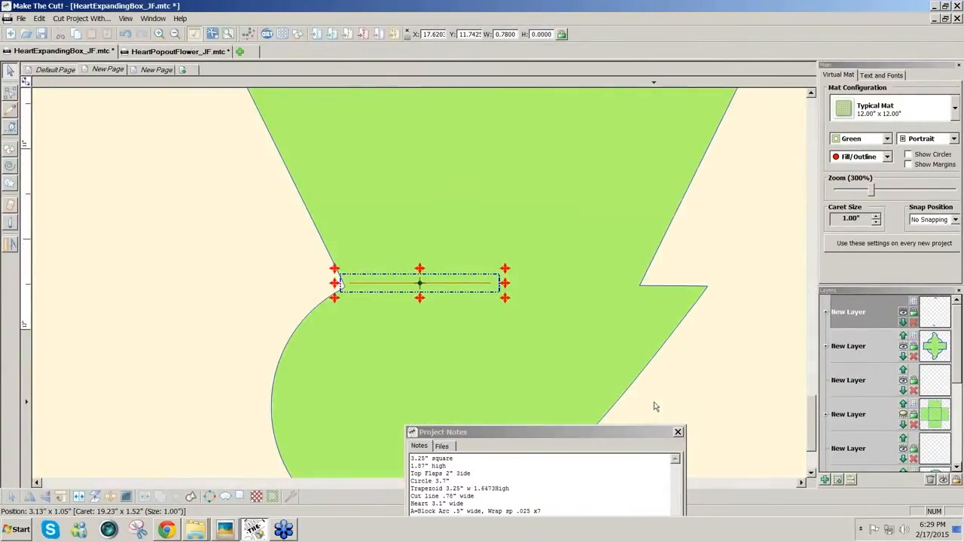
key(Left)
key(Left)
key(Left)
key(Left)
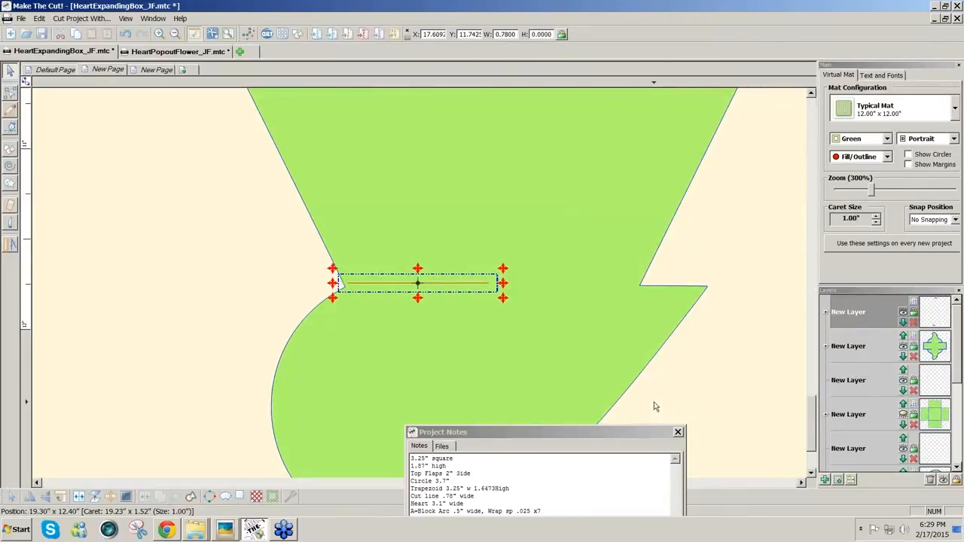
key(Left)
key(Down)
key(Down)
key(Down)
key(Down)
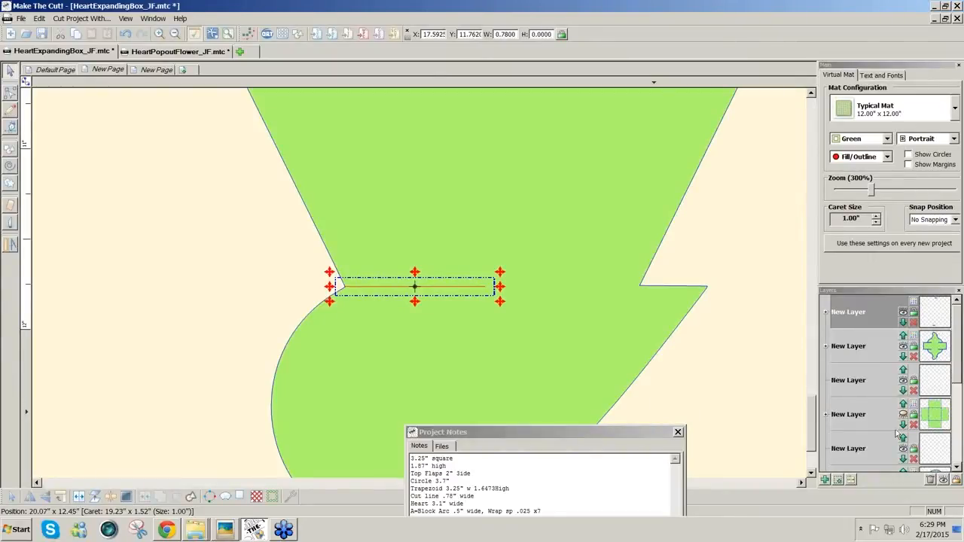
key(Left)
key(Left)
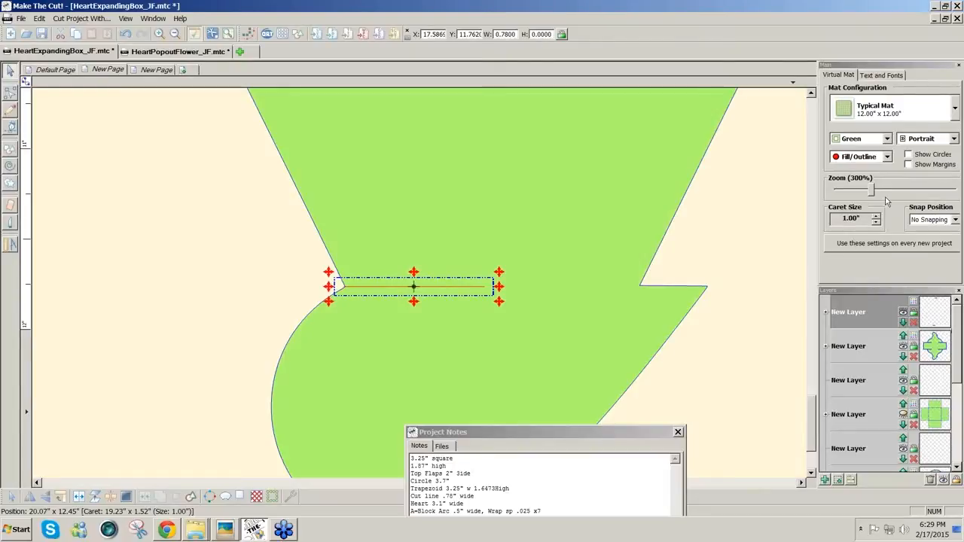
Join both cut lines with the green box outline into one shape and delete the empty layers.
drag(871, 192, 839, 192)
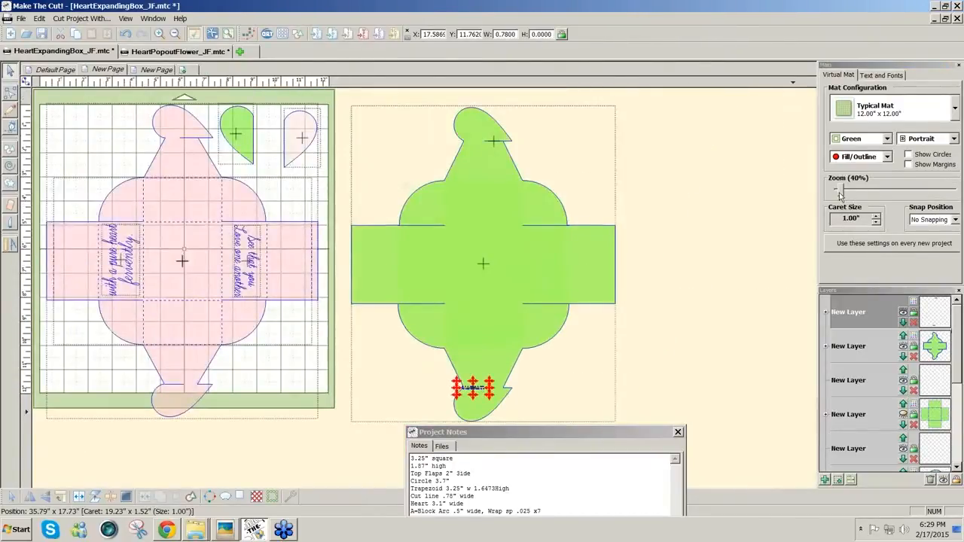
click(420, 111)
drag(340, 92, 627, 423)
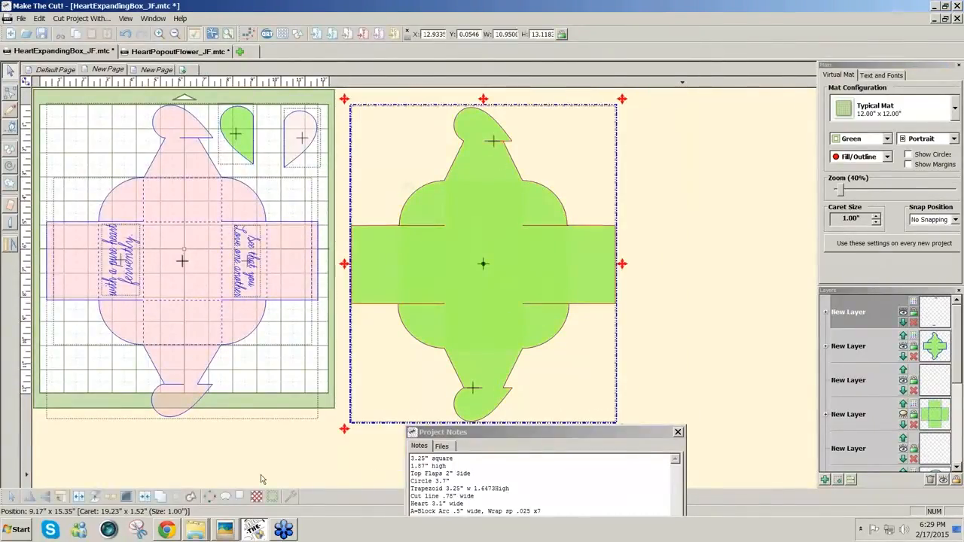
click(145, 498)
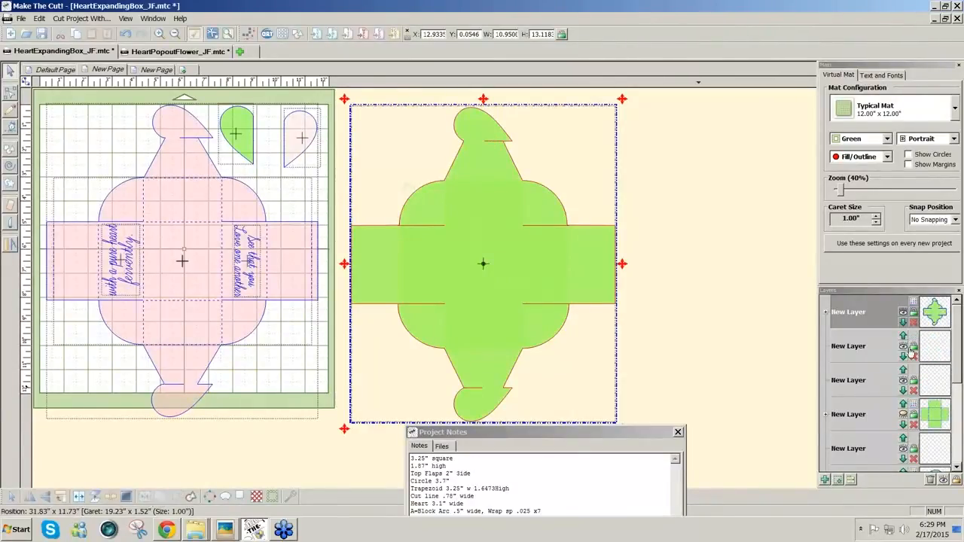
click(929, 480)
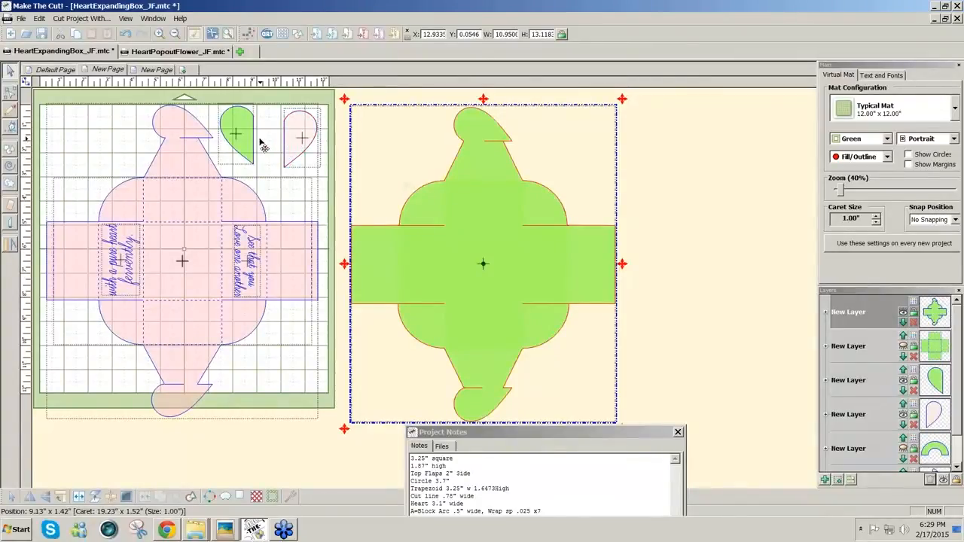
click(702, 196)
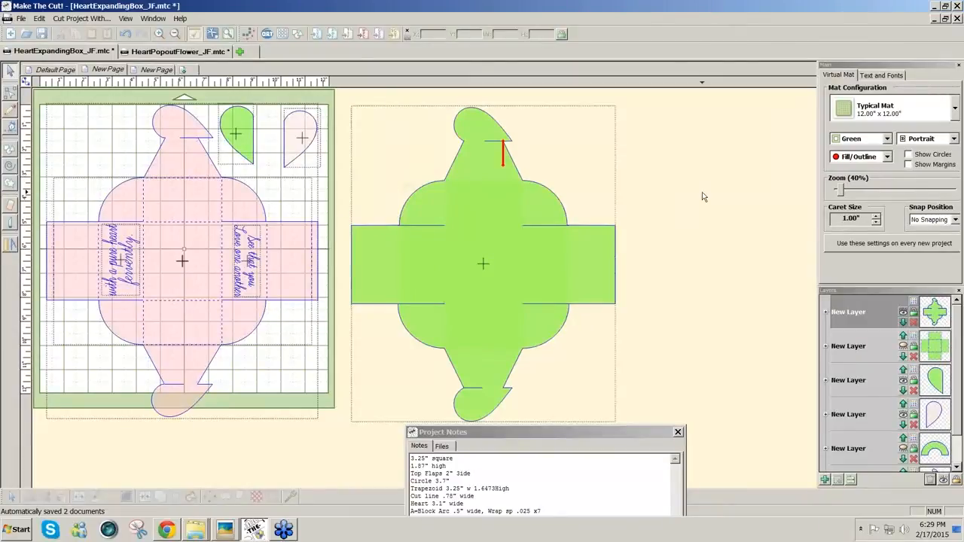
Move the box outline layer below the dashed fold panel layer and make the fold panels visible.
click(904, 336)
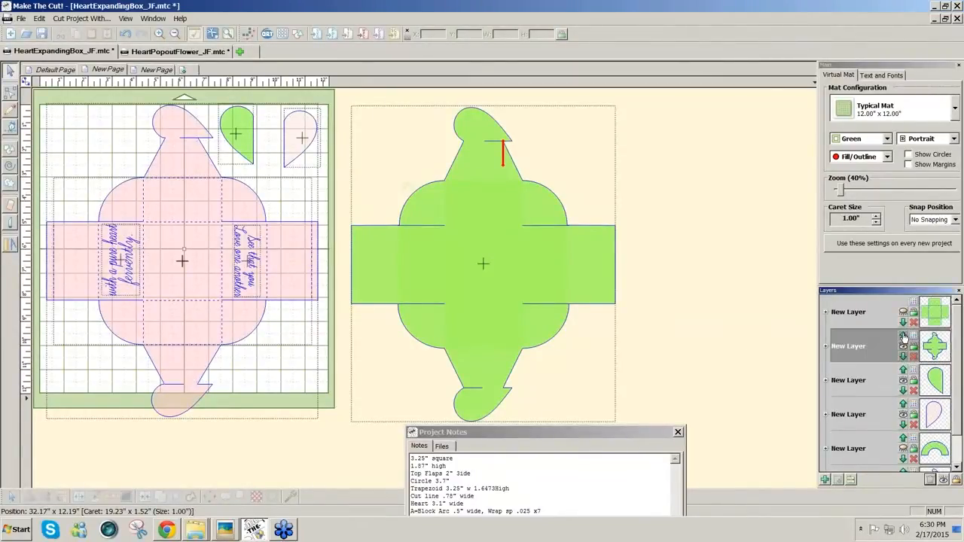
click(903, 313)
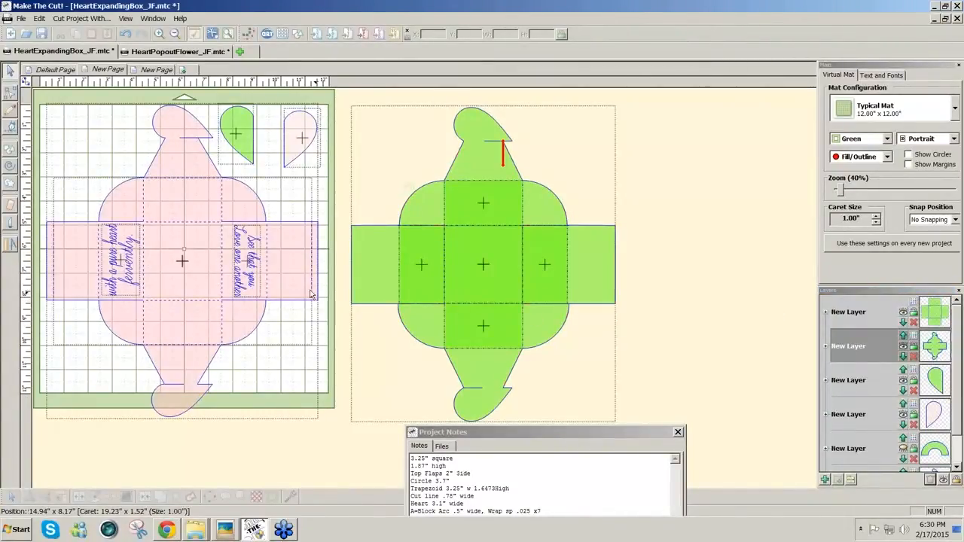
click(533, 235)
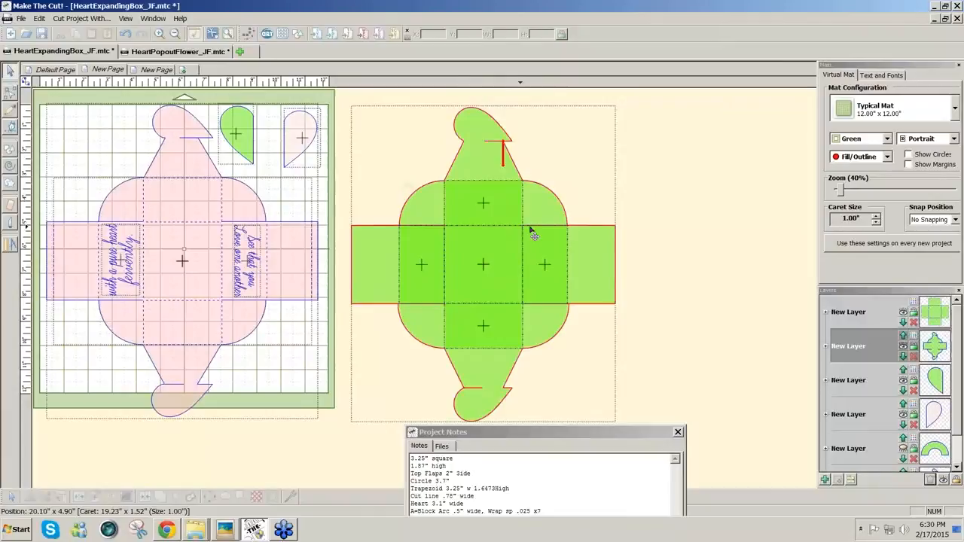
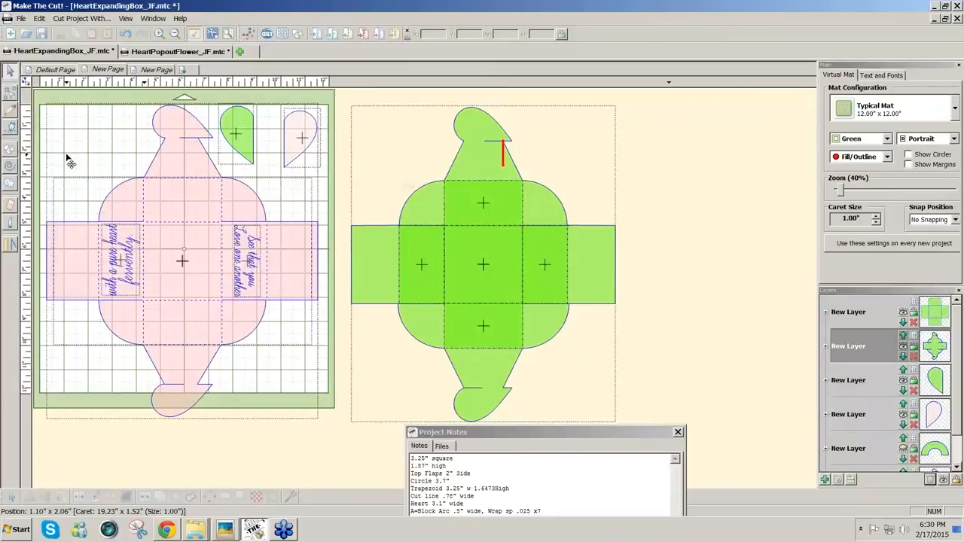
Delete the duplicate dashed segments along all four sides of the green box's center square.
click(9, 96)
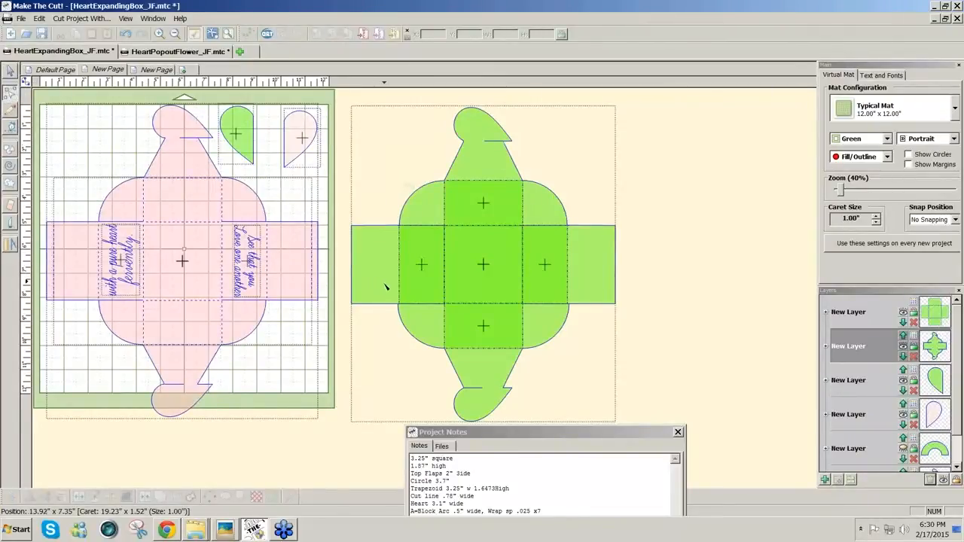
click(445, 290)
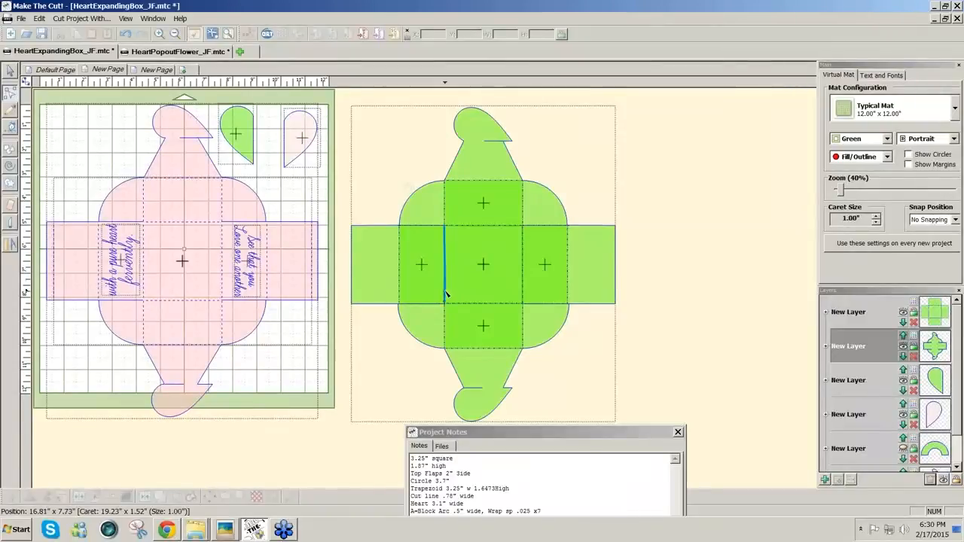
key(Delete)
click(521, 294)
key(Delete)
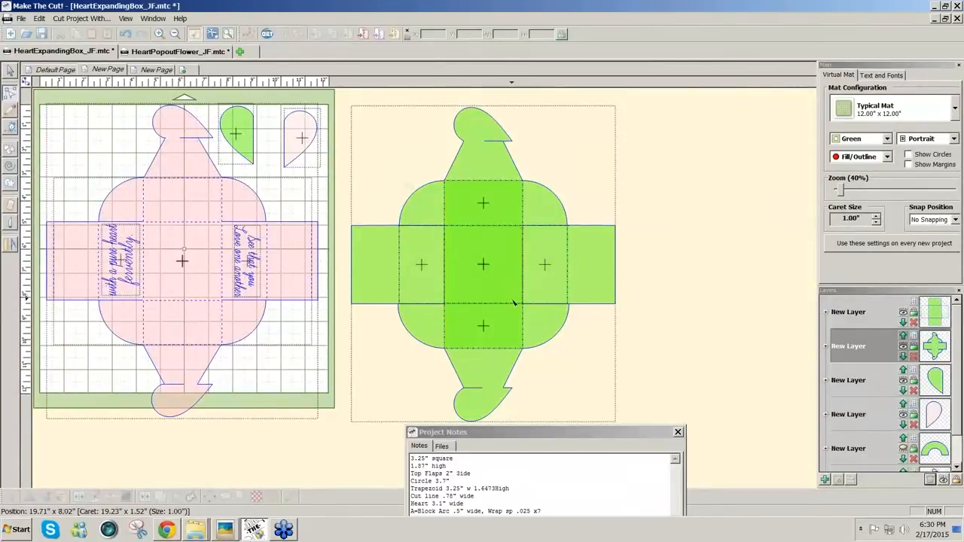
click(505, 304)
key(Delete)
click(505, 227)
key(Delete)
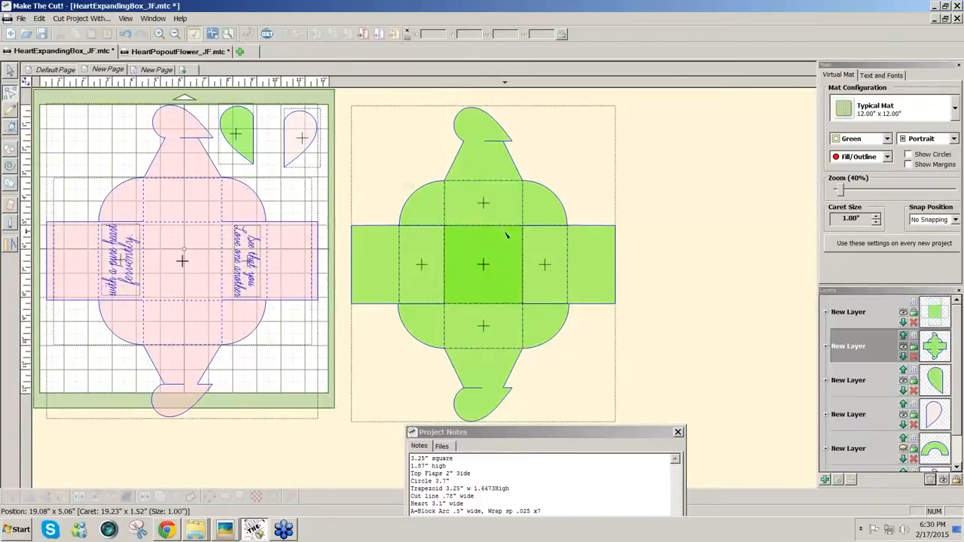
Hide the box outline layer and delete the upper and lower horizontal dashed segments of the green box's two side fold panels.
click(545, 304)
key(Delete)
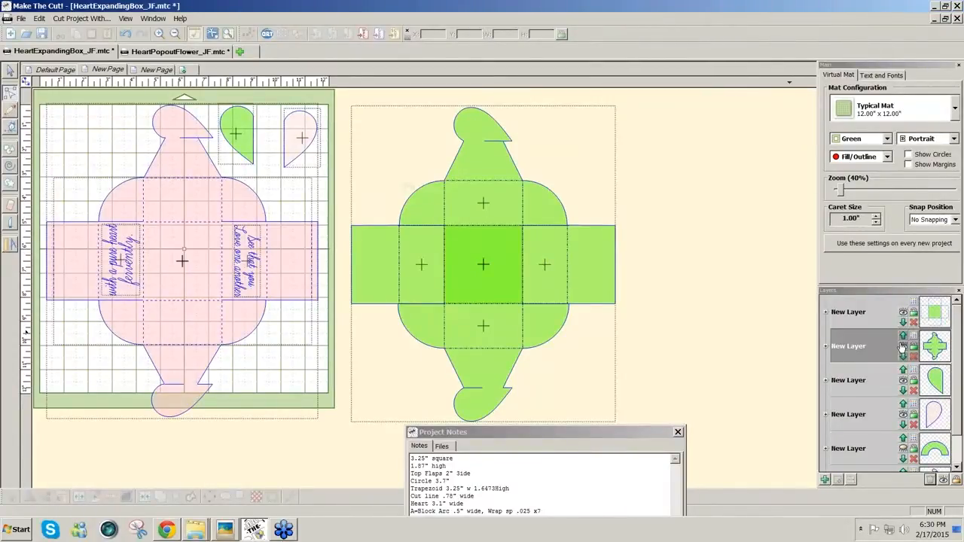
click(902, 345)
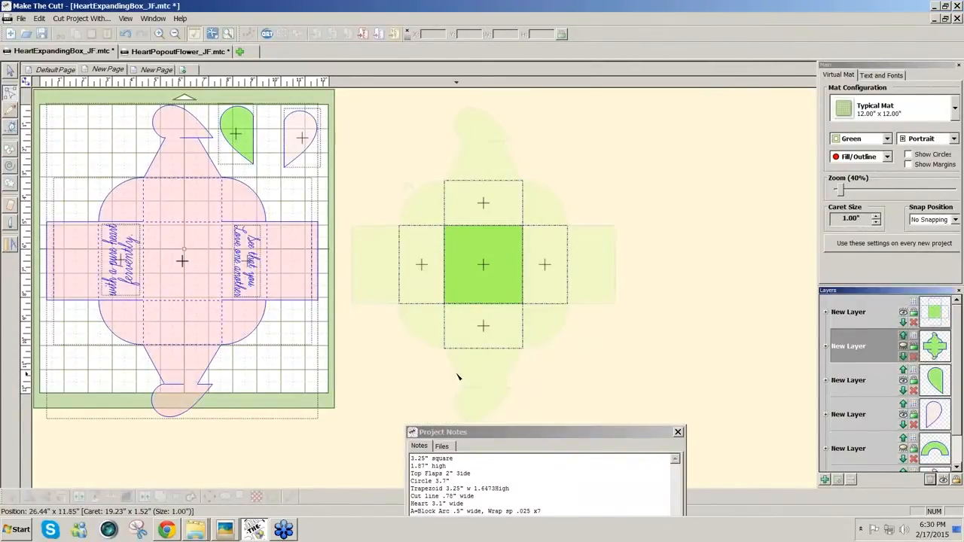
click(422, 305)
click(420, 263)
click(431, 226)
key(Delete)
click(552, 227)
key(Delete)
click(559, 305)
key(Delete)
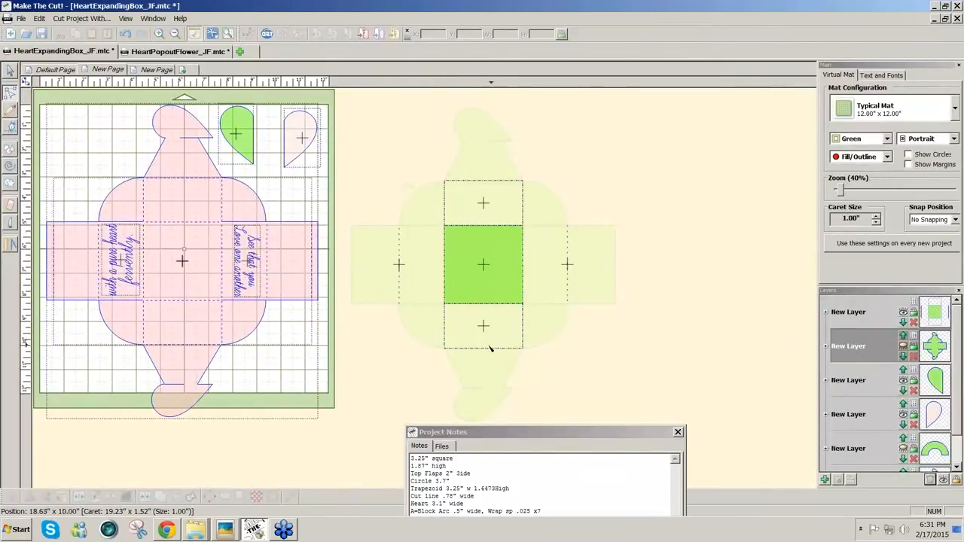
Toggle the dashed fold-line layer to check its contents and make the green box outline layer visible again.
click(903, 313)
click(903, 314)
click(902, 348)
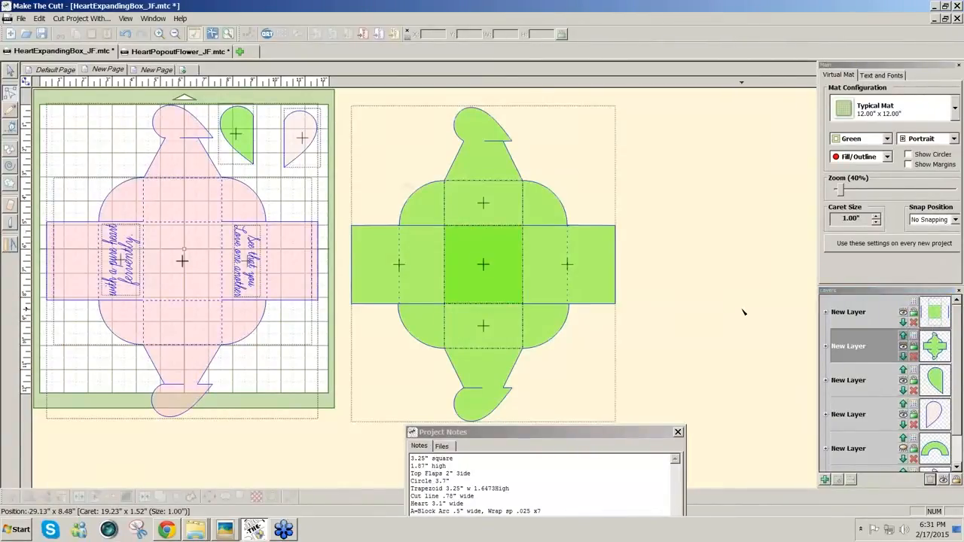
Move the green half heart off the mat into the empty area beside the green box.
mouse_move(611, 432)
mouse_down()
mouse_move(604, 447)
mouse_move(602, 434)
mouse_up()
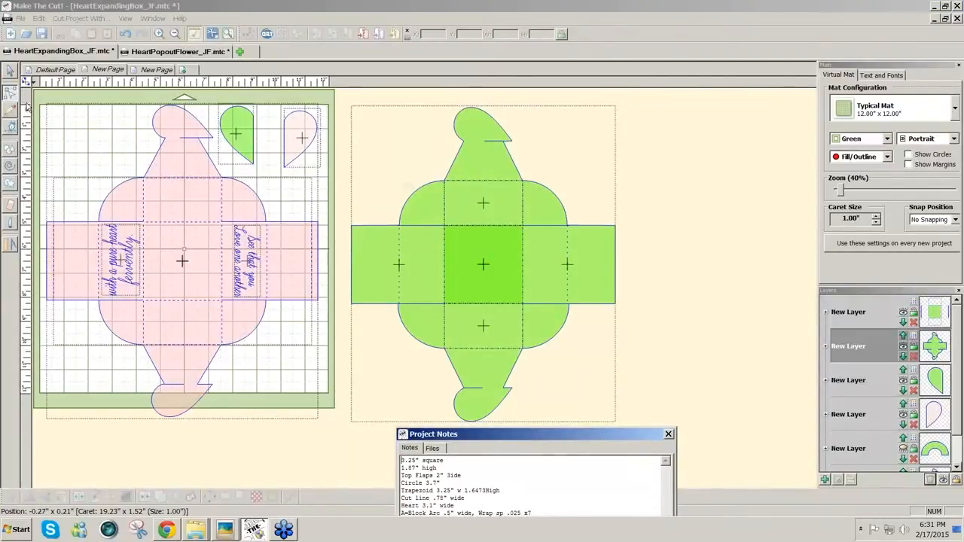
click(9, 72)
drag(257, 138, 690, 179)
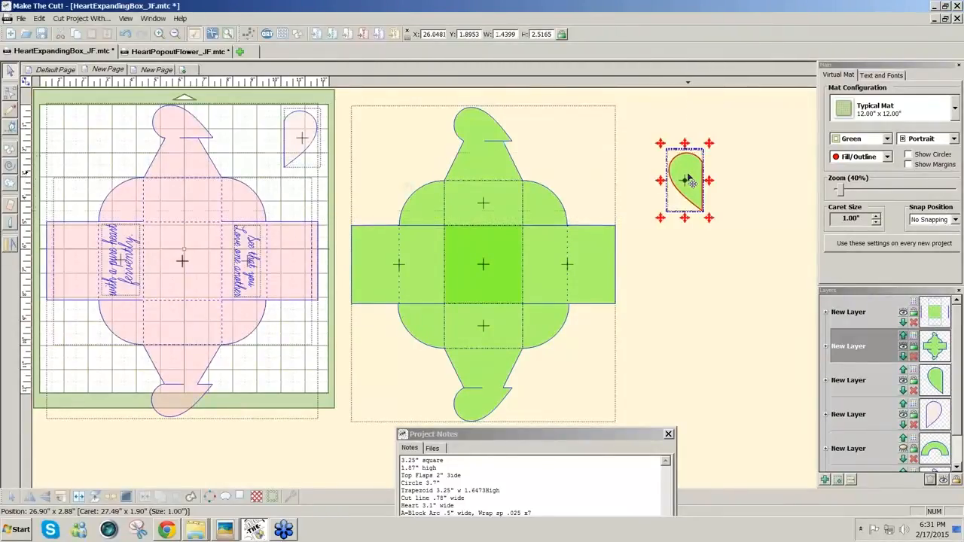
click(729, 209)
Add a Block Arc from the basic shapes and set its width to 0.5" with its proportions kept.
click(297, 34)
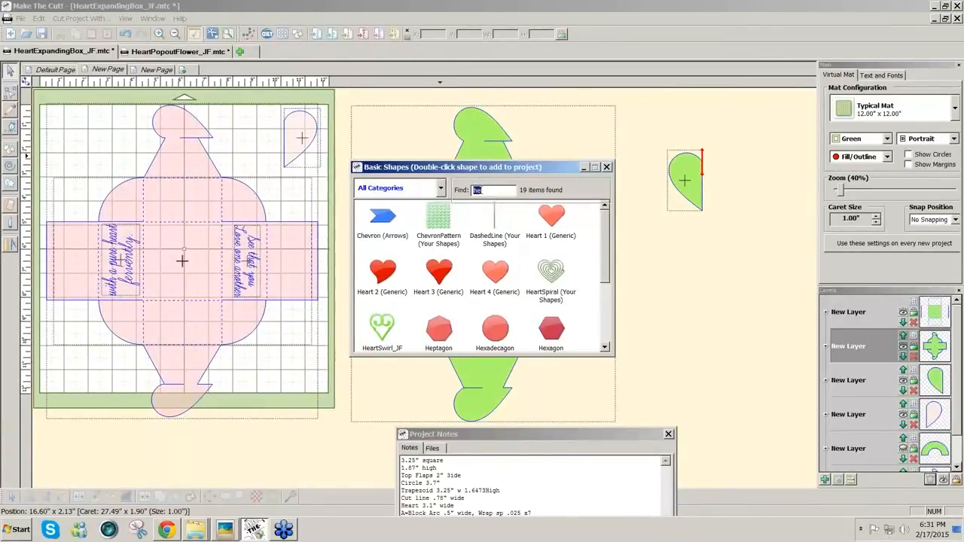
text(arc)
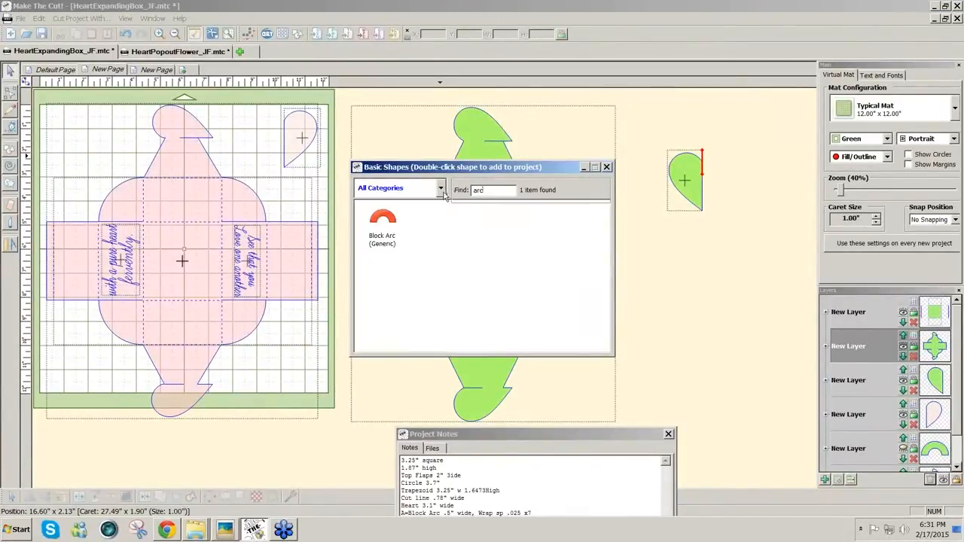
double_click(390, 223)
click(607, 167)
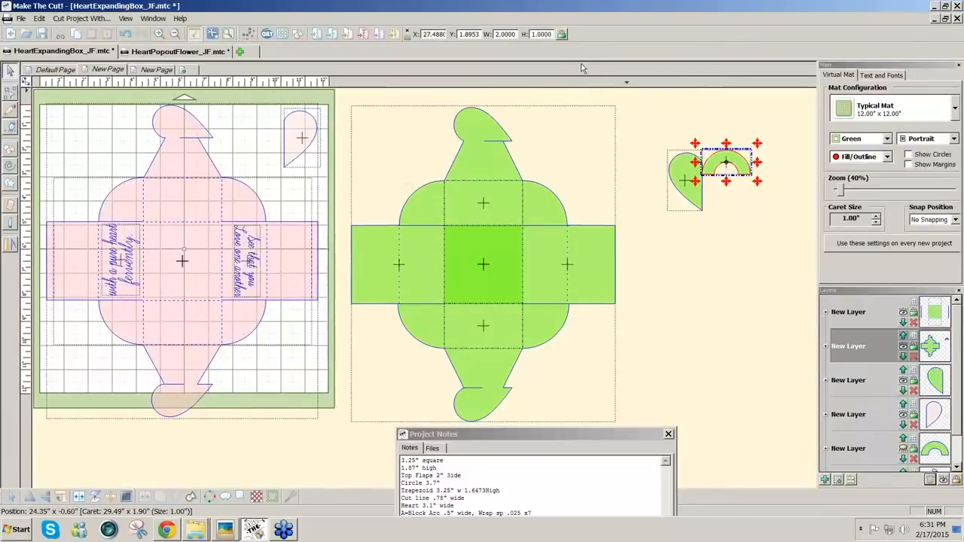
click(506, 35)
text(.5)
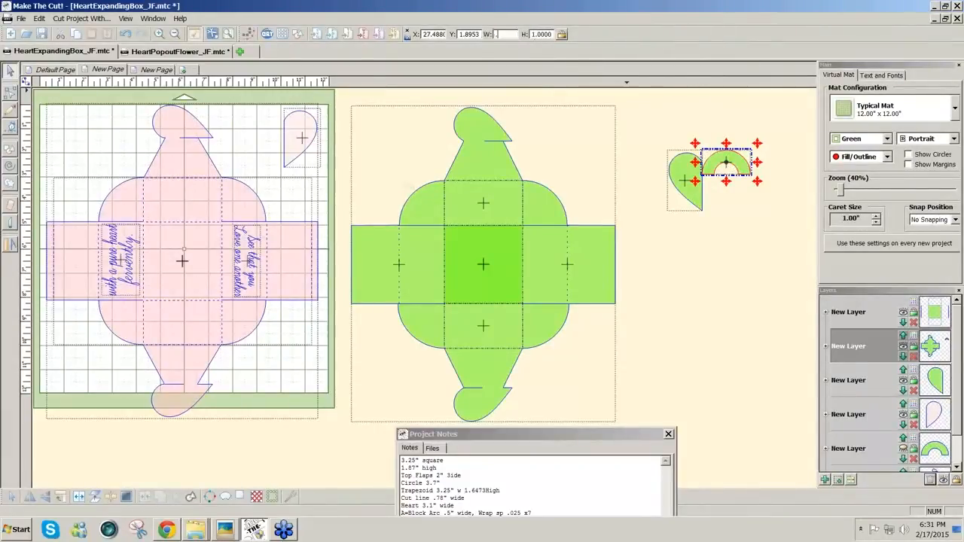
key(Return)
Place the small block arc on the upper curved edge of the green half heart.
drag(712, 160, 671, 142)
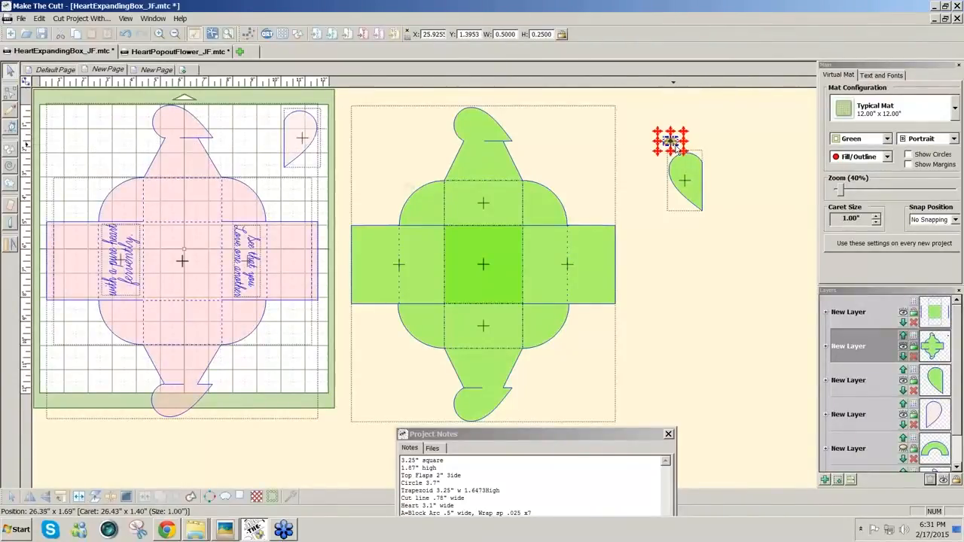
drag(839, 193, 855, 191)
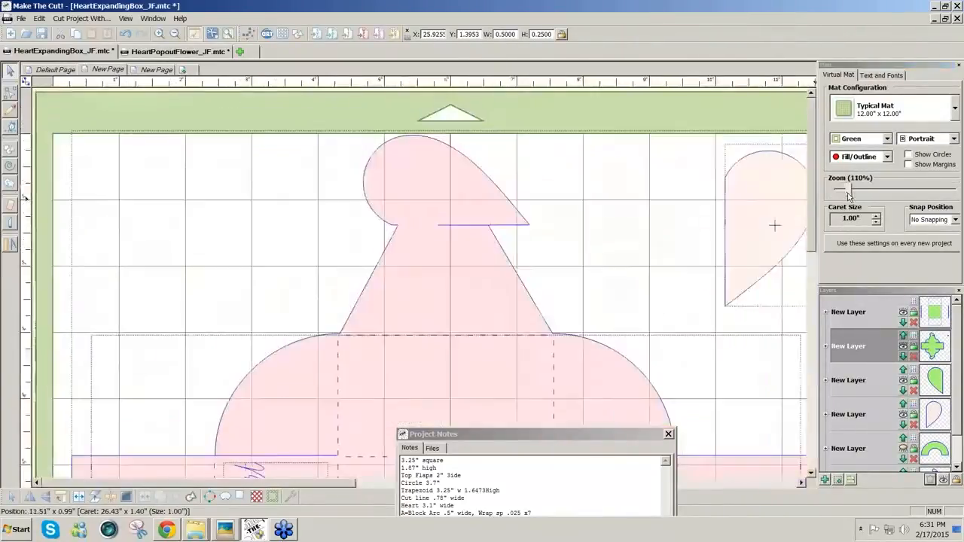
drag(240, 482, 617, 502)
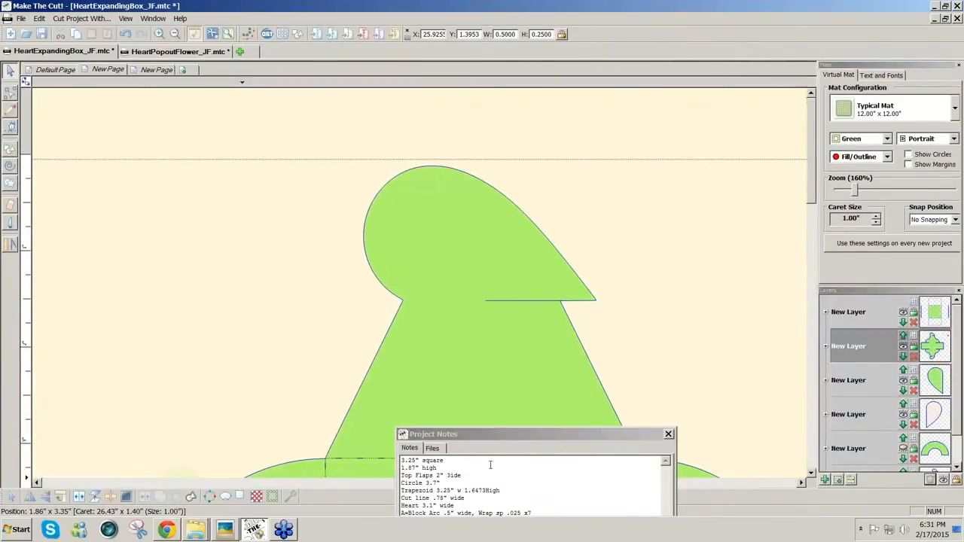
drag(507, 434, 140, 402)
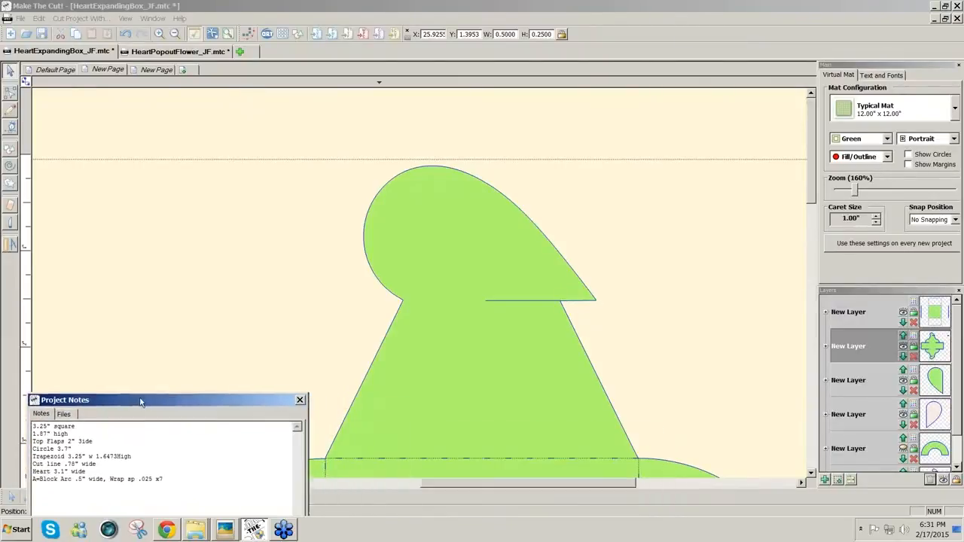
drag(426, 486, 612, 499)
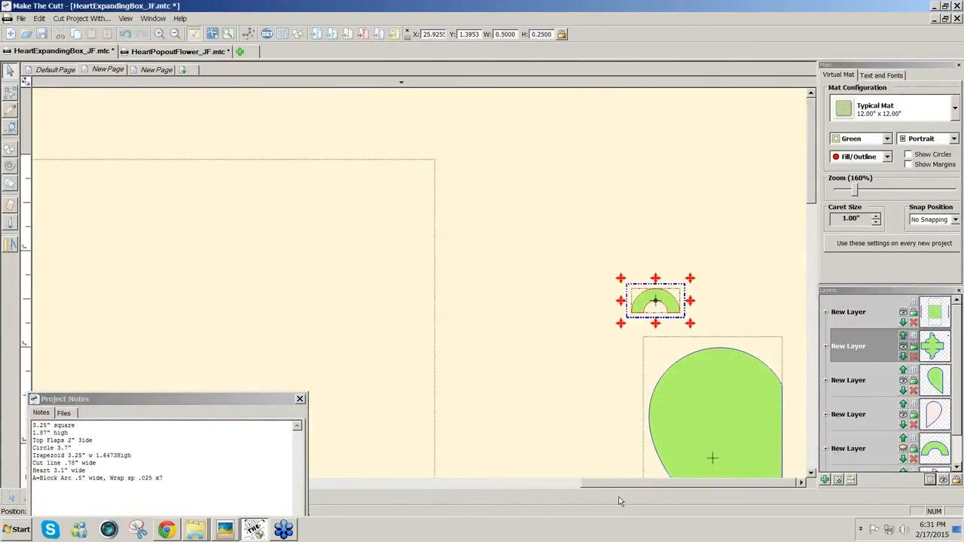
drag(811, 200, 814, 233)
drag(657, 200, 657, 197)
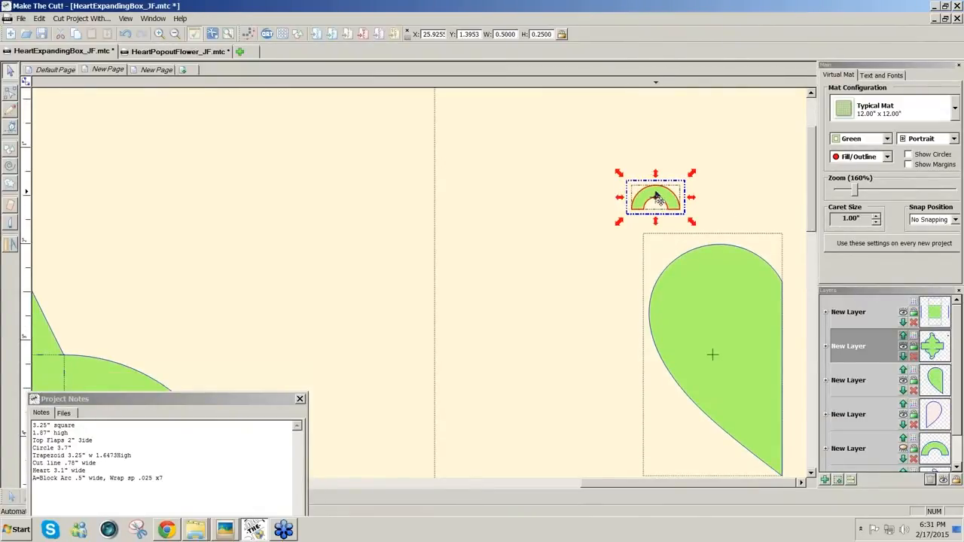
drag(656, 197, 694, 262)
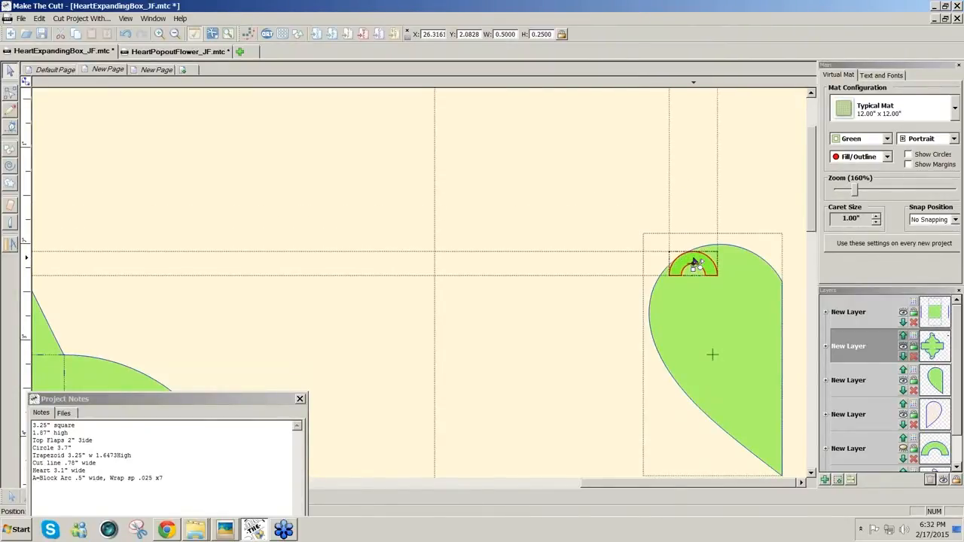
drag(693, 263, 694, 260)
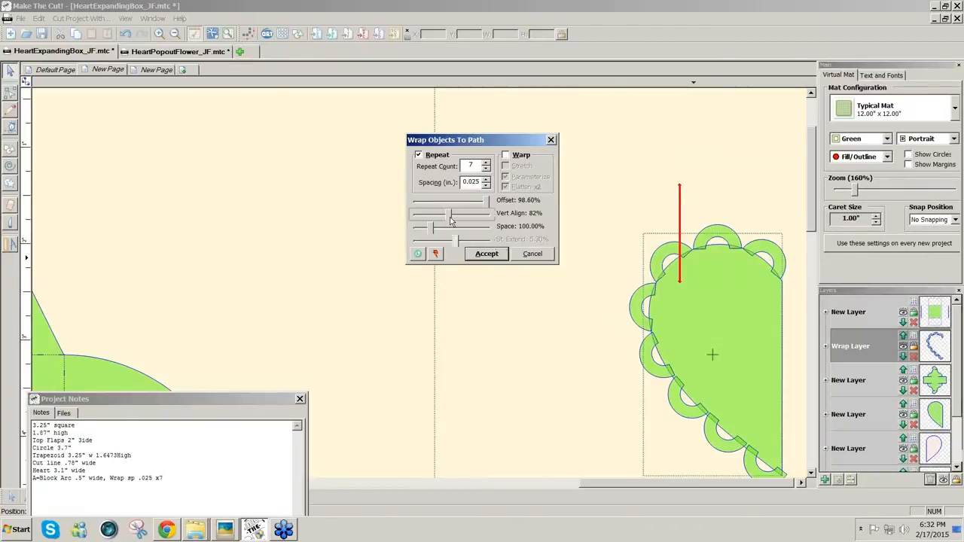
Wrap the block arc along the half heart's curved edge with repeat count 7, spacing 0.028" and vertical alignment 73%.
drag(451, 219, 449, 220)
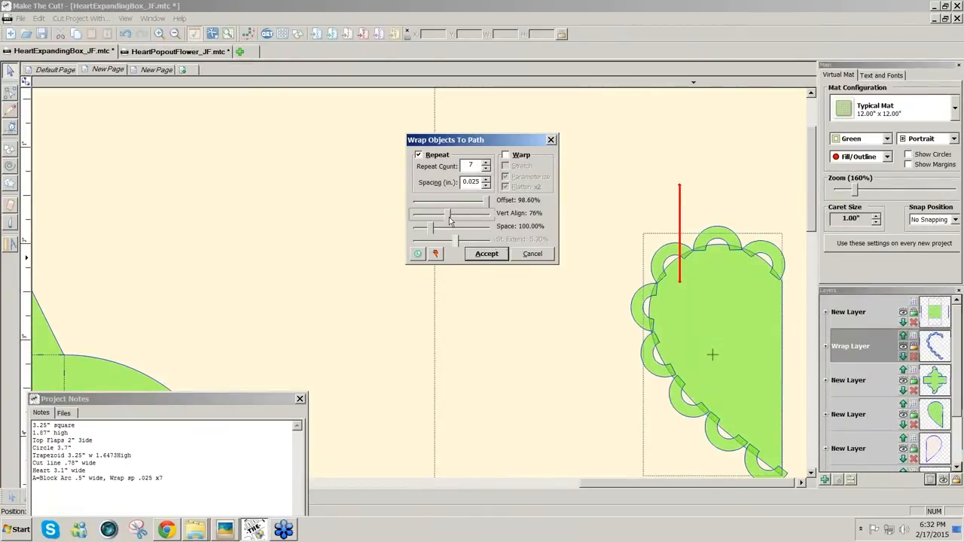
drag(449, 220, 452, 220)
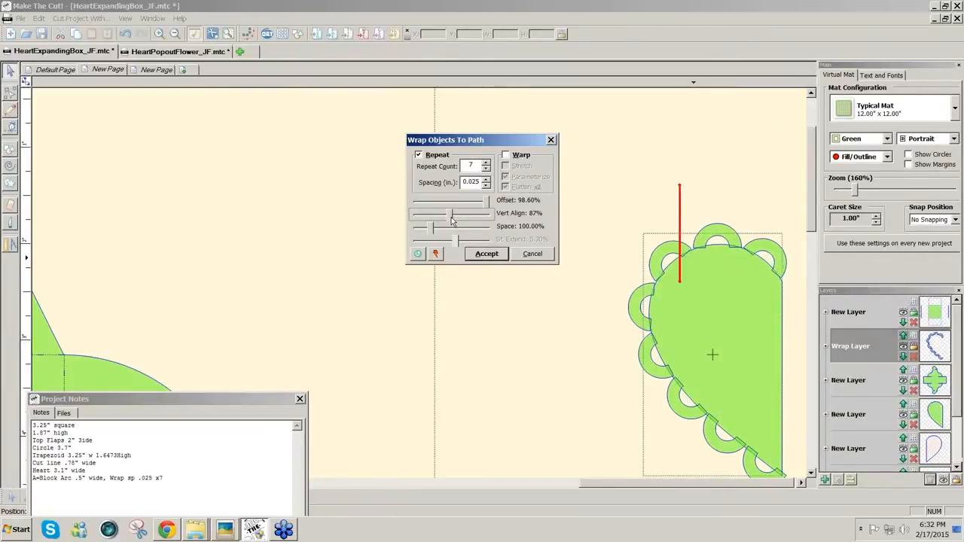
drag(451, 220, 449, 219)
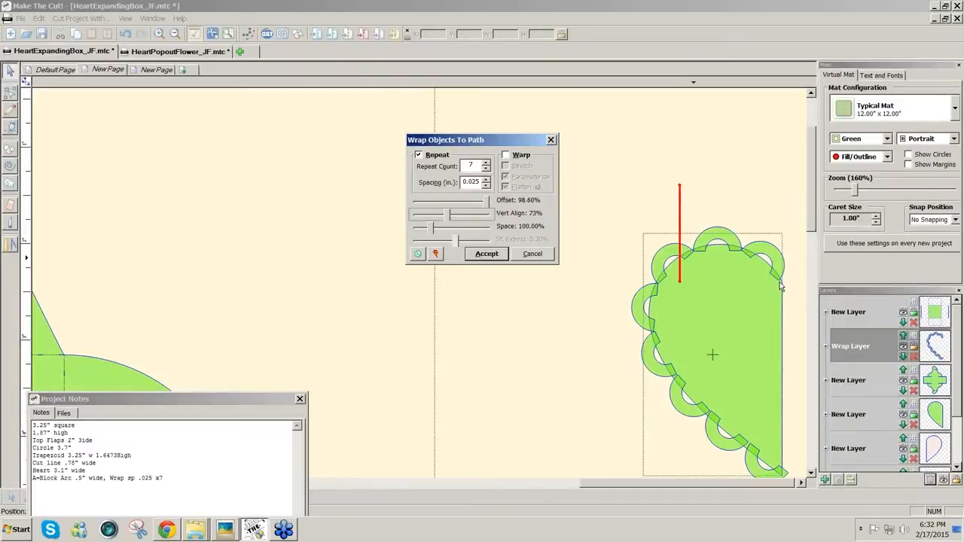
click(486, 181)
click(486, 181)
click(486, 181)
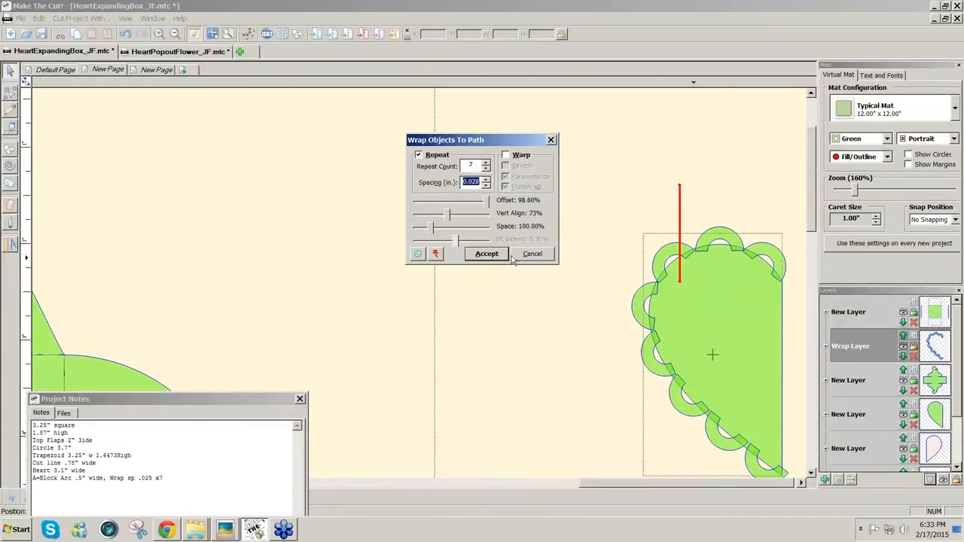
click(487, 254)
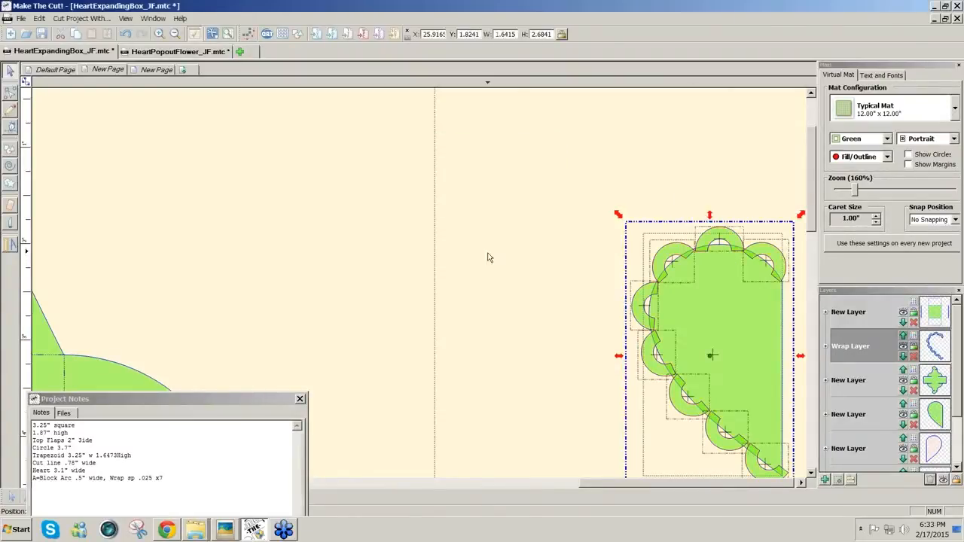
Nudge the lowest wrapped arc left and slightly up so its end lines up with the half heart's lower point.
drag(692, 485, 756, 491)
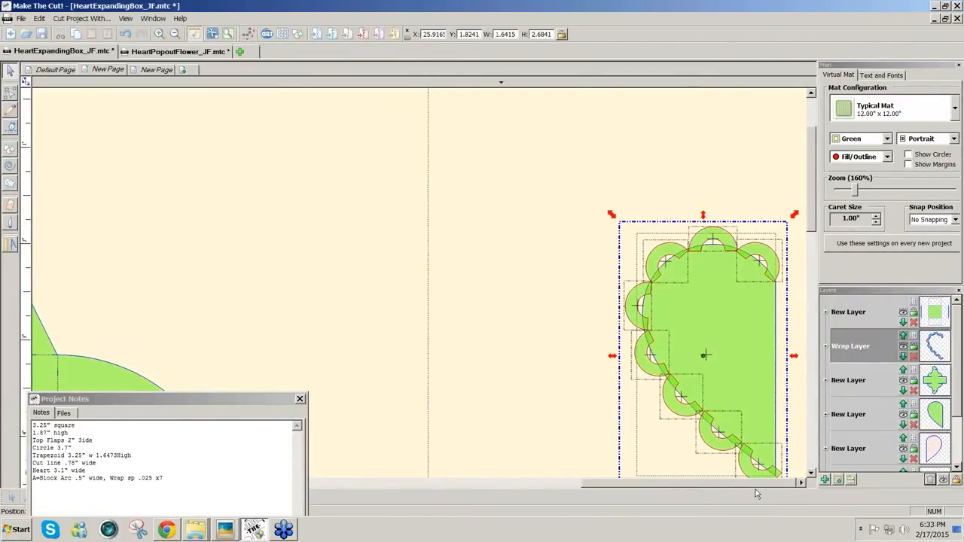
scroll(808, 221, down, 4)
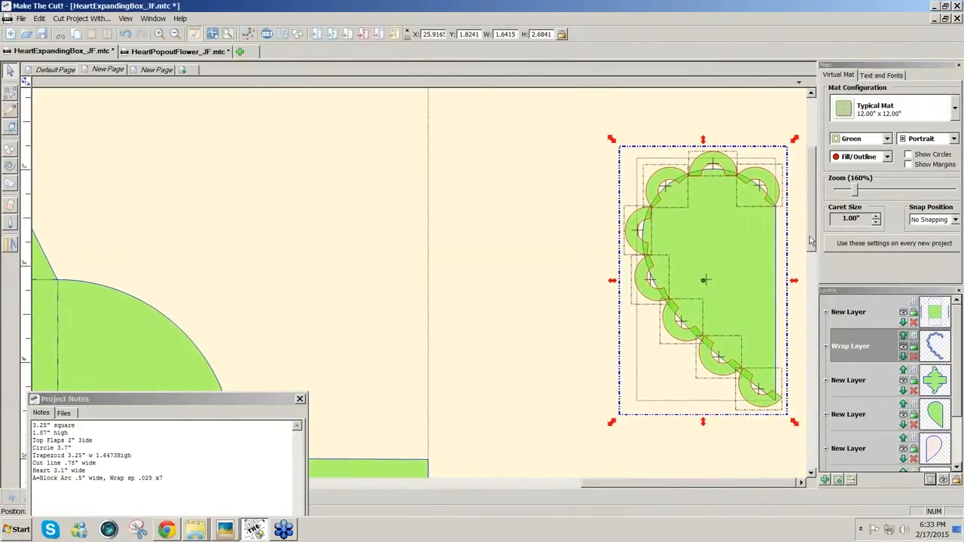
click(775, 434)
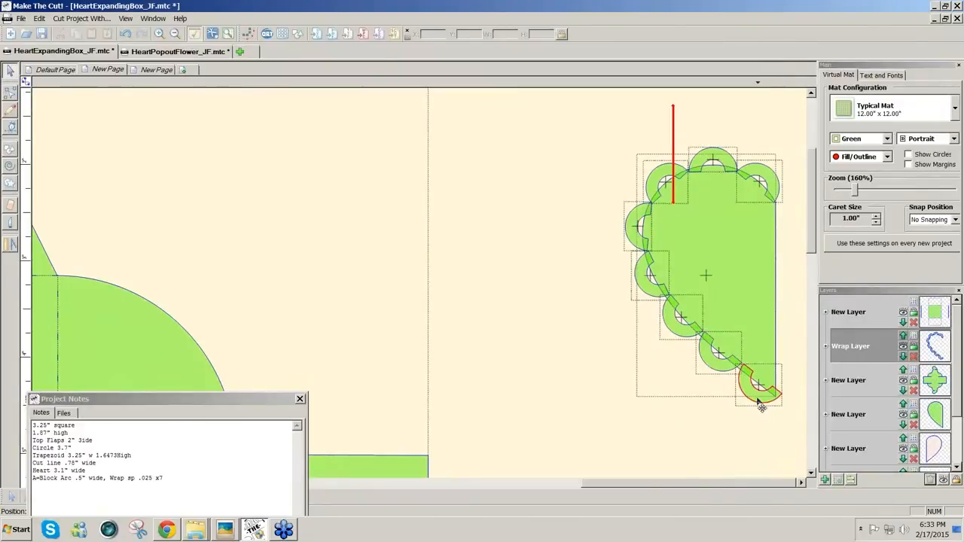
click(761, 405)
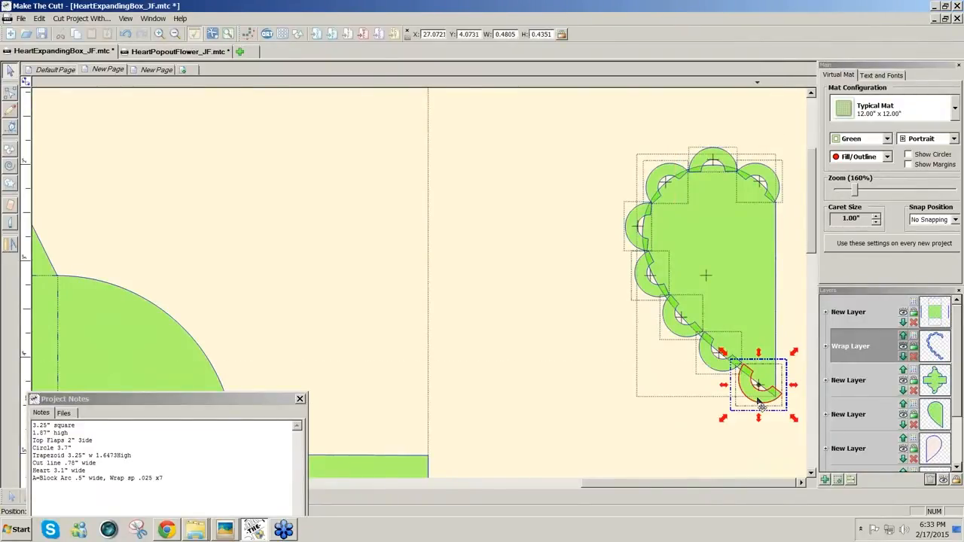
key(Left)
key(Left)
key(Left)
key(Left)
key(Left)
key(Up)
key(Up)
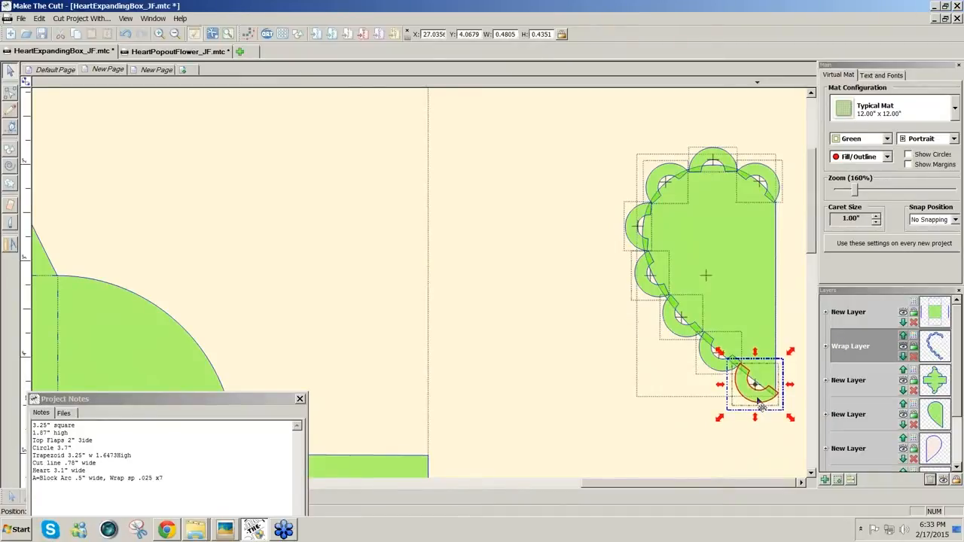
key(Left)
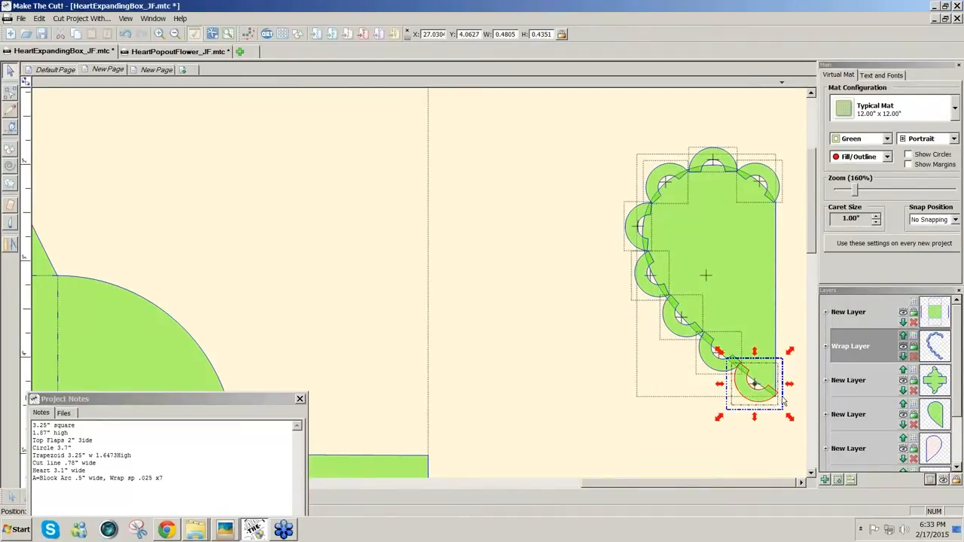
click(774, 402)
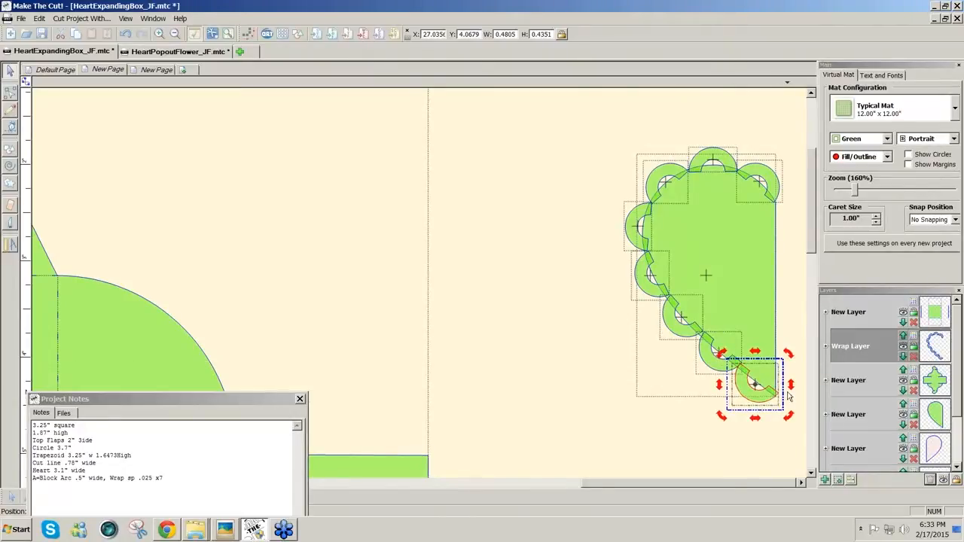
click(789, 396)
Try to weld all the wrapped arcs and the half heart into one shape, and undo the weld.
drag(591, 114, 804, 452)
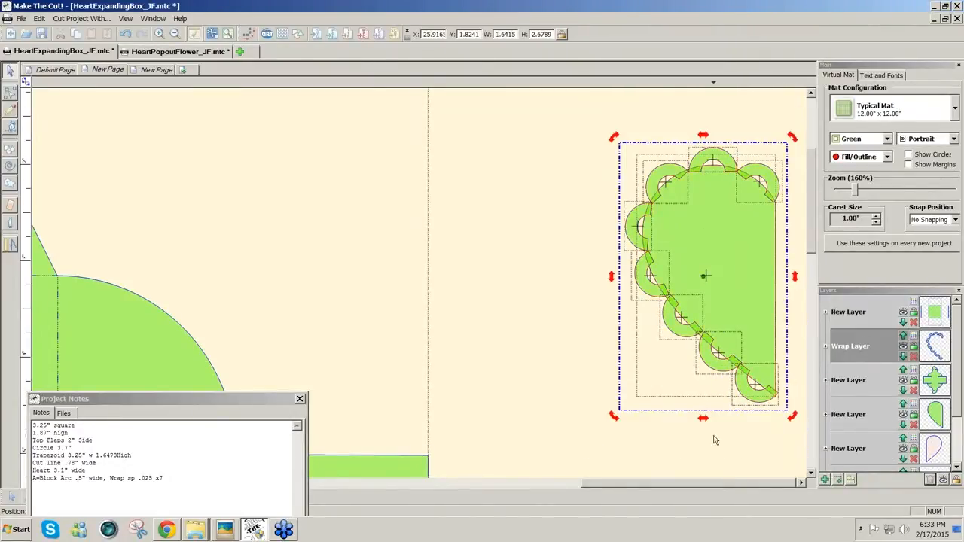
drag(214, 402, 345, 251)
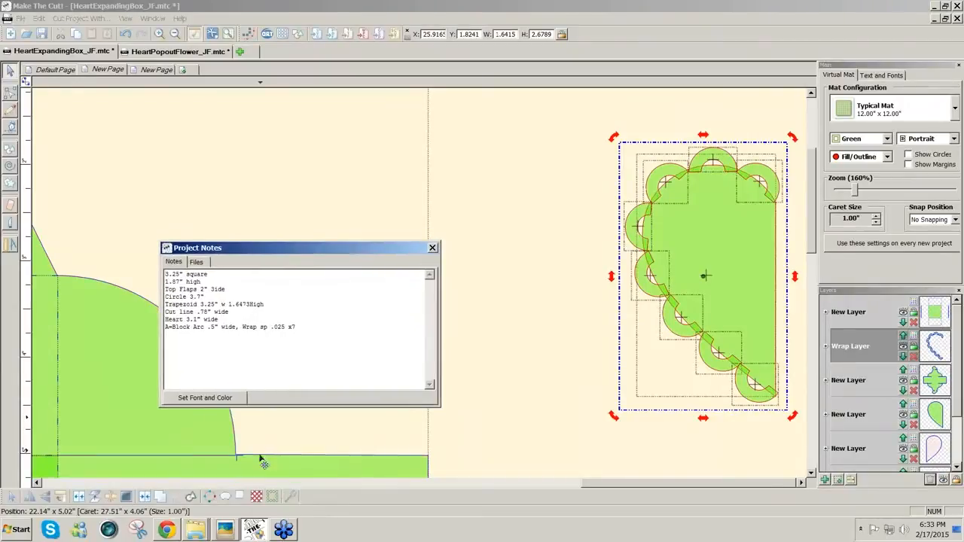
click(160, 498)
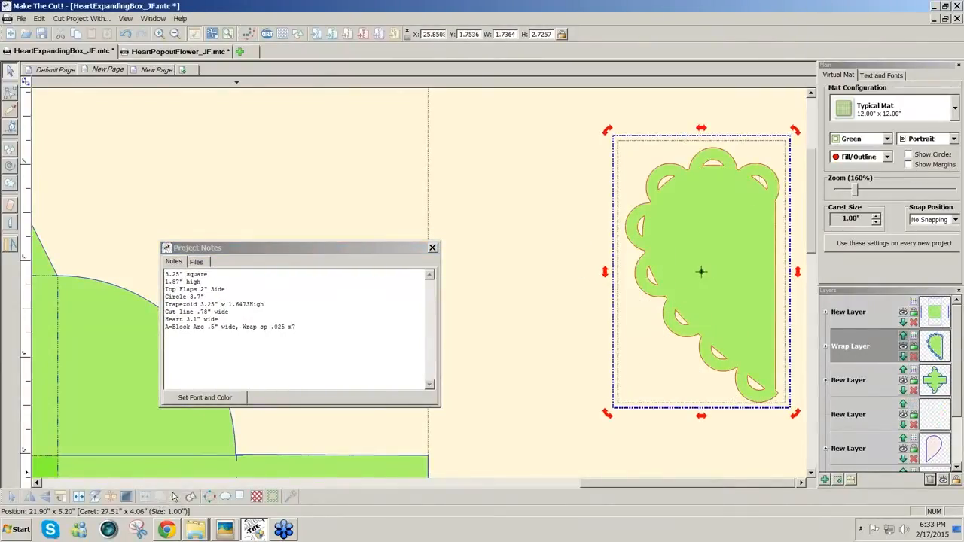
key(ctrl+z)
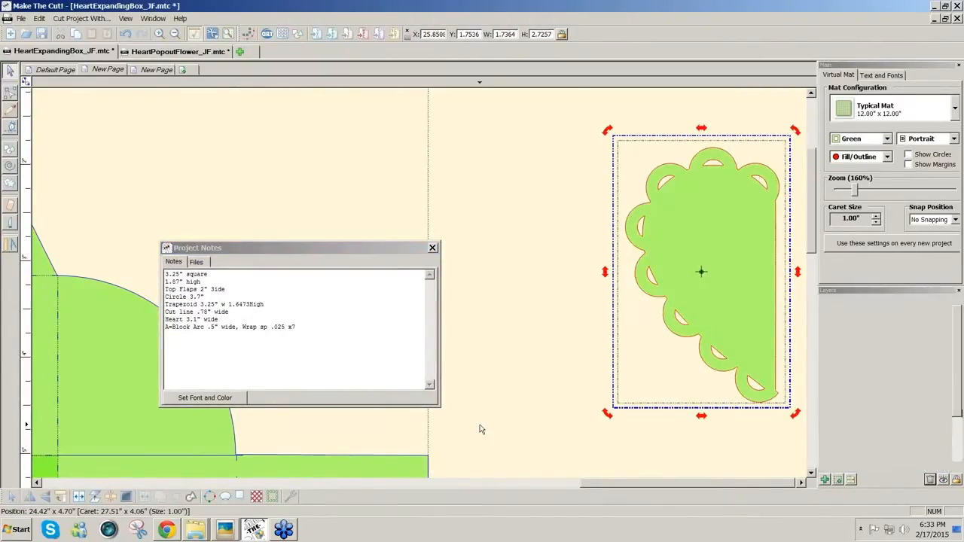
click(528, 415)
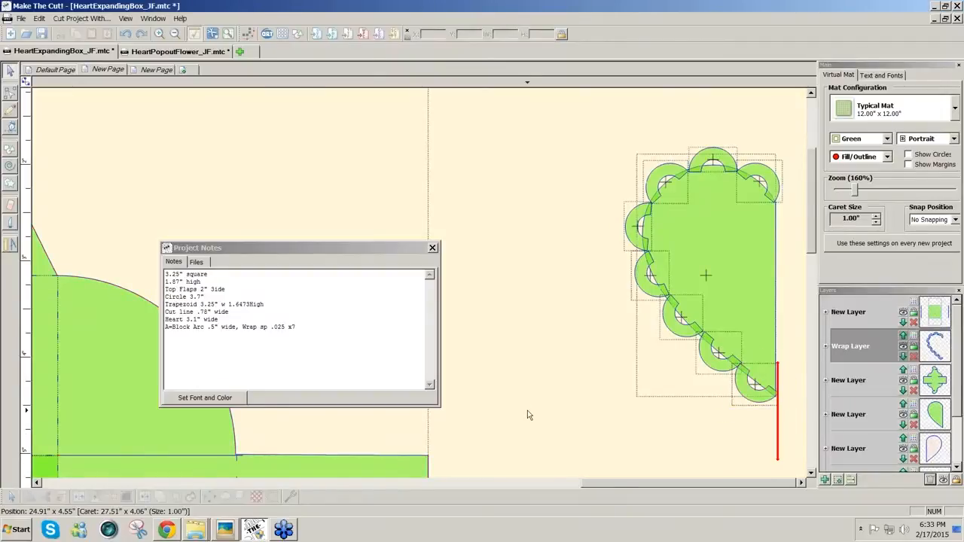
Generate an inward shadow of the half heart with a width of -.05 in. and rounded corners.
click(731, 300)
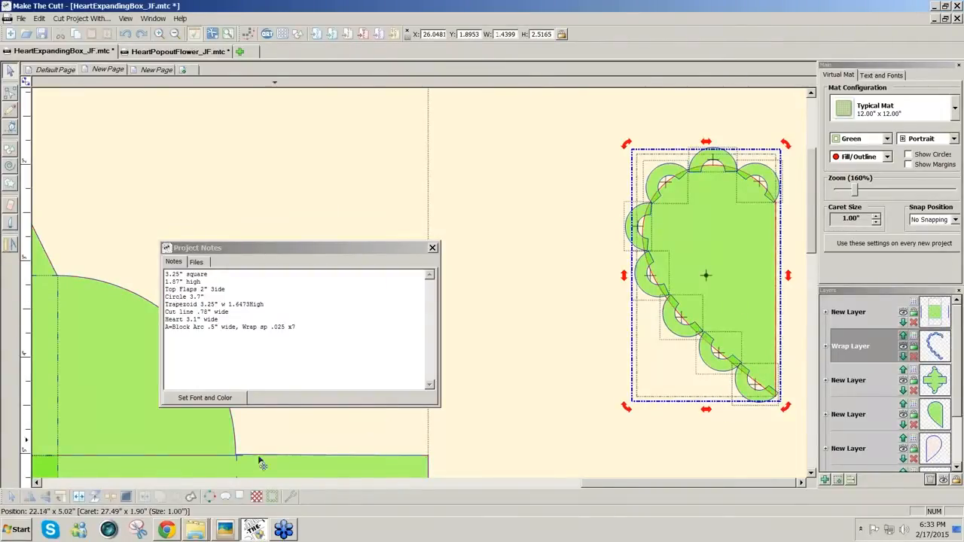
click(239, 497)
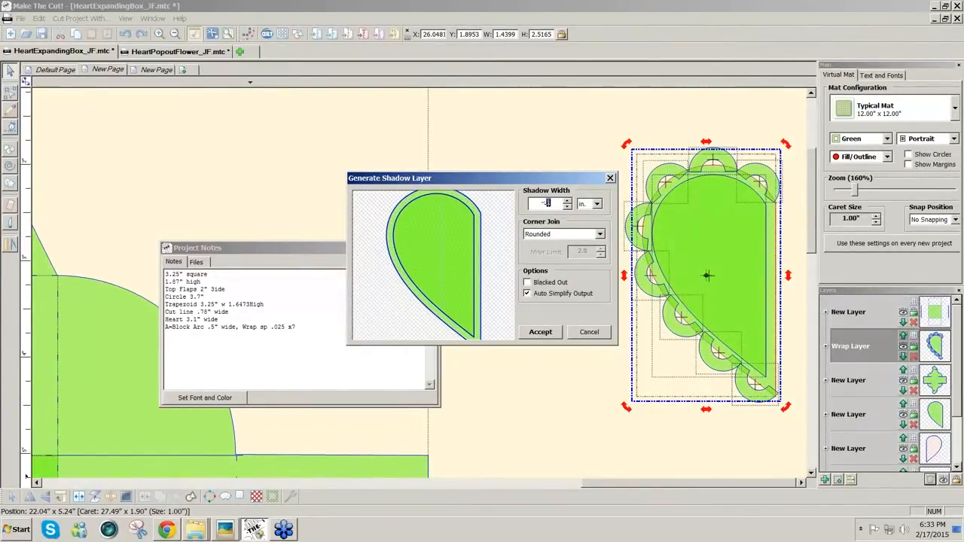
text(05)
click(540, 332)
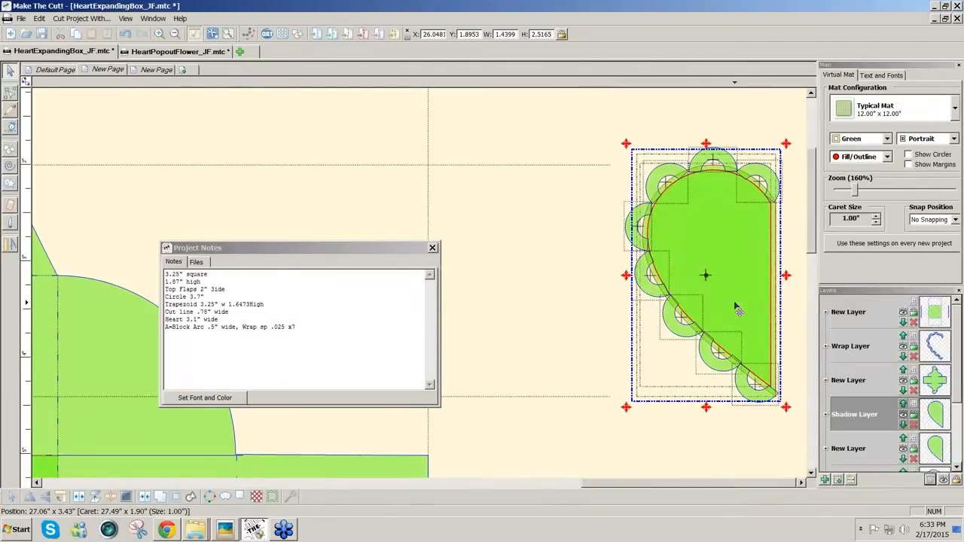
Move the outer and inner half-heart outlines onto separate new layers and hide the inner half heart's layer.
click(837, 480)
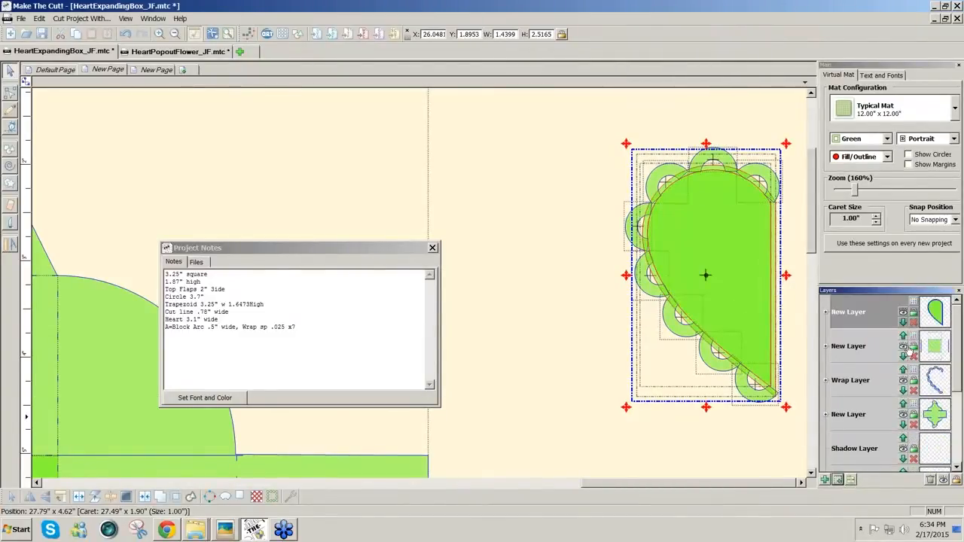
click(903, 313)
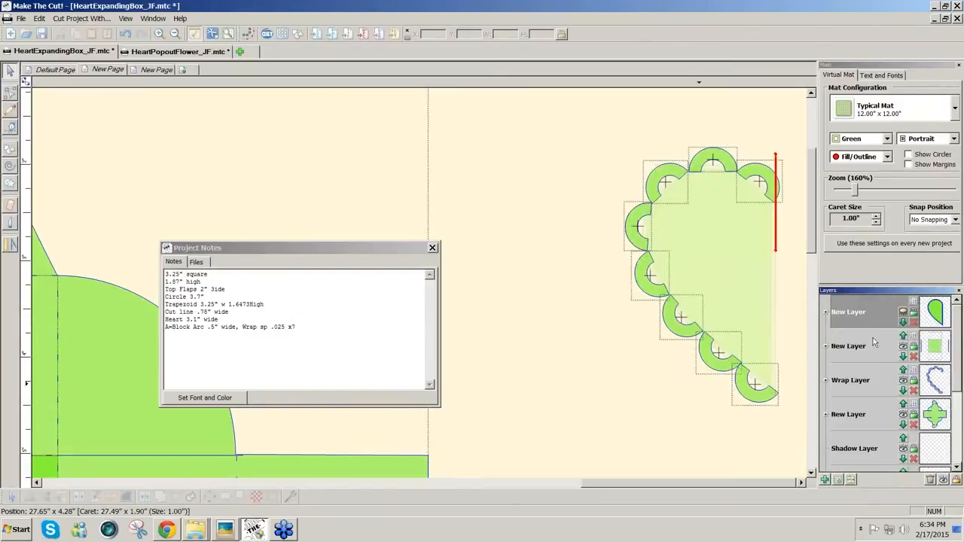
click(903, 312)
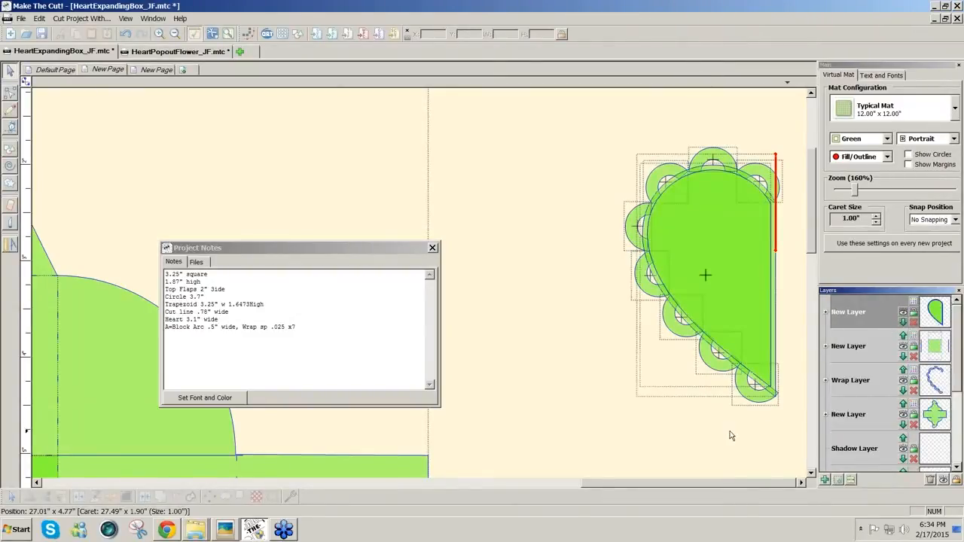
click(749, 351)
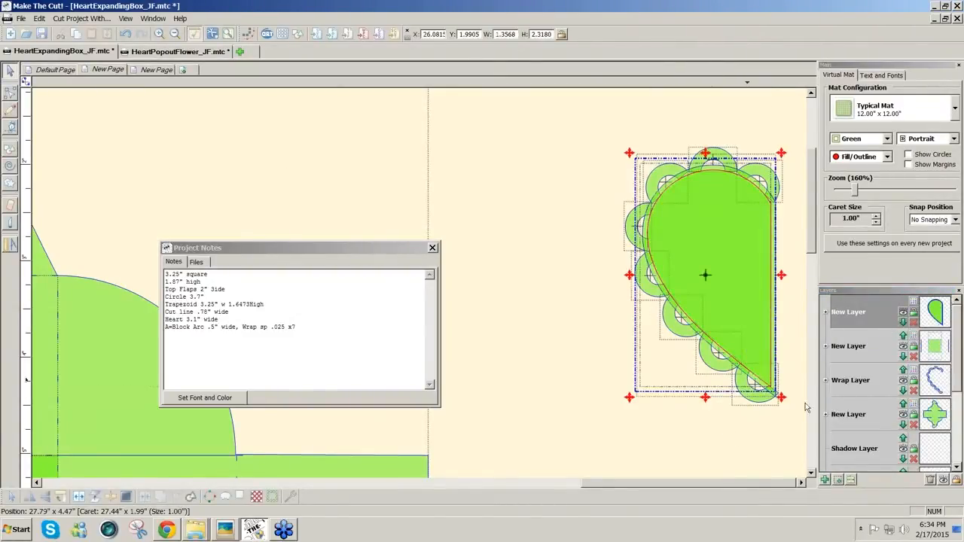
click(837, 480)
click(903, 312)
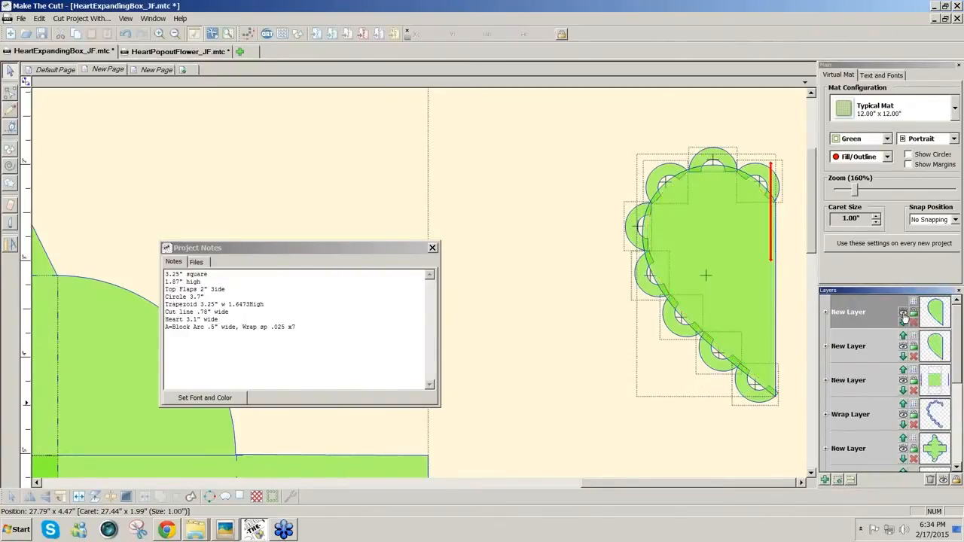
Weld the block arcs to the outer half heart and show the inner half heart's layer again.
drag(598, 125, 808, 424)
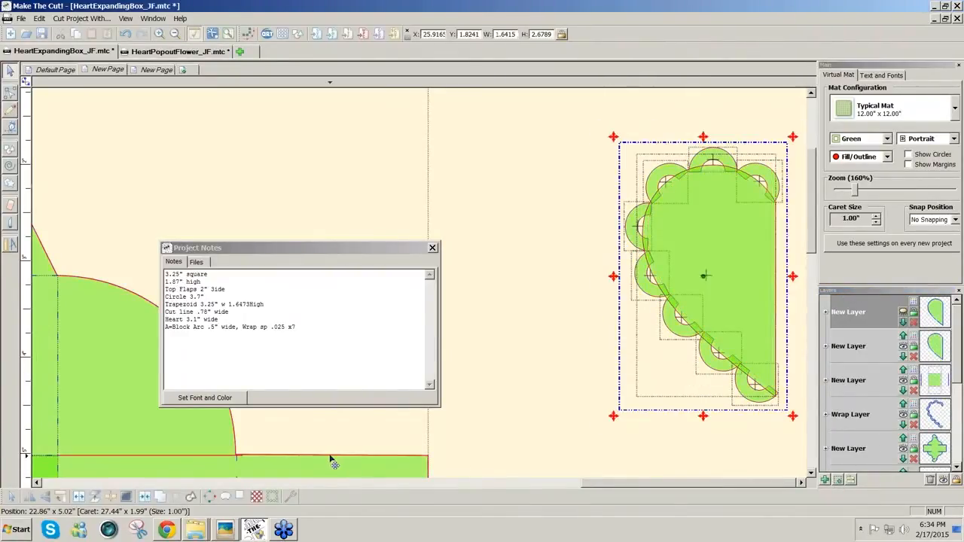
click(169, 497)
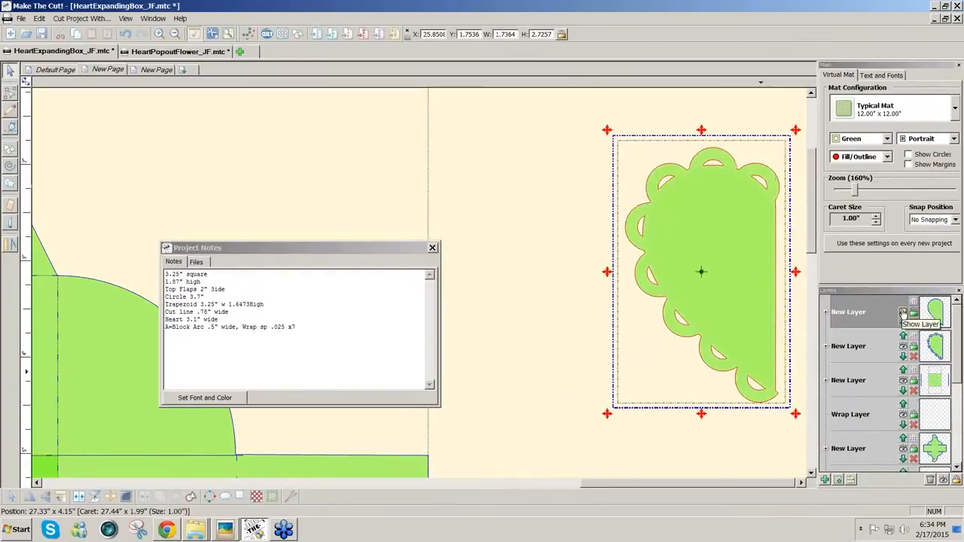
click(903, 313)
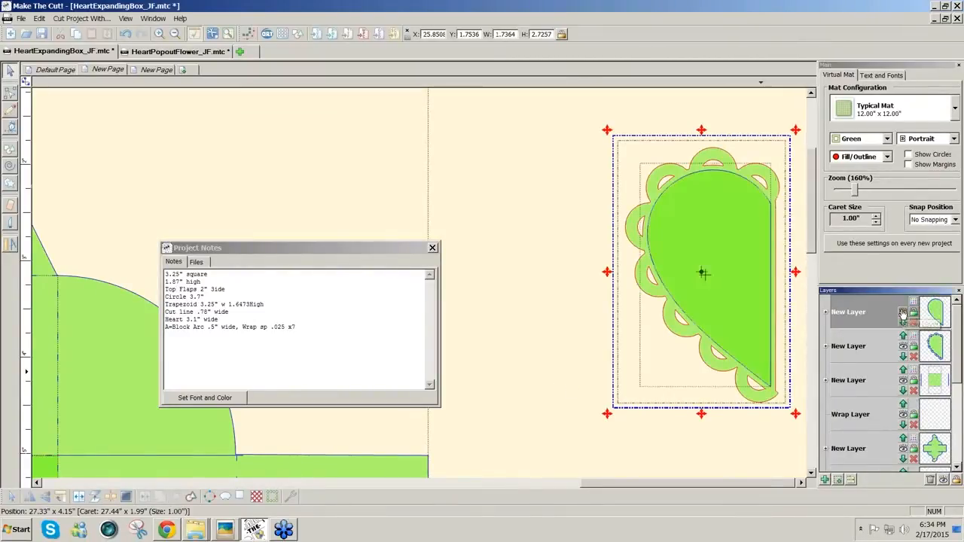
Fill the inner half heart with an inverse lattice, width 0.05", gap 0.20", rotated 45°, and join it with the scalloped border.
click(696, 290)
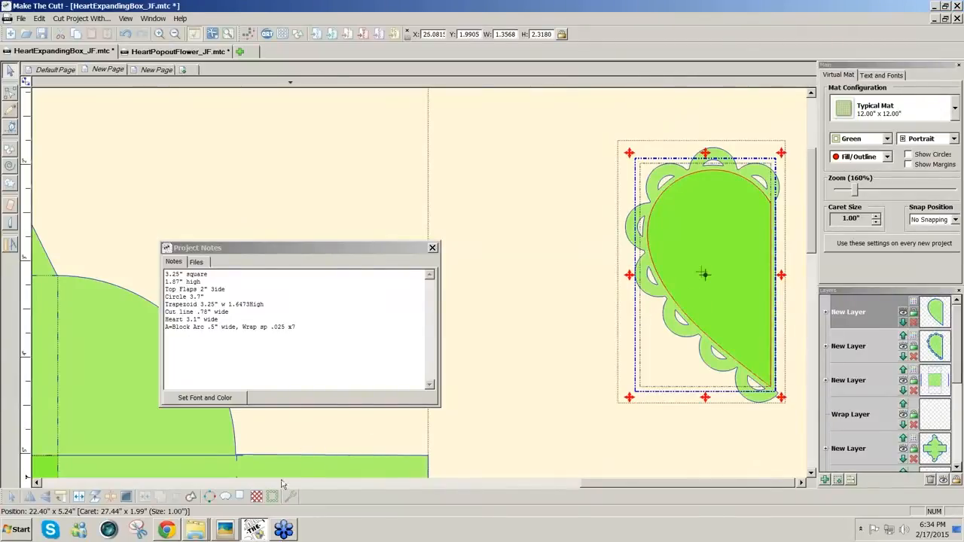
click(257, 497)
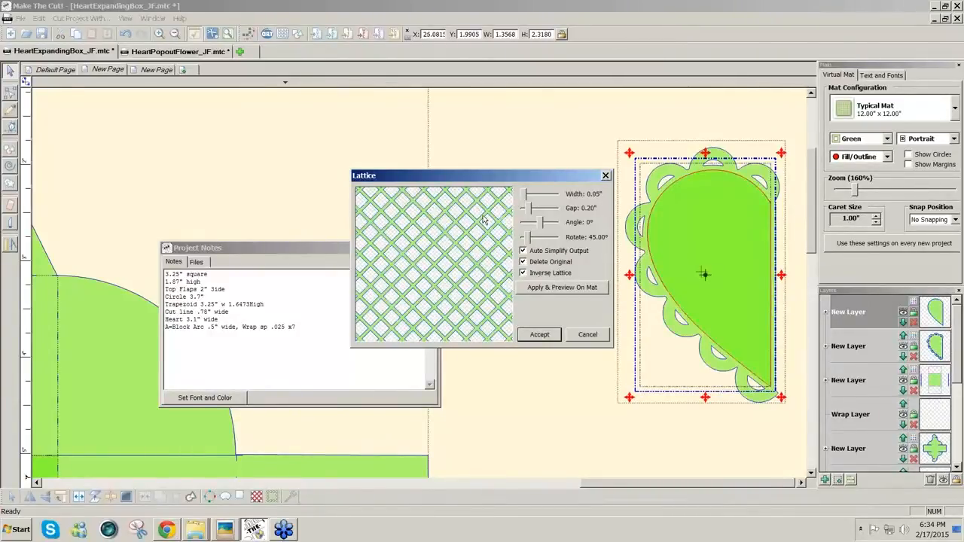
click(545, 335)
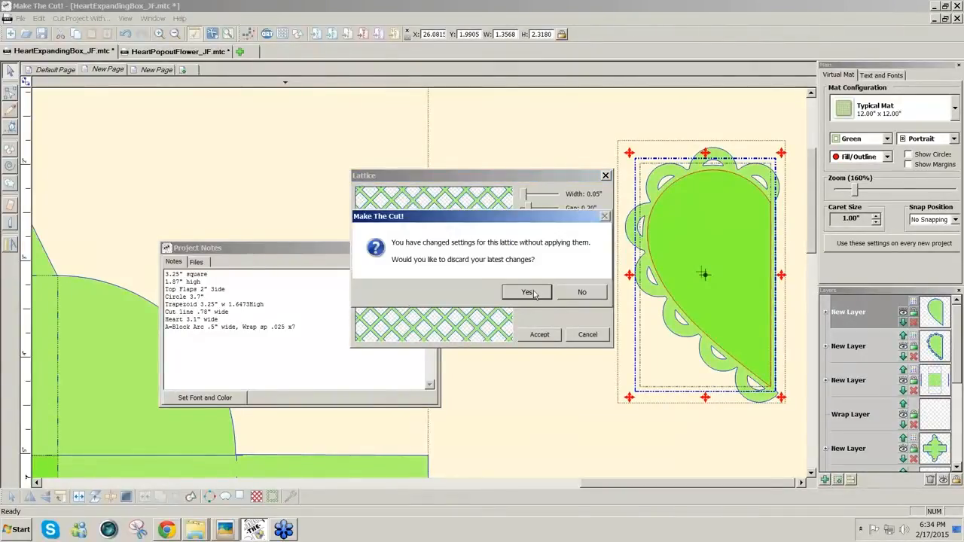
click(528, 293)
click(542, 290)
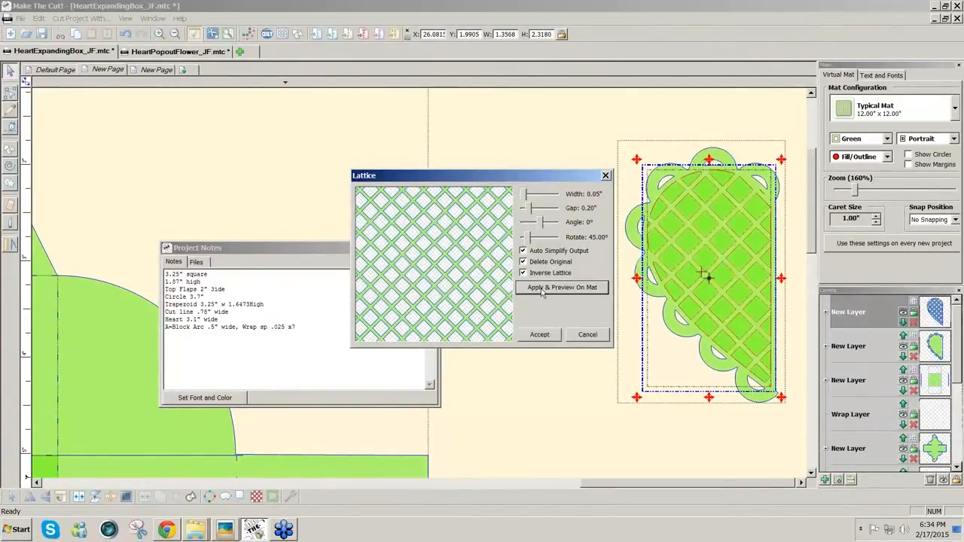
click(538, 336)
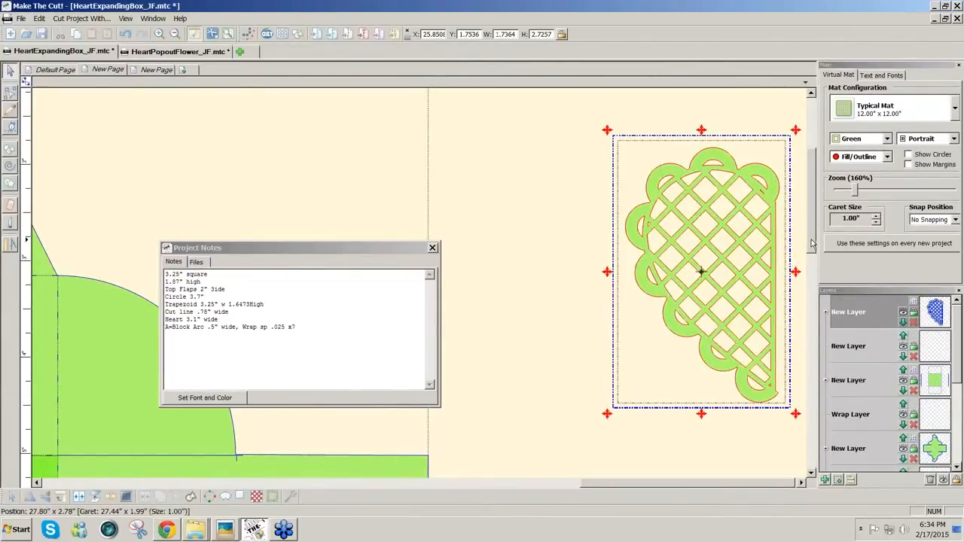
Colour the lattice half heart's layer pink.
scroll(812, 243, up, 2)
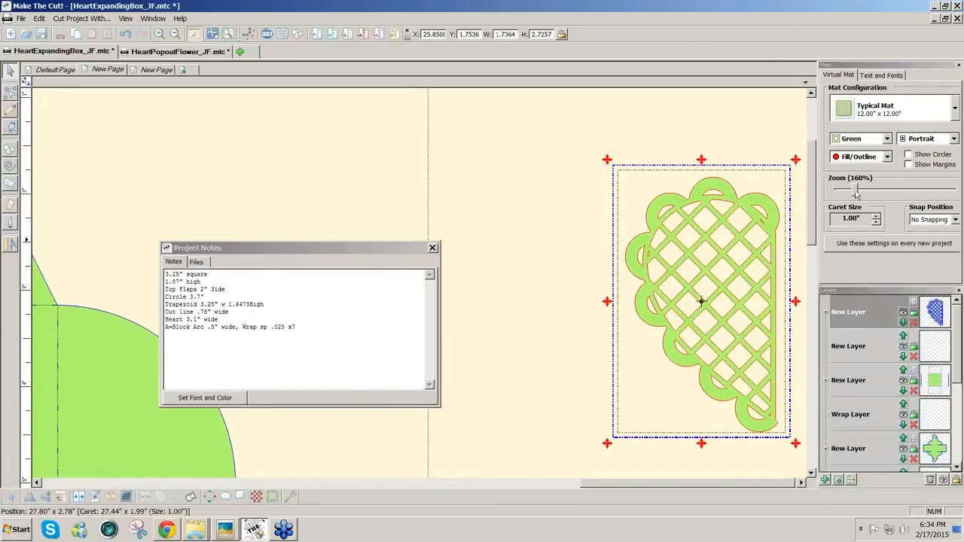
drag(855, 195, 840, 193)
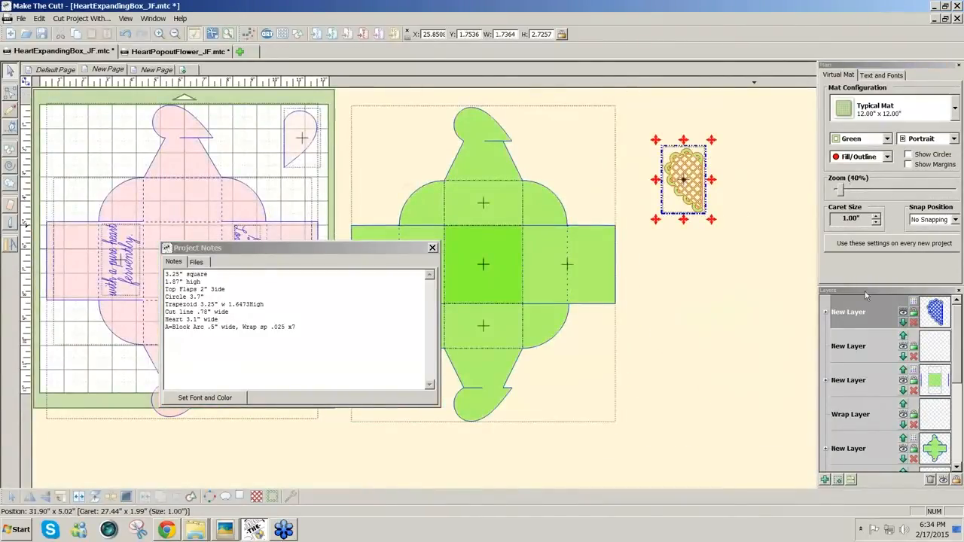
click(933, 309)
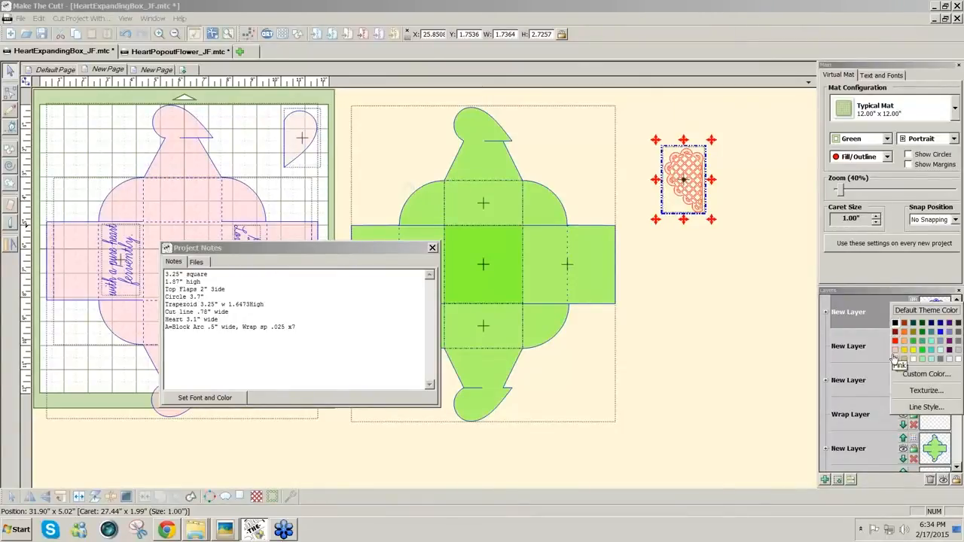
click(894, 360)
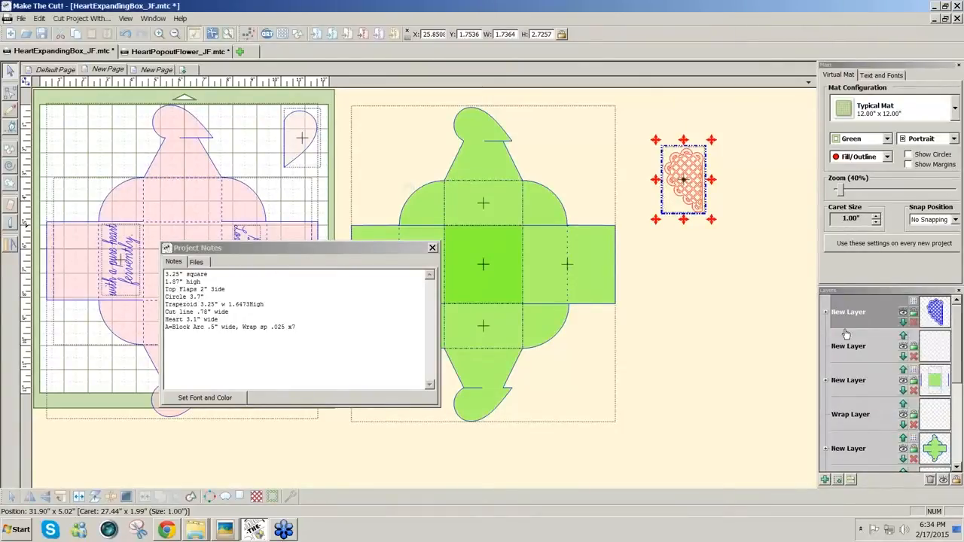
Mirror a copy of the lattice half heart, align it against the straight edge to form a full heart, and delete the copy.
click(689, 196)
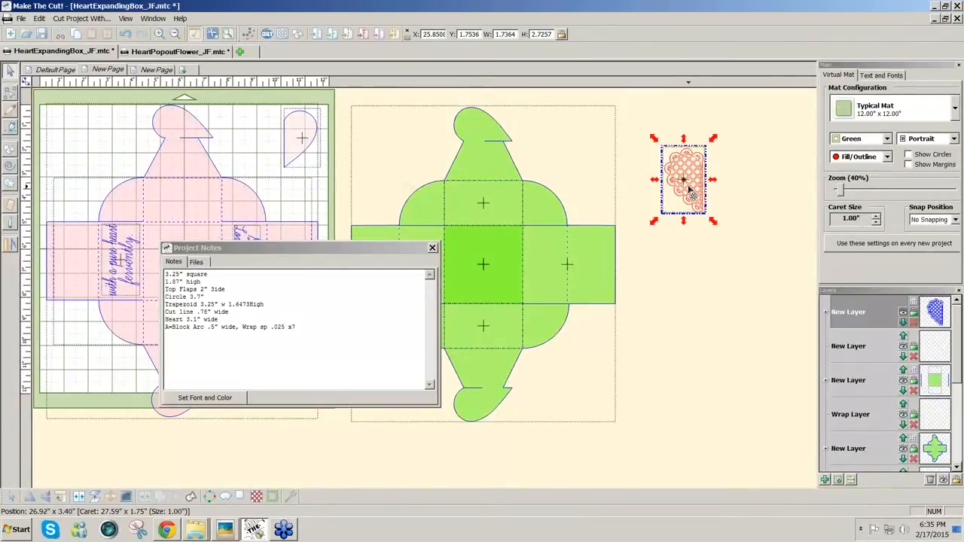
click(34, 503)
key(Right)
key(Right)
key(Right)
key(Right)
key(Right)
key(Right)
key(Right)
key(Right)
key(Right)
key(Right)
key(Right)
key(Right)
key(Right)
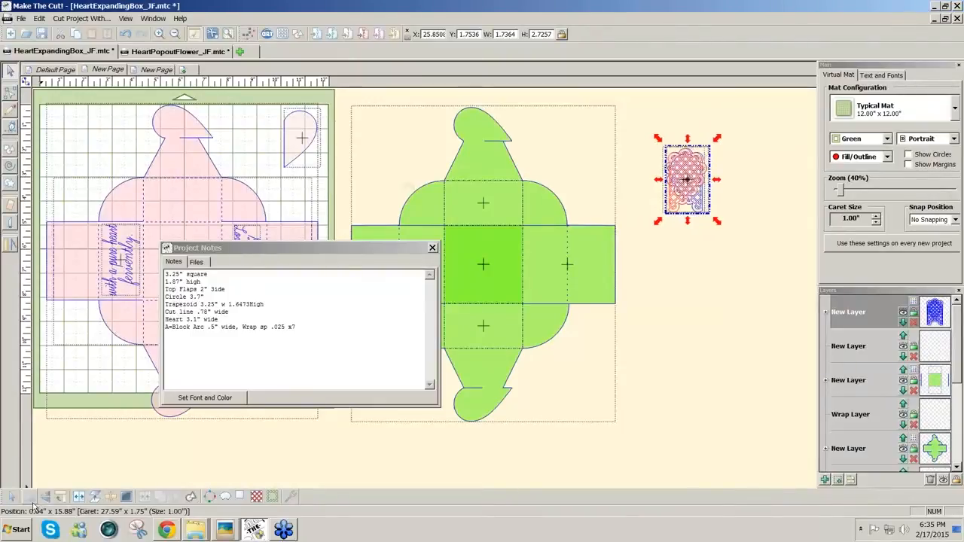
key(Right)
key(Right)
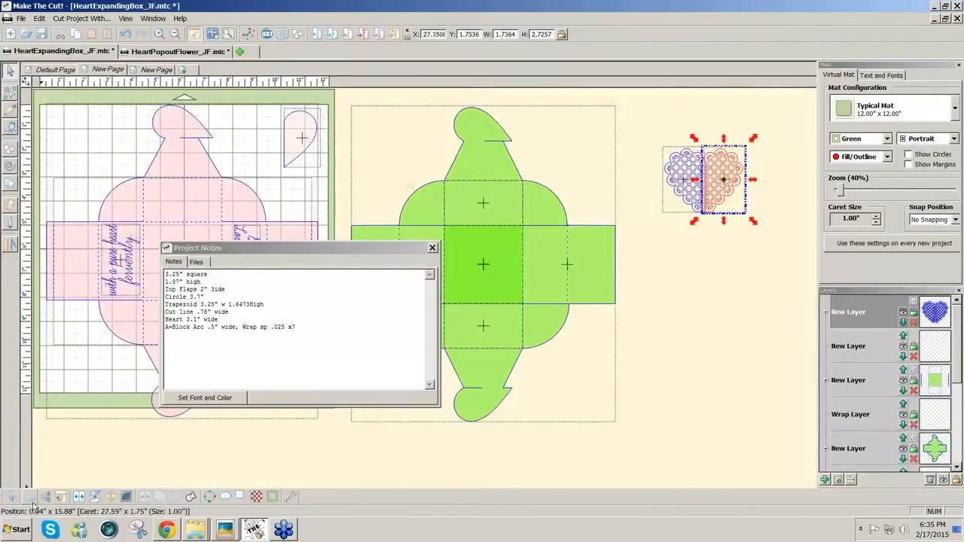
key(Left)
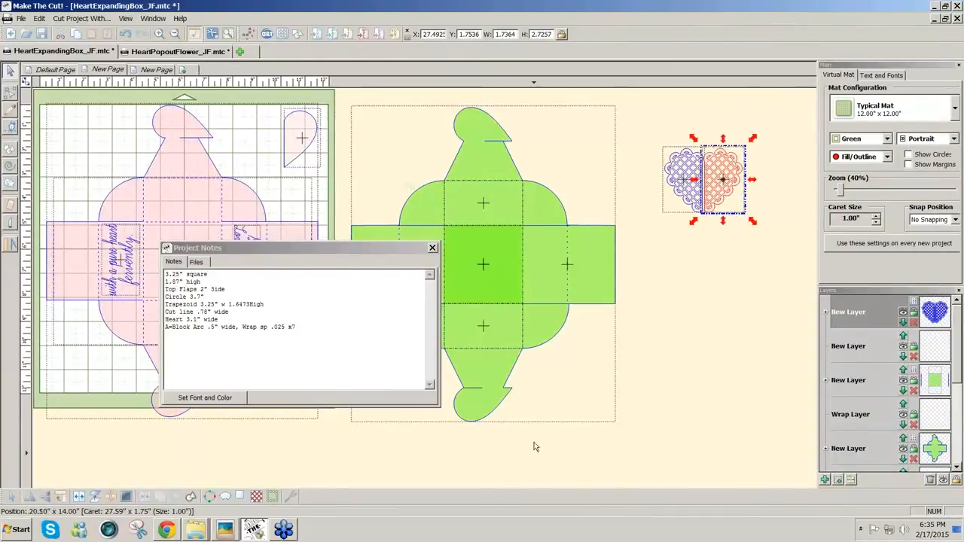
drag(726, 197, 727, 197)
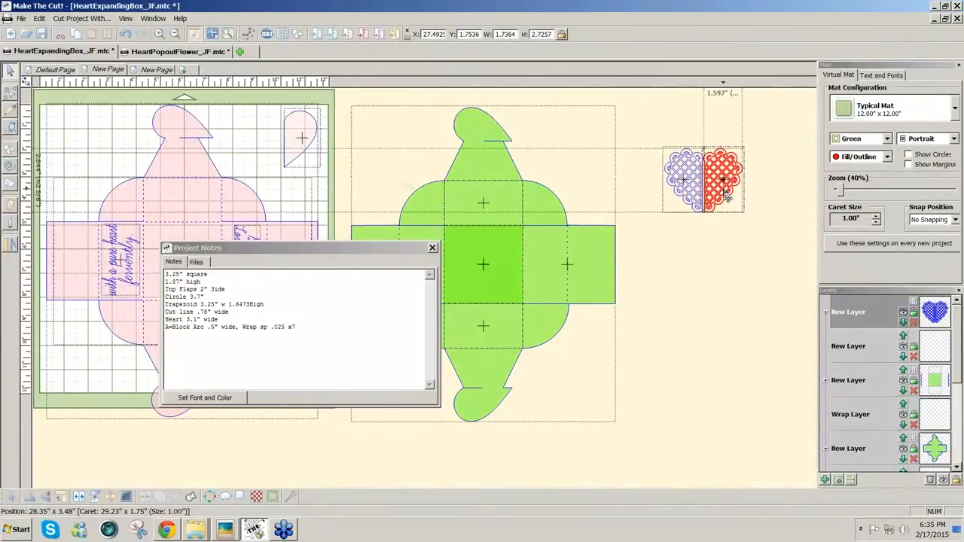
key(Delete)
Insert a node on the topmost scallop beside the half heart's straight edge and convert its bulging outer segment to a line.
click(684, 193)
key(F3)
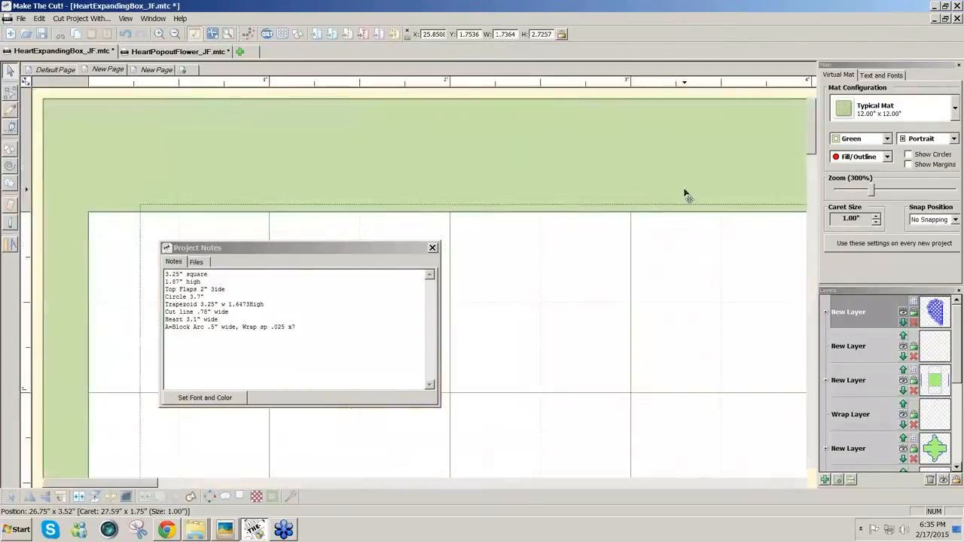
scroll(814, 213, down, 3)
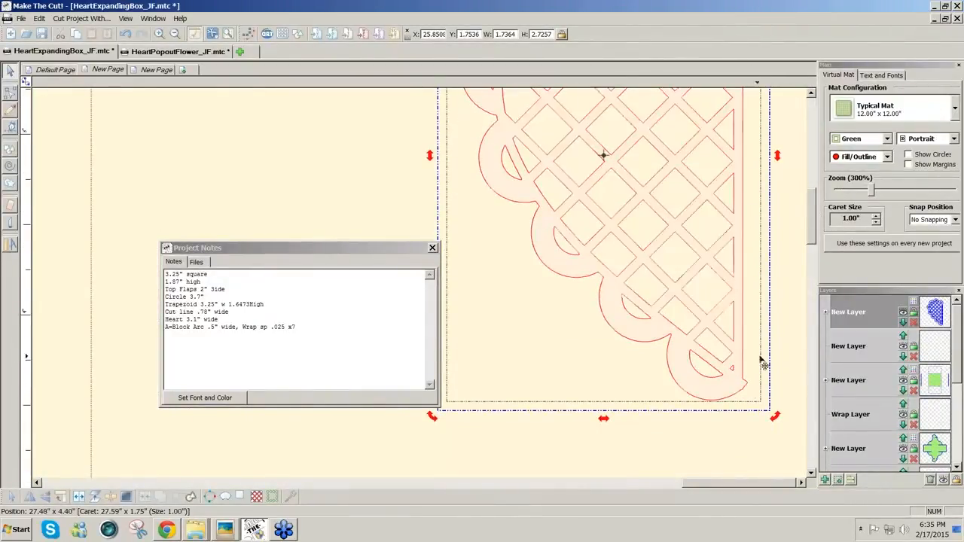
scroll(808, 239, up, 3)
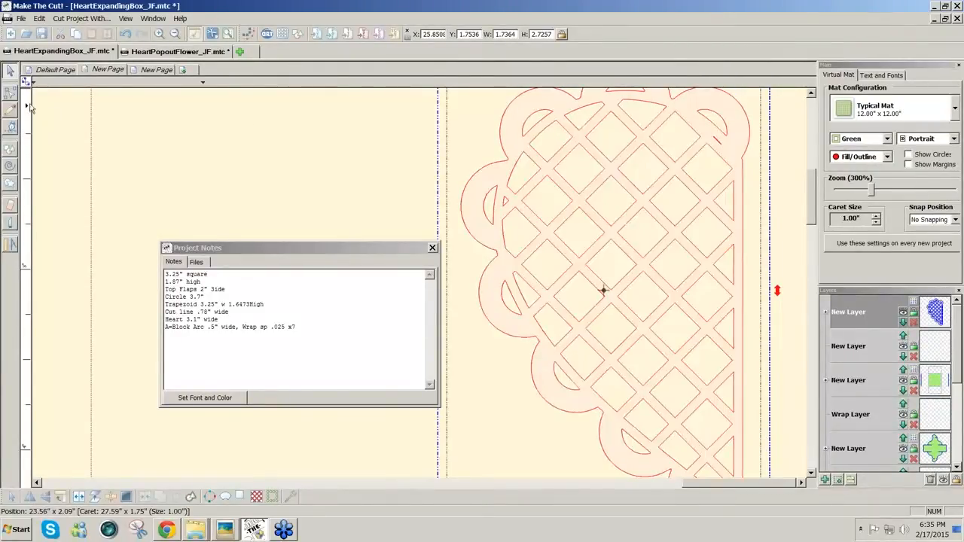
click(11, 93)
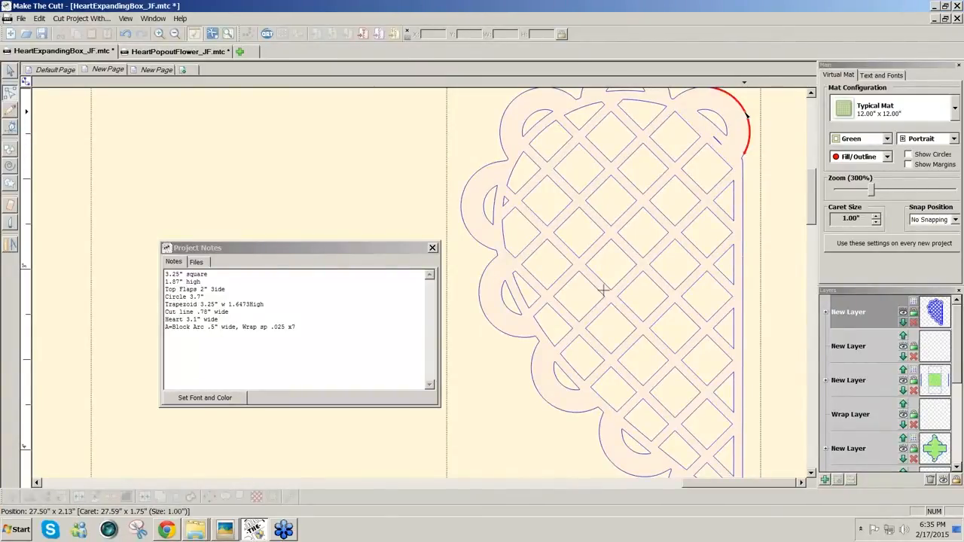
double_click(746, 114)
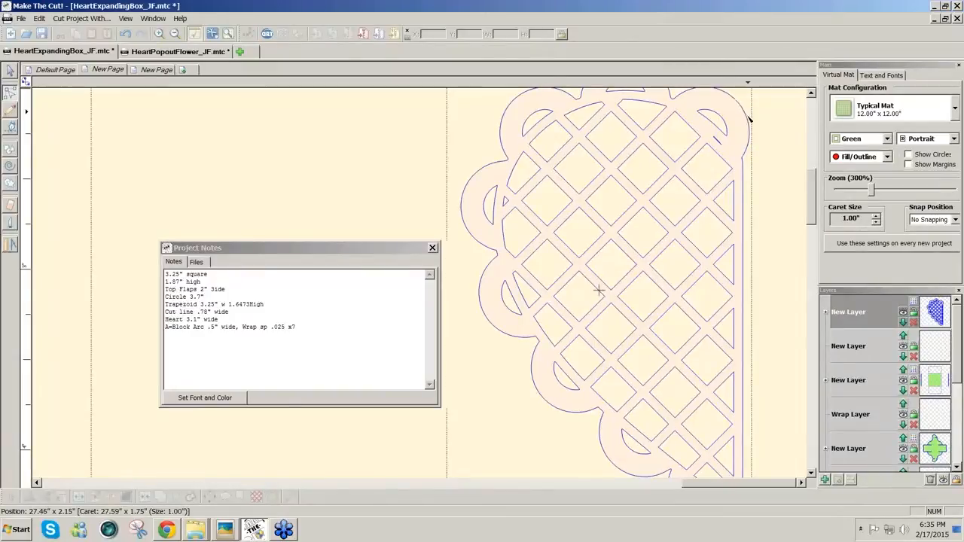
key(ctrl+z)
click(760, 131)
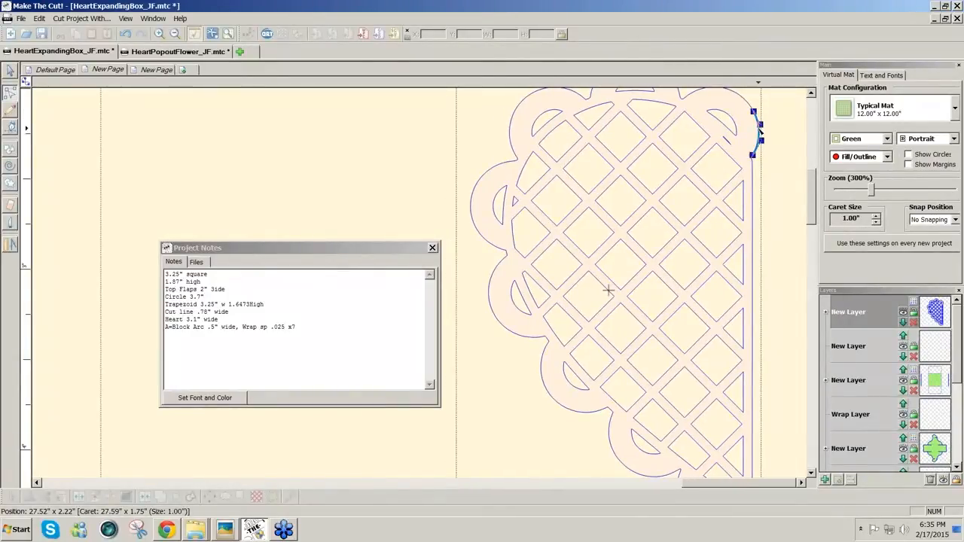
right_click(759, 132)
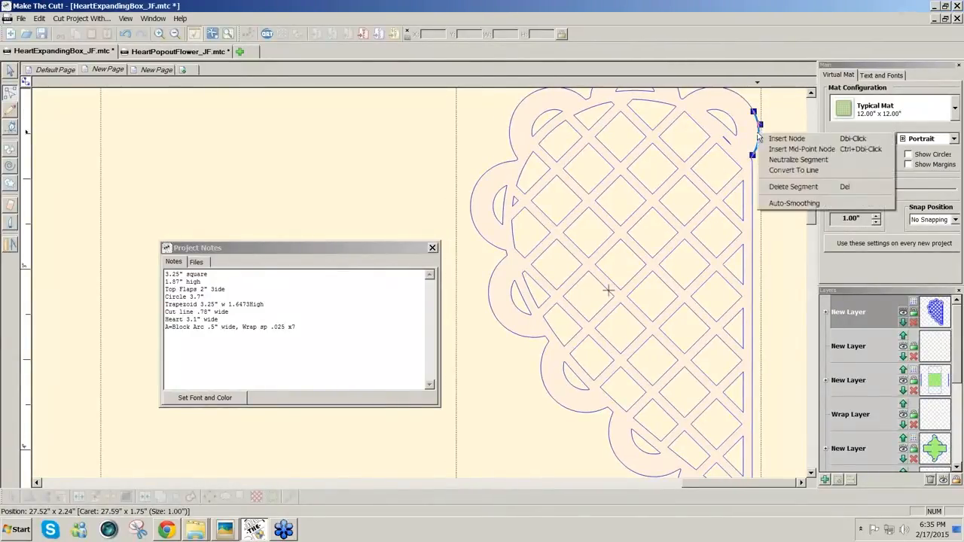
click(778, 177)
Delete the protruding node at the half heart's lower point and close the gap with a straight line along the edge.
drag(808, 183, 810, 224)
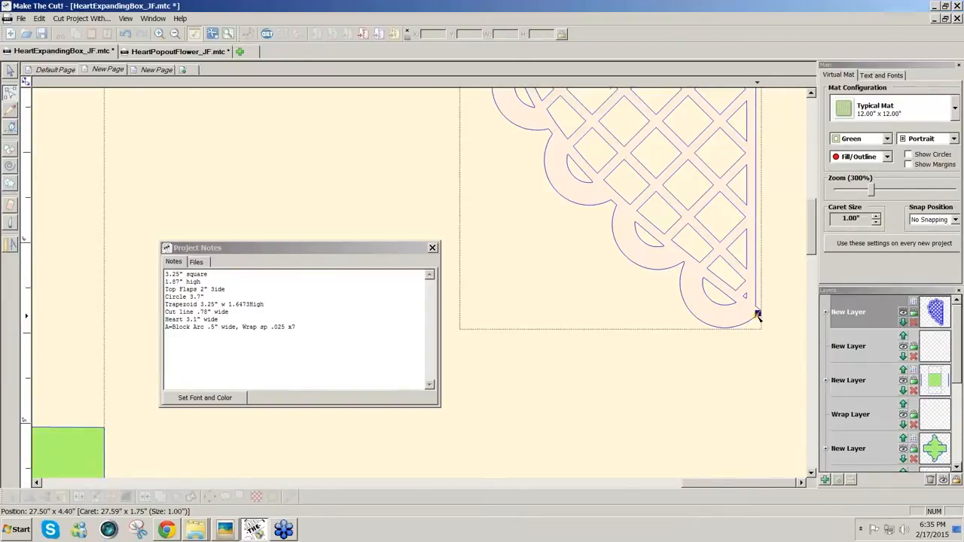
key(Delete)
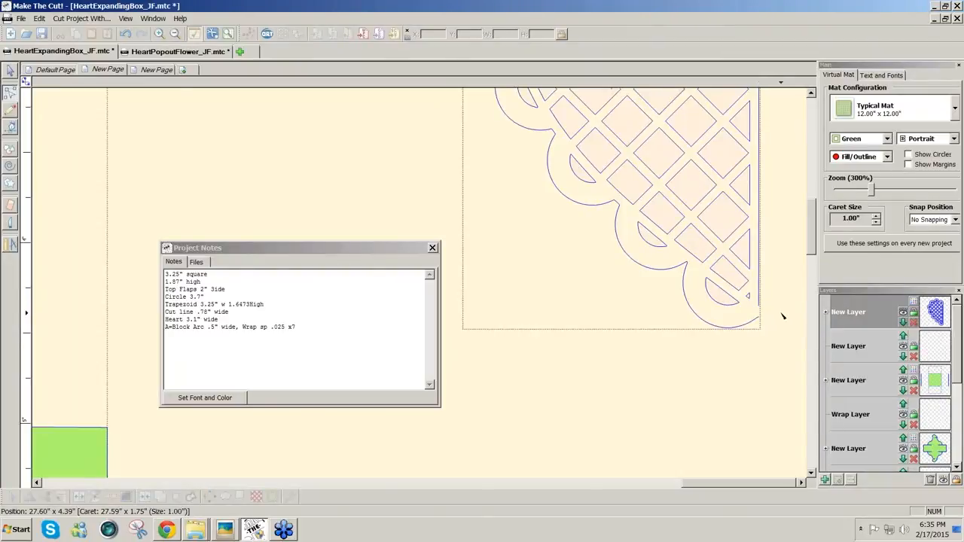
click(11, 128)
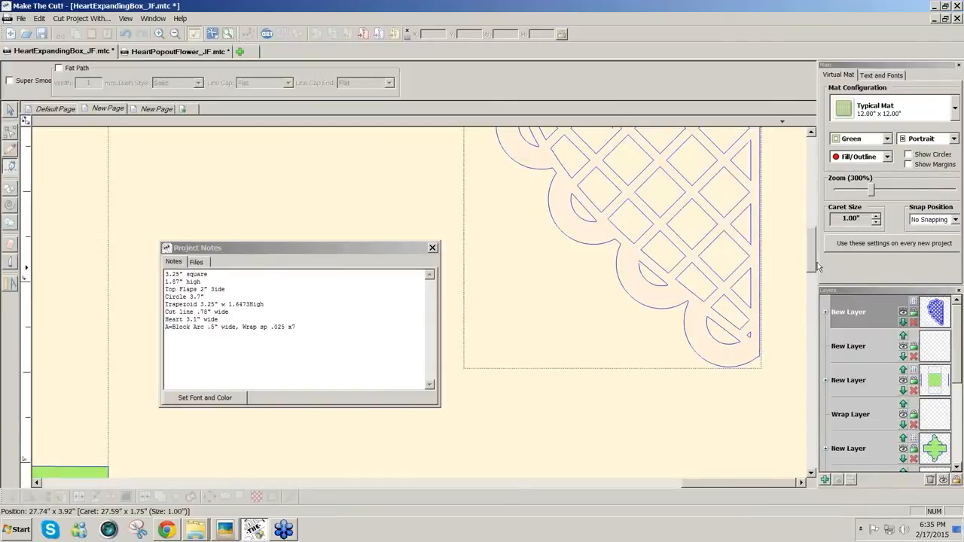
Delete the extra node on the upper part of the half heart's straight edge and convert the bulging segment to a line.
drag(816, 249, 814, 218)
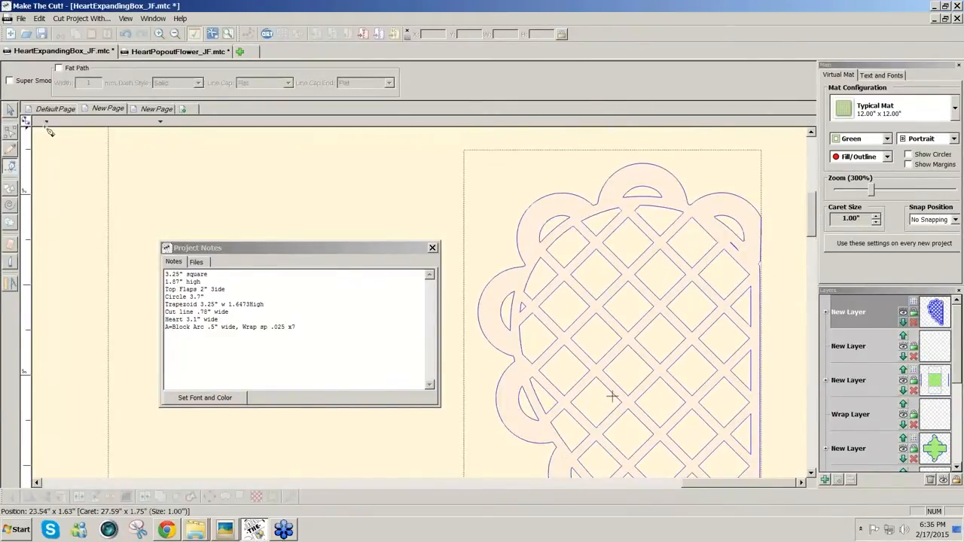
click(11, 133)
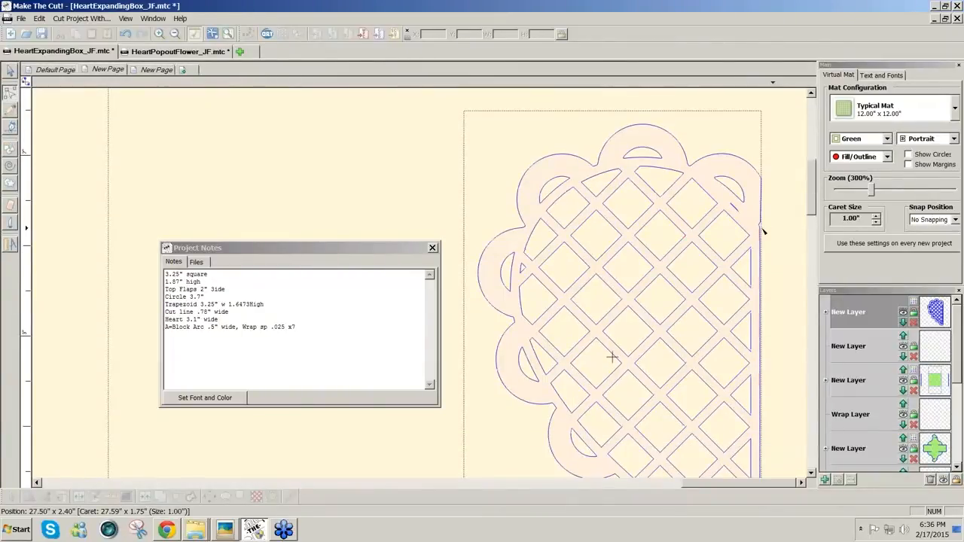
click(759, 230)
right_click(758, 229)
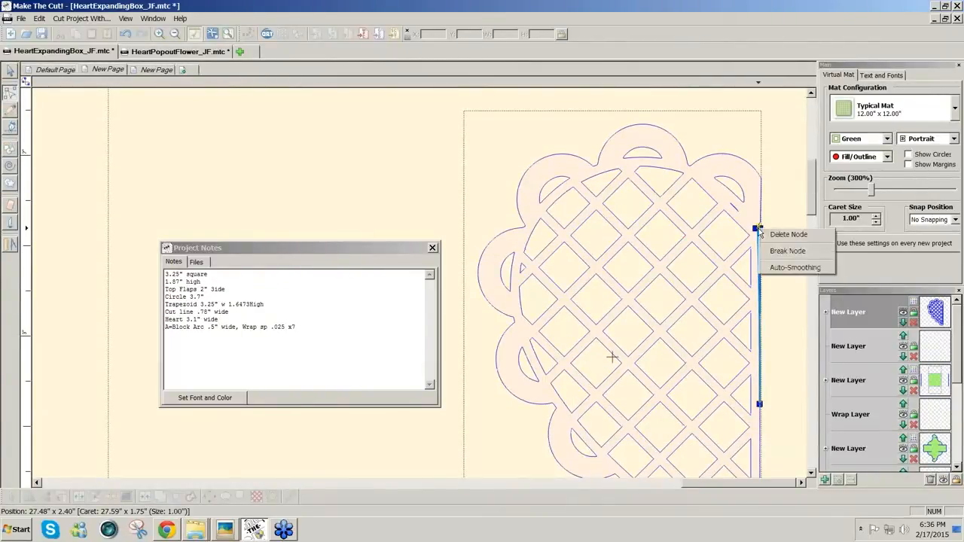
click(787, 238)
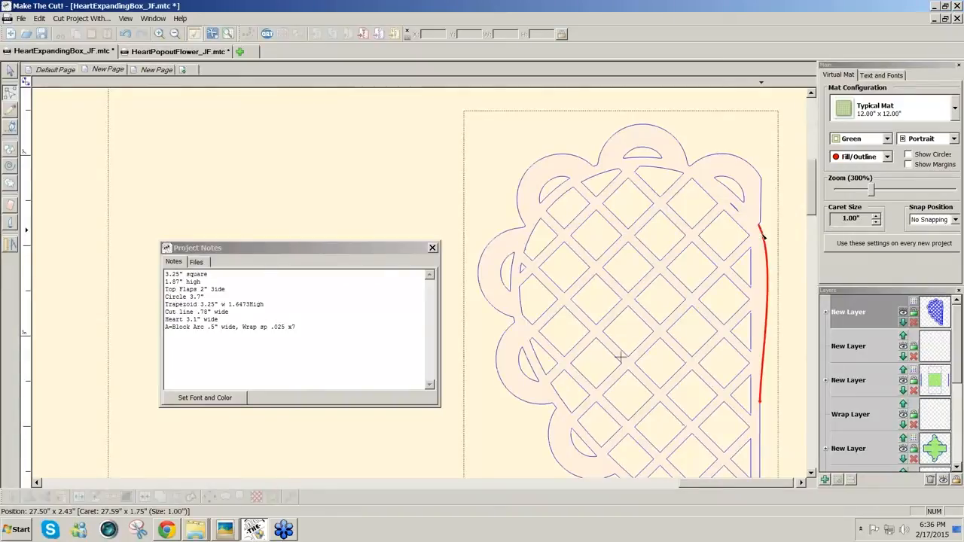
click(767, 264)
right_click(765, 250)
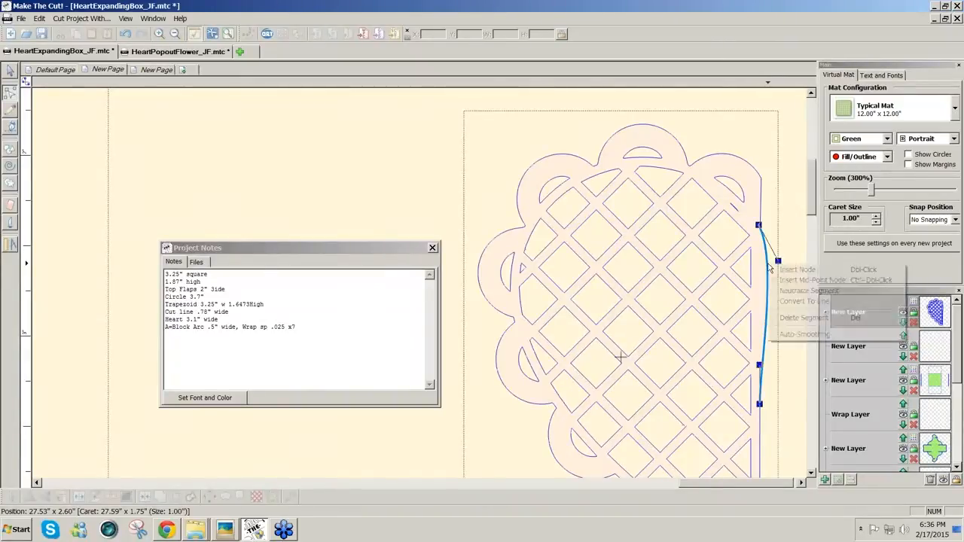
click(790, 302)
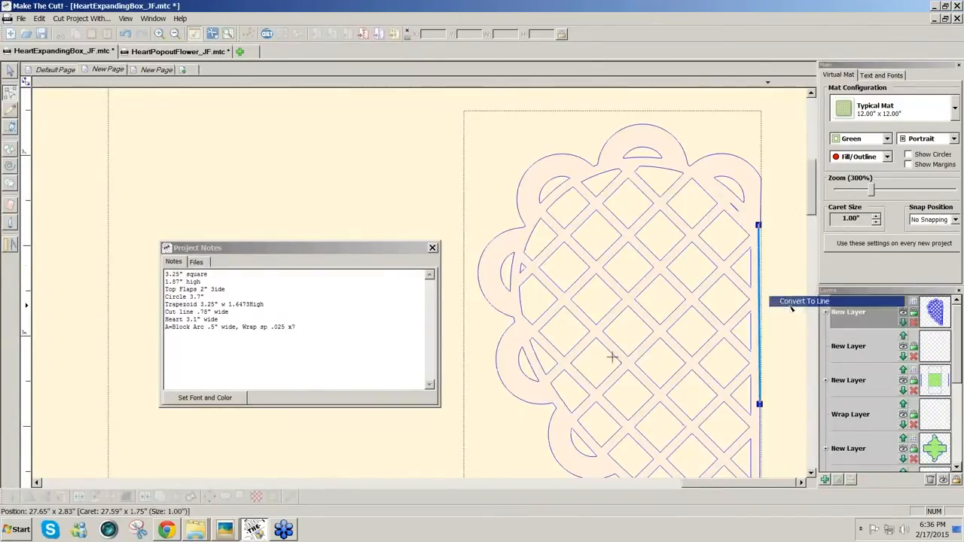
Delete the next node down from the upper scallop on the straight edge and convert the resulting inward curve to a line.
right_click(759, 226)
click(779, 229)
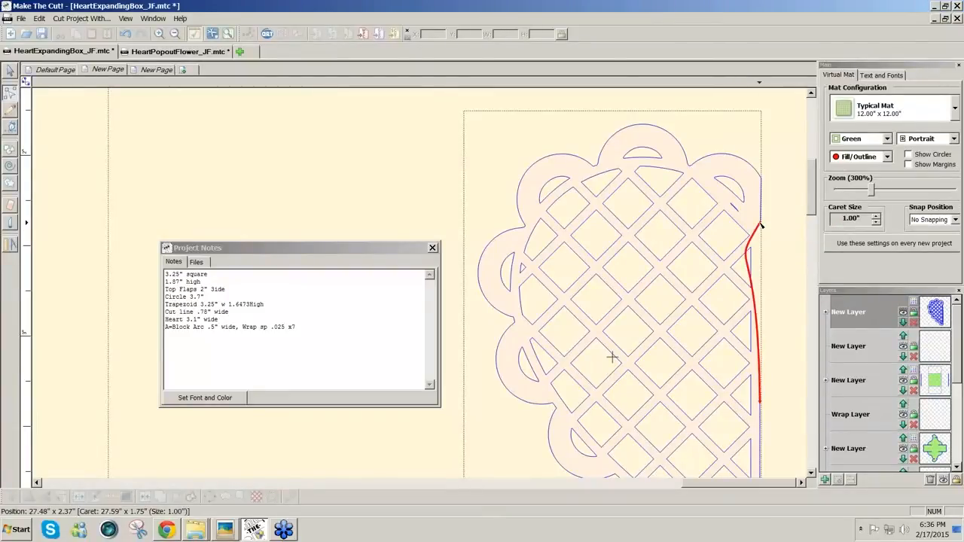
click(761, 226)
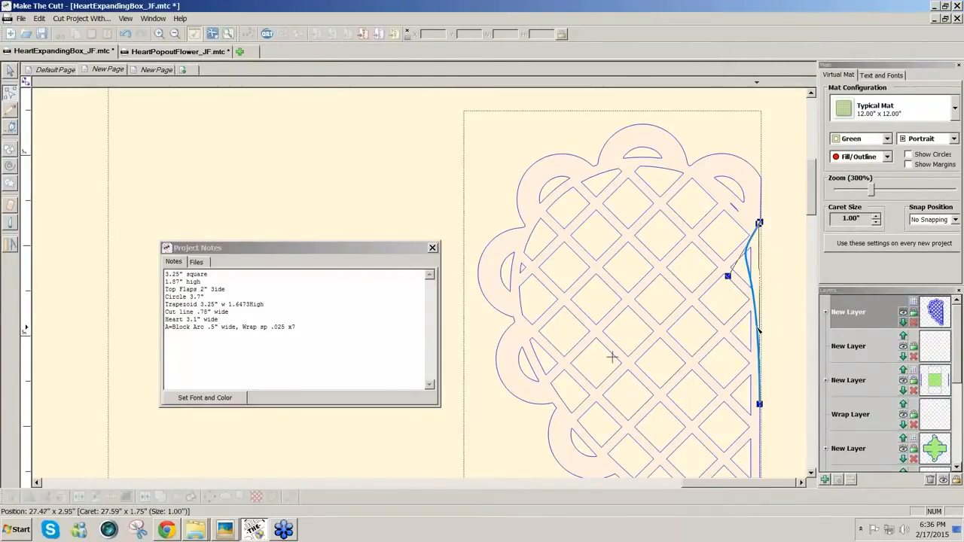
right_click(758, 331)
click(781, 367)
click(785, 293)
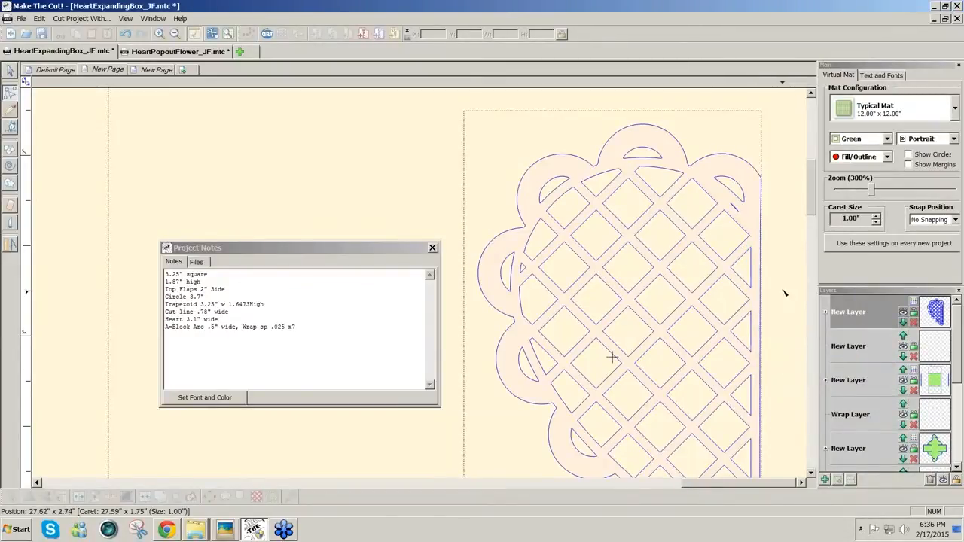
Delete the remaining intermediate nodes along the half heart's straight edge and convert the single segment to a line down to the lower point.
right_click(761, 223)
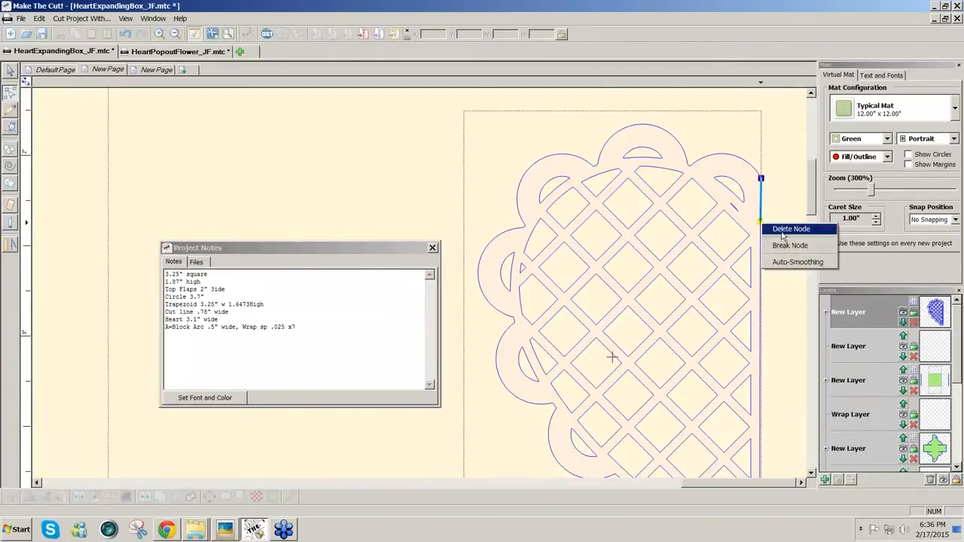
click(783, 230)
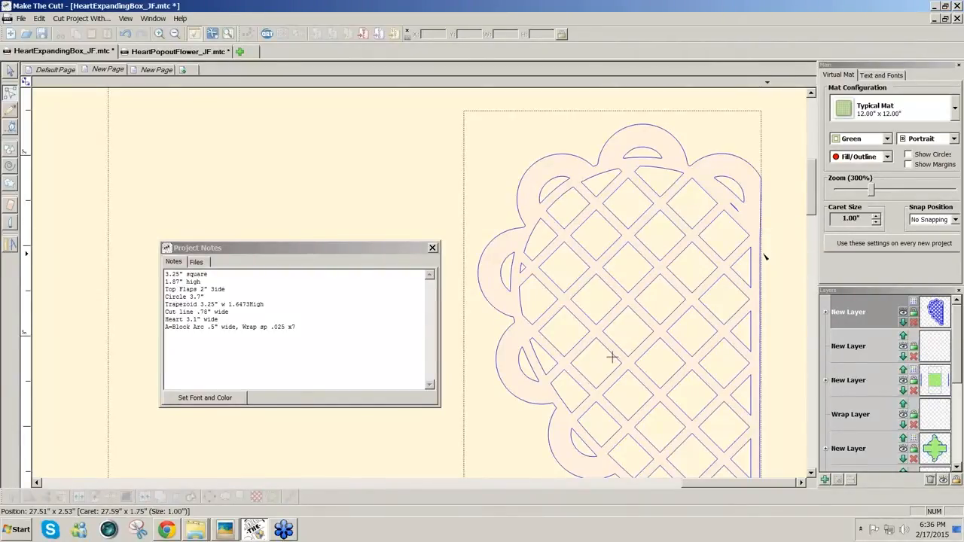
click(760, 260)
scroll(812, 204, down, 5)
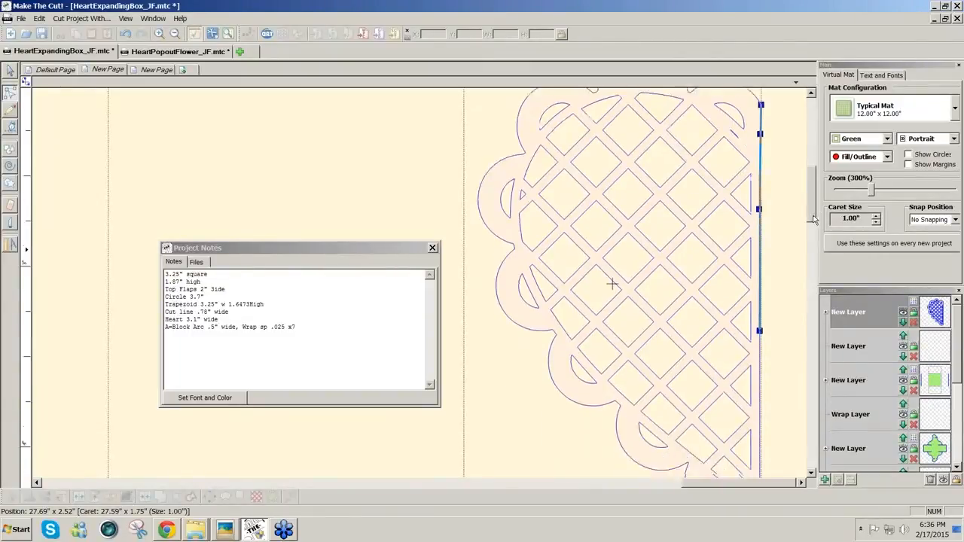
right_click(759, 260)
click(784, 262)
click(761, 348)
right_click(761, 343)
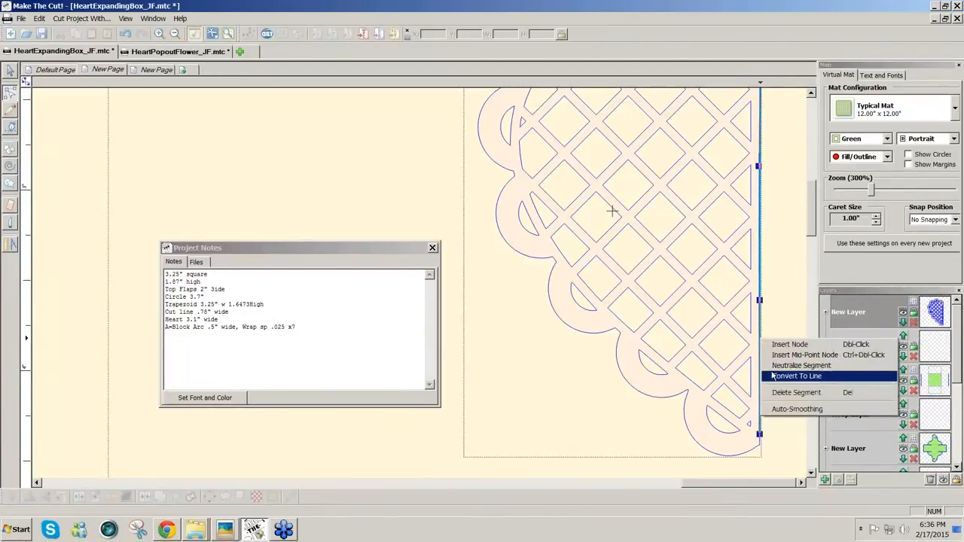
click(783, 381)
Move the finished lattice half heart from the far side of the page over to the green box's left flap.
mouse_move(815, 230)
mouse_down()
mouse_move(812, 211)
mouse_move(813, 230)
mouse_up()
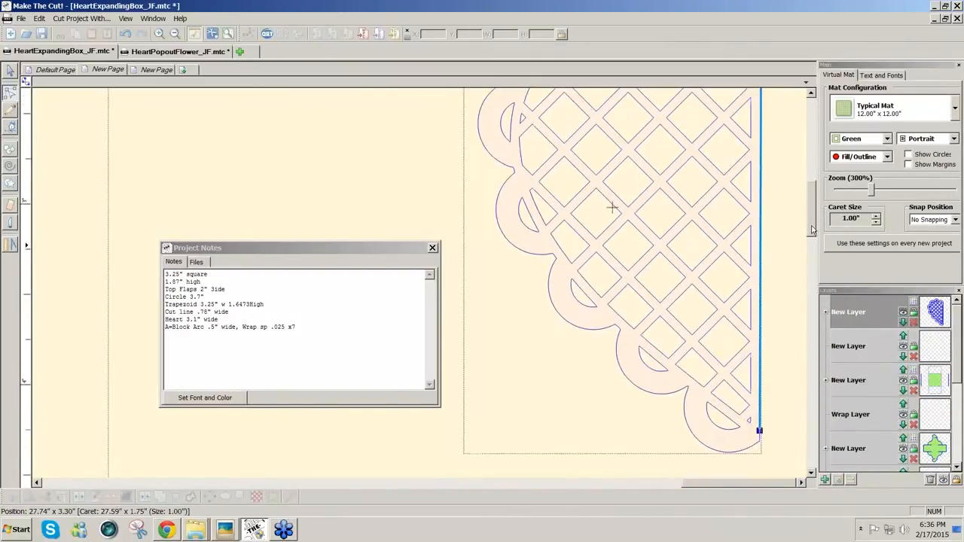
drag(871, 190, 850, 195)
drag(813, 284, 812, 150)
drag(434, 484, 655, 488)
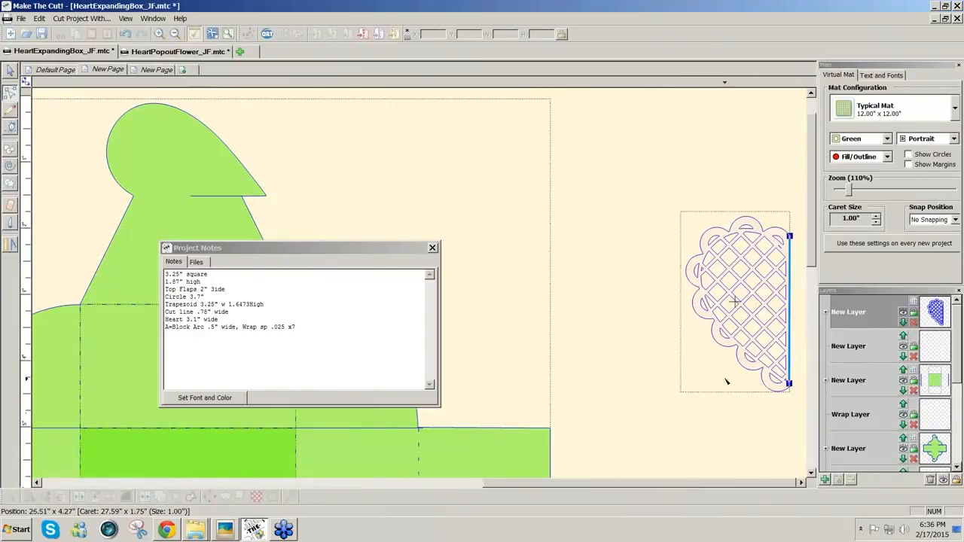
click(11, 72)
drag(733, 244, 65, 413)
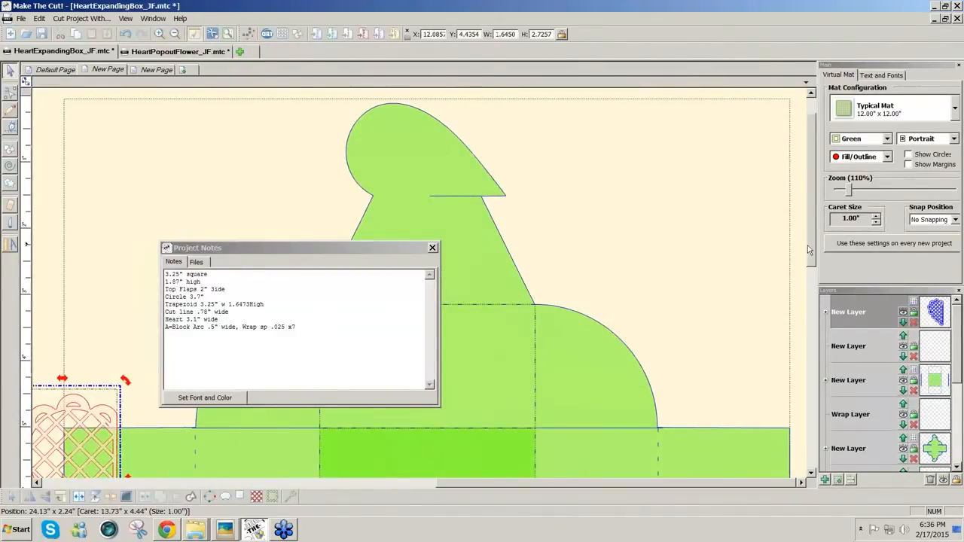
Move the lattice half heart into the blank area above the box's left flap, with the project notes out of the way.
scroll(807, 245, down, 5)
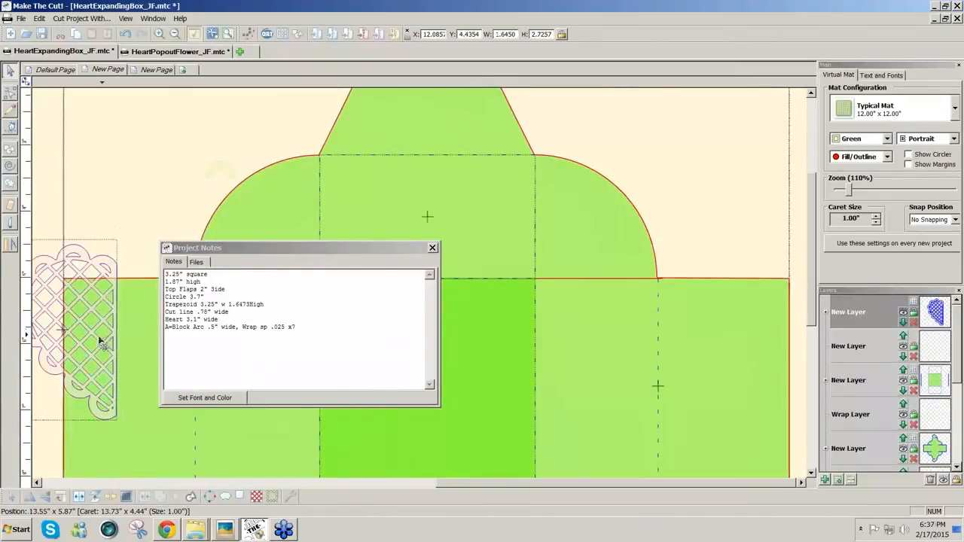
drag(99, 339, 73, 380)
key(ctrl+z)
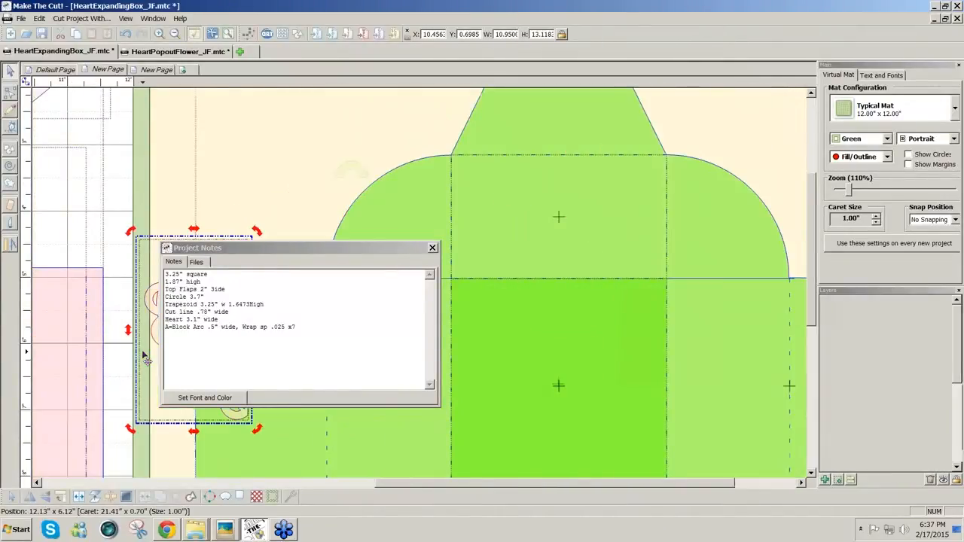
click(150, 310)
drag(279, 258, 762, 380)
drag(184, 260, 255, 106)
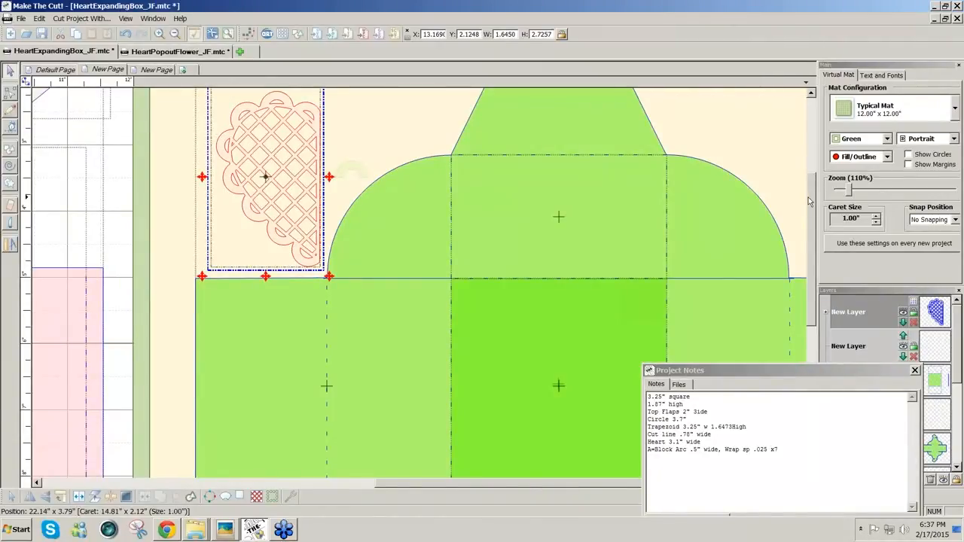
scroll(810, 202, up, 5)
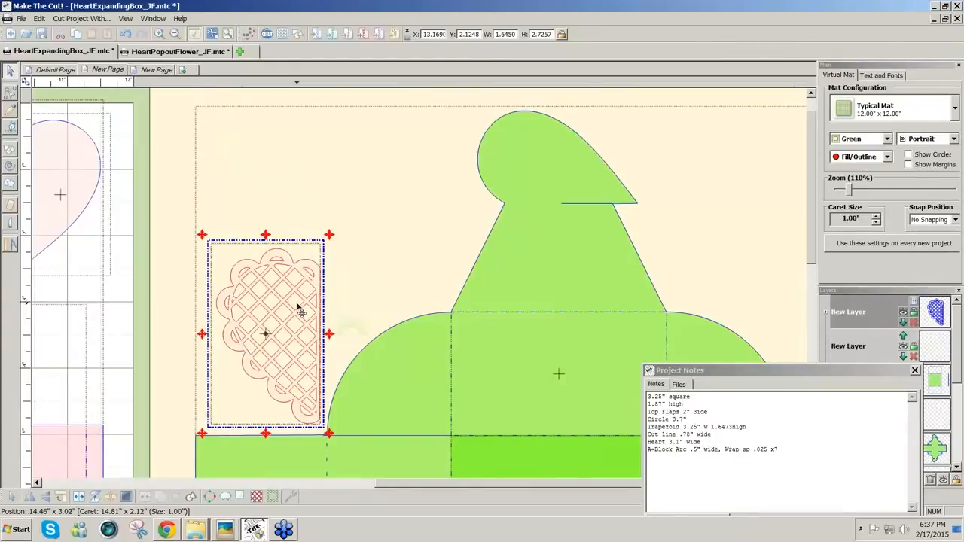
Mirror a copy of the lattice half heart and nudge it rightward until the straight edges meet as a full heart.
click(28, 498)
key(Right)
key(Right)
key(Right)
key(Right)
key(Right)
key(Right)
key(Right)
key(Right)
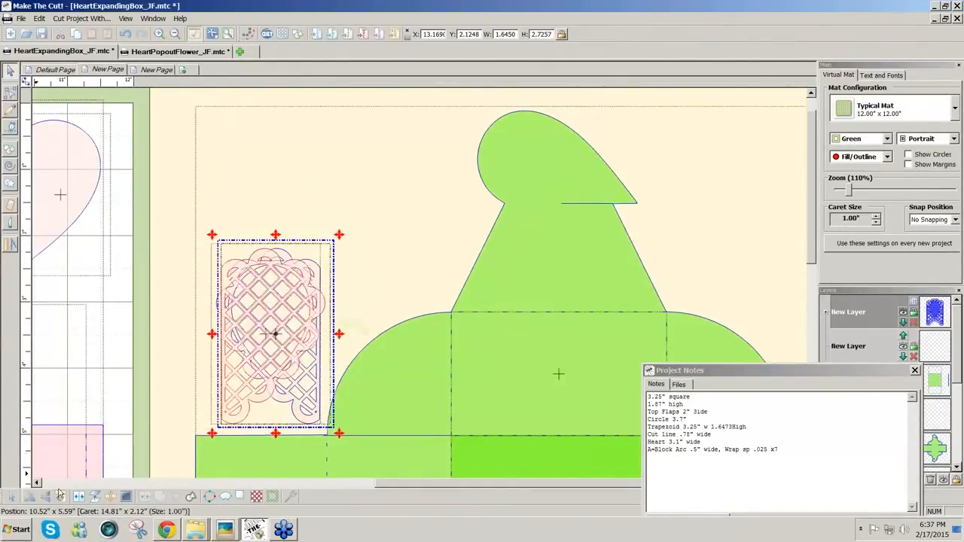
key(Right)
key(Right)
key(Right)
key(Right)
key(Right)
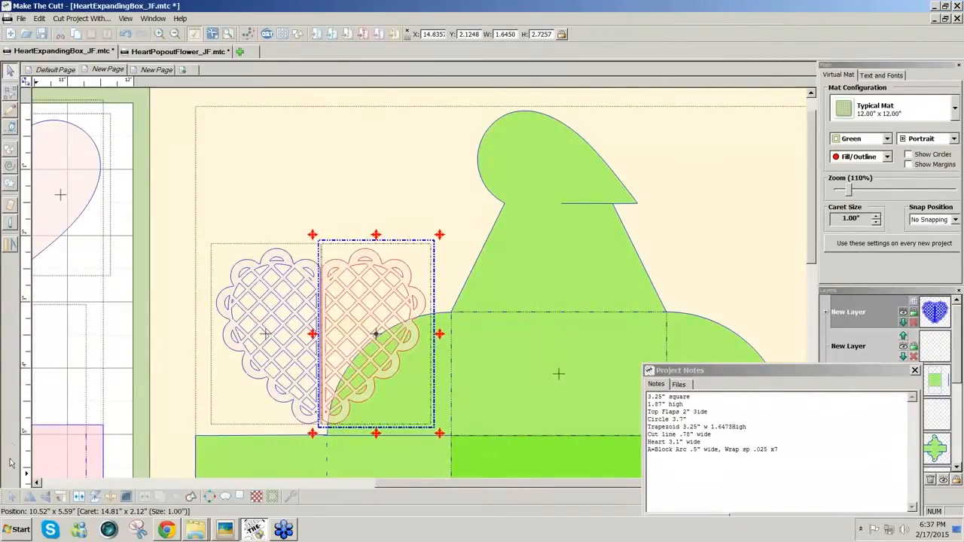
Rotate both lattice halves together in 90-degree turns until the heart's point faces right.
drag(185, 208, 573, 447)
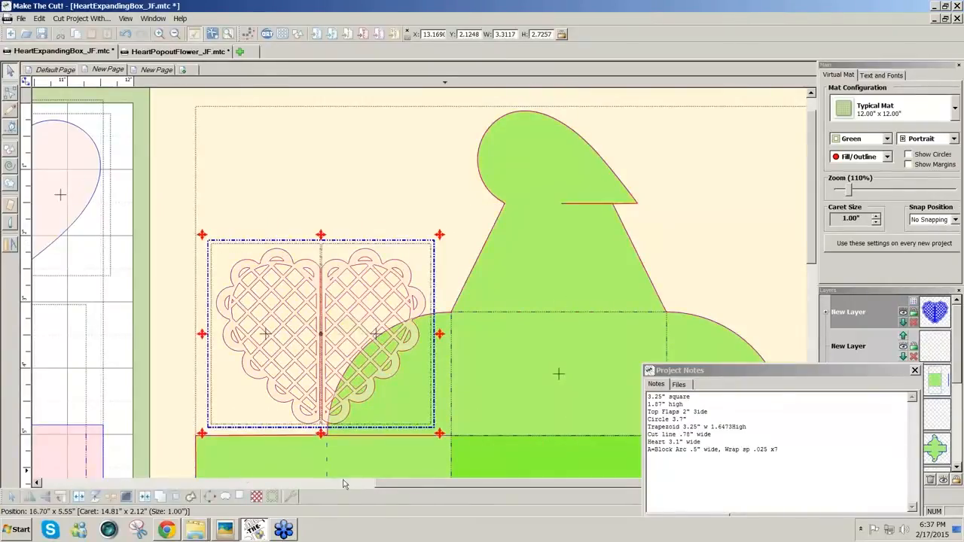
click(60, 497)
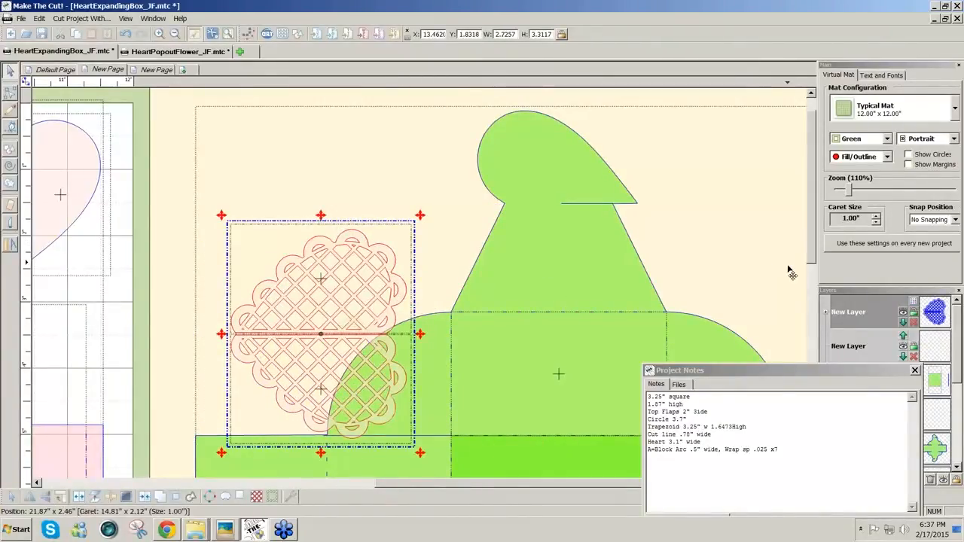
click(516, 264)
click(392, 268)
drag(391, 267, 367, 281)
key(ctrl+z)
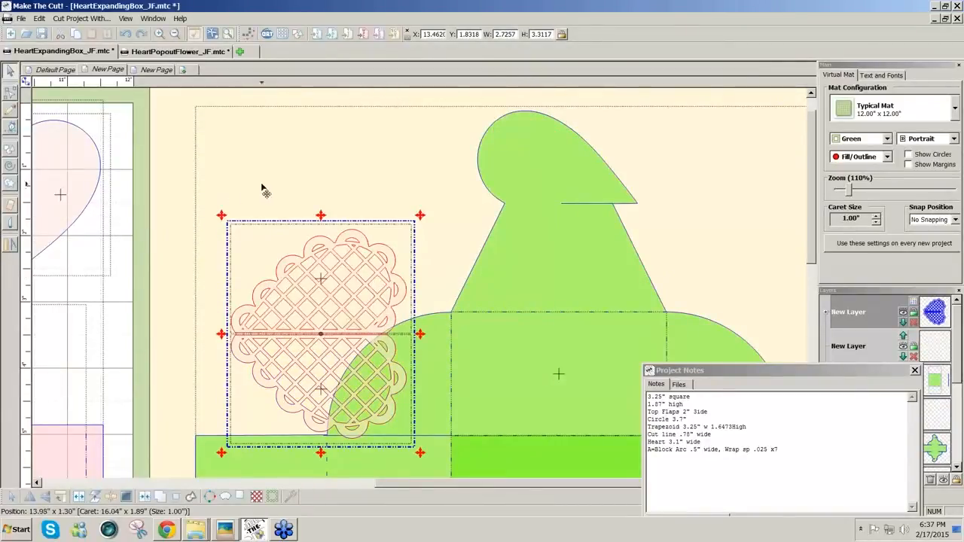
drag(172, 198, 450, 479)
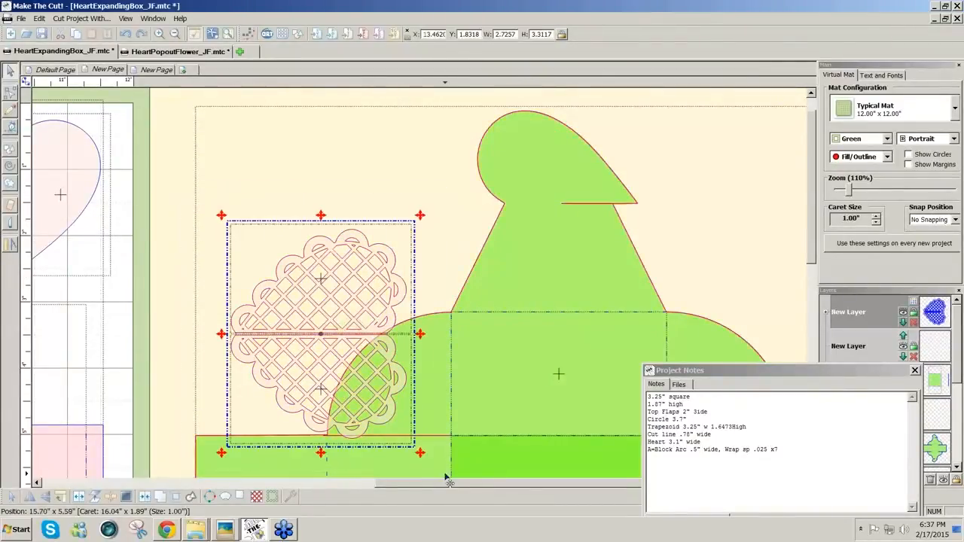
click(61, 498)
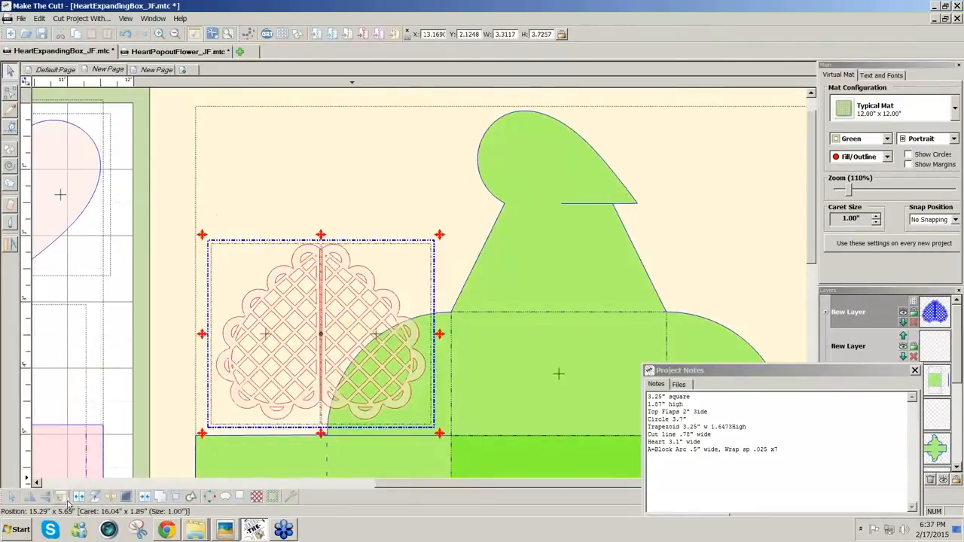
click(61, 498)
Place one lattice half over the green box's upper half-heart tab and the other over its lower half-heart tab.
drag(243, 280, 476, 143)
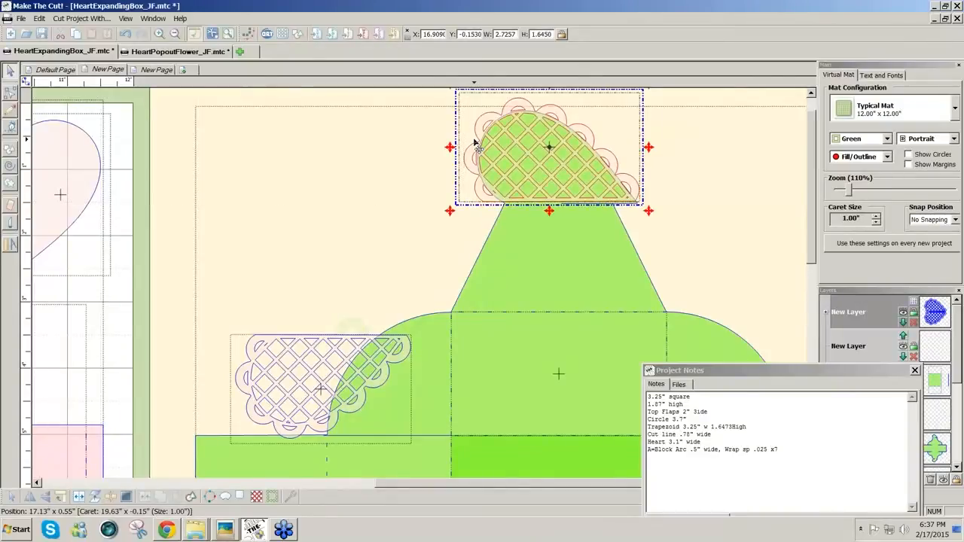
drag(811, 232, 811, 289)
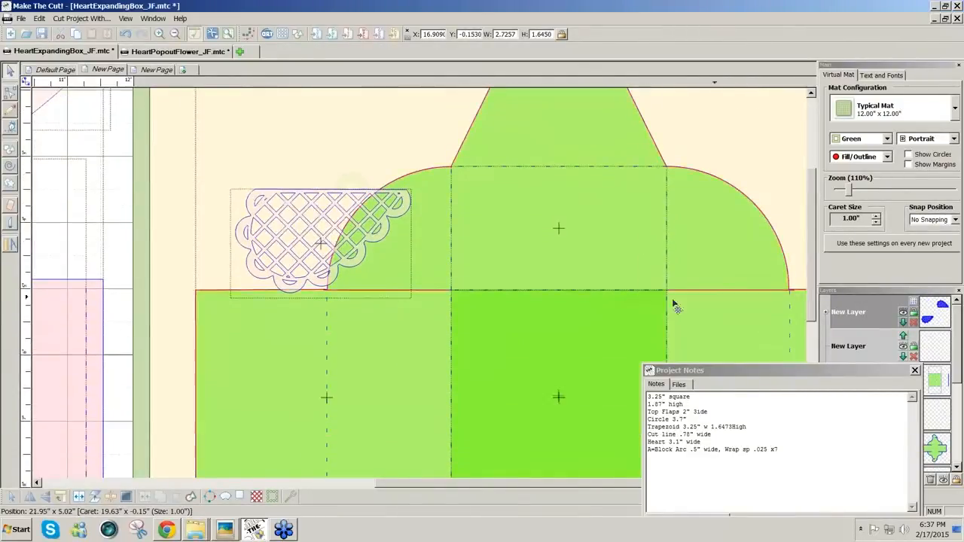
drag(284, 225, 395, 540)
drag(811, 305, 788, 447)
click(404, 250)
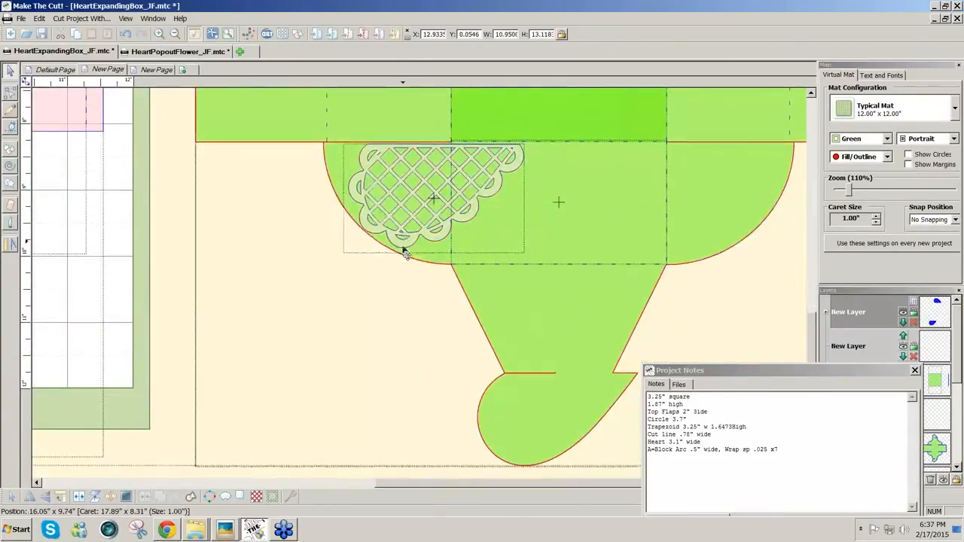
drag(405, 254, 434, 341)
key(ctrl+z)
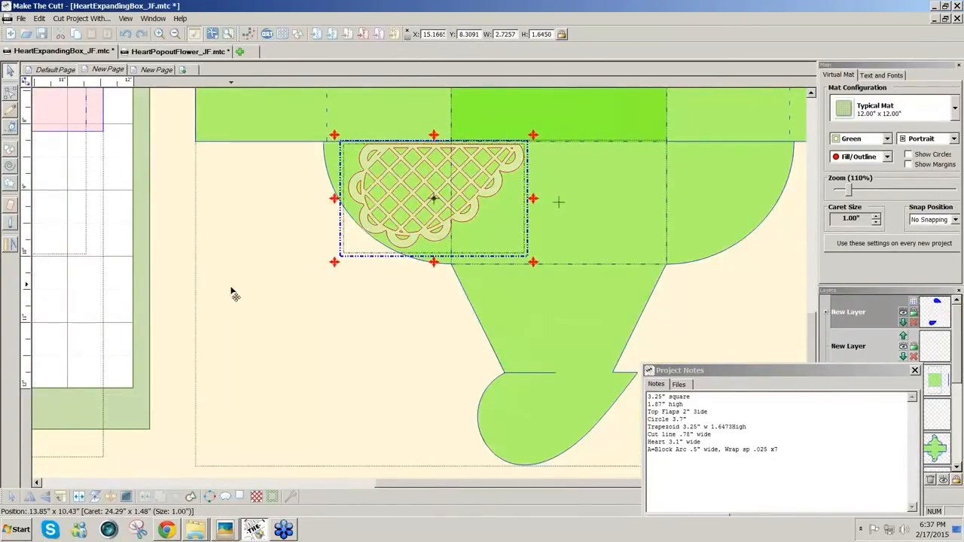
click(176, 288)
drag(408, 245, 524, 472)
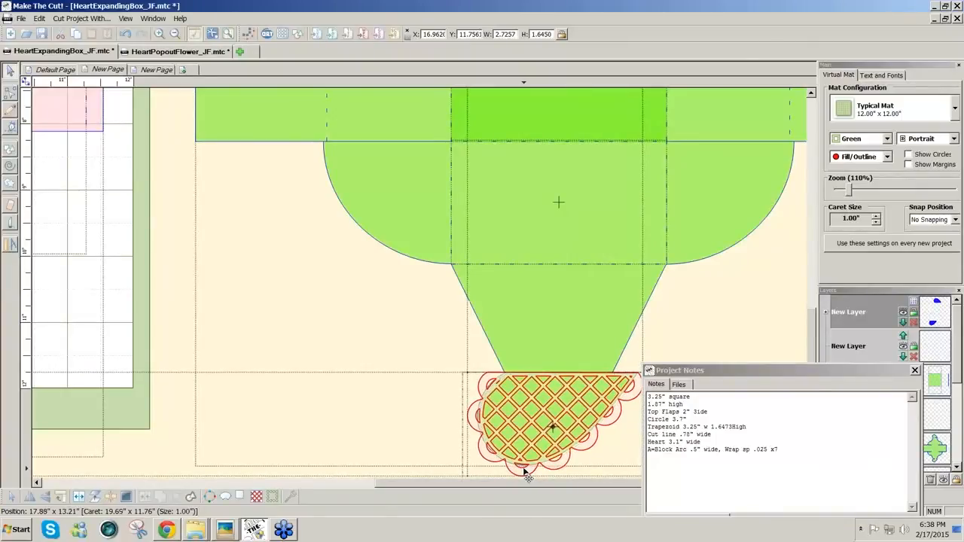
View the whole template at 40% zoom and set the mat colour to Contrast.
drag(846, 370, 375, 397)
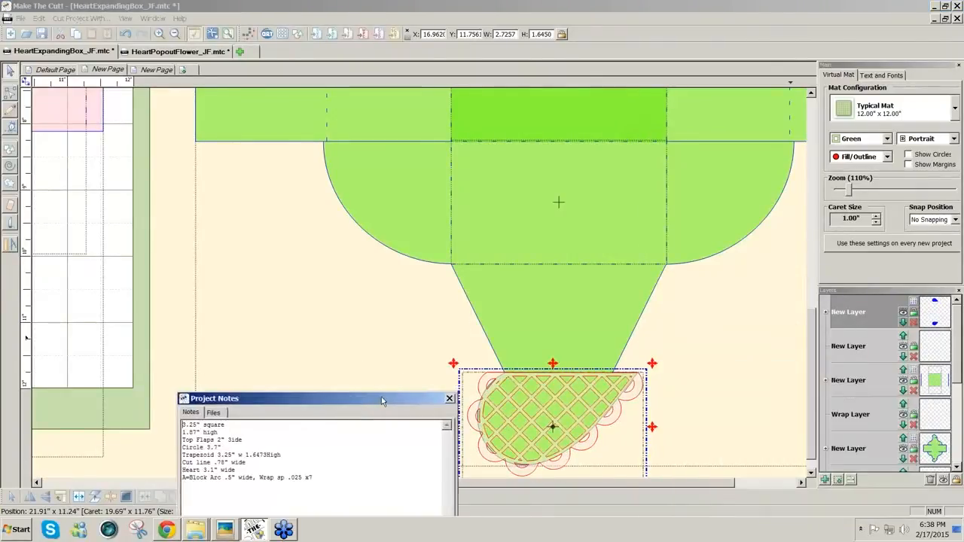
drag(849, 191, 840, 191)
click(887, 138)
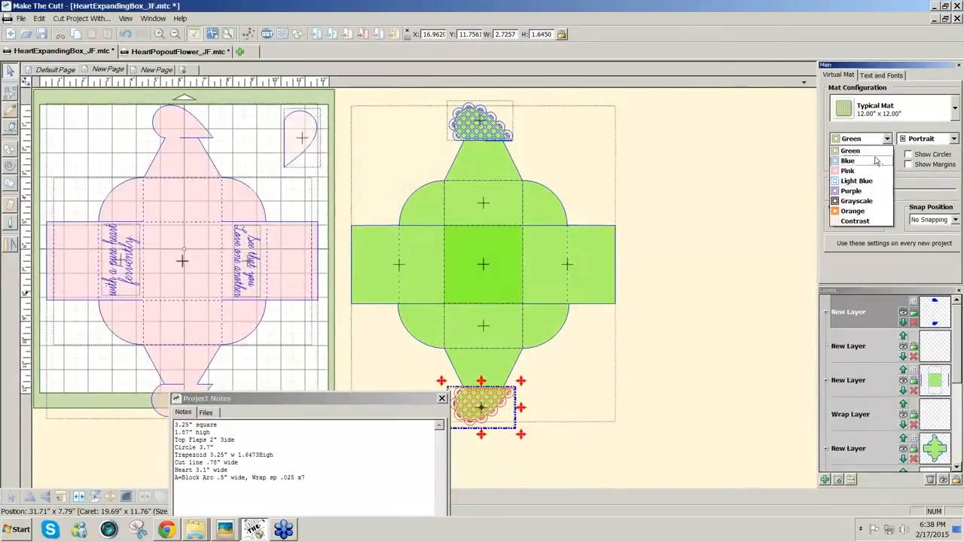
click(856, 223)
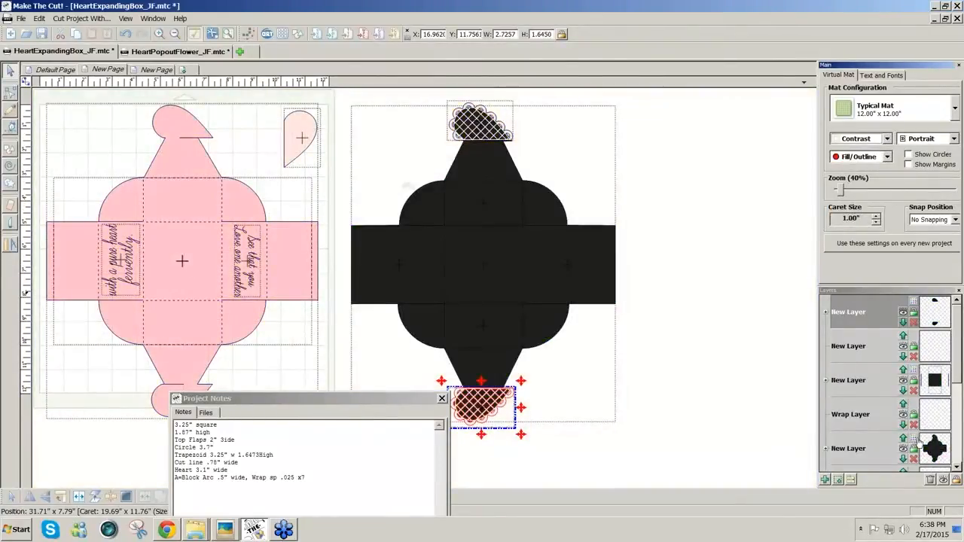
Recolour the black box body layer and the black centre square layer pink.
click(914, 440)
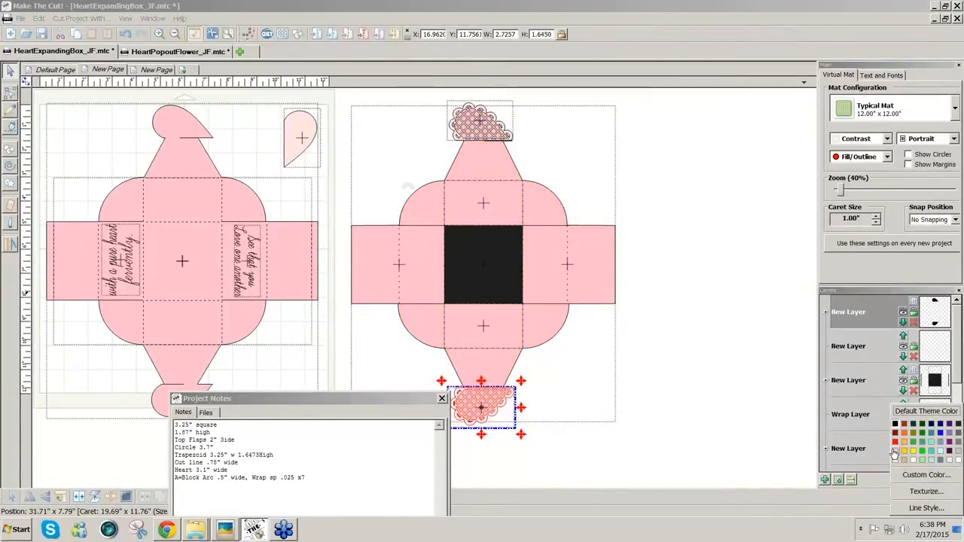
click(894, 452)
click(913, 374)
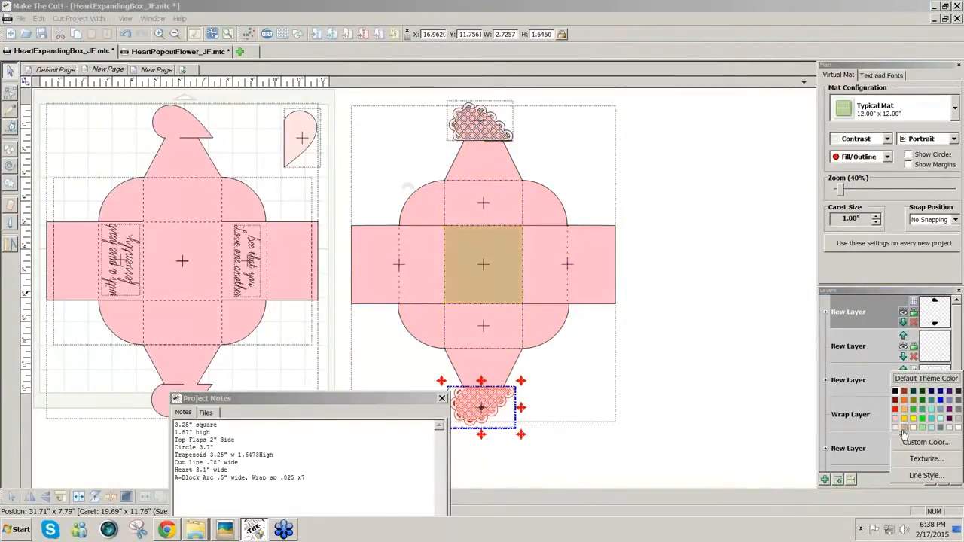
click(895, 392)
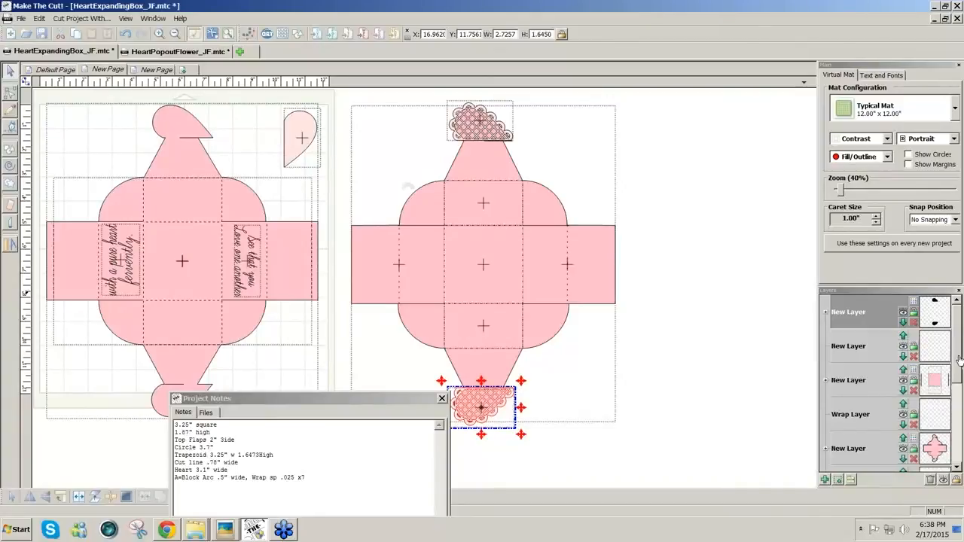
click(914, 305)
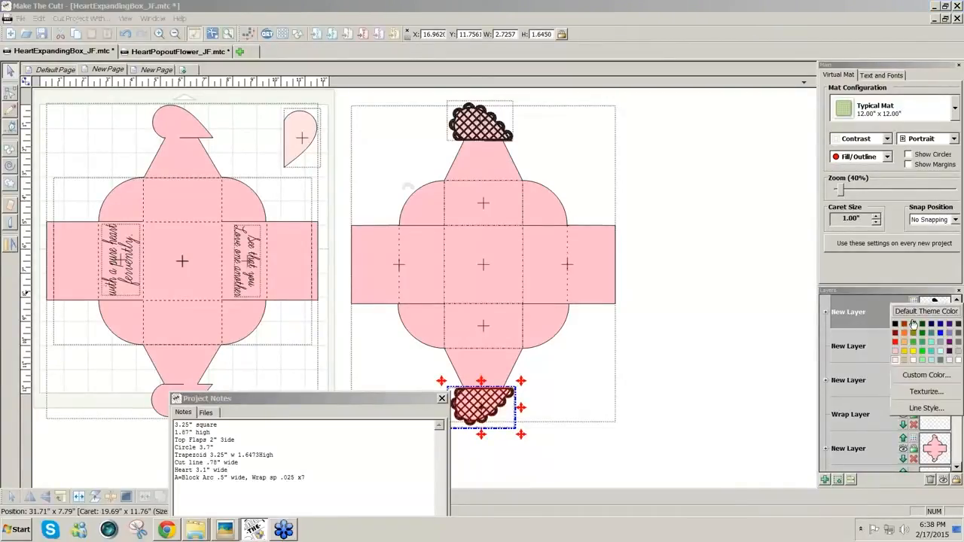
click(957, 361)
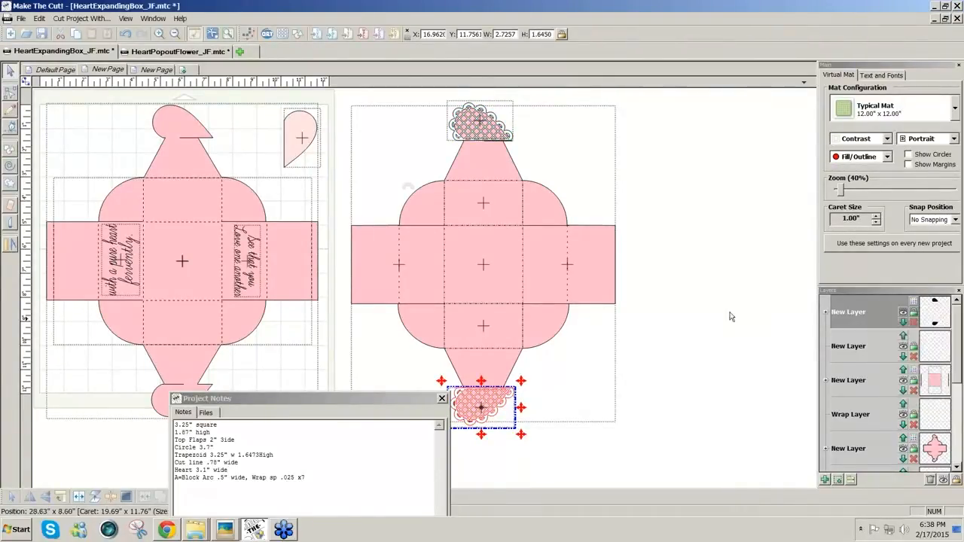
click(727, 309)
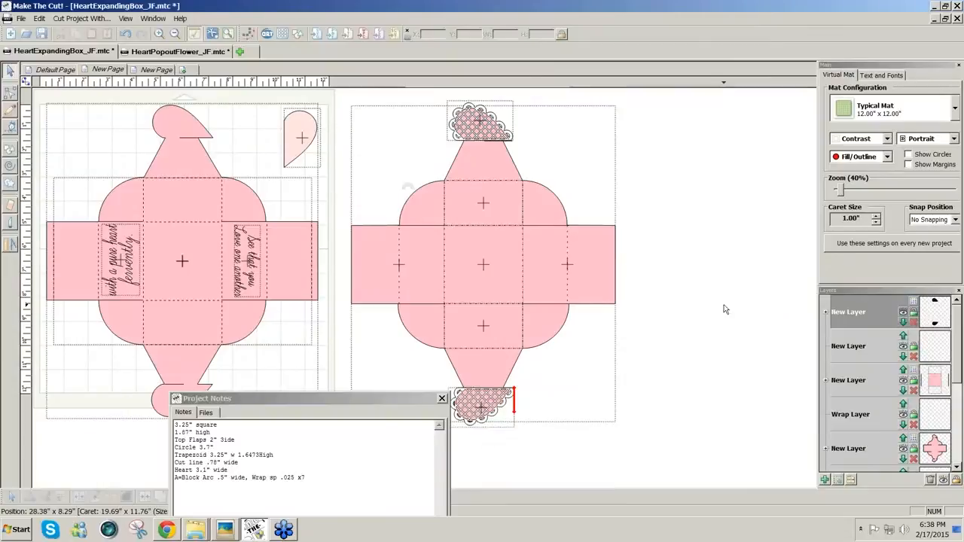
Remove the empty layers and move the Project Notes window clear of the reference template.
click(930, 481)
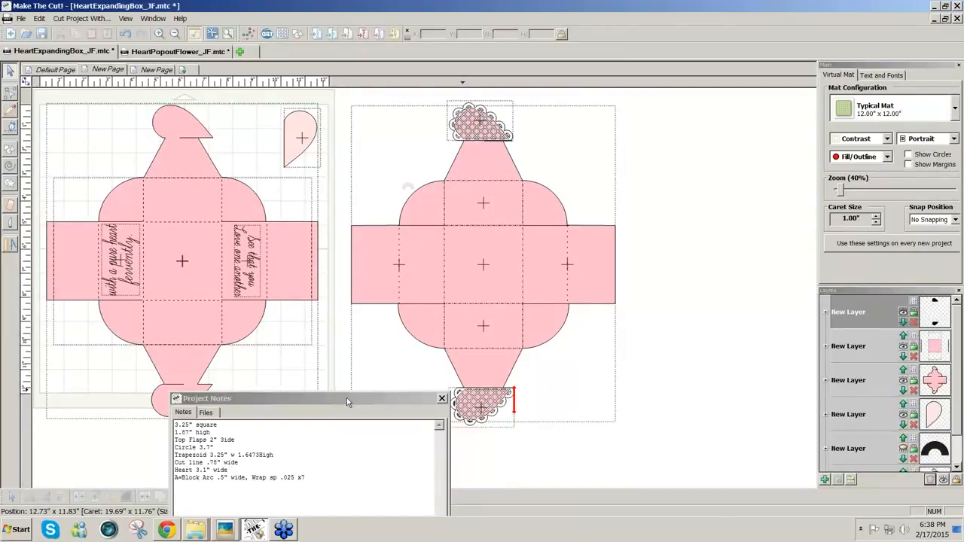
drag(347, 398, 797, 411)
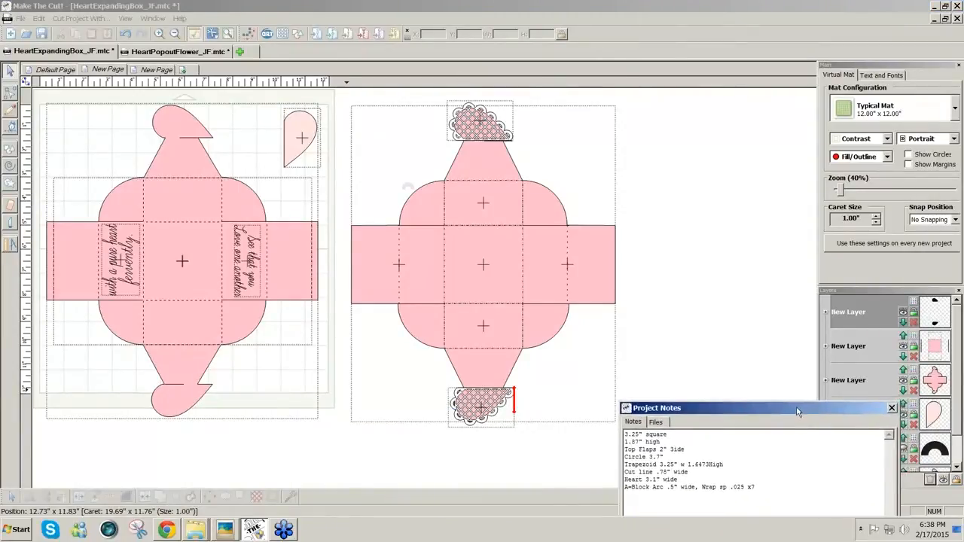
click(767, 356)
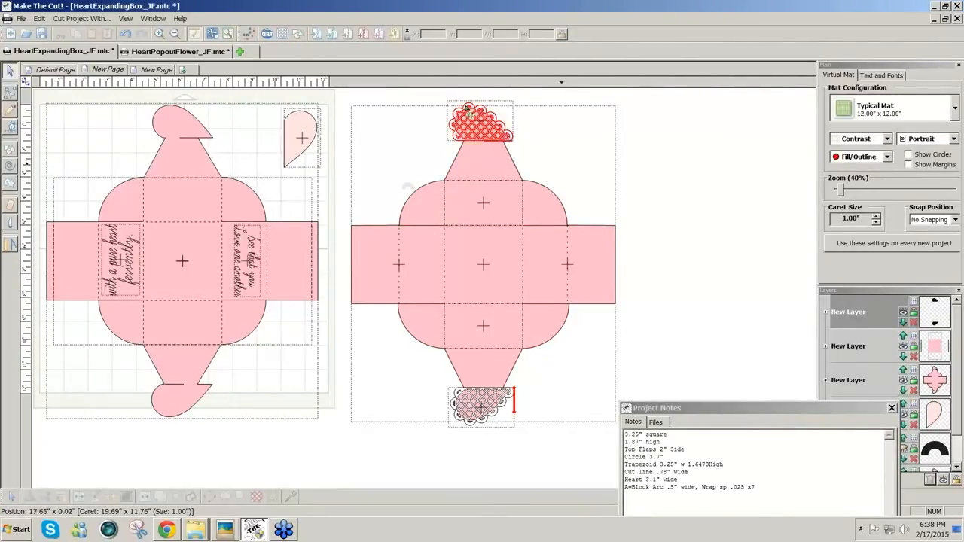
click(483, 405)
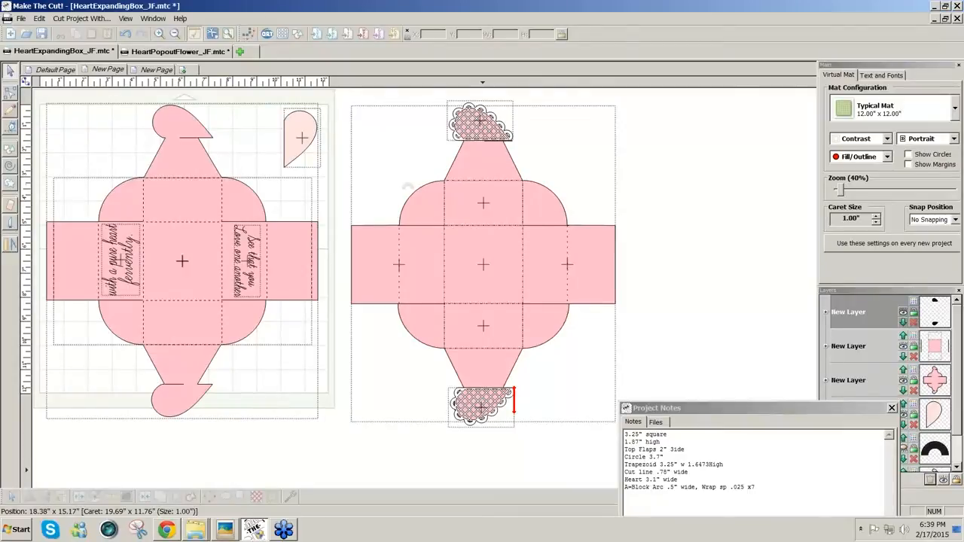
Switch to Picasa Photo Viewer and examine the lattice heart on the finished box in 05ExpandableHeartBox_Jf.jpg.
click(218, 532)
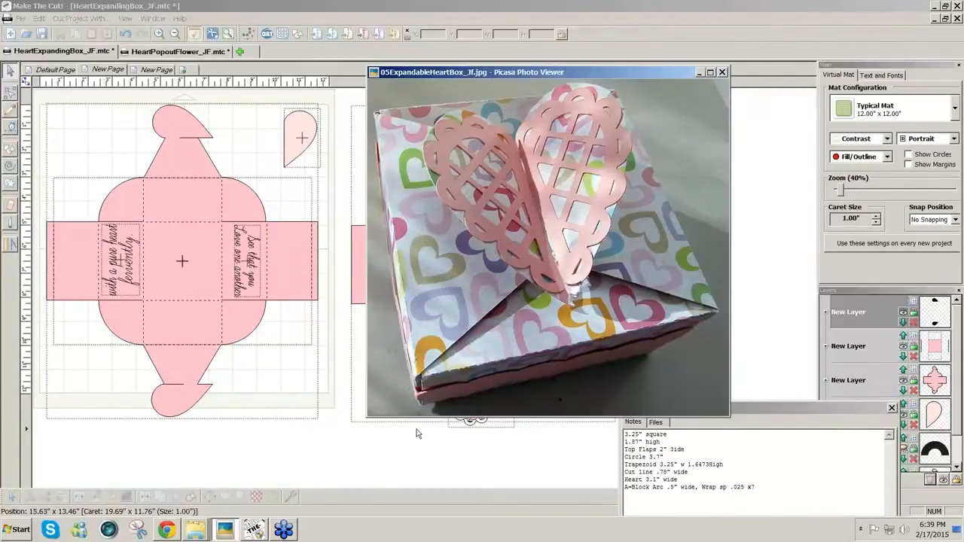
drag(563, 76, 411, 182)
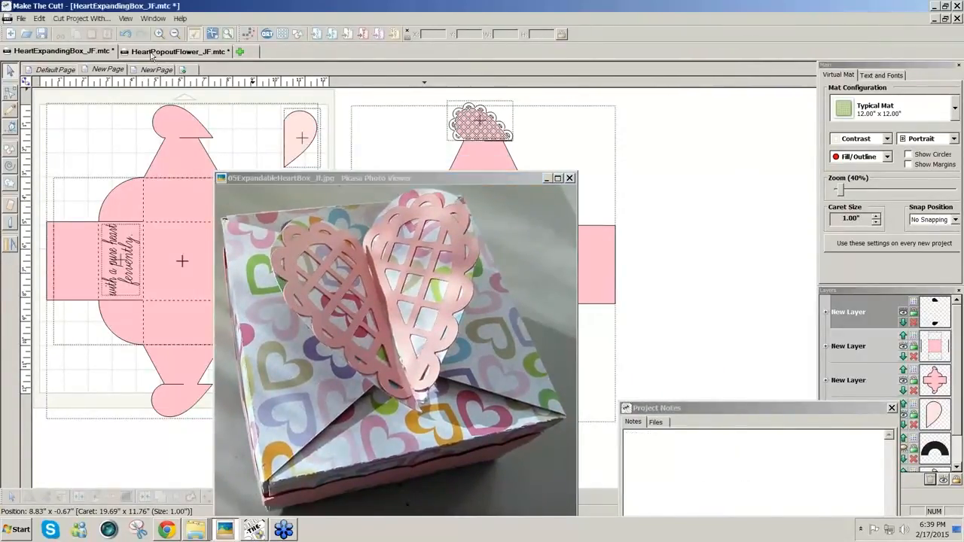
Switch to the HeartPopoutFlower_JF project and hide every layer except the black shadow layer.
click(151, 55)
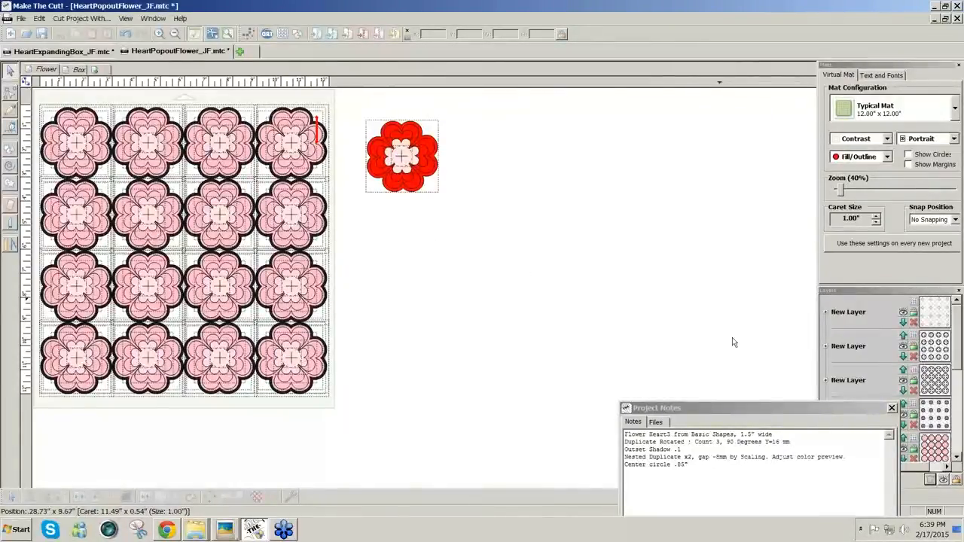
drag(783, 410, 569, 412)
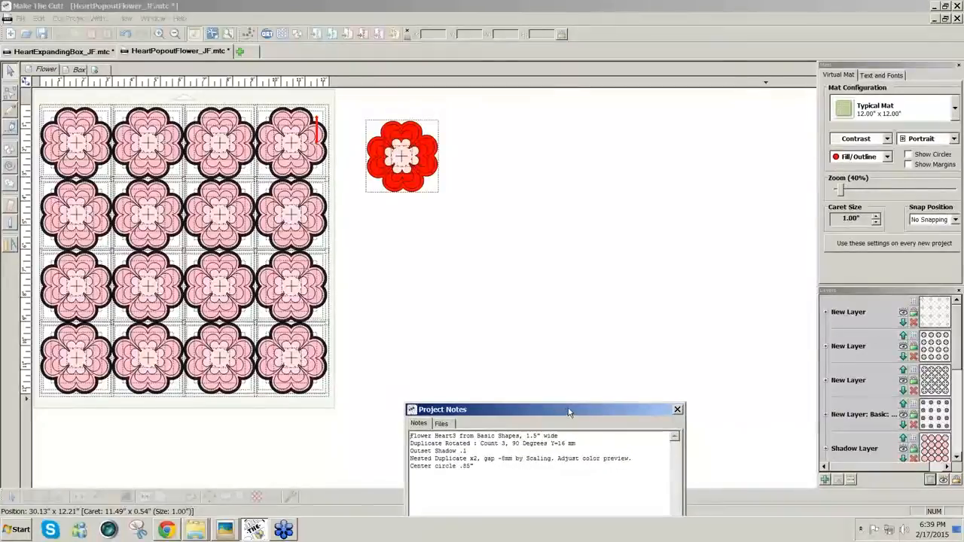
click(957, 458)
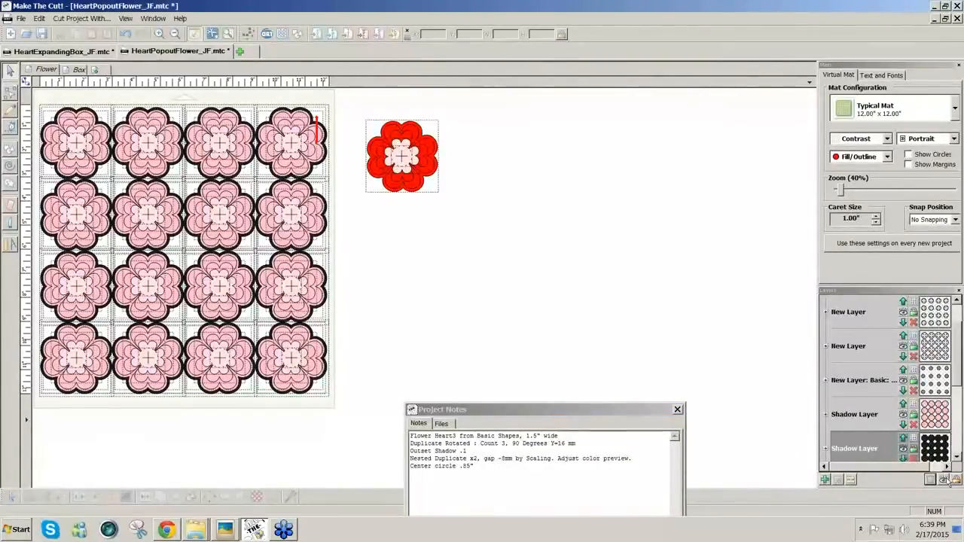
click(945, 480)
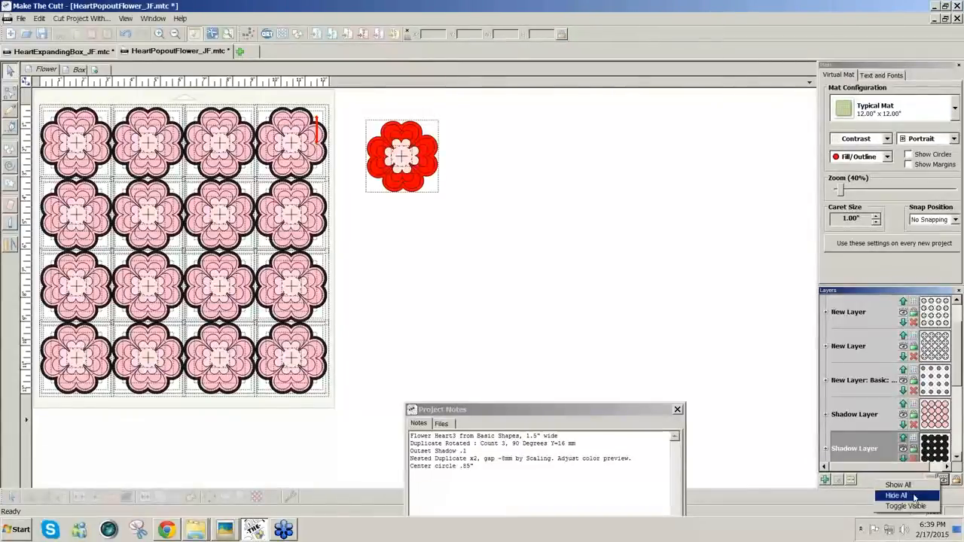
click(913, 496)
click(903, 449)
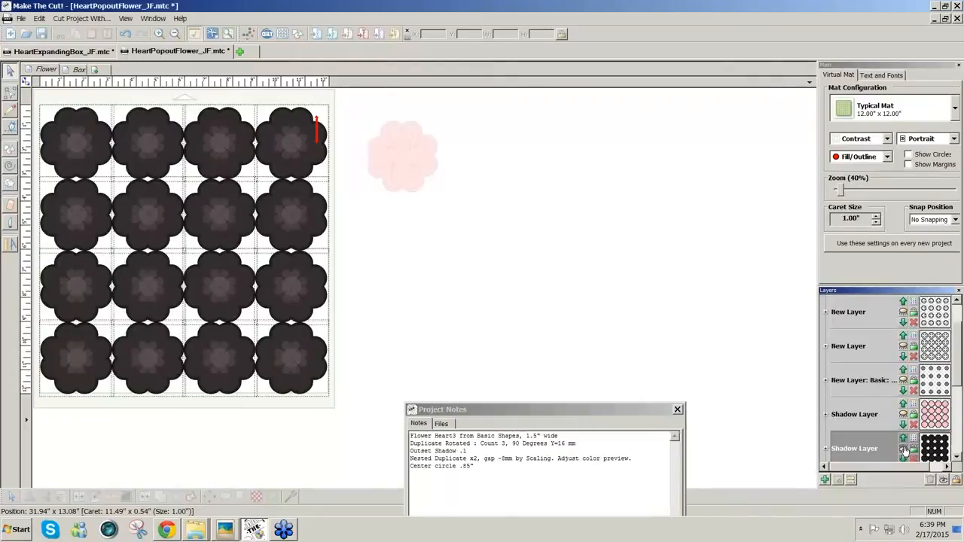
Recolour the black flower shadow layer dark red and hide it.
click(914, 439)
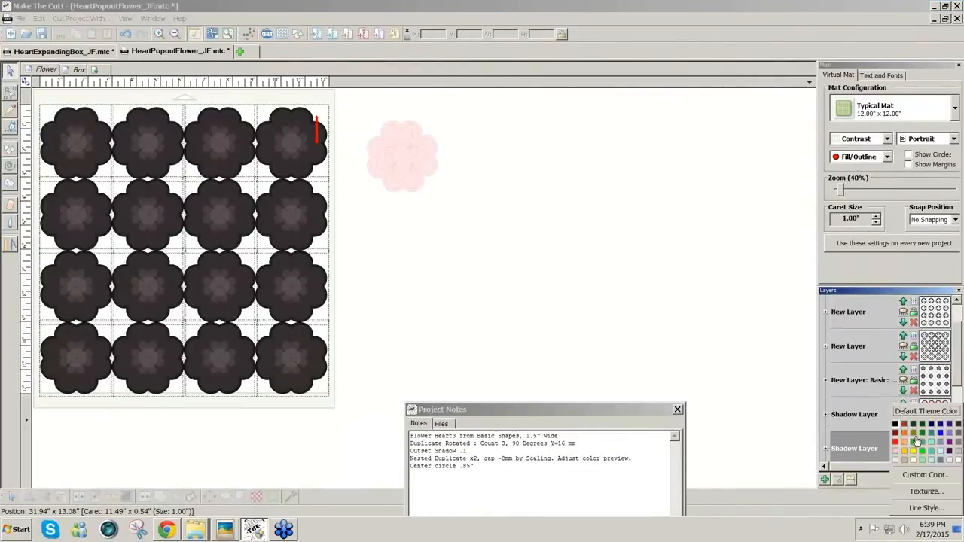
click(897, 436)
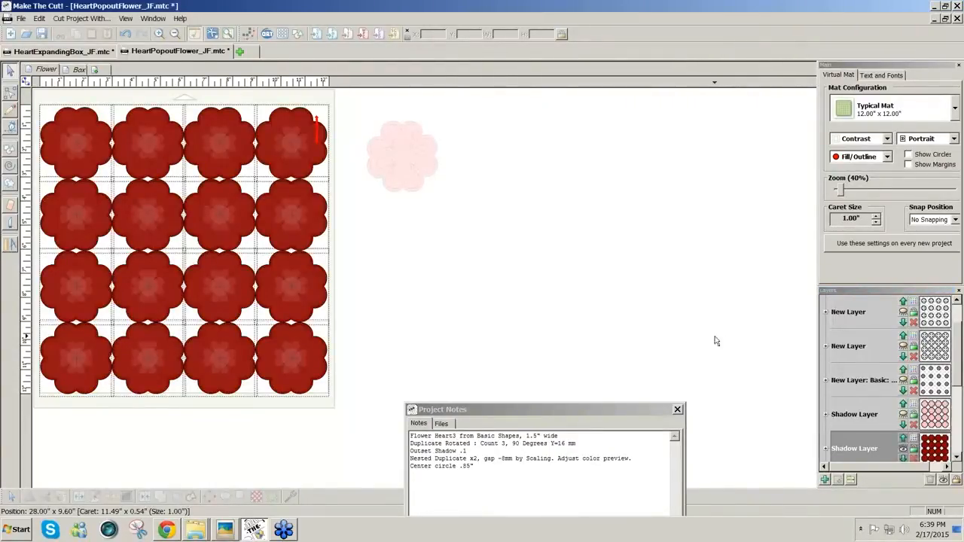
click(903, 449)
Examine the pink shadow layer, the small nested flowers and the two heart flower layers by toggling their visibility.
click(903, 414)
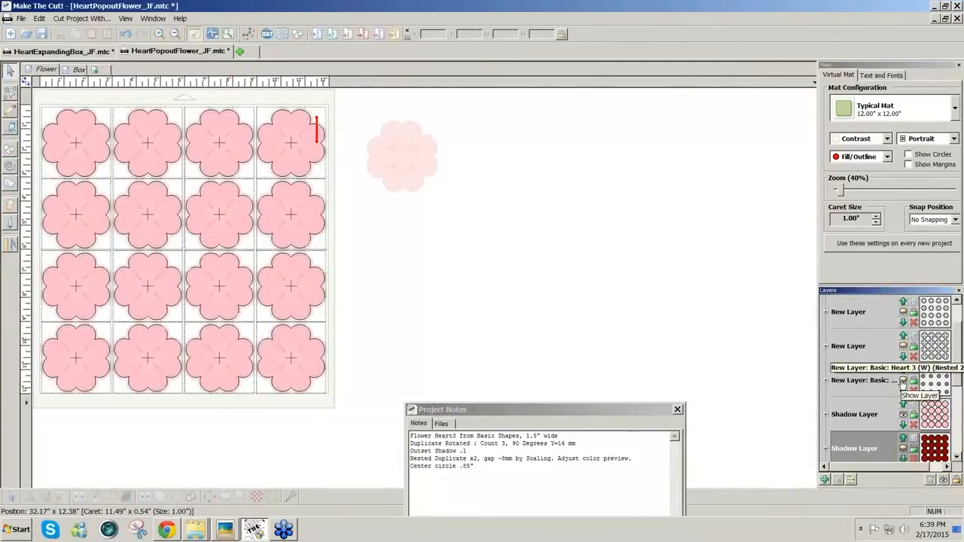
click(903, 381)
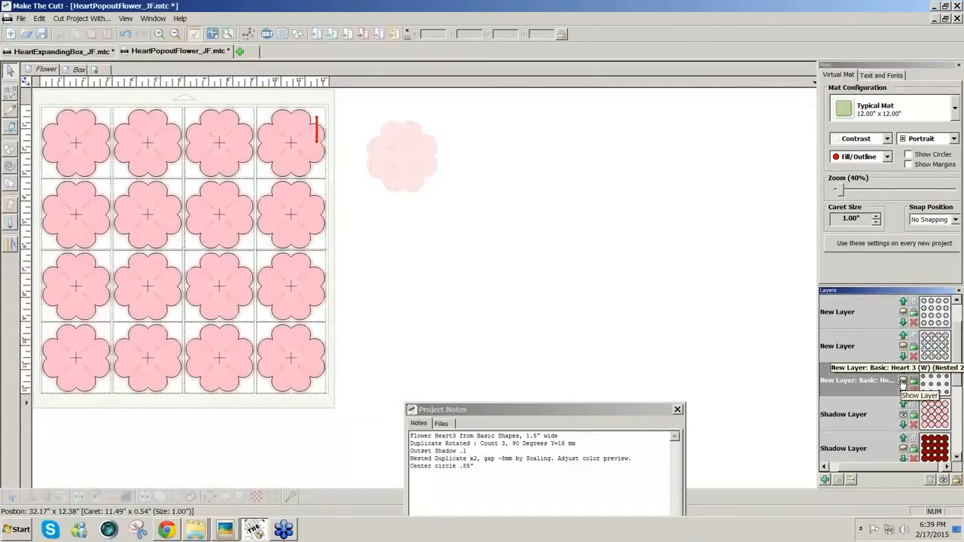
click(904, 346)
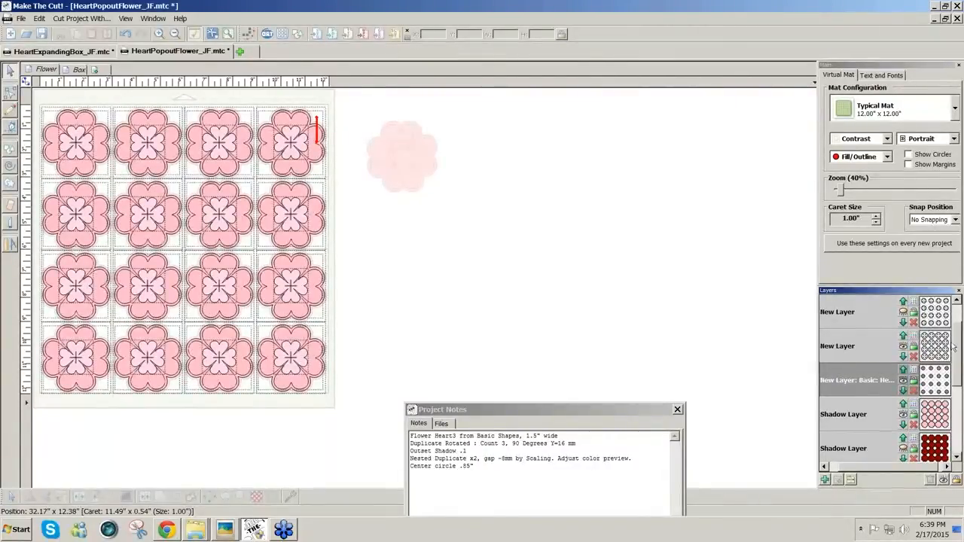
click(904, 381)
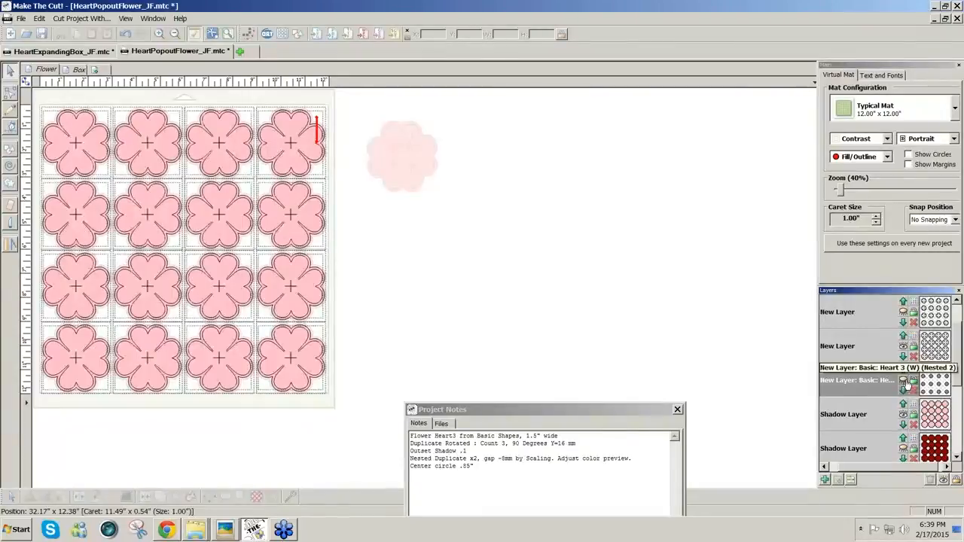
click(903, 311)
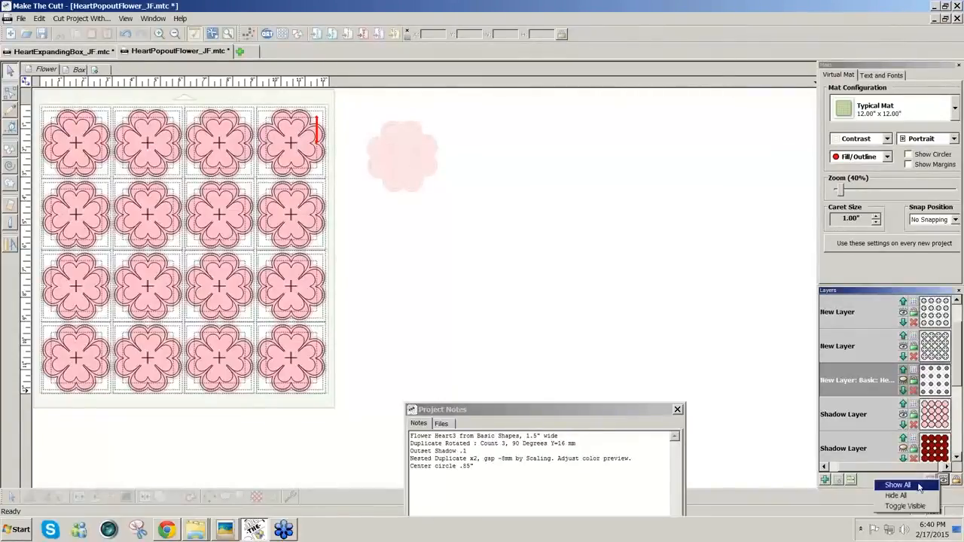
With only the small nested flower layer visible, delete all but one flower and move it to the mat's upper-left corner.
click(942, 481)
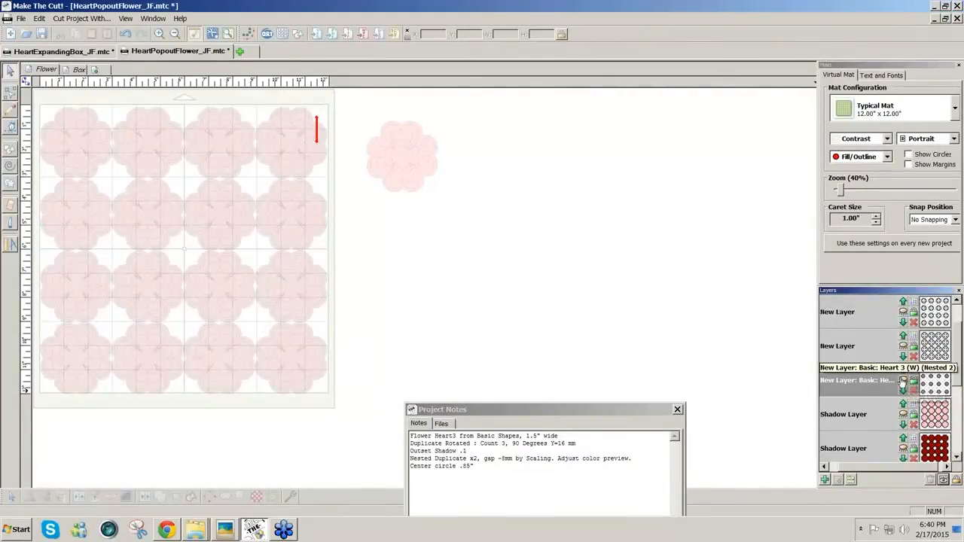
click(902, 385)
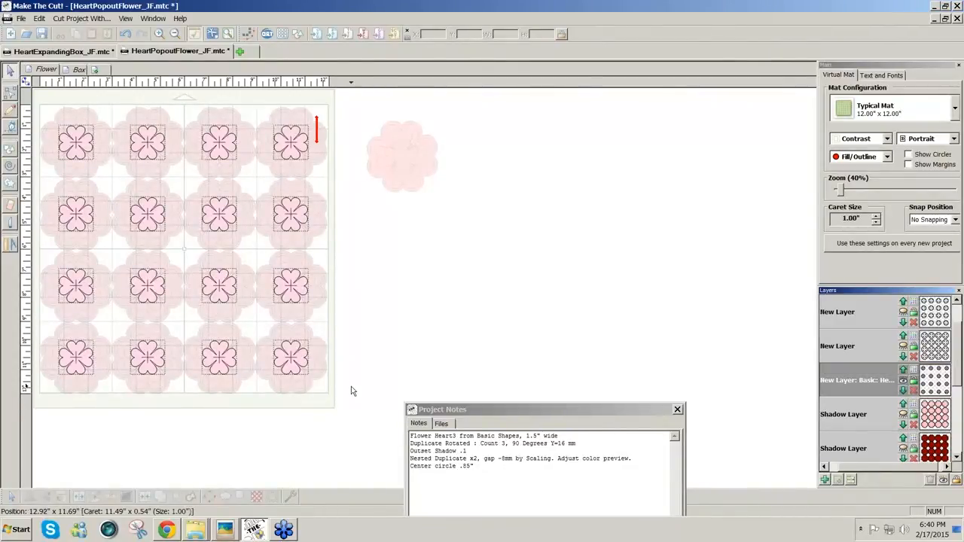
drag(334, 391, 42, 104)
click(111, 99)
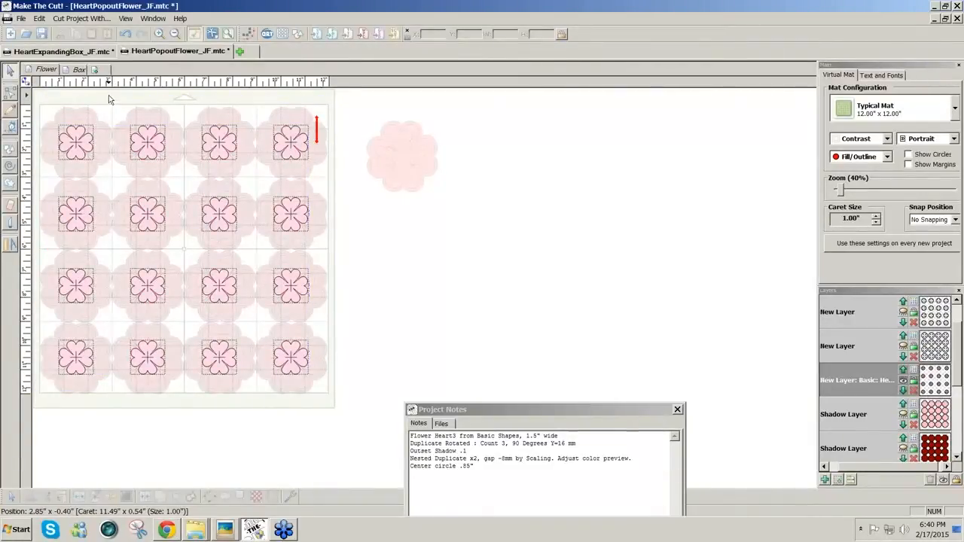
drag(109, 96, 354, 428)
key(Delete)
drag(156, 415, 60, 136)
key(Delete)
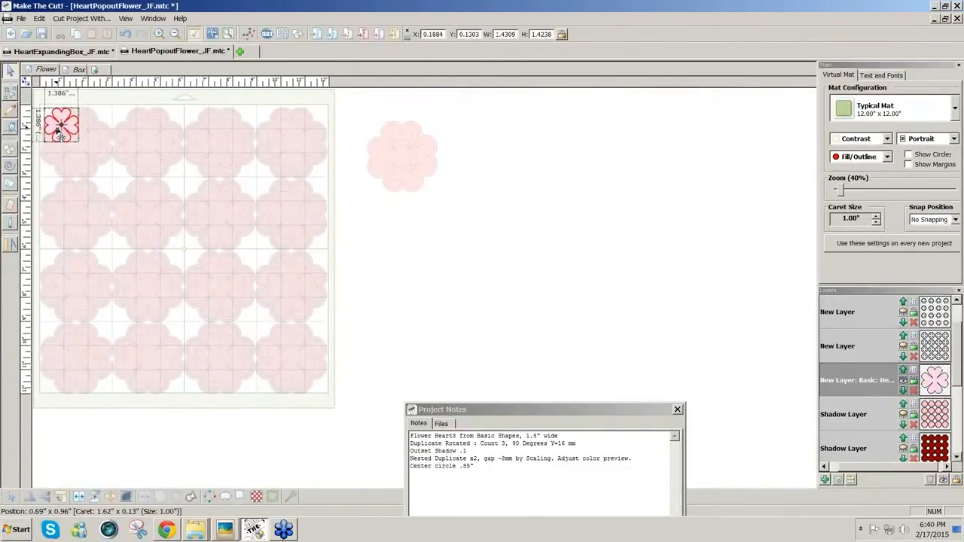
Duplicate the small nested flower into 2 rows and 8 columns with .01 inch spacing.
click(39, 18)
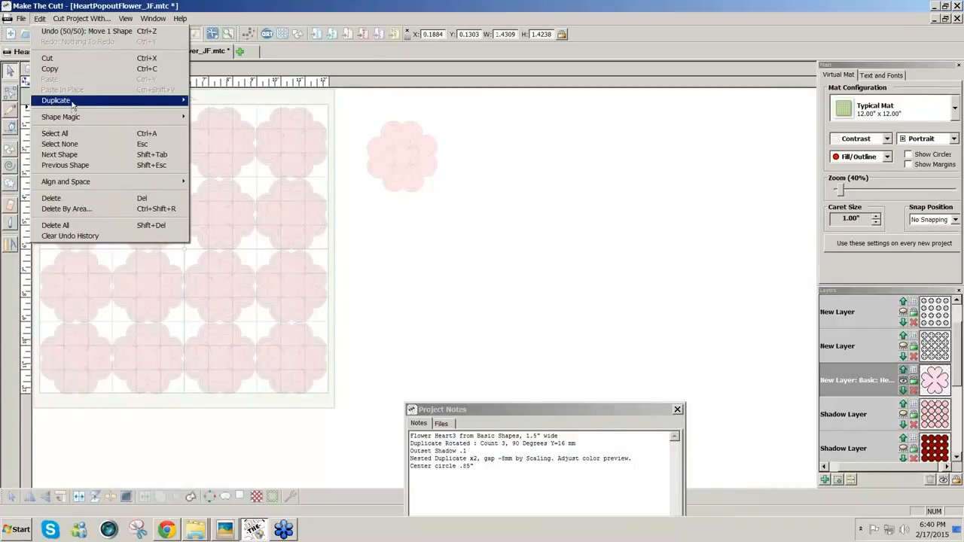
mouse_move(72, 106)
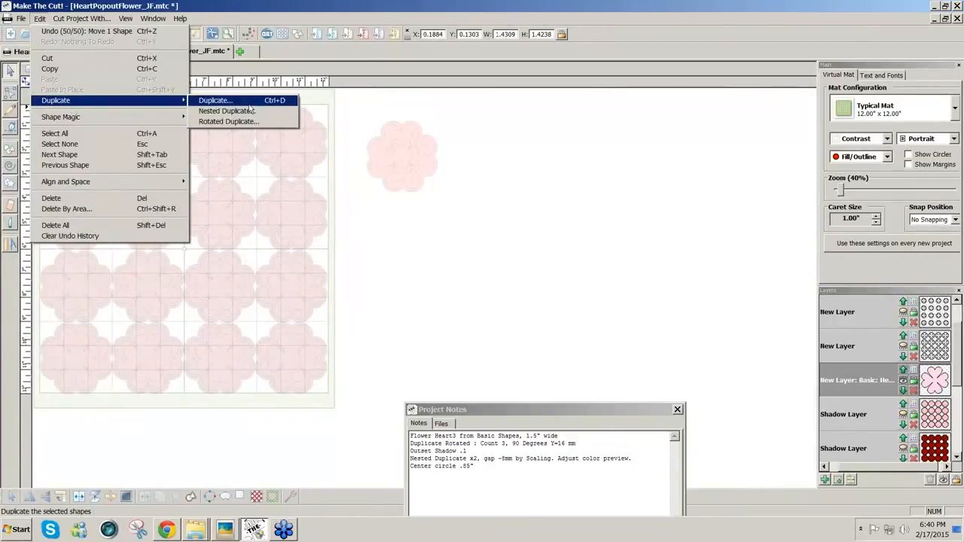
click(248, 104)
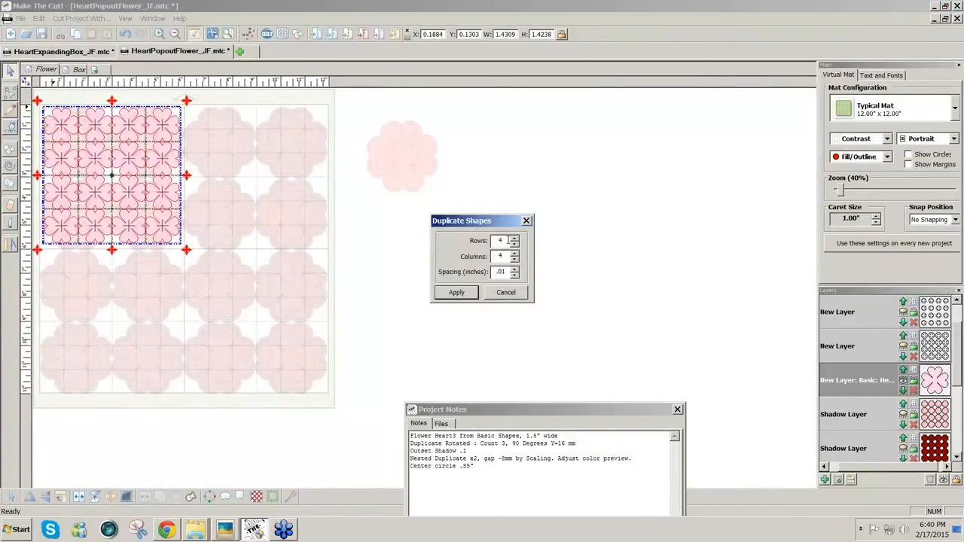
text(6)
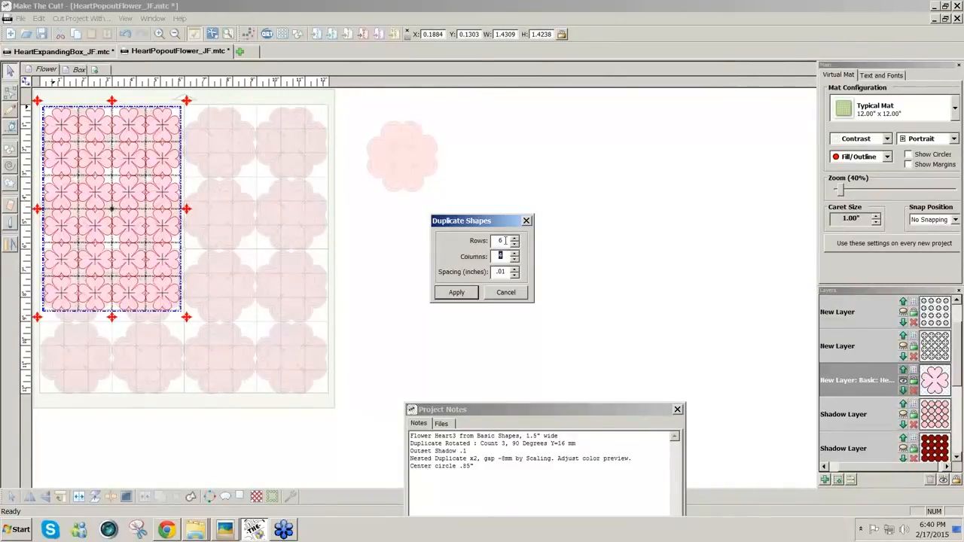
text(2)
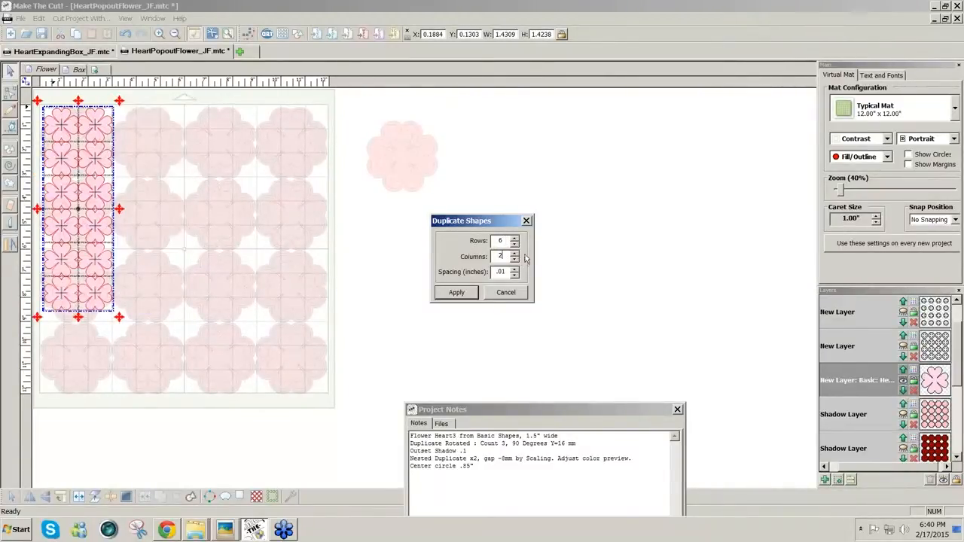
text(6)
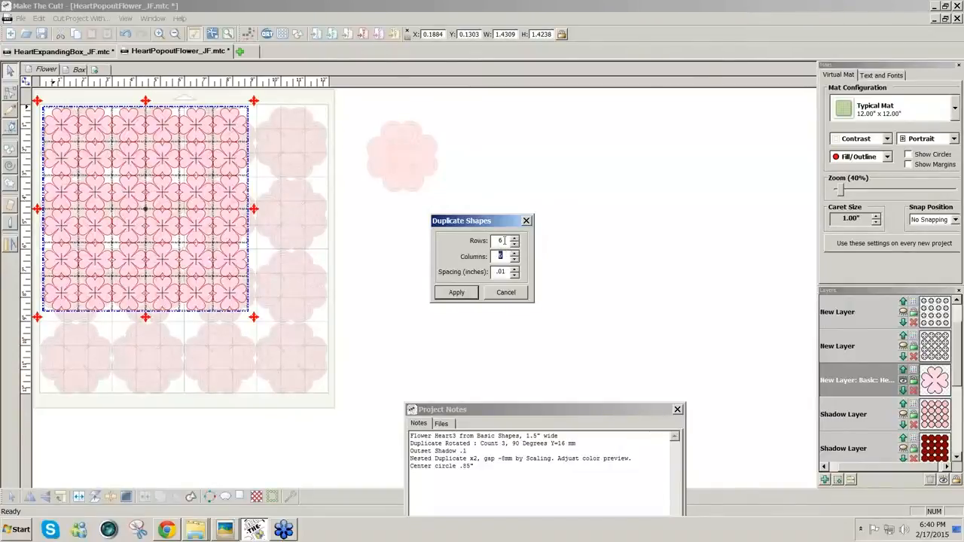
text(8)
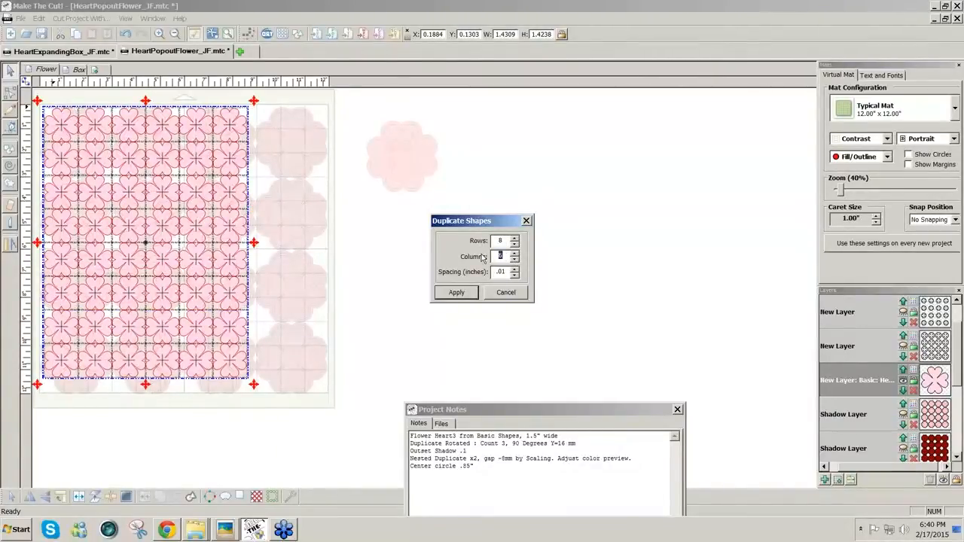
text(2)
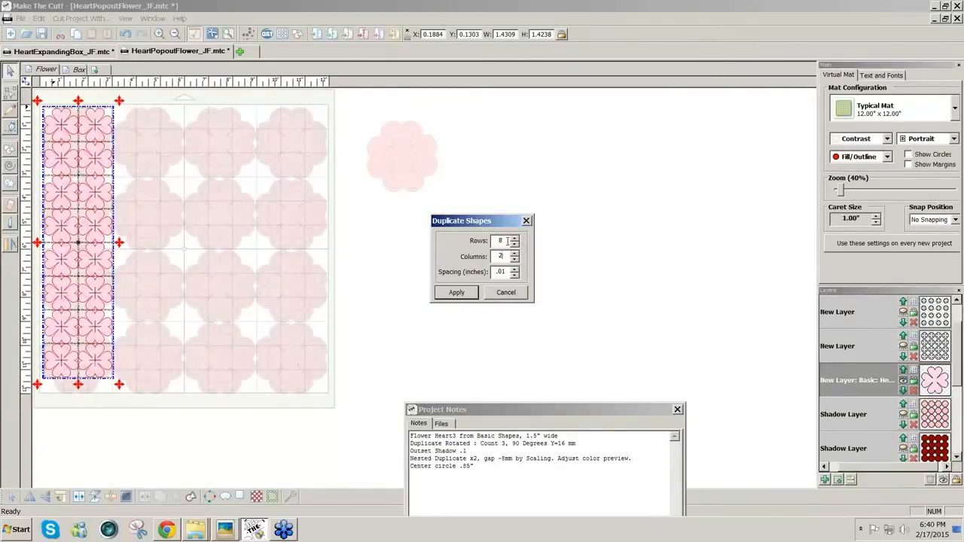
drag(504, 255, 463, 254)
text(8)
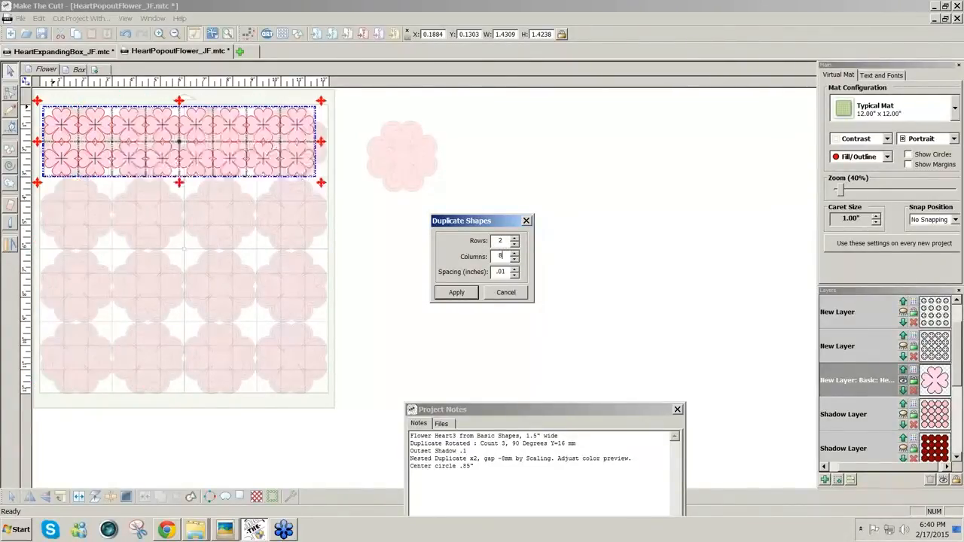
click(457, 293)
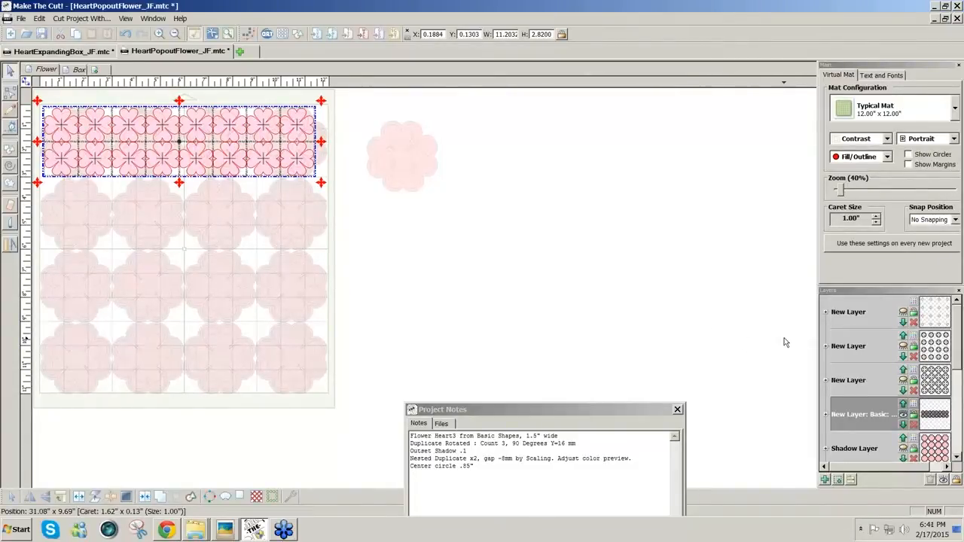
Compare the rows of small flowers with the upper three flower layers by toggling those layers' visibility.
click(903, 346)
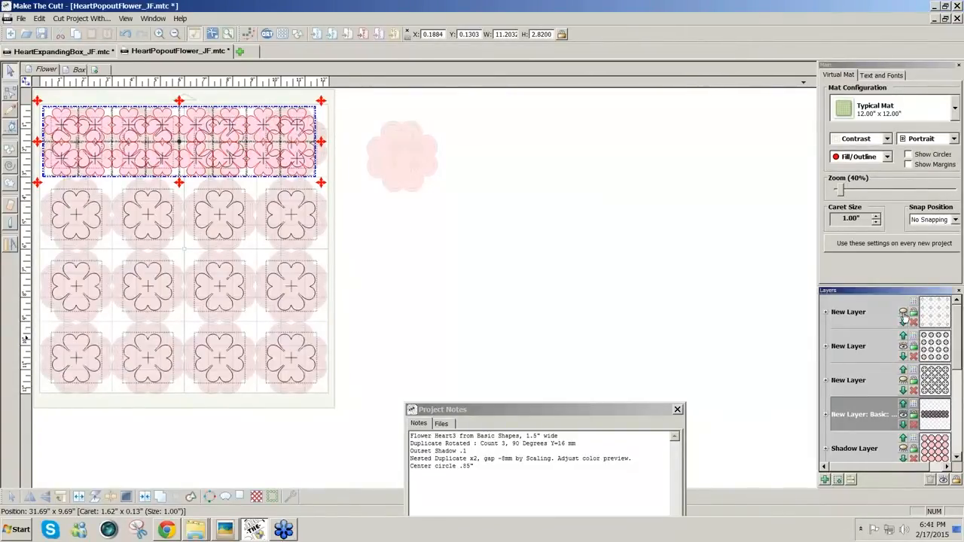
click(903, 311)
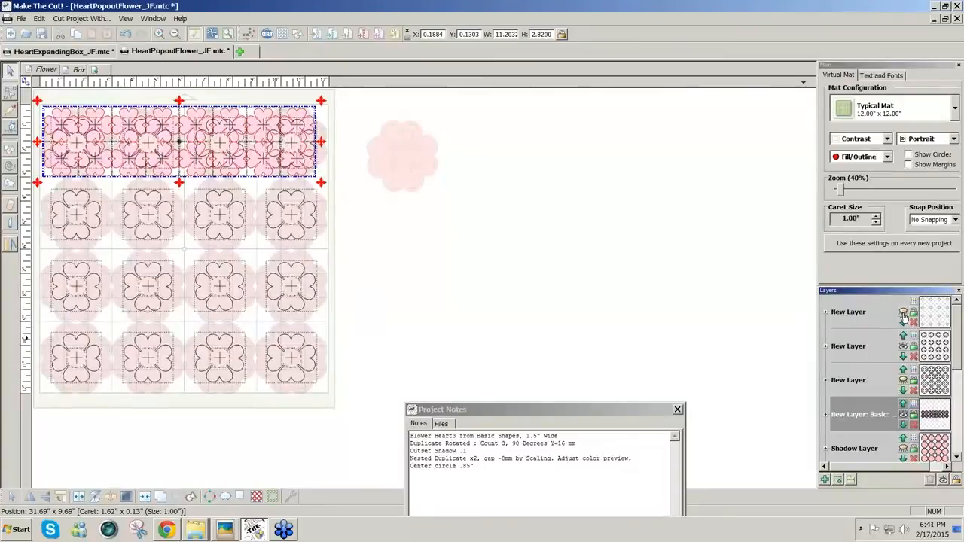
click(904, 380)
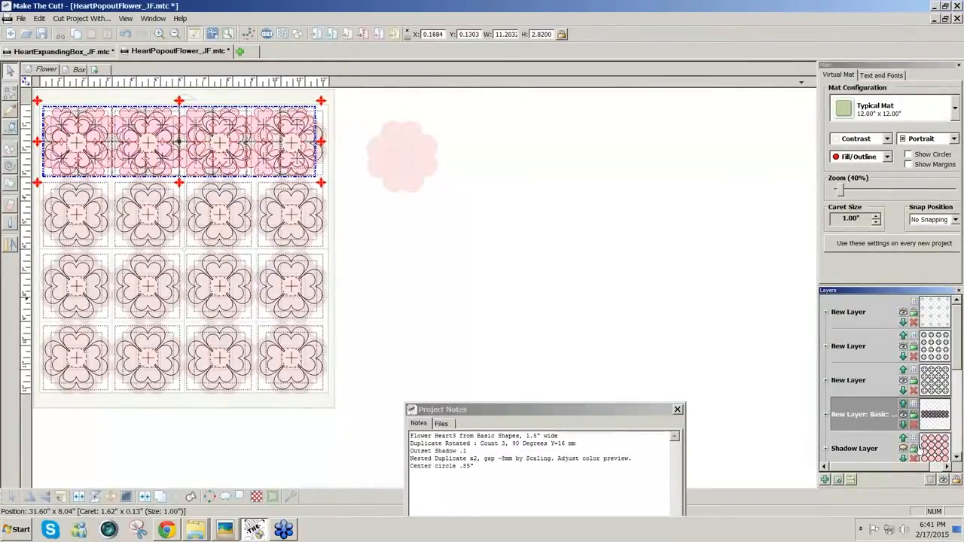
click(723, 300)
click(904, 347)
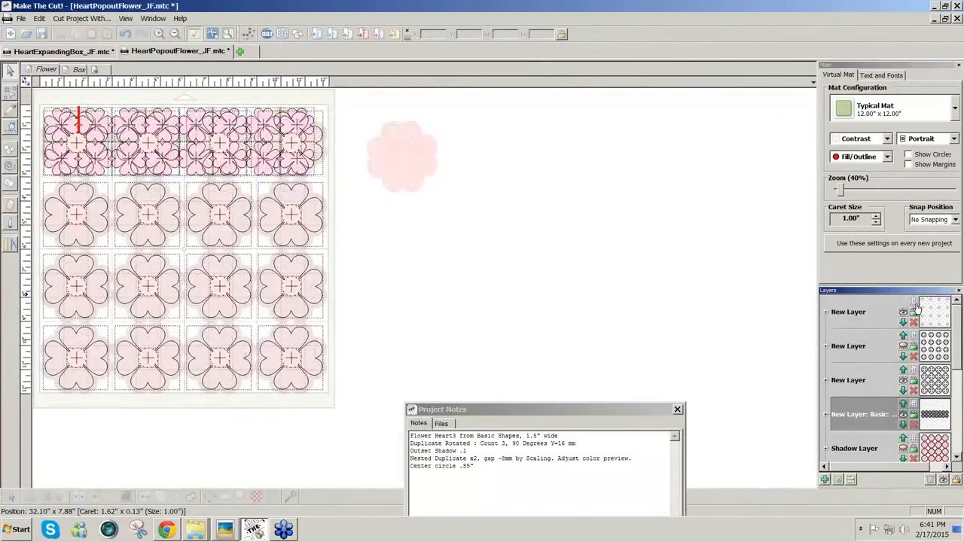
click(903, 379)
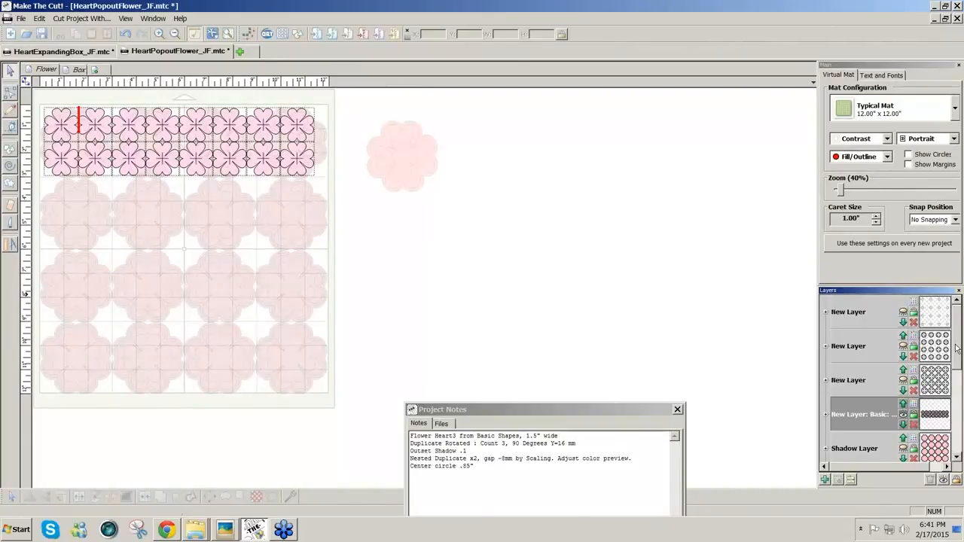
Hide the small nested flower layer and show the two heart flower layers together with the pink shadow layer.
scroll(957, 347, down, 1)
click(905, 381)
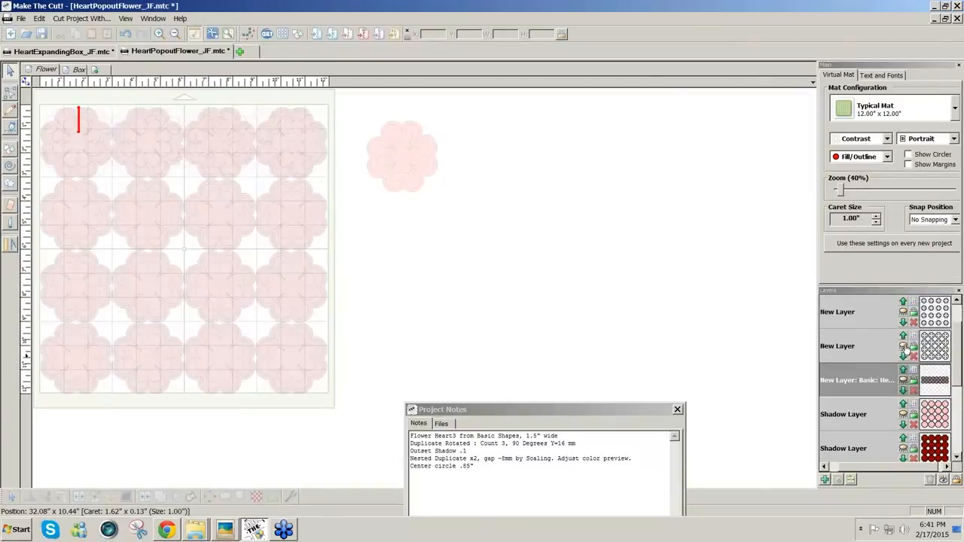
click(904, 346)
click(903, 381)
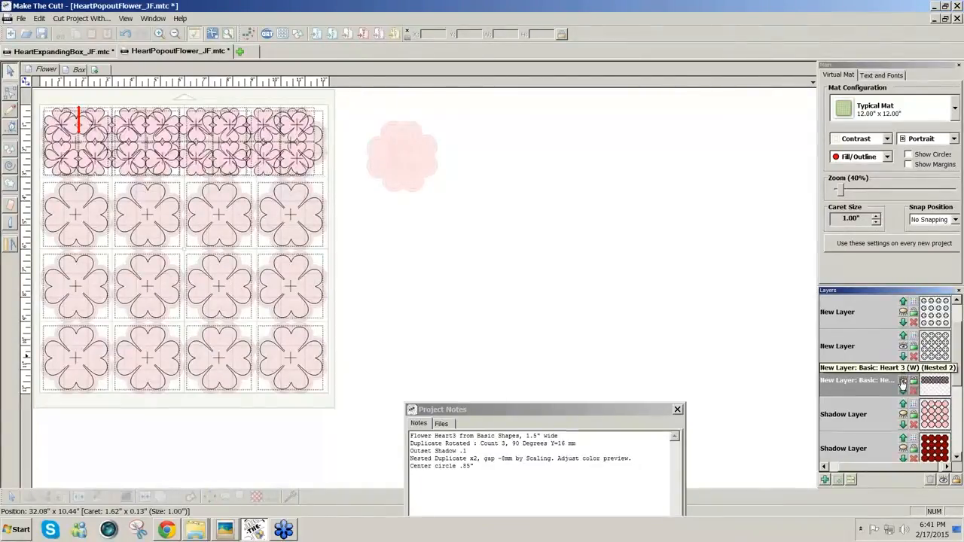
click(903, 382)
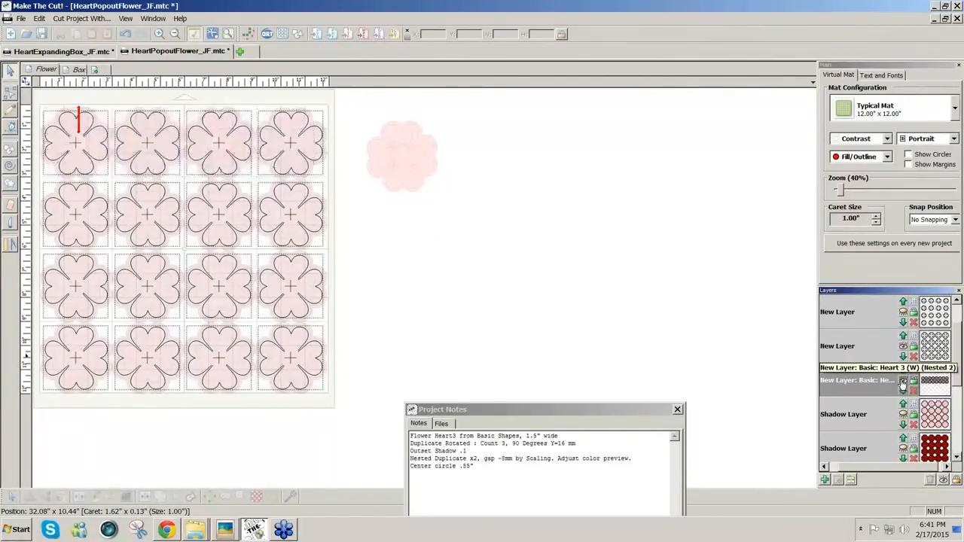
click(903, 312)
click(903, 414)
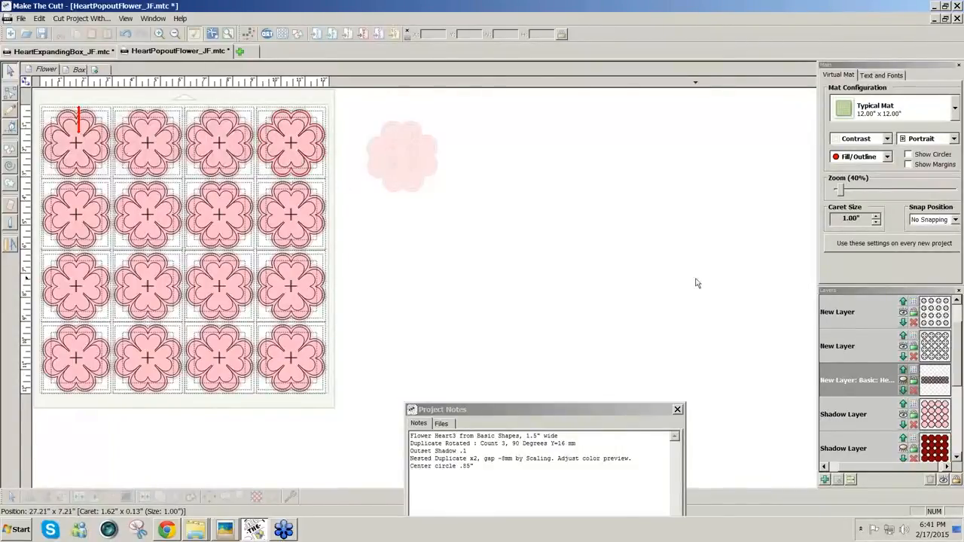
Examine the stacked flowers with the dark red shadow layer shown, look through the lower layers, and hide the dark red layer again.
click(903, 449)
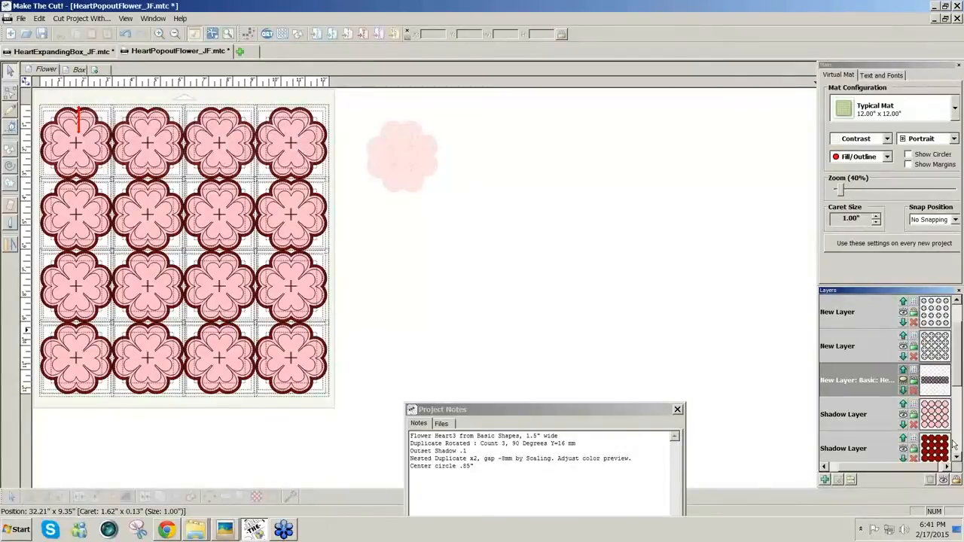
scroll(960, 384, down, 2)
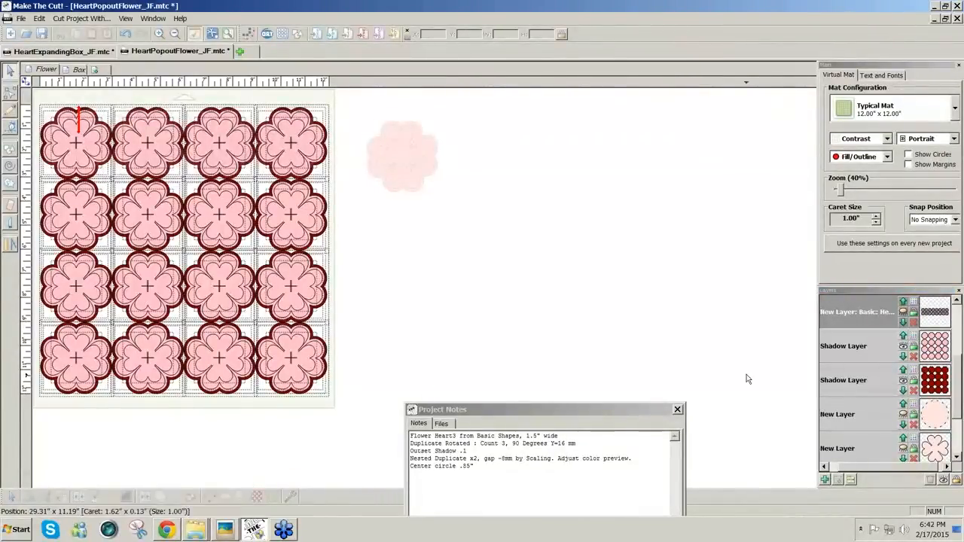
click(960, 398)
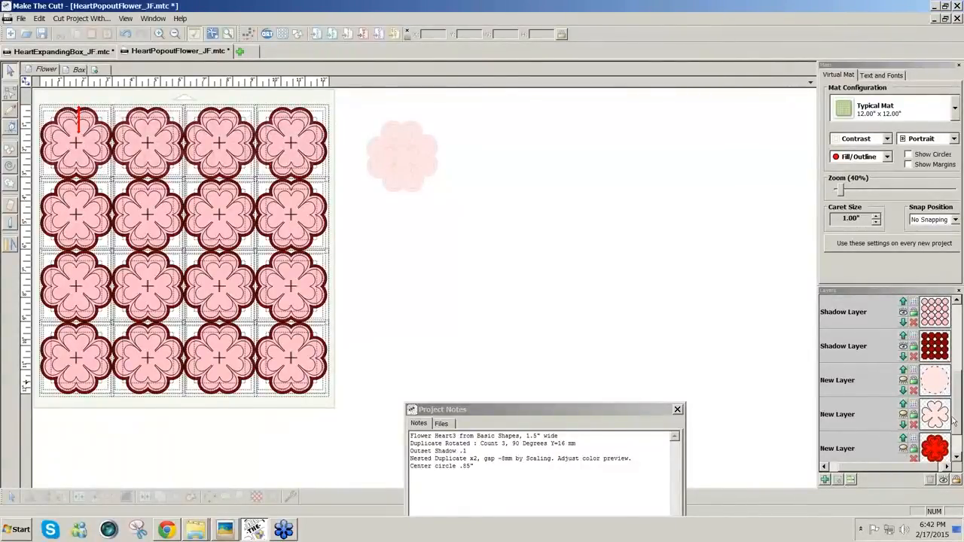
scroll(955, 423, up, 1)
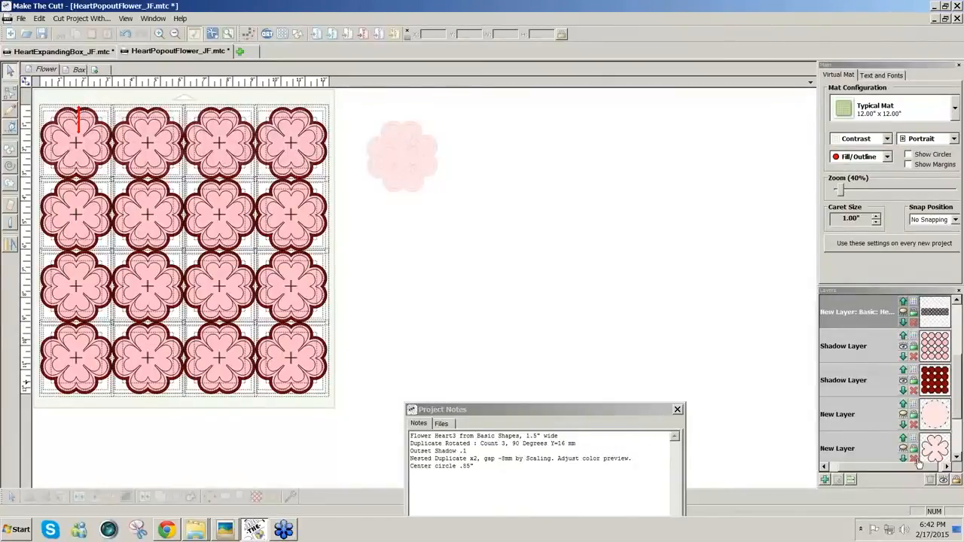
click(903, 381)
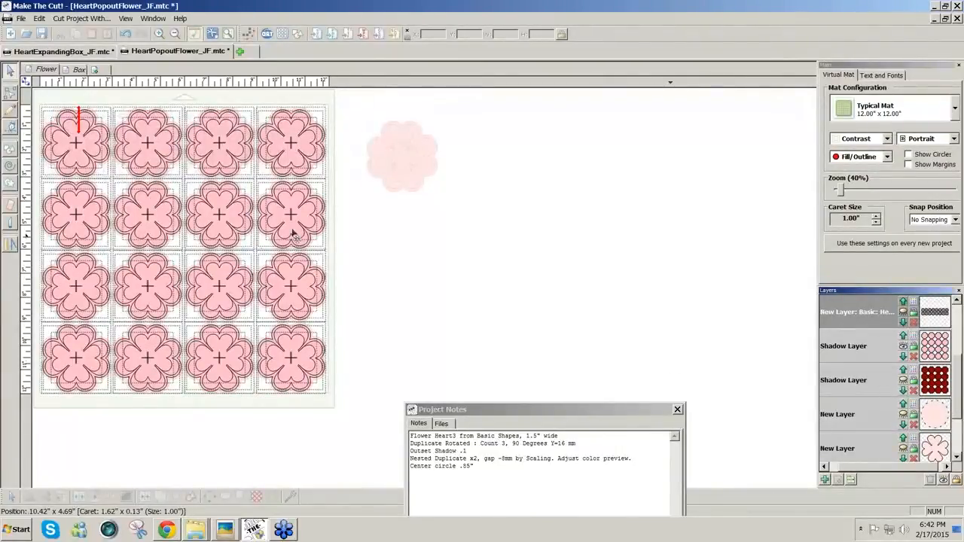
Inspect the nested petal outlines of the flower in the mat's upper-right corner up close.
click(287, 146)
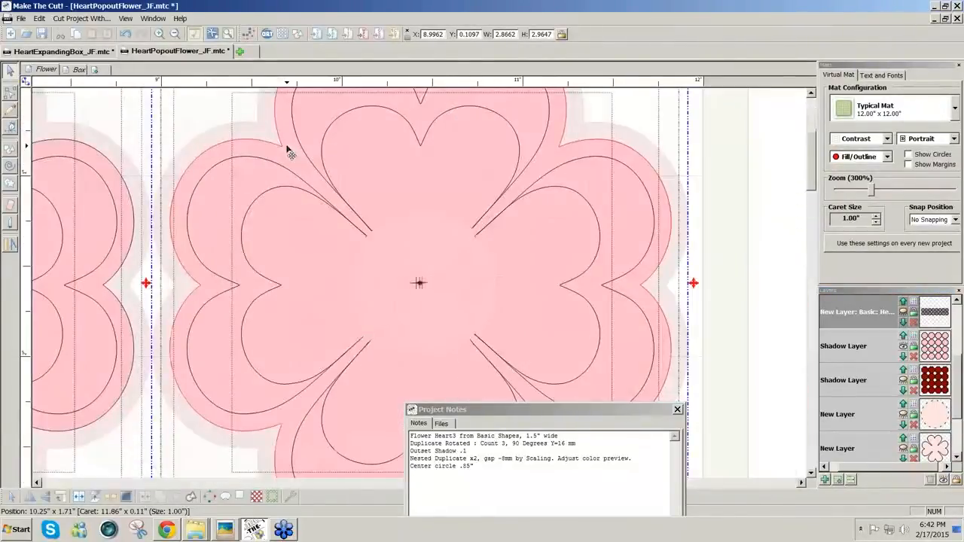
click(369, 235)
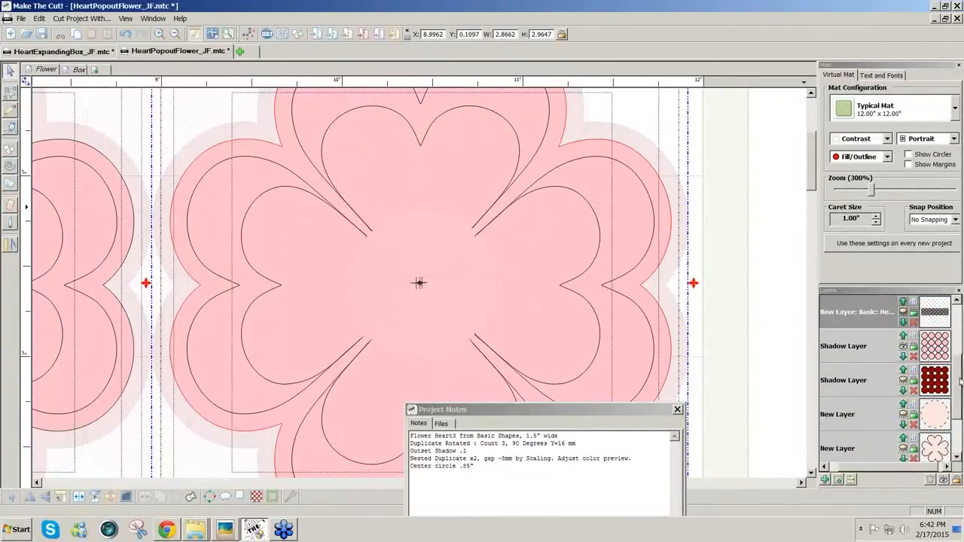
scroll(961, 380, down, 1)
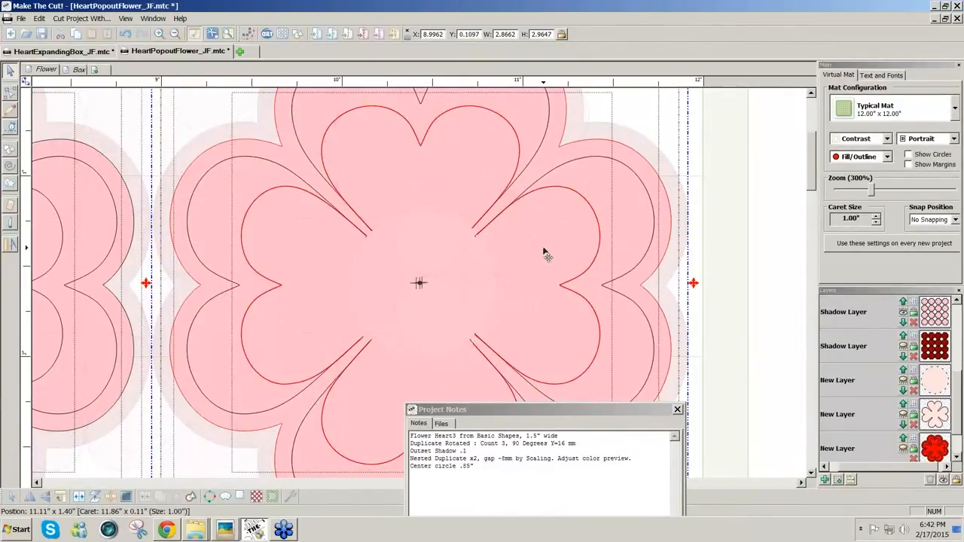
Switch to Picasa Photo Viewer, view 03PopoutFlower.jpg as a reference, and return to the Make The Cut! project.
click(226, 529)
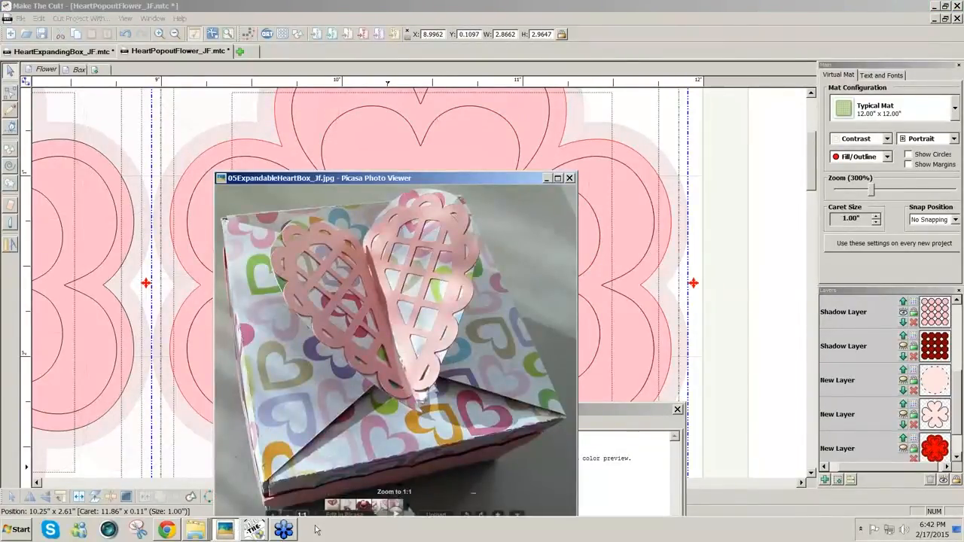
click(363, 508)
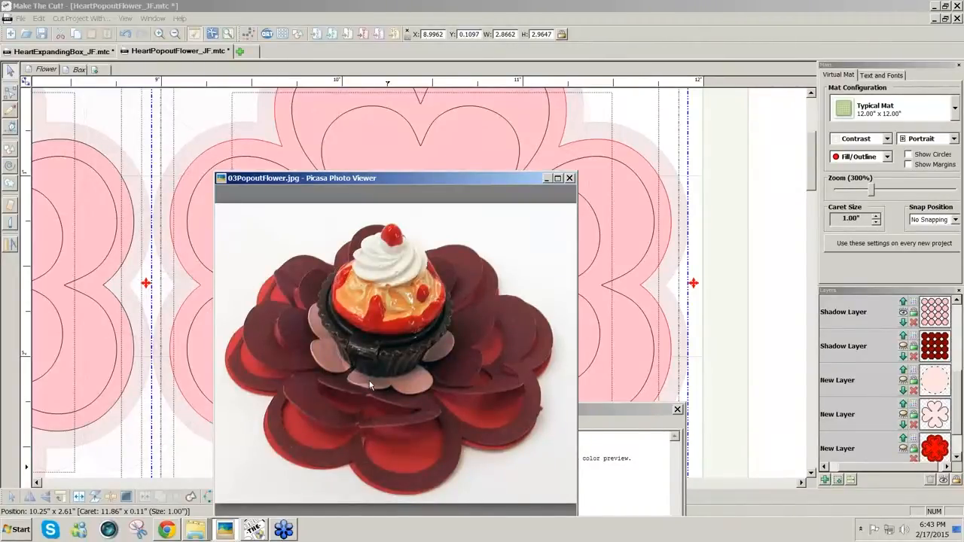
click(589, 275)
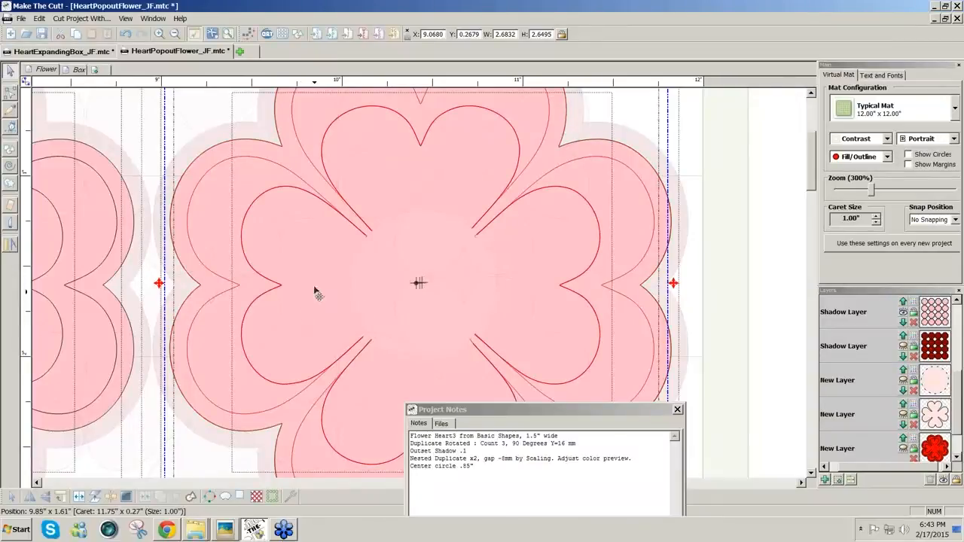
Select the innermost heart flower in the mat's upper-right corner and enlarge it proportionally to about 2.12 inches wide, then deselect it.
click(316, 199)
click(317, 200)
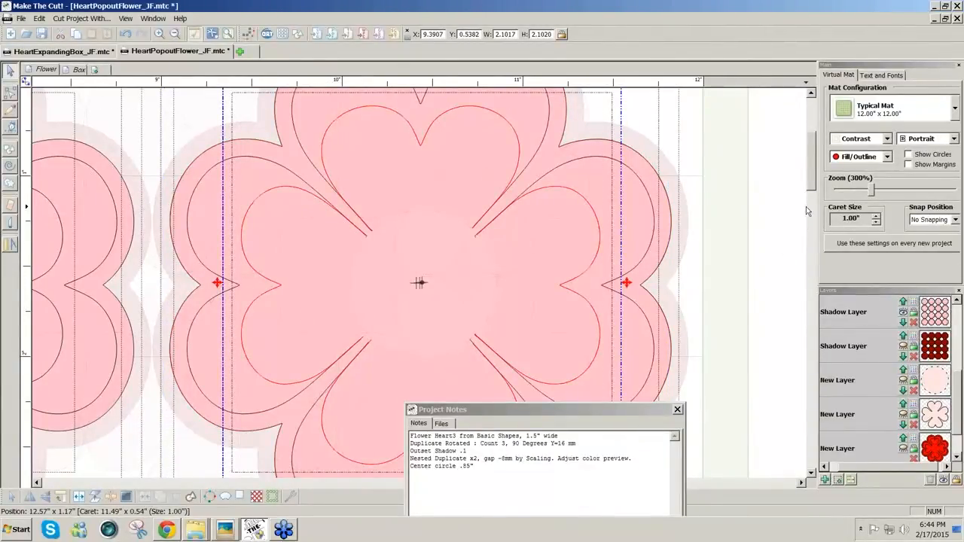
drag(813, 186, 812, 180)
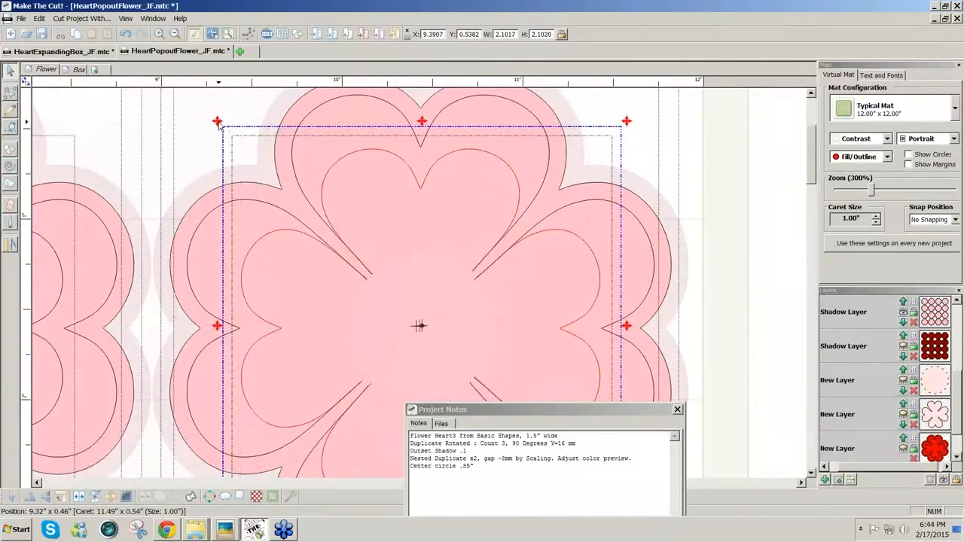
click(304, 233)
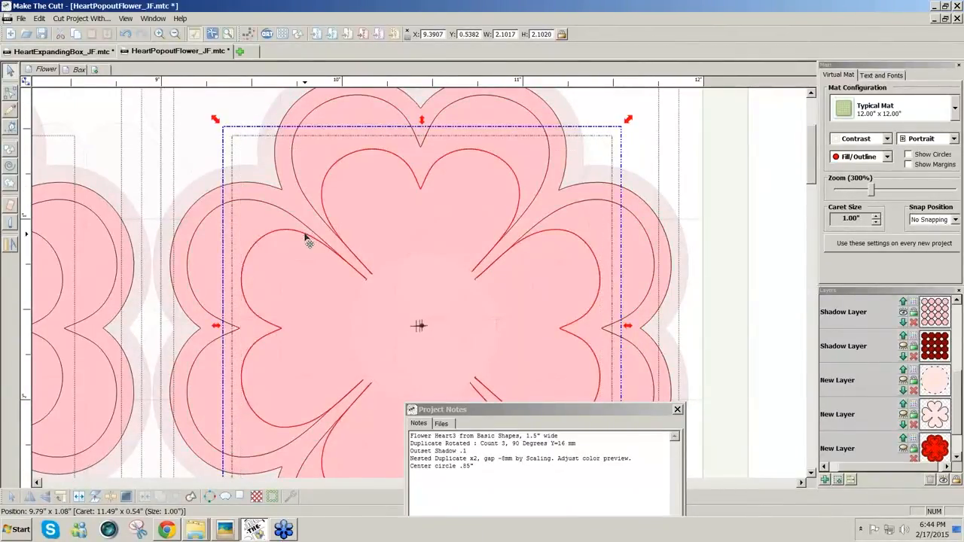
mouse_move(217, 120)
mouse_down()
mouse_move(237, 144)
mouse_move(212, 126)
mouse_up()
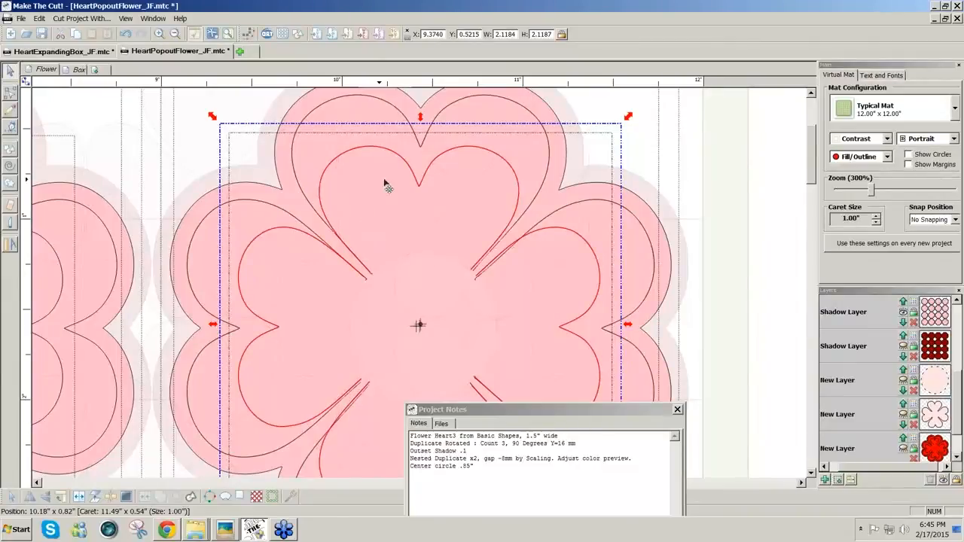
click(770, 242)
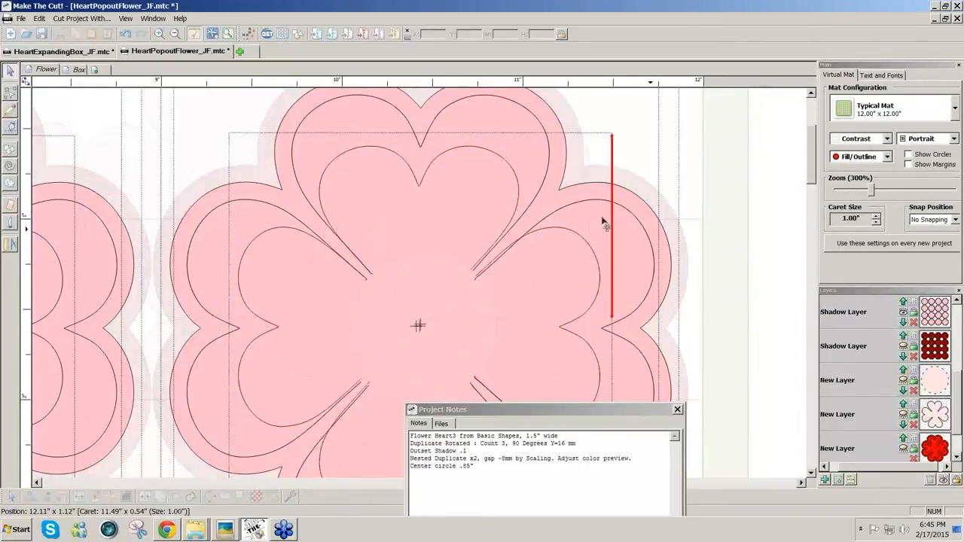
Break the middle heart flower in the mat's upper-right corner apart into separate petals, then deselect it.
click(418, 191)
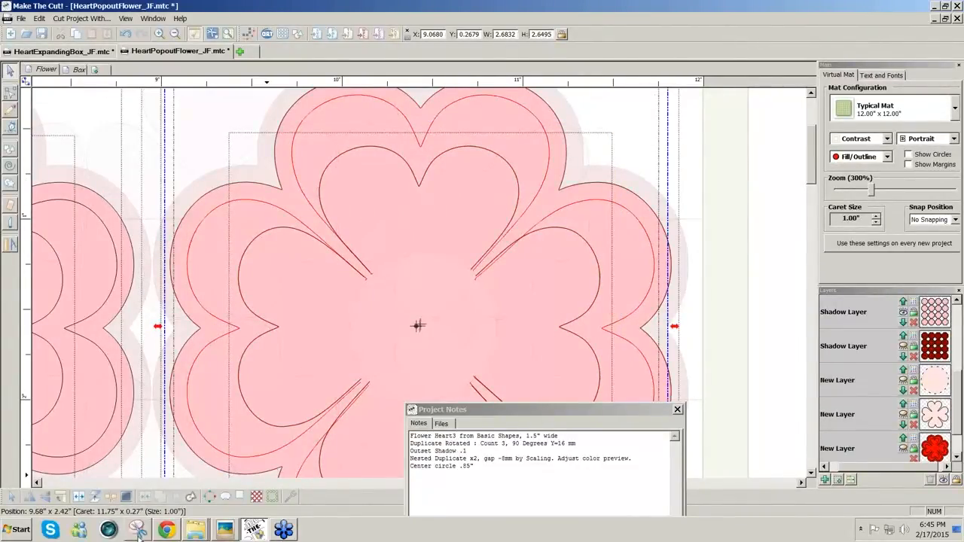
click(80, 498)
click(756, 283)
click(419, 186)
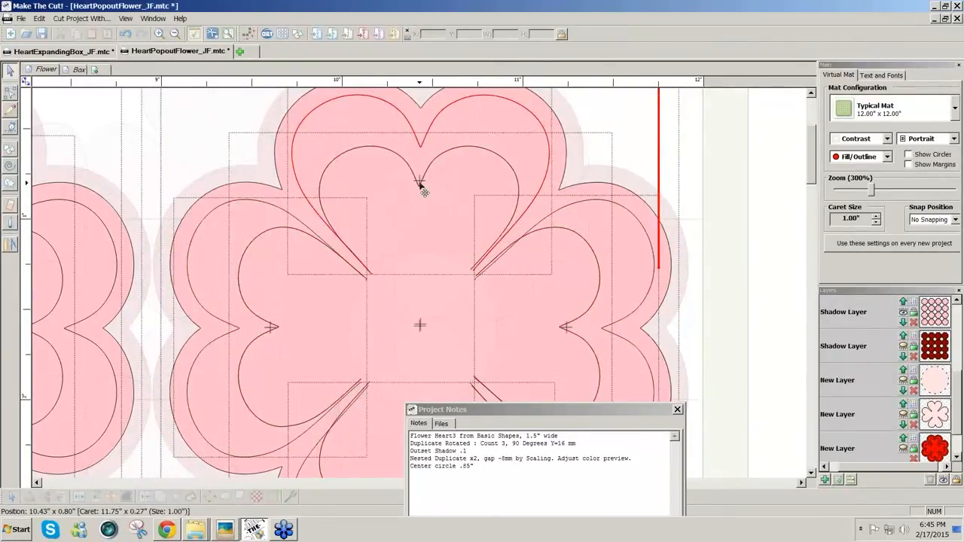
click(420, 187)
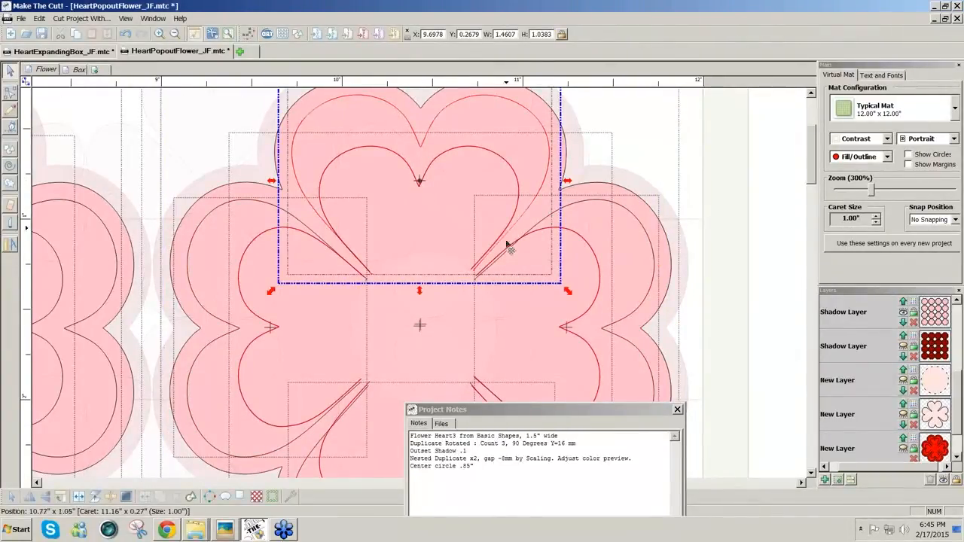
scroll(814, 172, up, 1)
scroll(813, 172, up, 1)
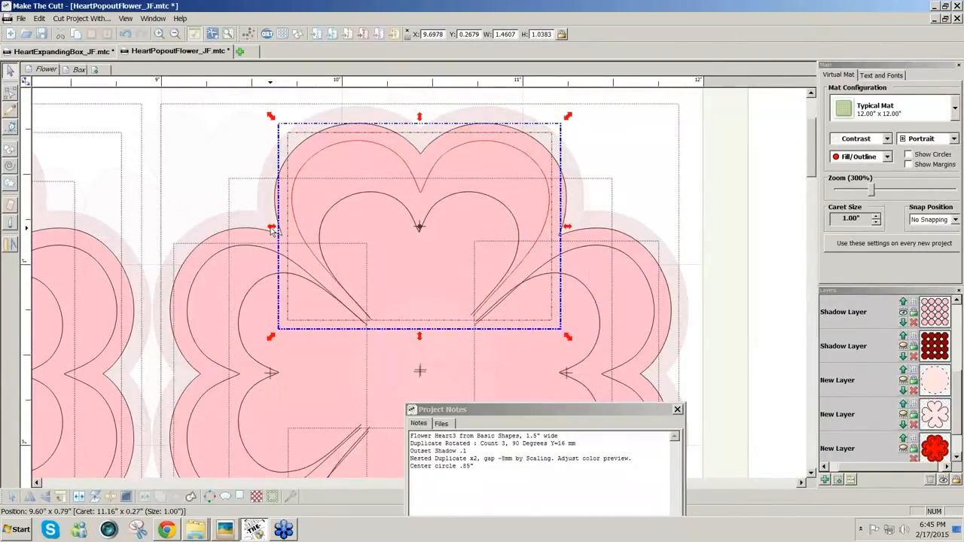
mouse_move(272, 228)
mouse_down()
mouse_move(302, 232)
mouse_move(271, 232)
mouse_up()
click(397, 221)
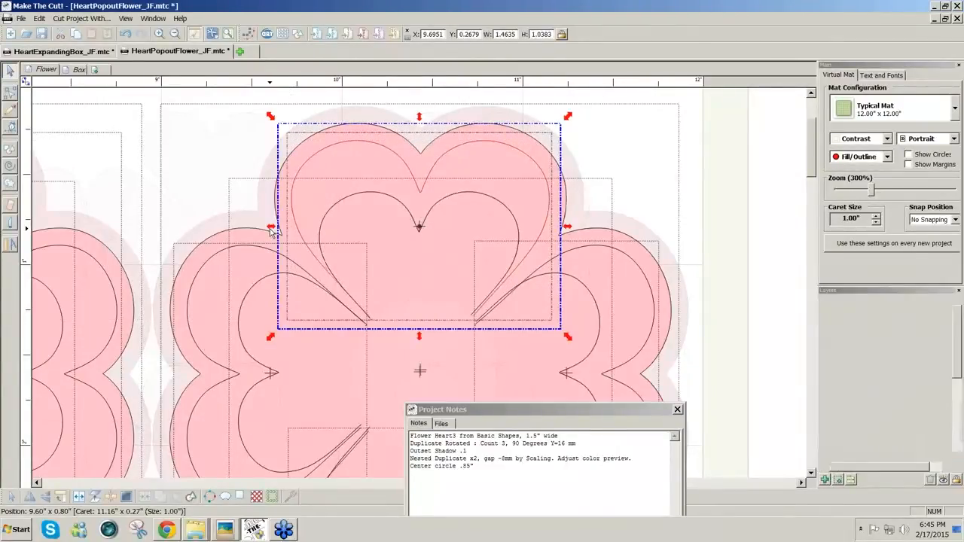
Break the innermost heart flower apart into separate petals and deselect it.
click(407, 219)
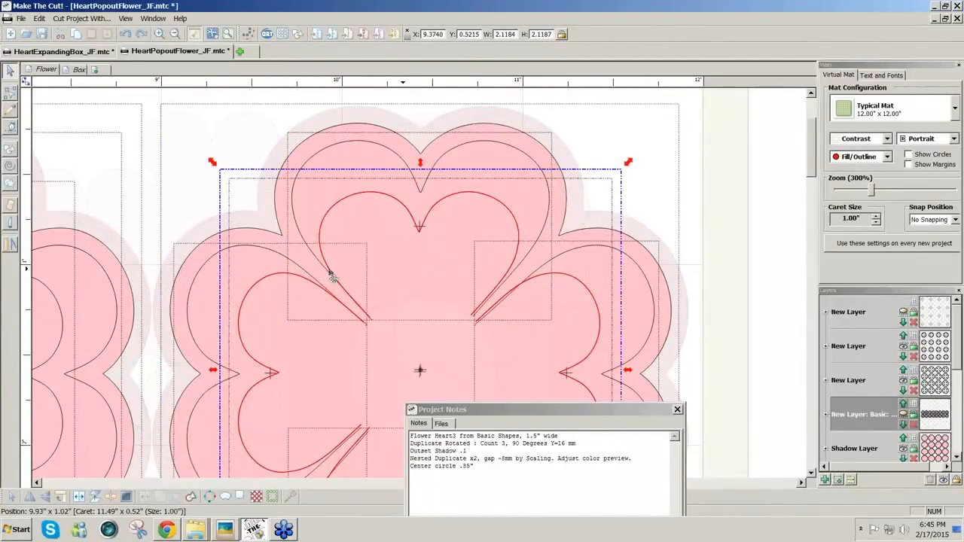
click(79, 497)
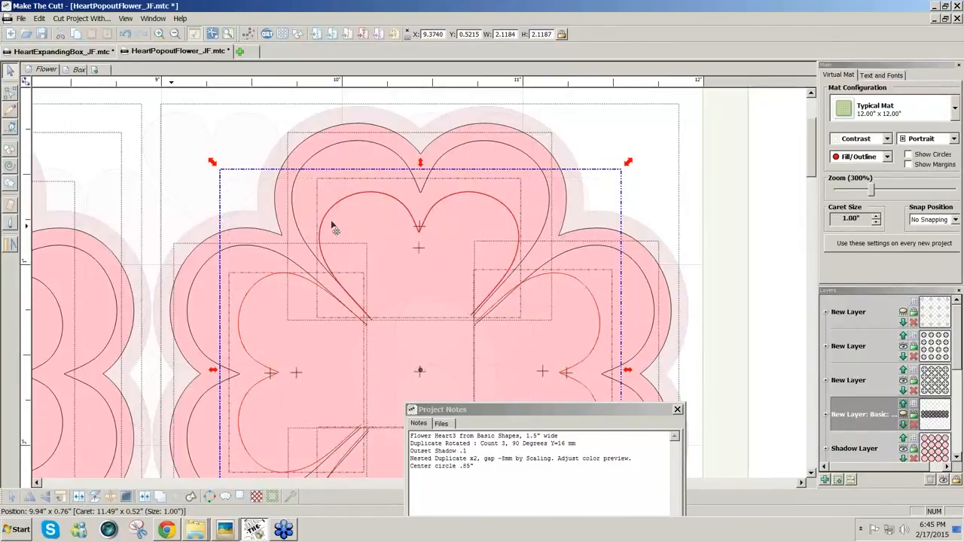
click(764, 244)
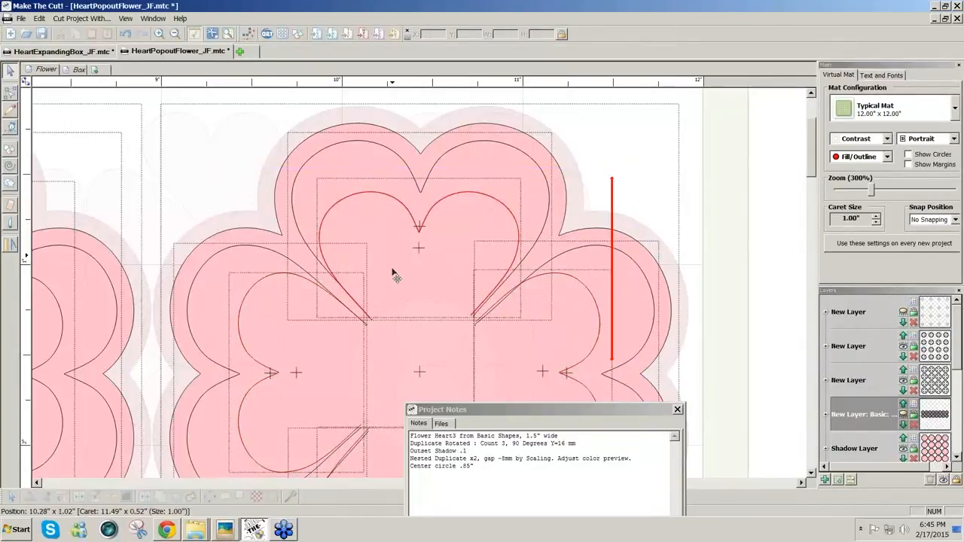
Narrow the innermost flower's top petal from both sides to about 0.86 inches wide, keeping it centred in the surrounding petal.
click(327, 265)
drag(307, 255, 333, 250)
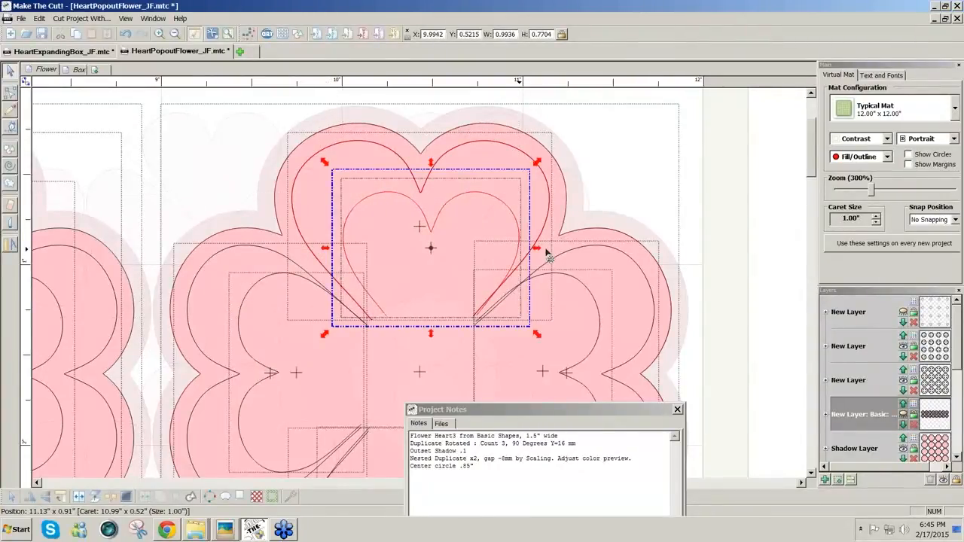
drag(537, 249, 517, 251)
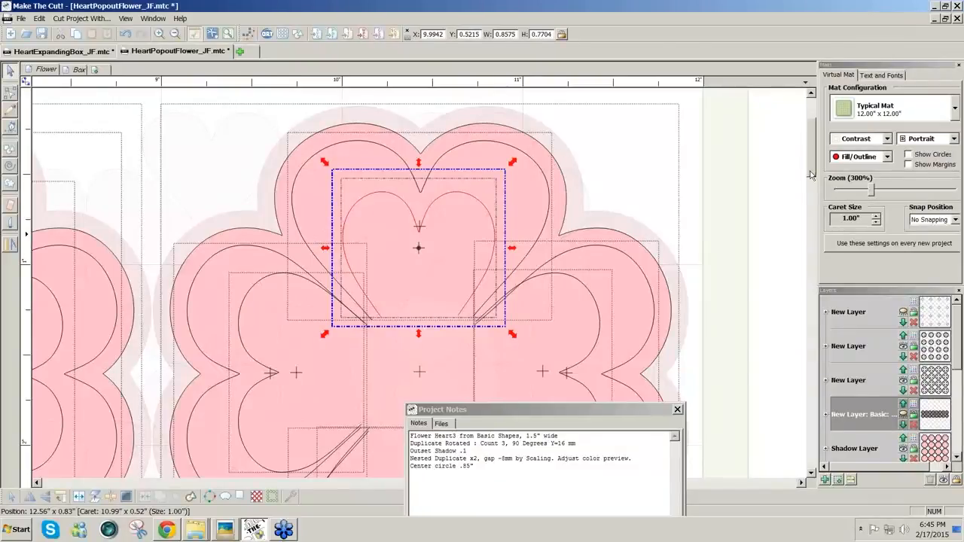
scroll(811, 175, down, 3)
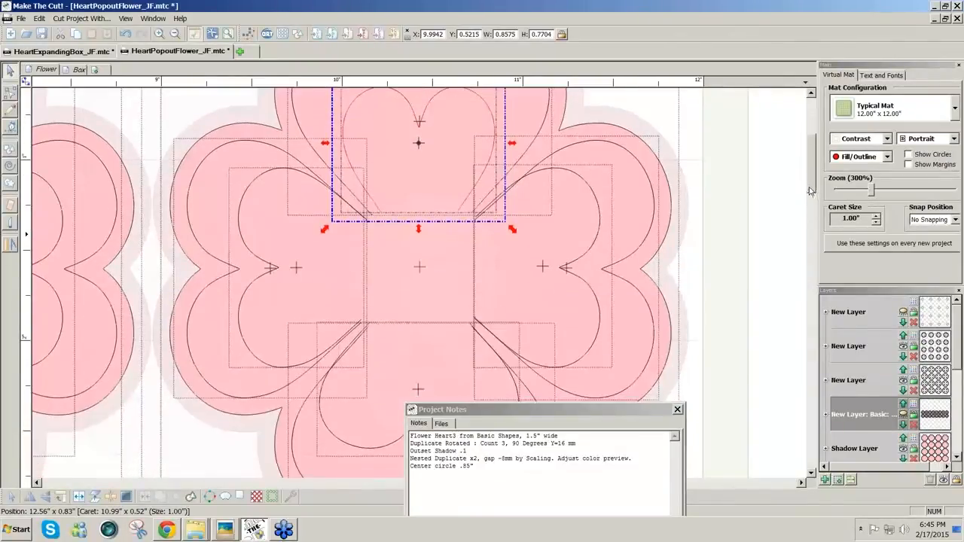
click(286, 171)
drag(285, 169, 285, 171)
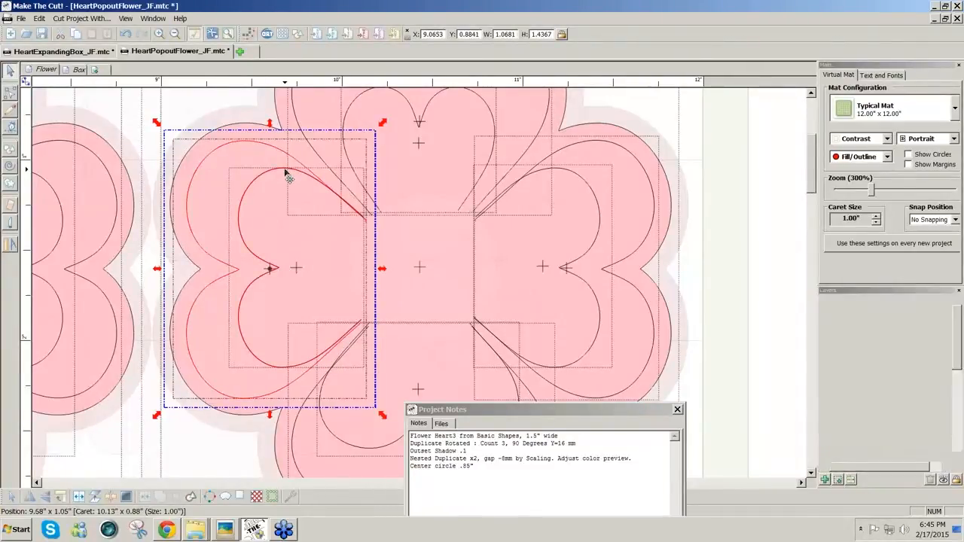
key(ctrl+z)
click(796, 268)
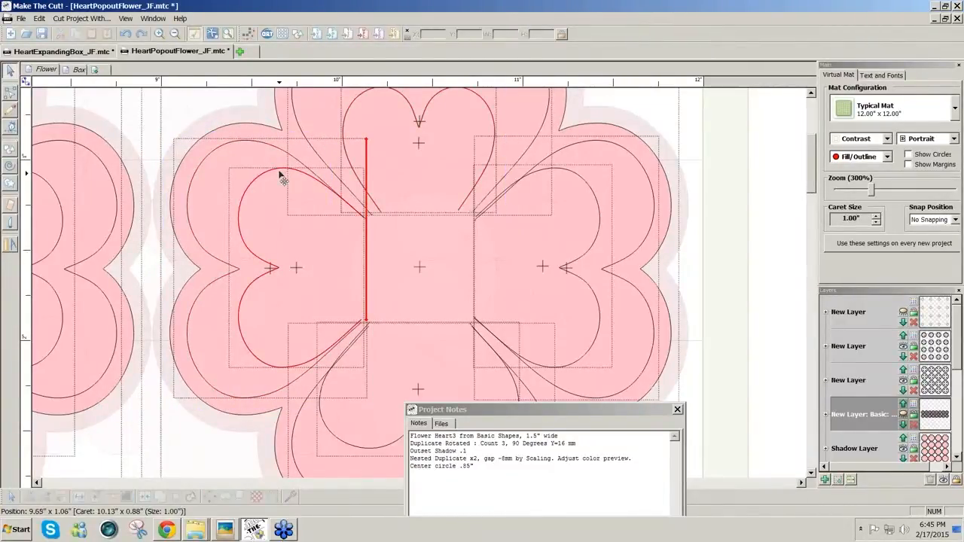
Reduce the height of the innermost flower's left petal to about 0.87 inches and its right petal to about 0.84 inches.
drag(294, 155, 295, 179)
drag(296, 388, 299, 366)
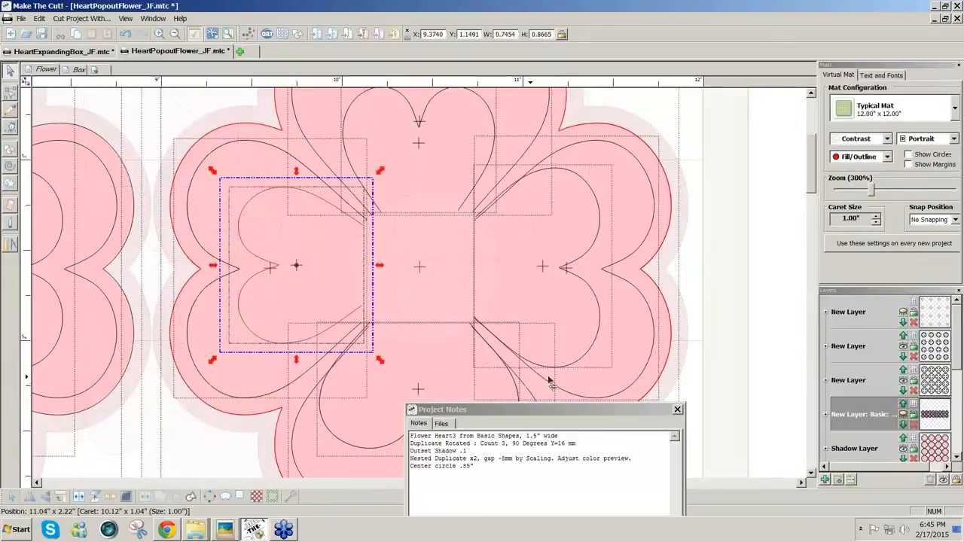
click(577, 366)
drag(544, 385, 546, 368)
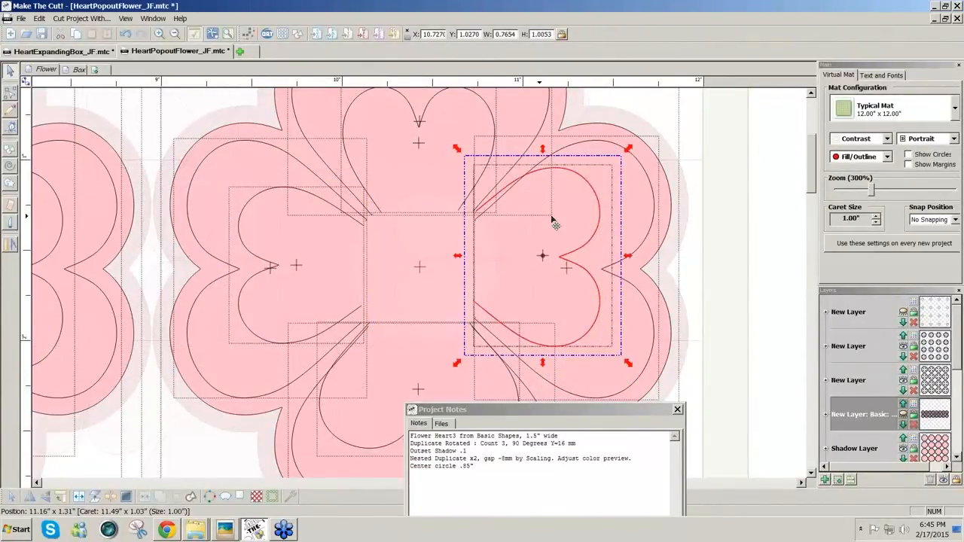
drag(548, 155, 595, 181)
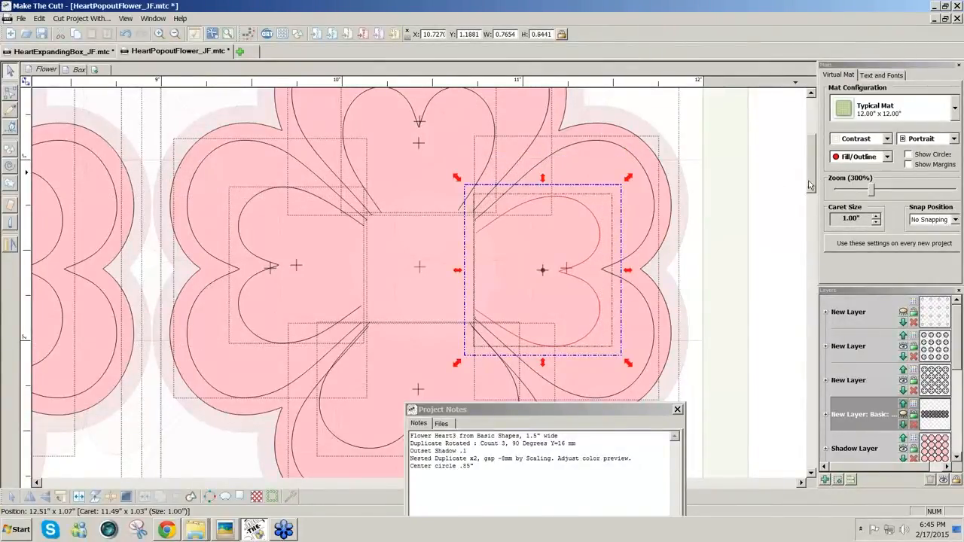
Narrow the innermost flower's bottom petal from both sides to about 0.77 inches wide, centred in the surrounding petal.
scroll(809, 184, down, 3)
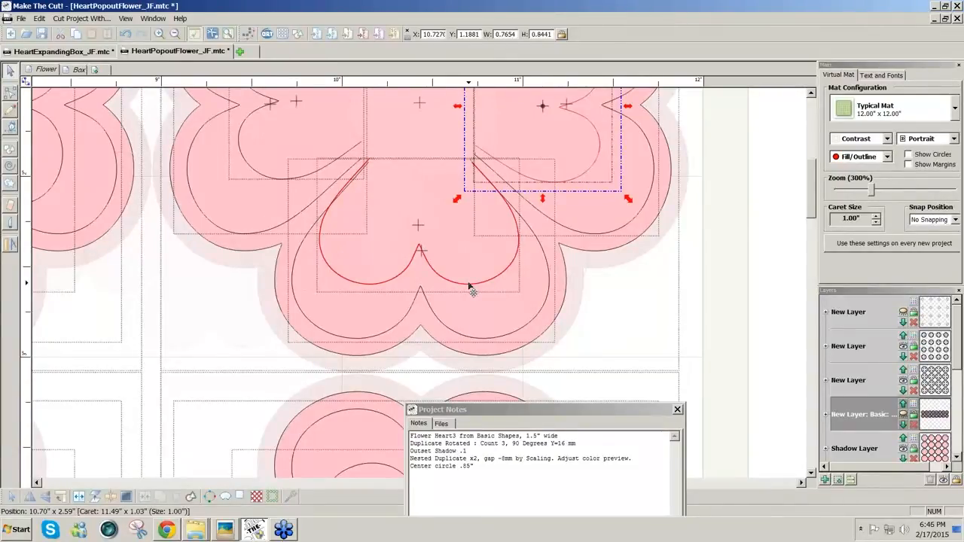
click(468, 284)
drag(299, 226, 324, 229)
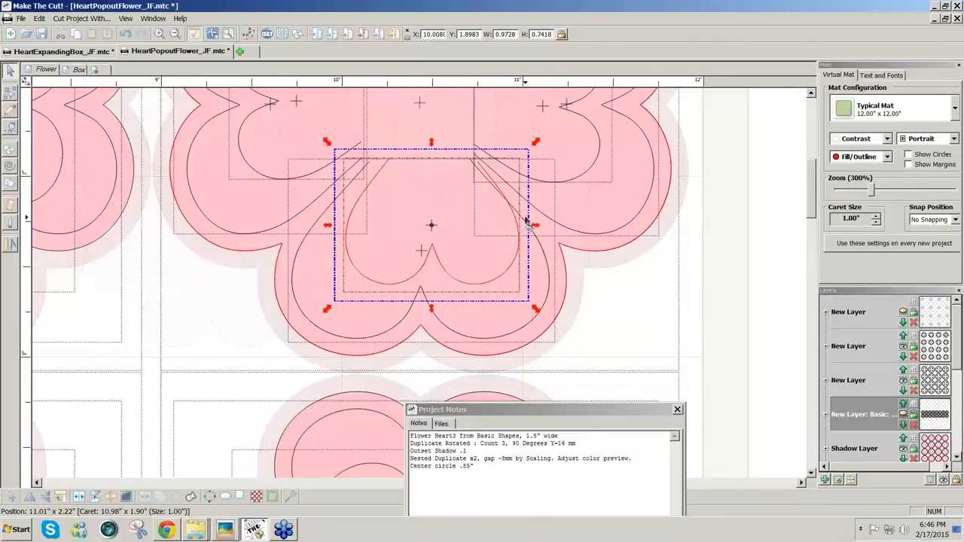
drag(535, 226, 504, 224)
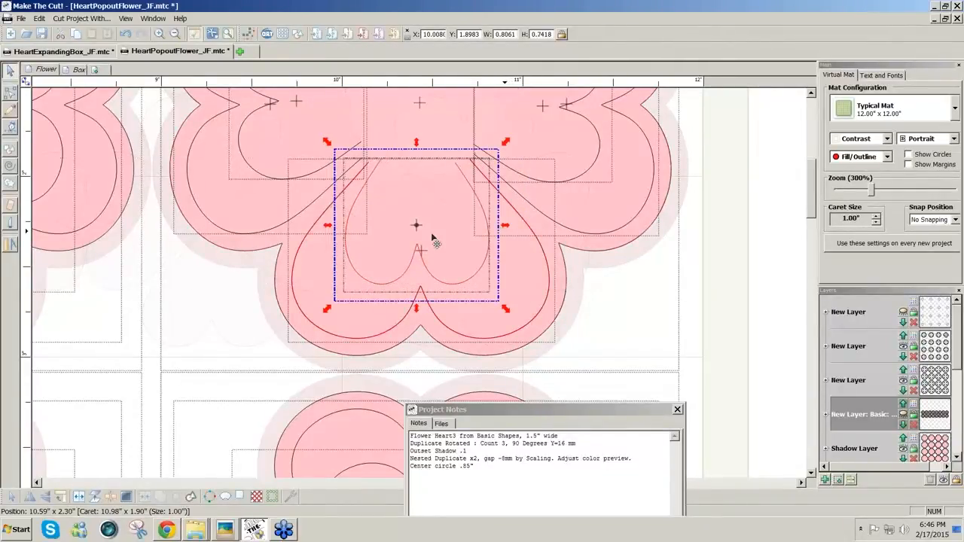
click(326, 227)
drag(325, 226, 332, 226)
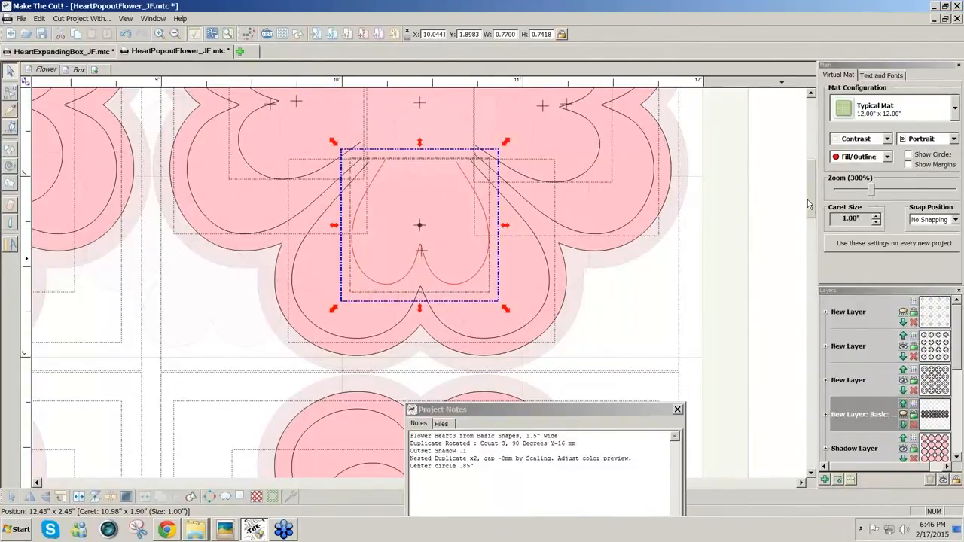
Bring the whole reshaped flower into view, move the Project Notes window off it, and deselect the bottom petal.
scroll(807, 200, up, 3)
drag(871, 193, 870, 192)
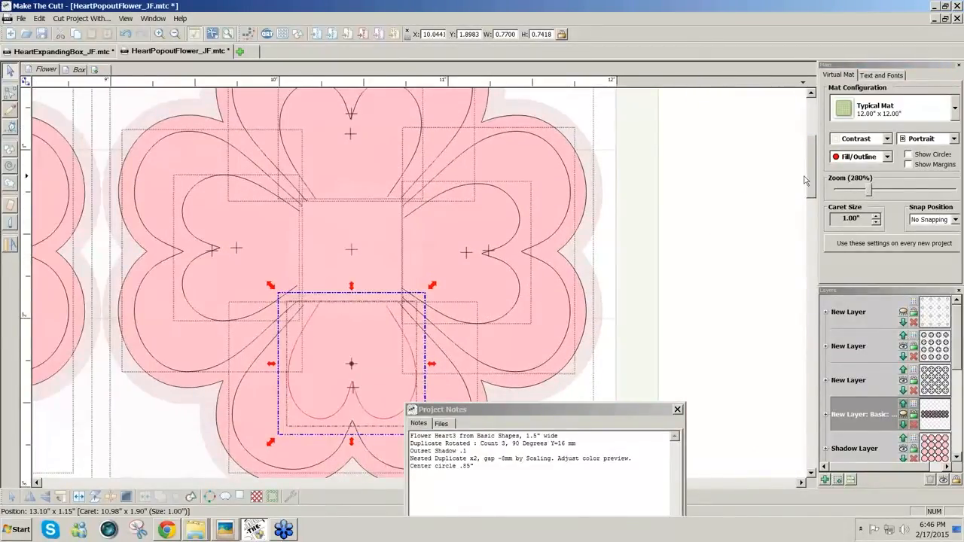
mouse_move(812, 179)
mouse_down()
mouse_move(812, 164)
mouse_move(812, 180)
mouse_up()
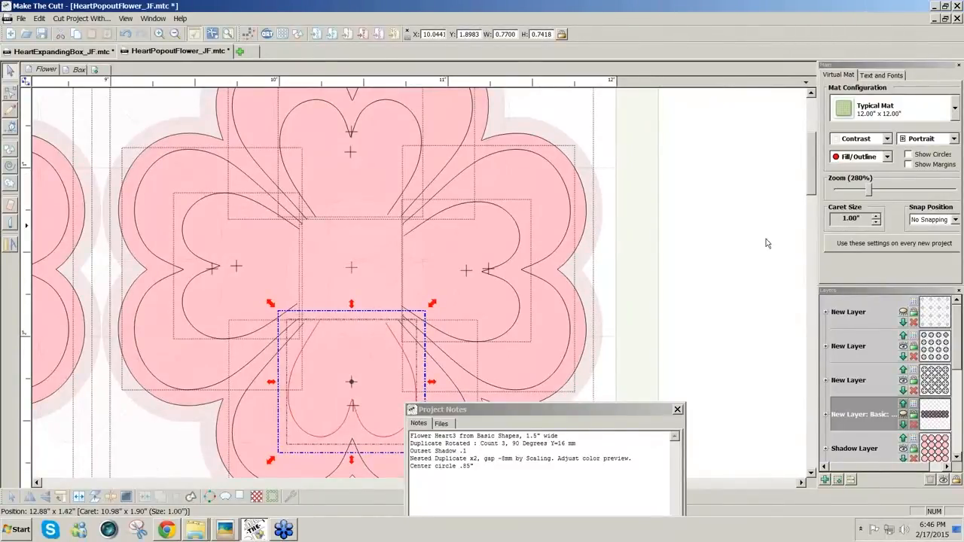
drag(642, 413, 759, 399)
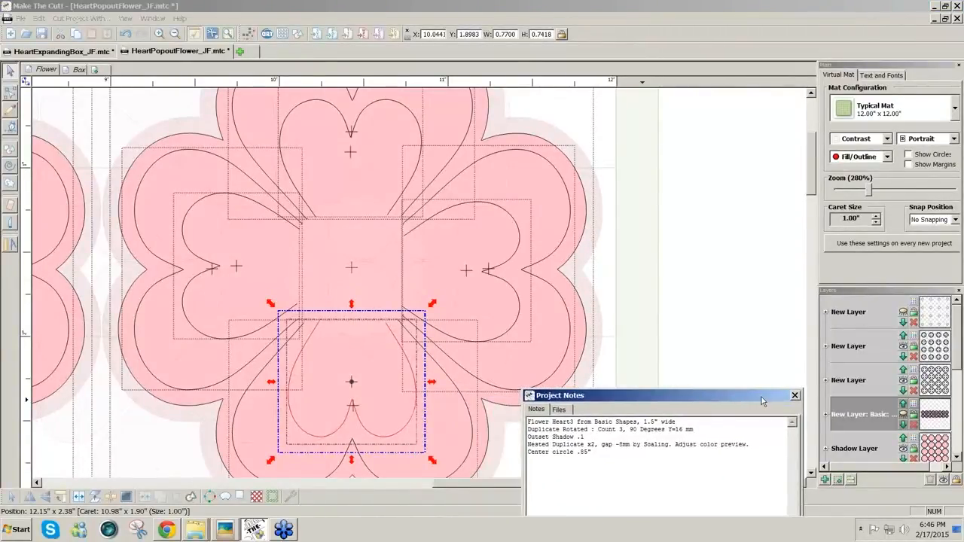
click(748, 281)
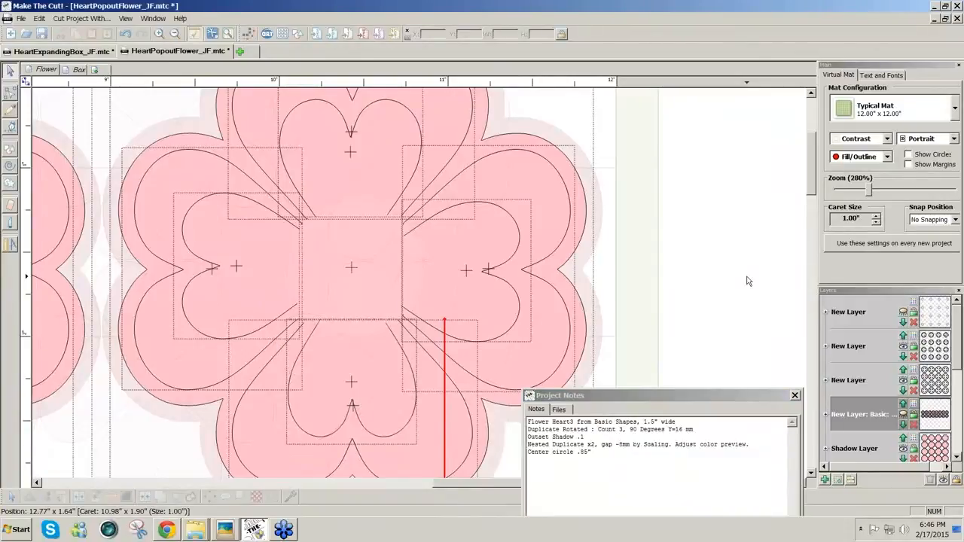